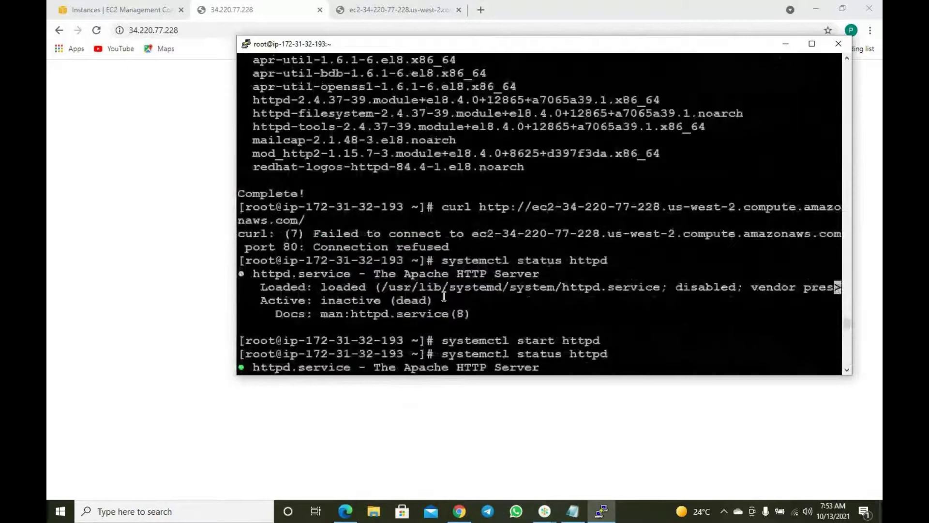
Read through the httpd status and the HTML that curl returned, down to the end of the terminal output
scroll(443, 296, down, 8)
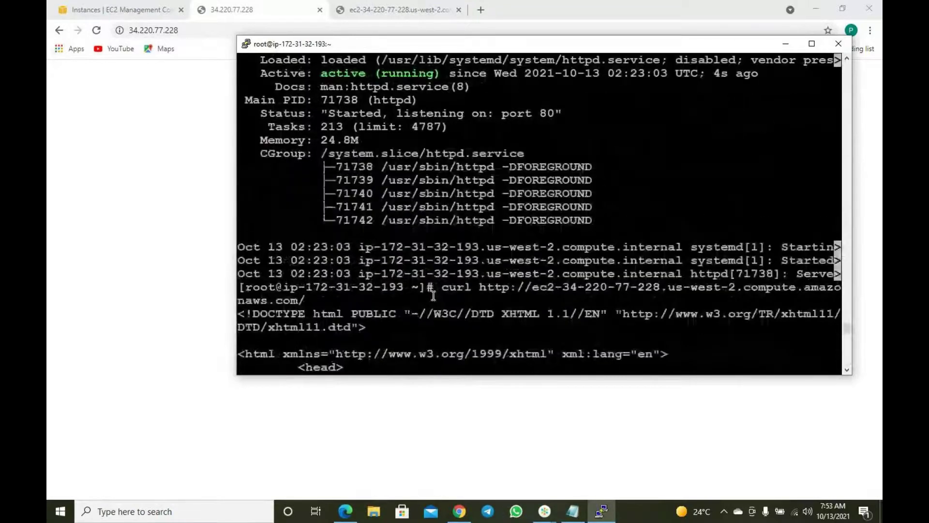
scroll(546, 327, down, 4)
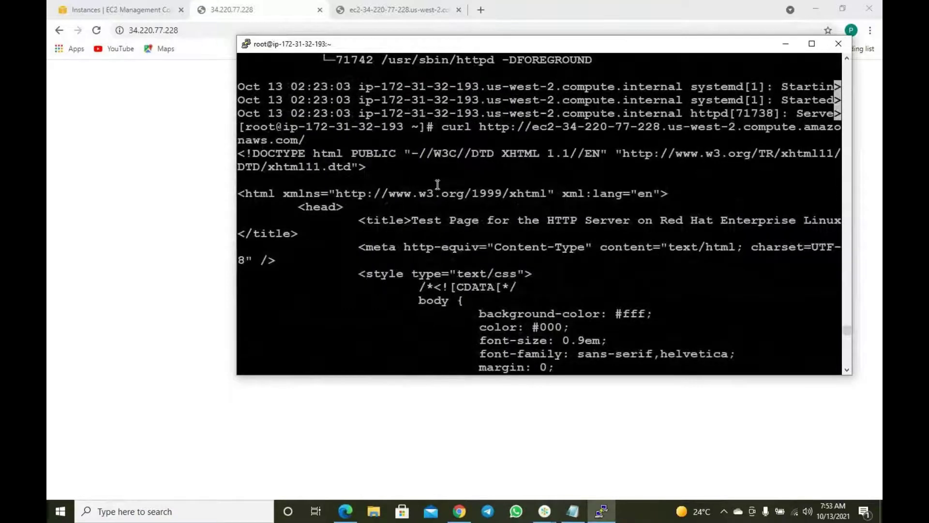
scroll(503, 236, down, 4)
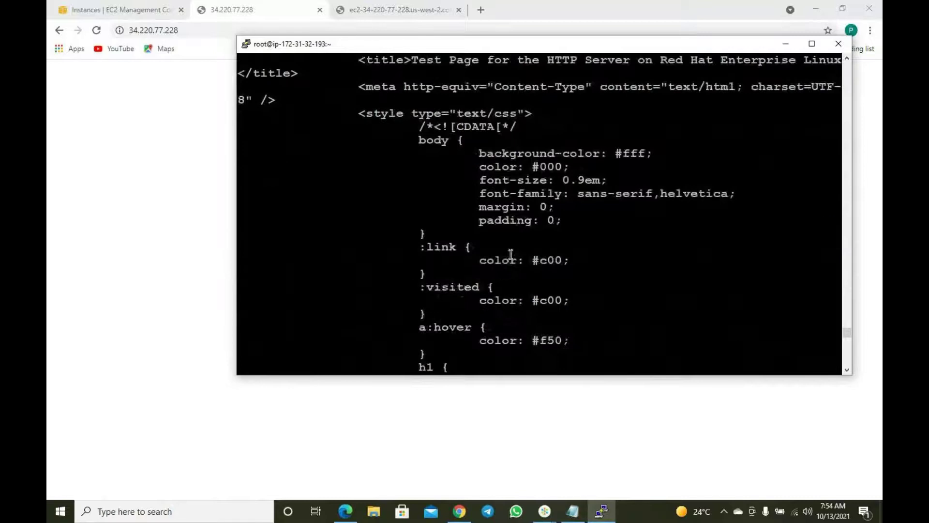
scroll(512, 257, down, 10)
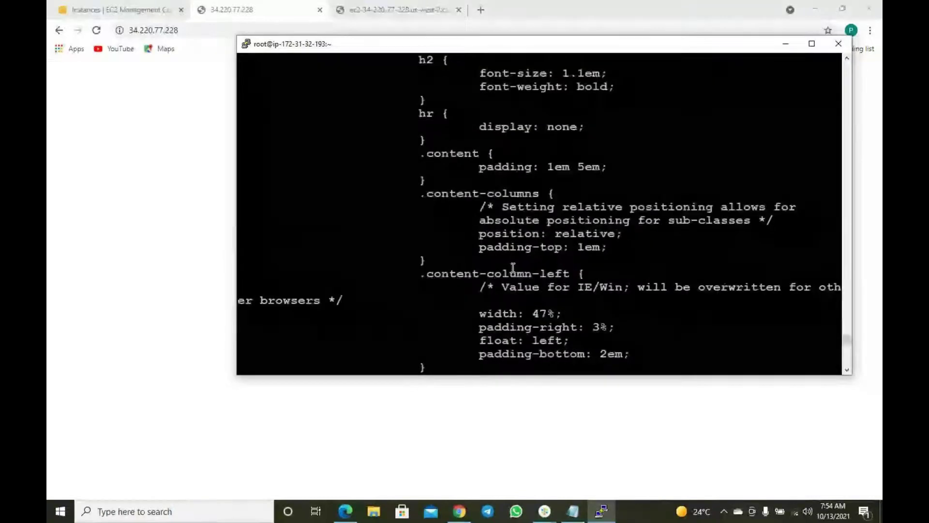
scroll(458, 278, down, 4)
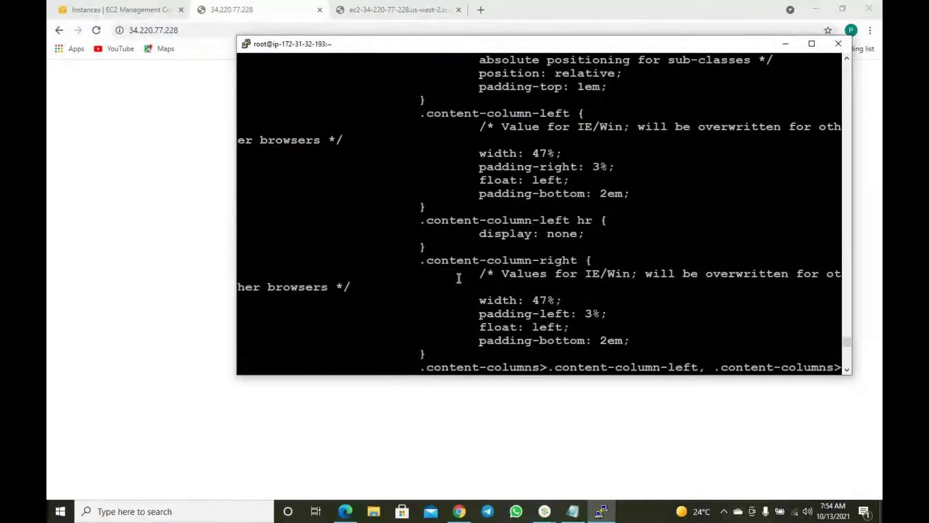
scroll(459, 278, down, 9)
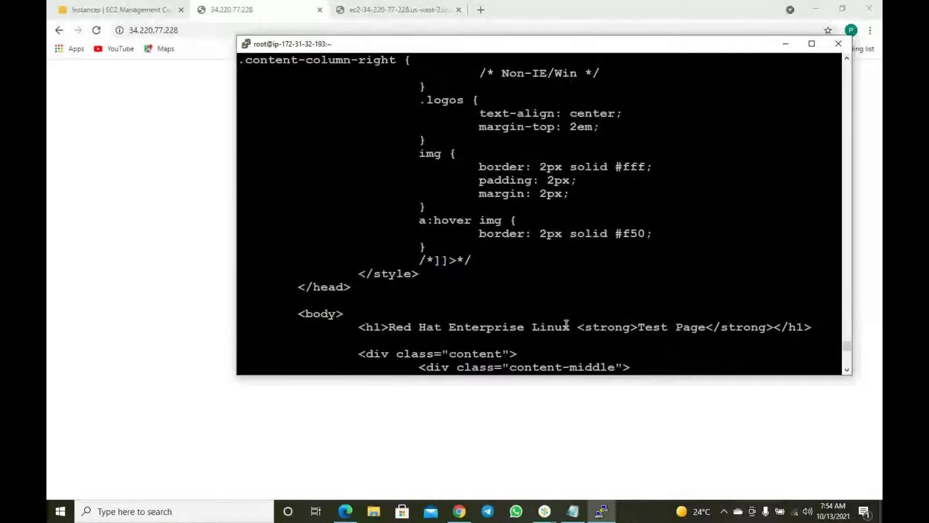
scroll(566, 325, down, 4)
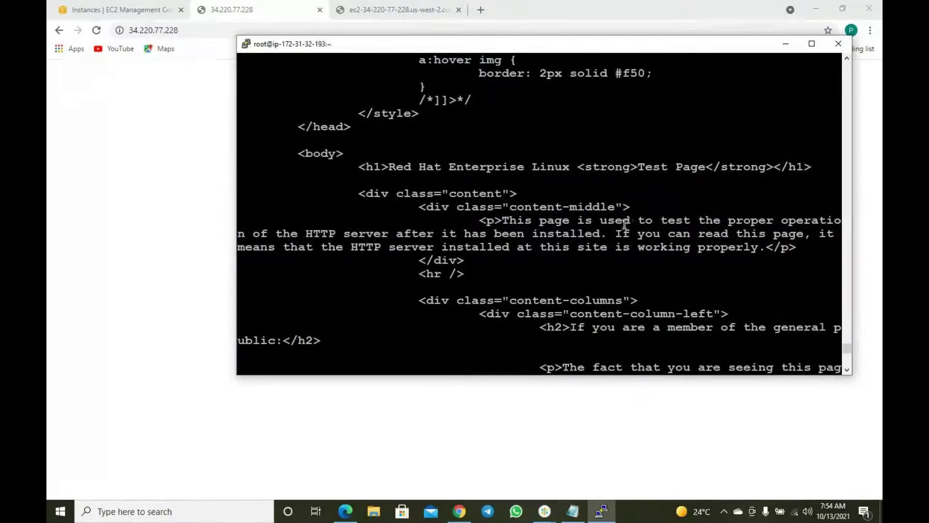
scroll(569, 246, down, 10)
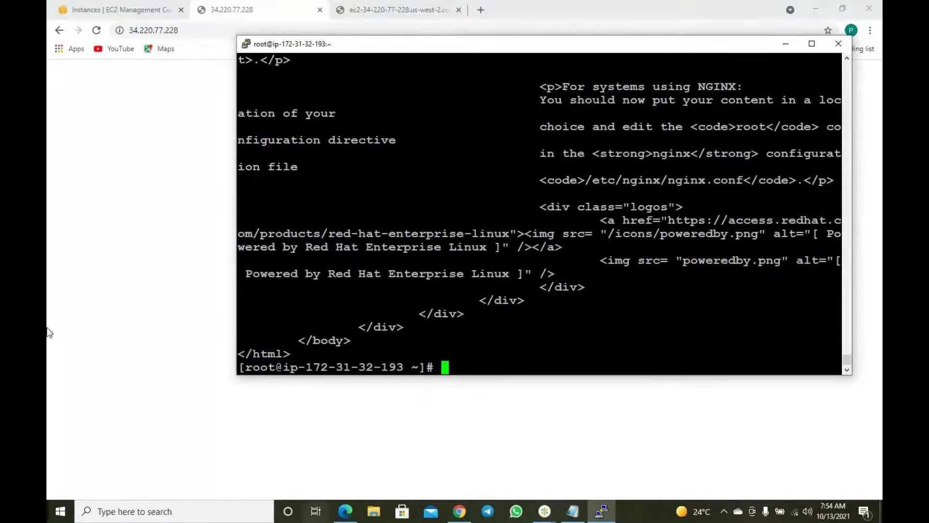
Switch to the EC2 console and examine the First Linux Server instance's security details, especially the inbound rules' port range
click(116, 10)
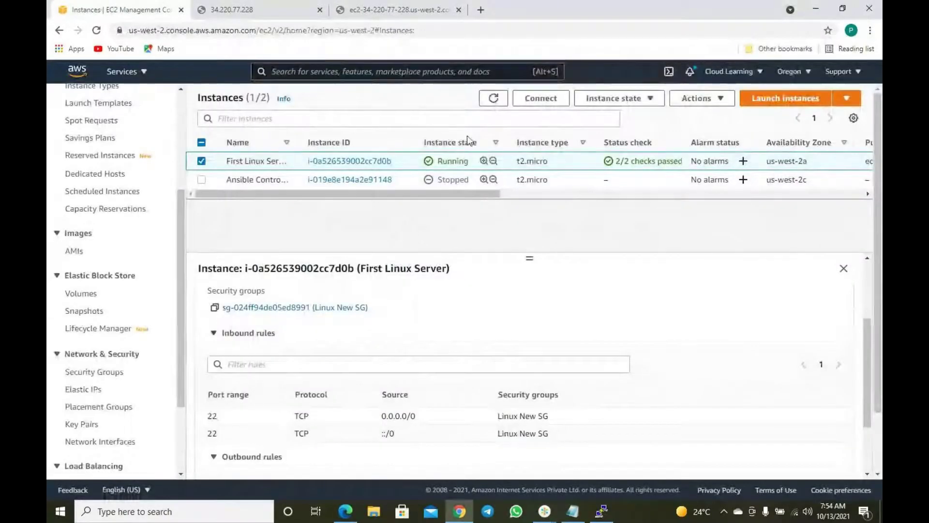
key(ctrl+Tab)
click(127, 5)
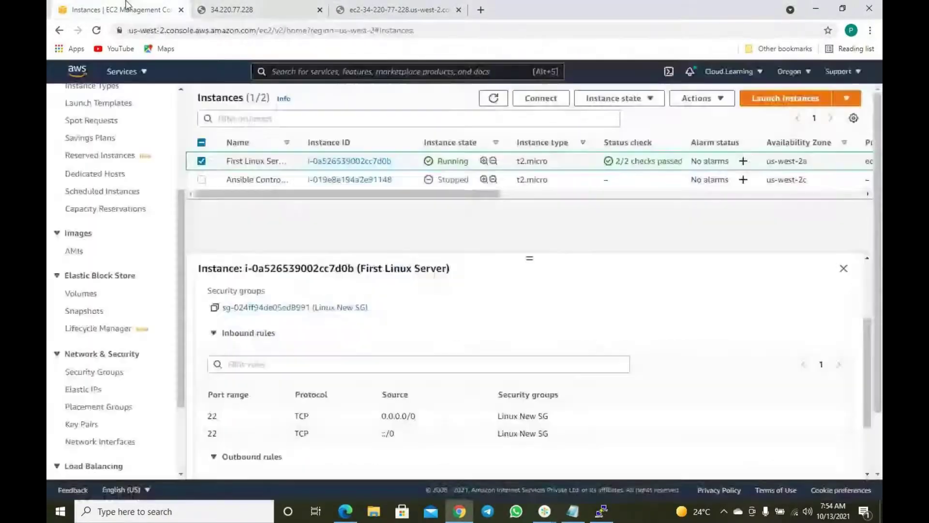
scroll(482, 366, down, 2)
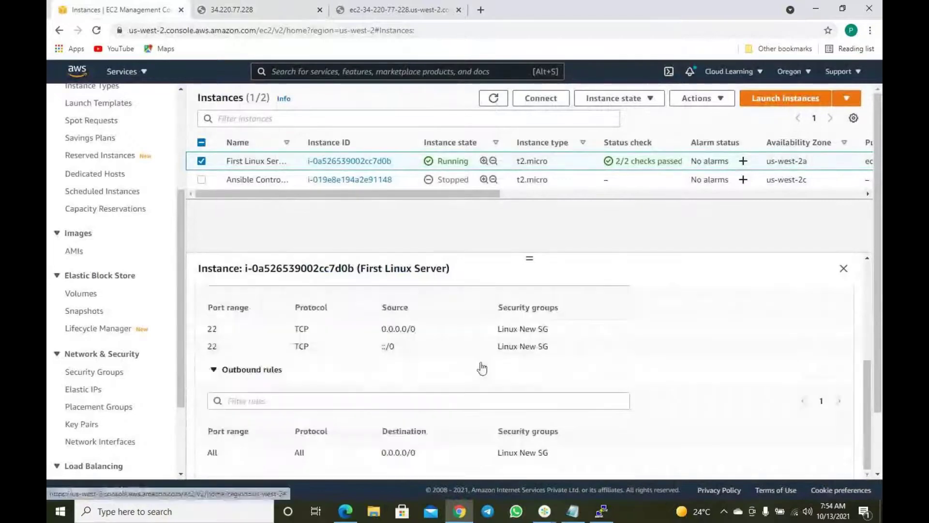
scroll(480, 367, up, 1)
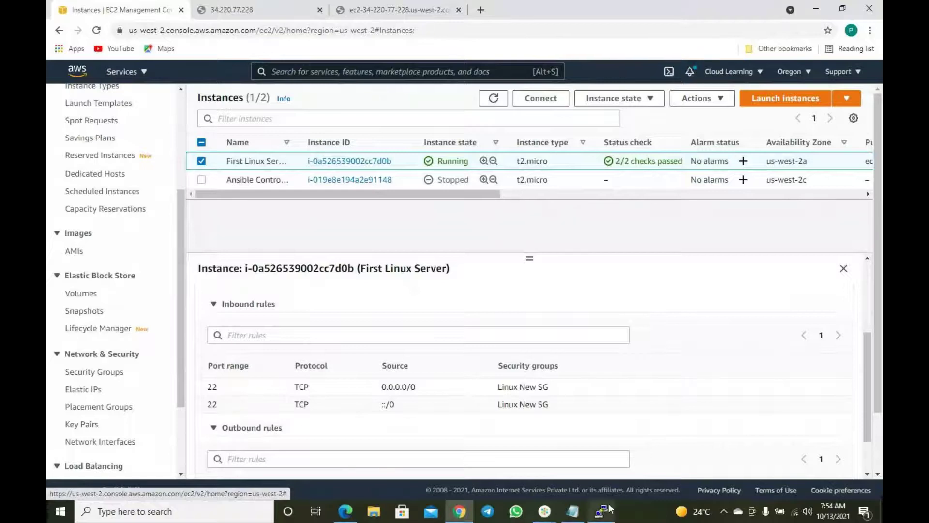
mouse_move(610, 508)
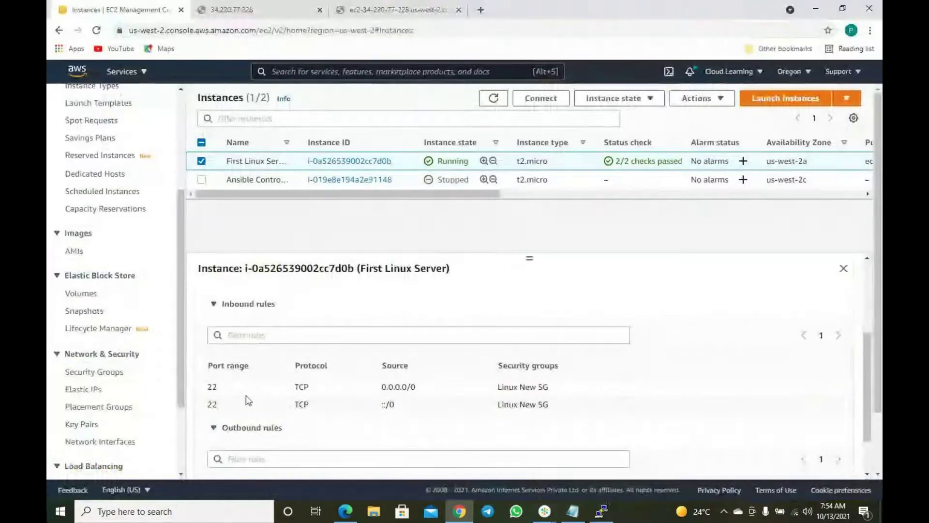
drag(217, 388, 202, 385)
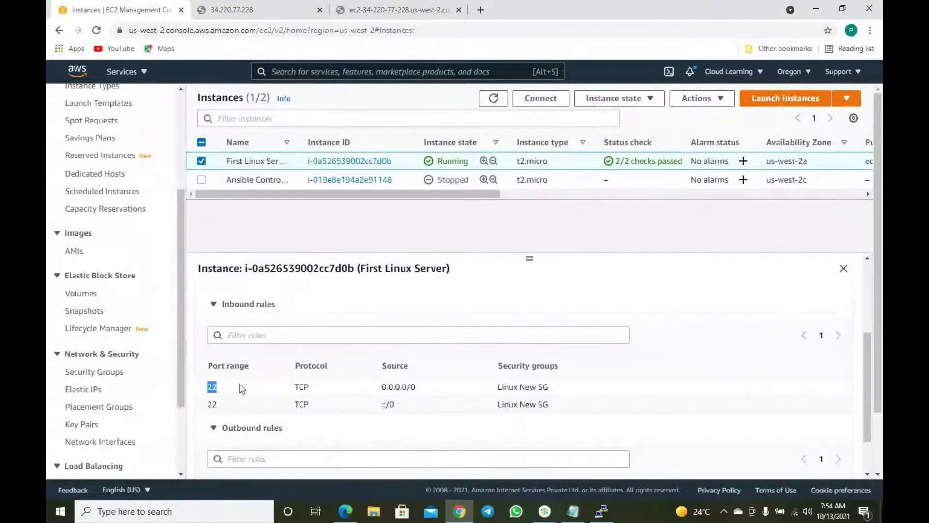
scroll(239, 390, down, 1)
scroll(276, 386, up, 2)
scroll(276, 385, up, 2)
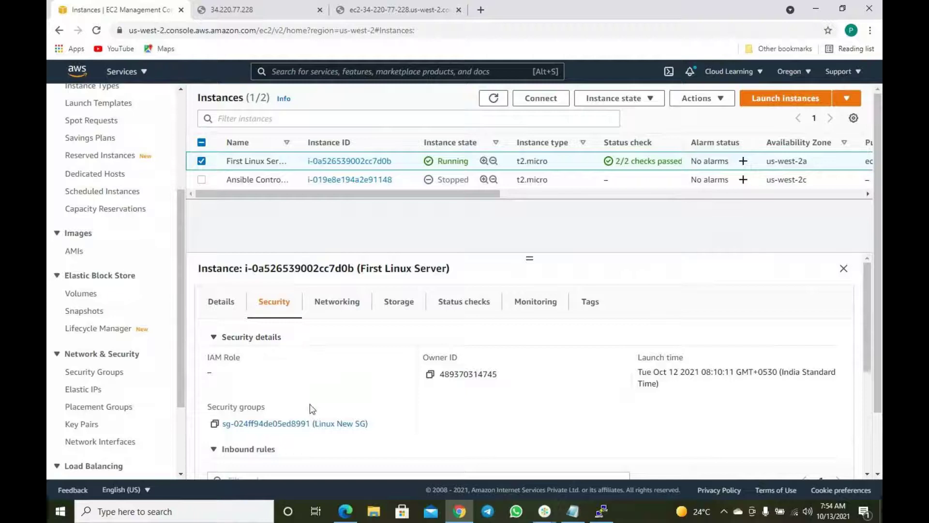
Open the Linux New SG security group from the instance's security details and start editing its inbound rules
scroll(307, 400, down, 1)
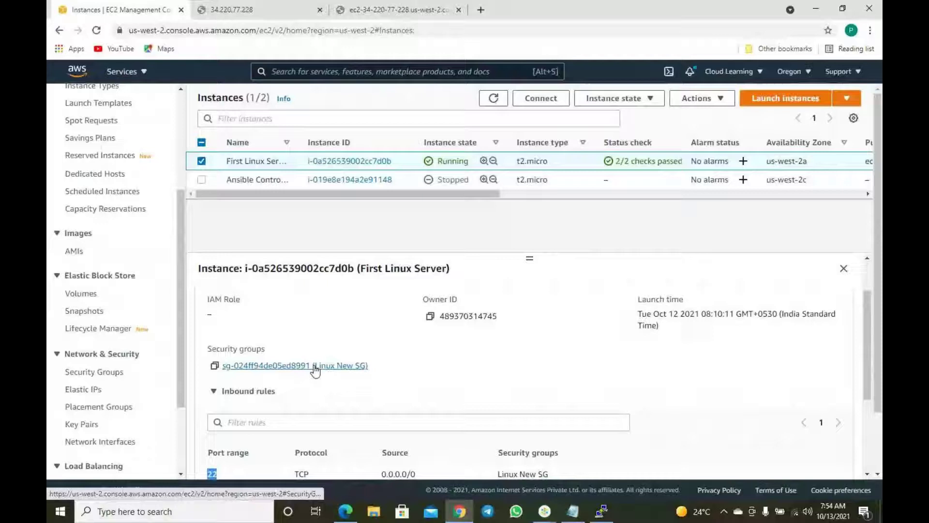
click(315, 368)
scroll(319, 355, down, 1)
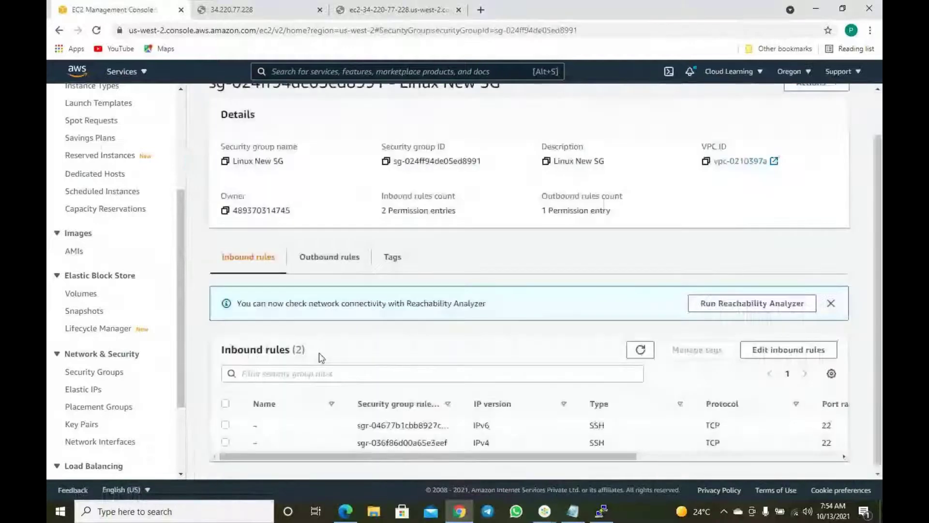
click(775, 350)
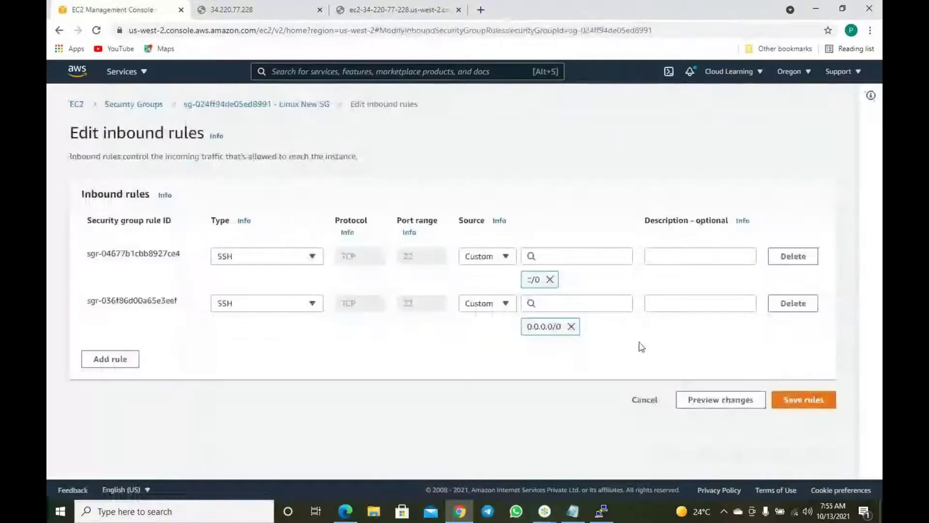
Add a new inbound rule to Linux New SG and set its type to HTTP
click(110, 358)
click(262, 350)
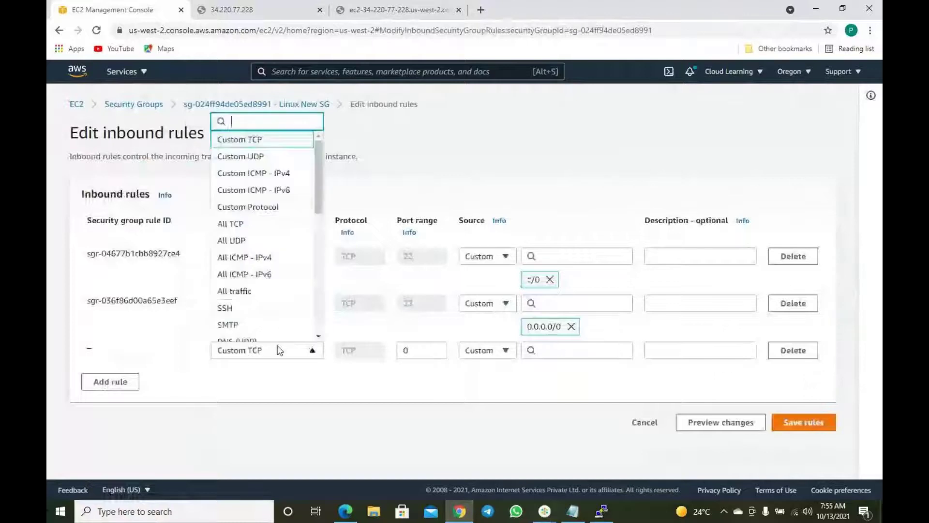
scroll(244, 194, down, 2)
scroll(256, 192, up, 2)
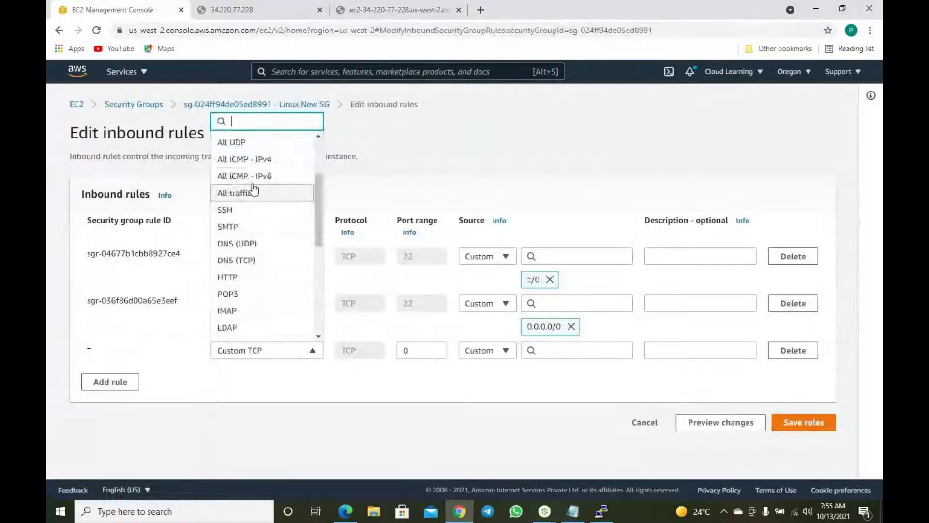
scroll(274, 242, down, 5)
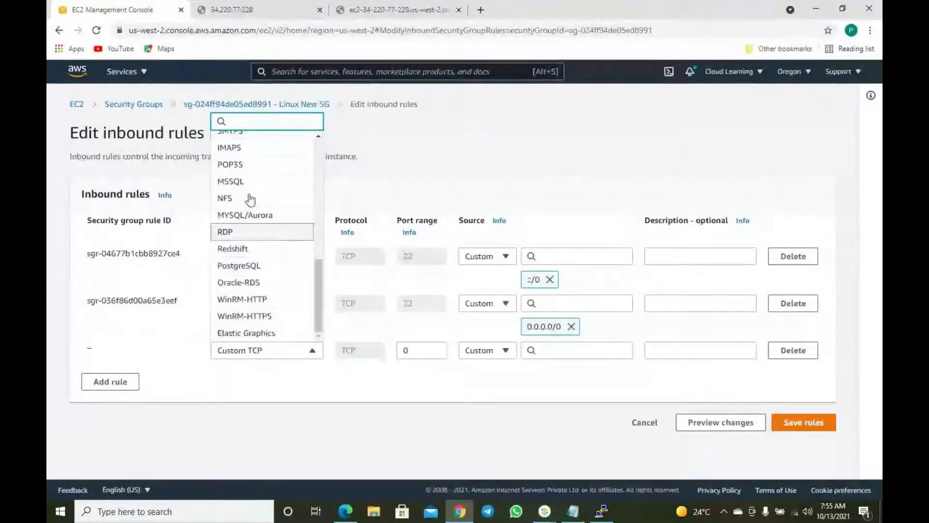
scroll(264, 214, up, 2)
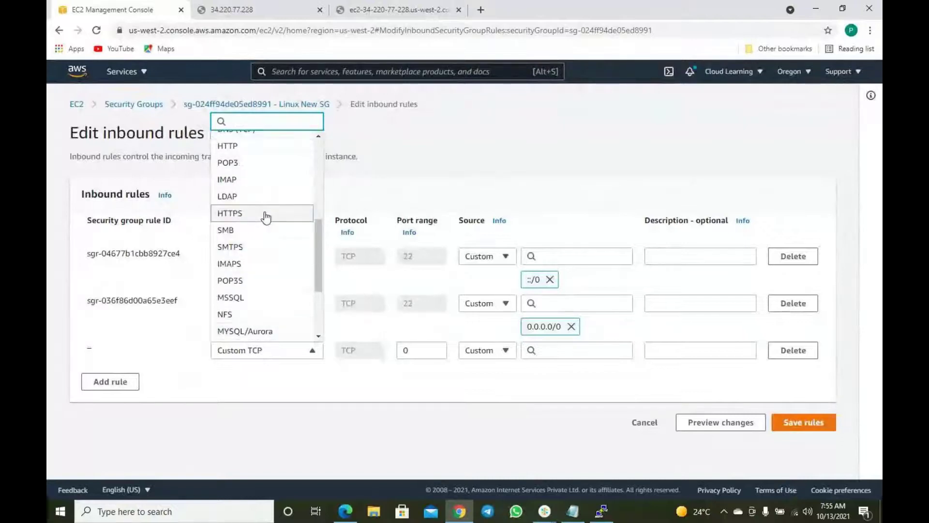
scroll(264, 216, up, 3)
scroll(236, 172, up, 2)
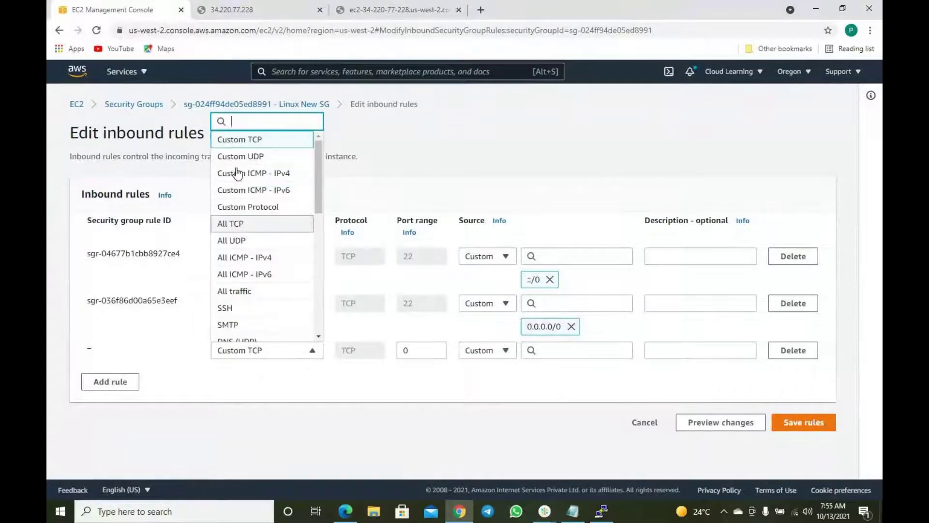
scroll(251, 249, down, 2)
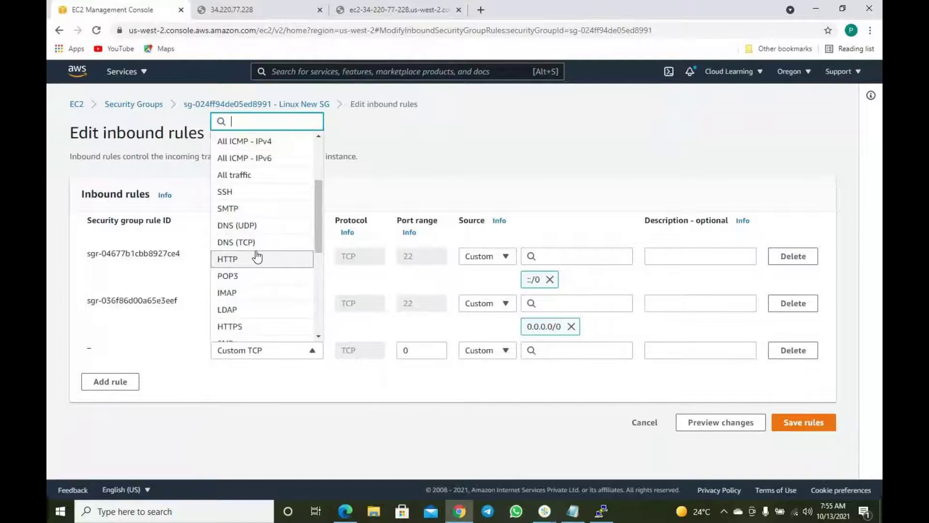
click(226, 259)
Set the HTTP rule's source to Anywhere-IPv4, save the inbound rules and check the HTTP entry in the rule list
click(503, 350)
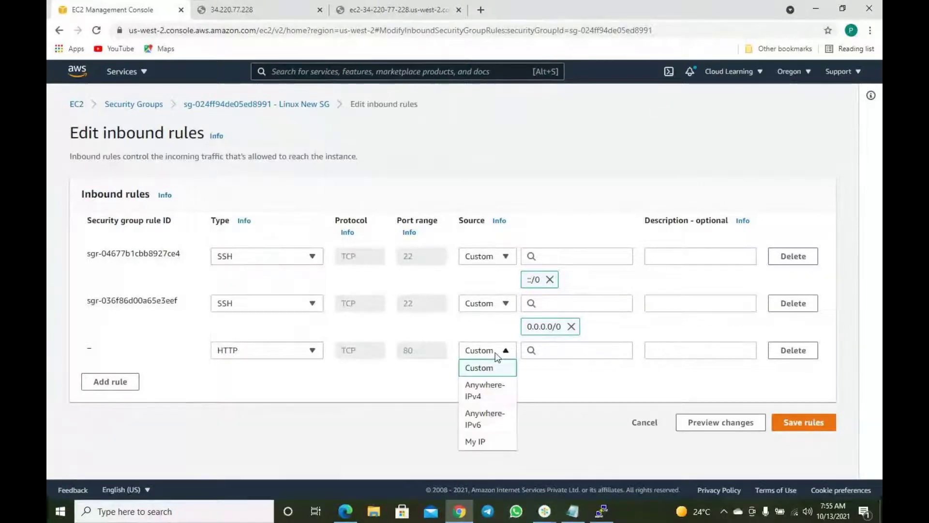
click(485, 396)
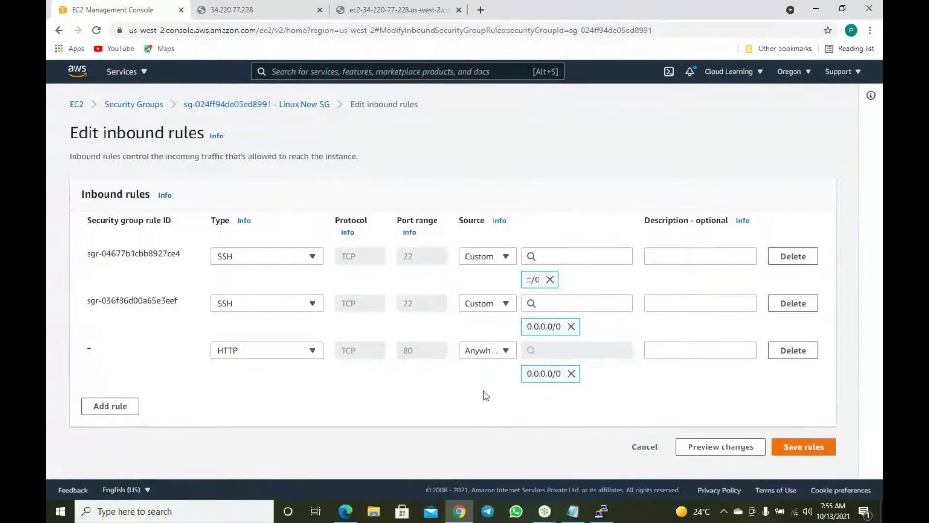
click(805, 448)
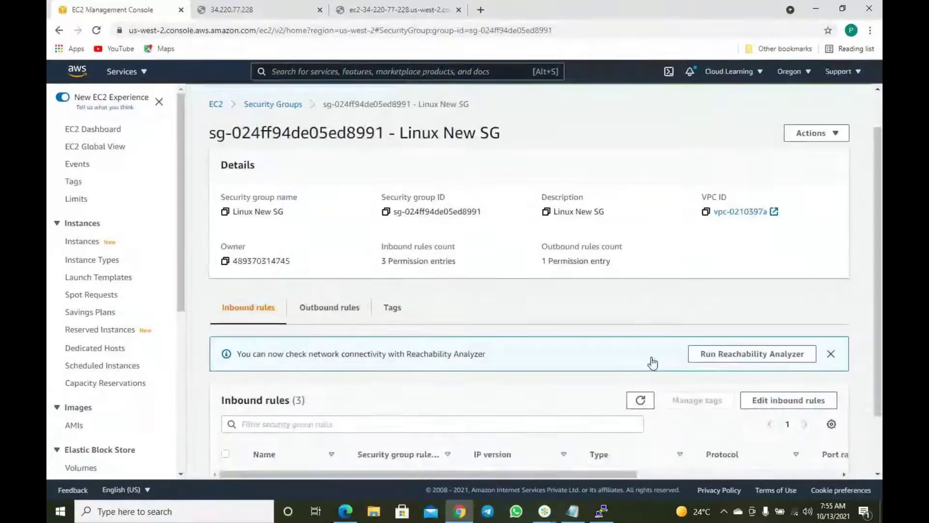
scroll(652, 362, down, 1)
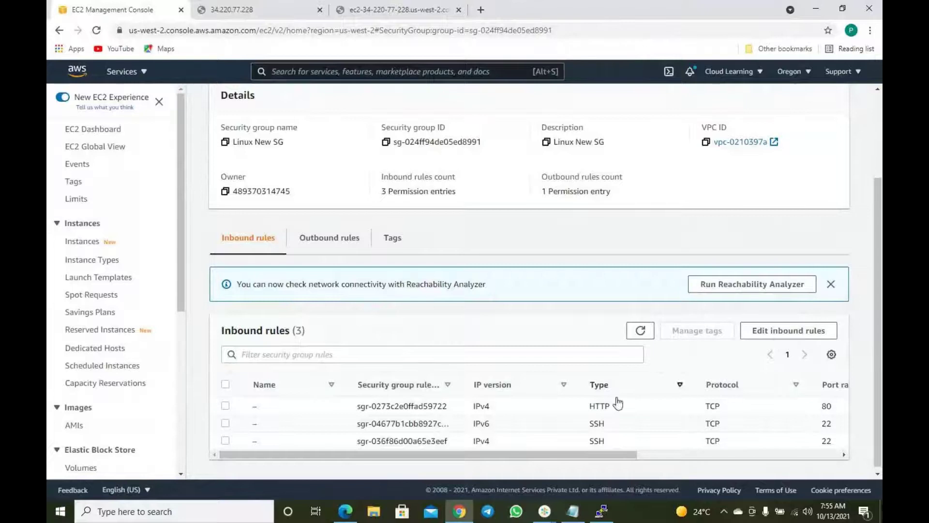
drag(612, 406, 593, 406)
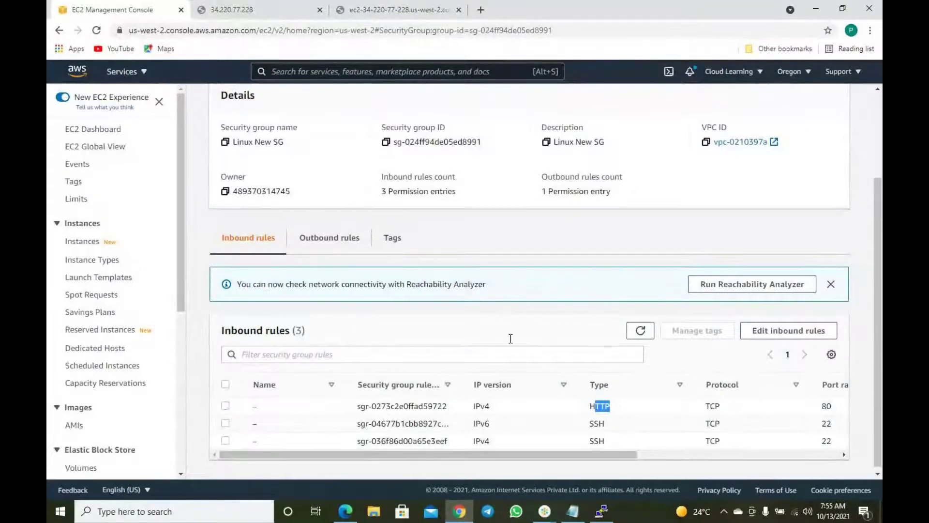
Reload the web page at 34.220.77.228 and read its heading and introductory sentence
click(240, 9)
click(96, 31)
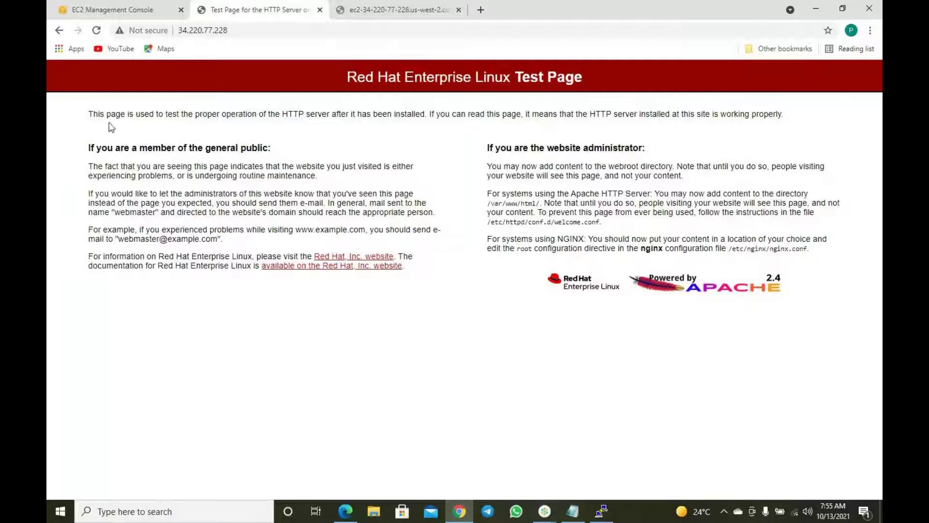
drag(100, 115, 387, 94)
drag(446, 77, 531, 78)
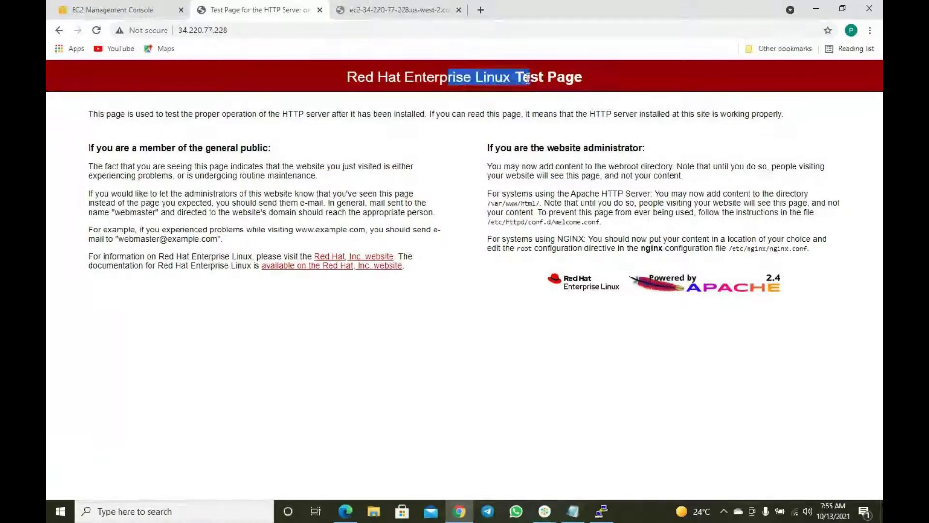
drag(146, 114, 208, 129)
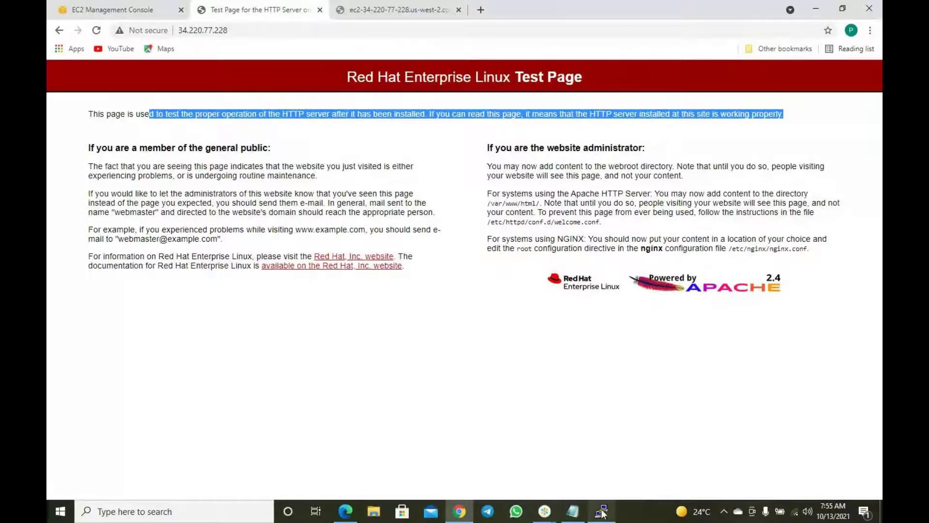
mouse_move(591, 500)
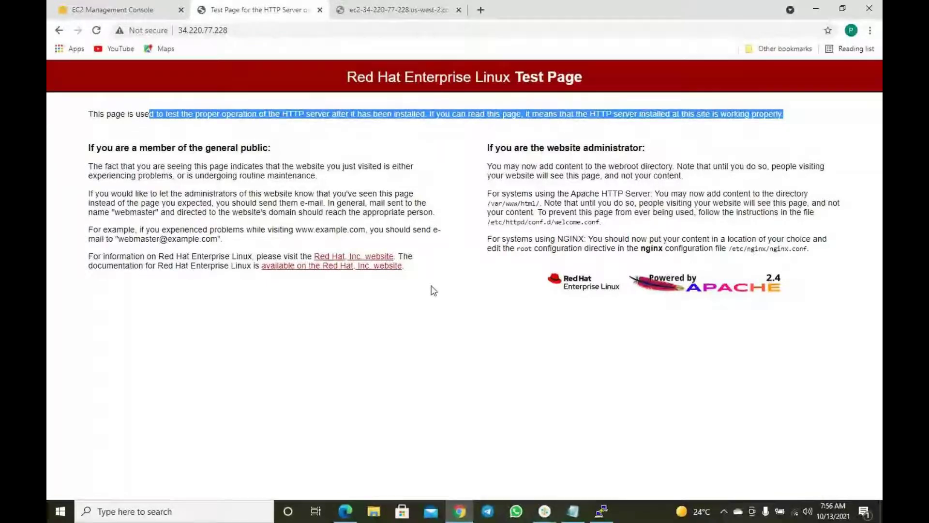
click(566, 515)
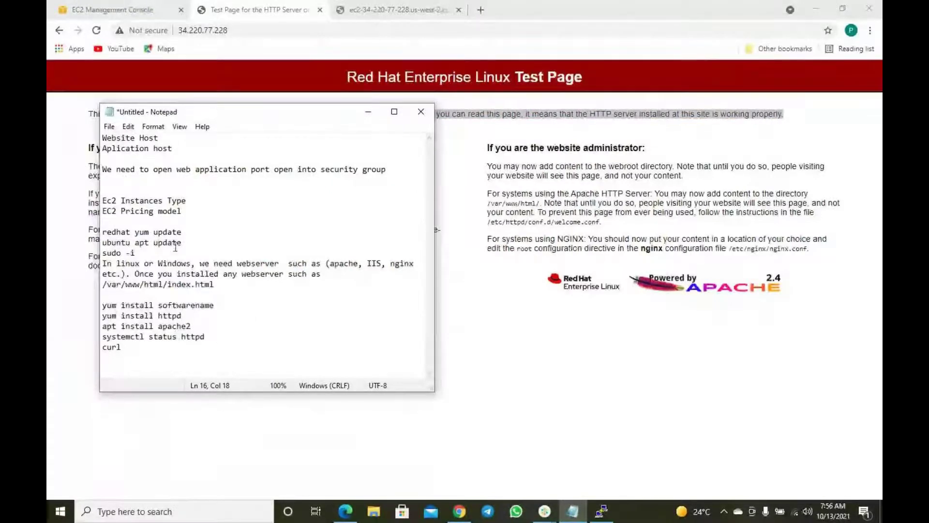
click(174, 348)
text(tive (running)
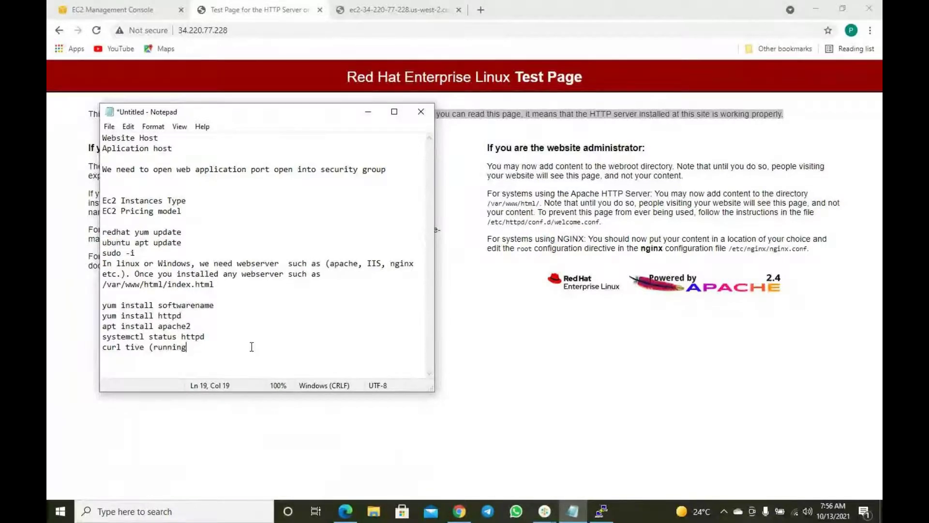
key(ctrl+z)
click(367, 111)
Copy the instance's public DNS address from its browser page and paste it after curl in the Notepad notes
click(397, 10)
click(283, 30)
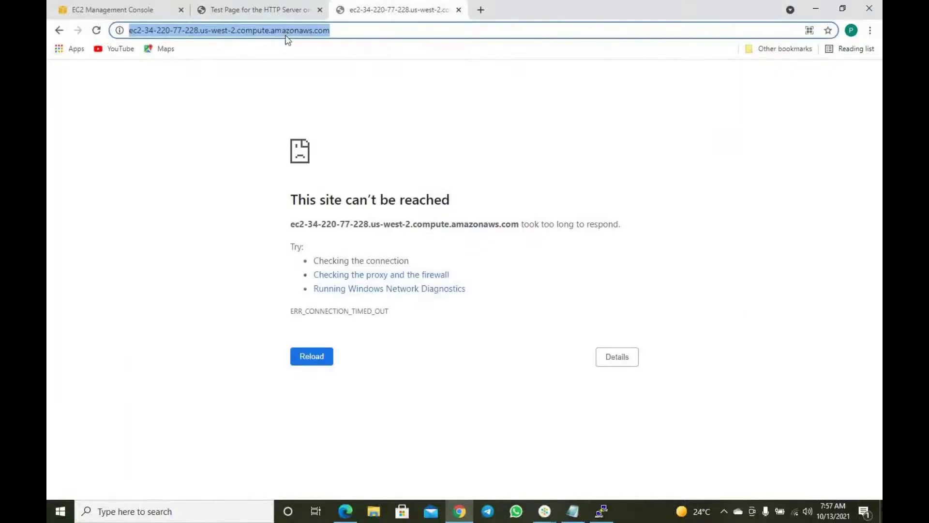
right_click(286, 33)
click(315, 94)
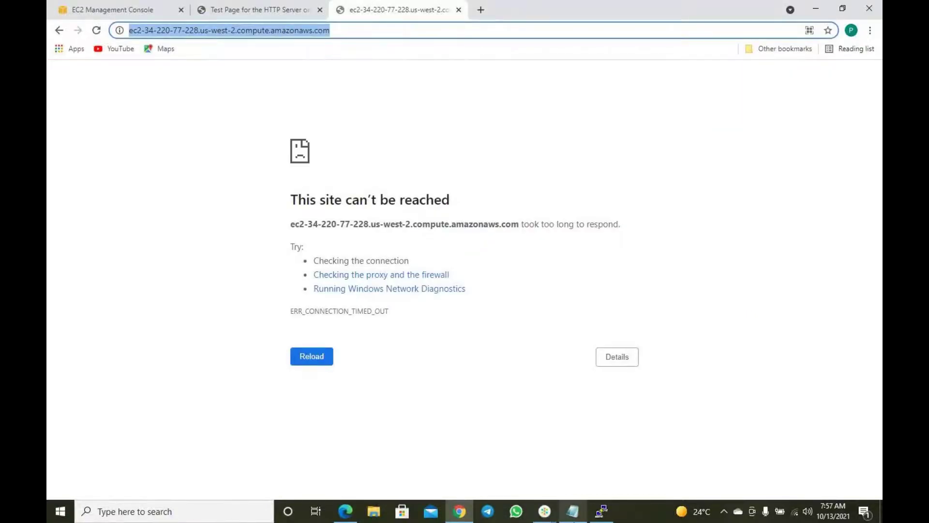
click(572, 511)
right_click(171, 353)
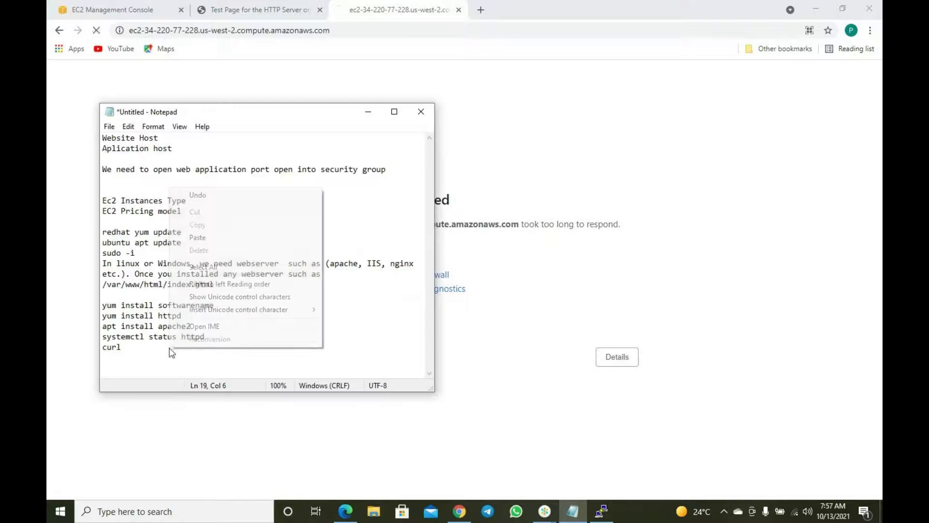
click(208, 237)
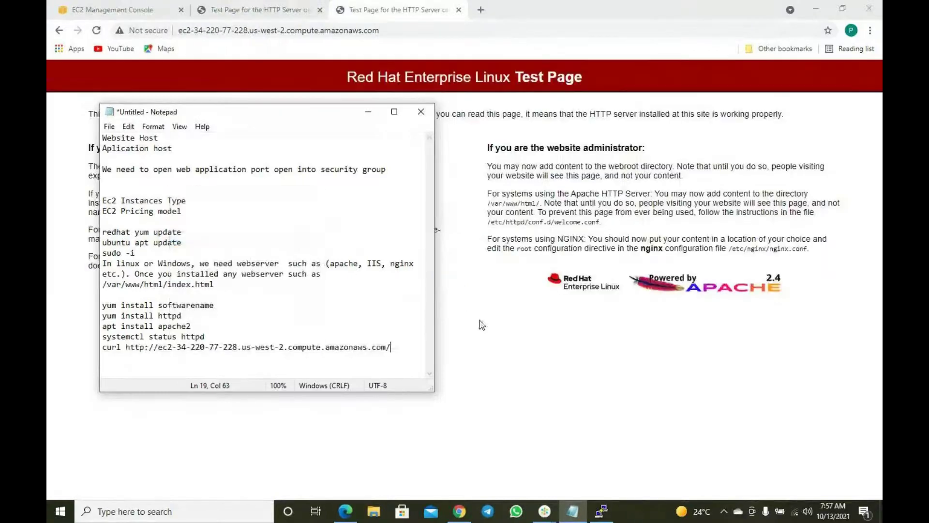
Replace the address after curl in the notes with "server ip or server dns name"
drag(395, 347, 142, 344)
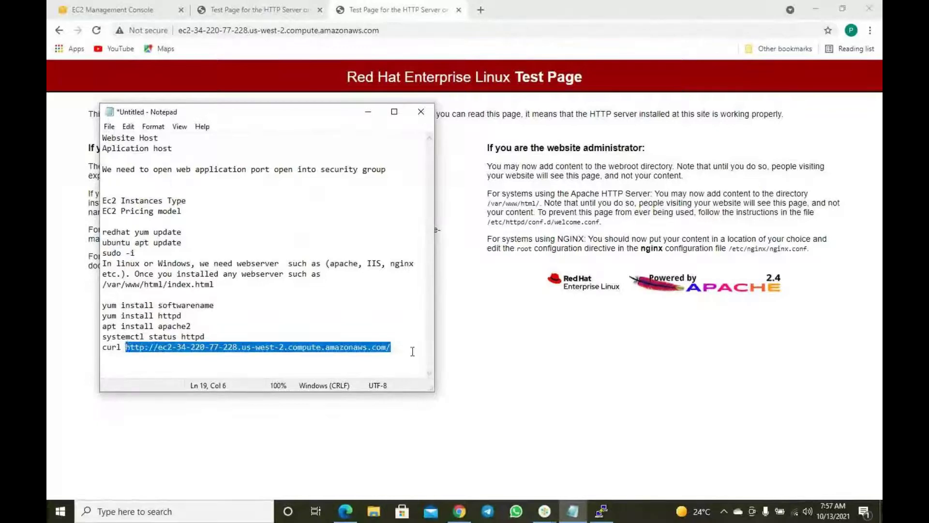
text(server ip )
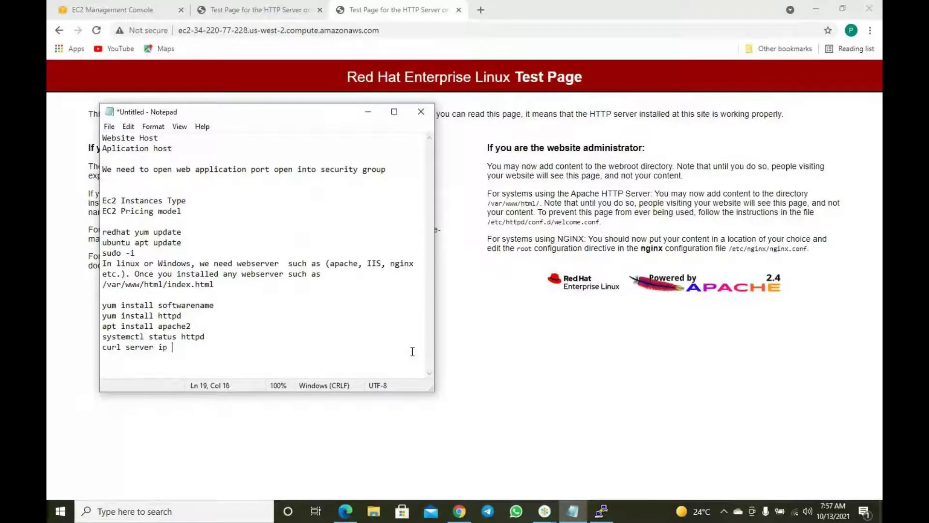
text(or server dns name)
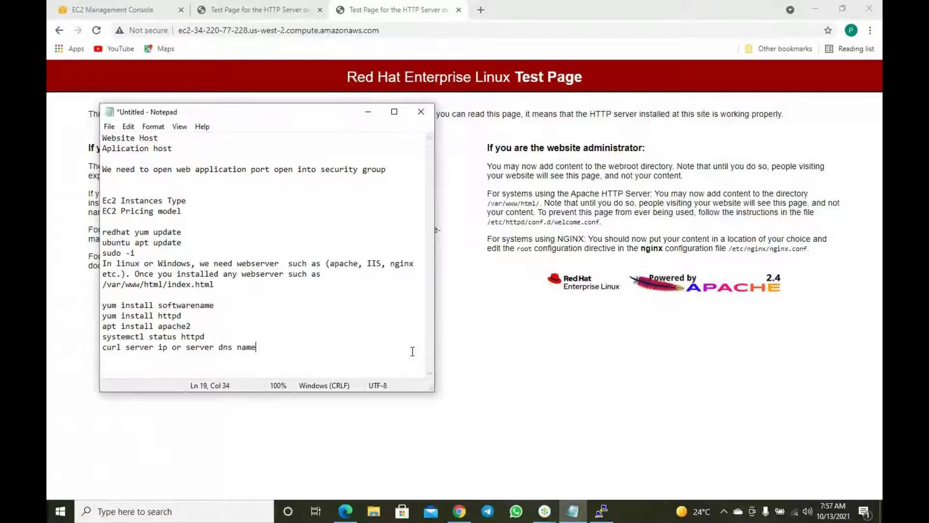
Save the notes as AWS Notes 13-10-21.txt in the Aws Sol. Arch10-8-21 folder, basing the name on the 12-10-21 notes file
key(ctrl+s)
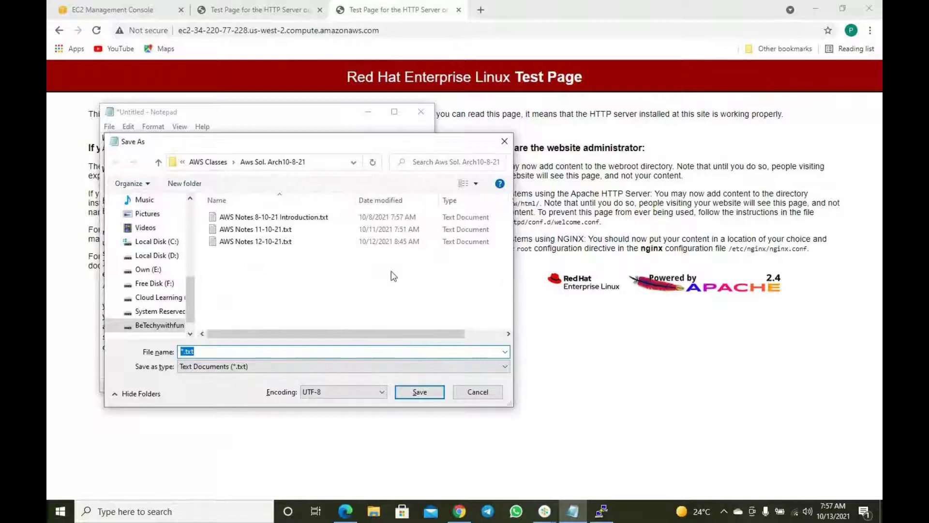
click(291, 241)
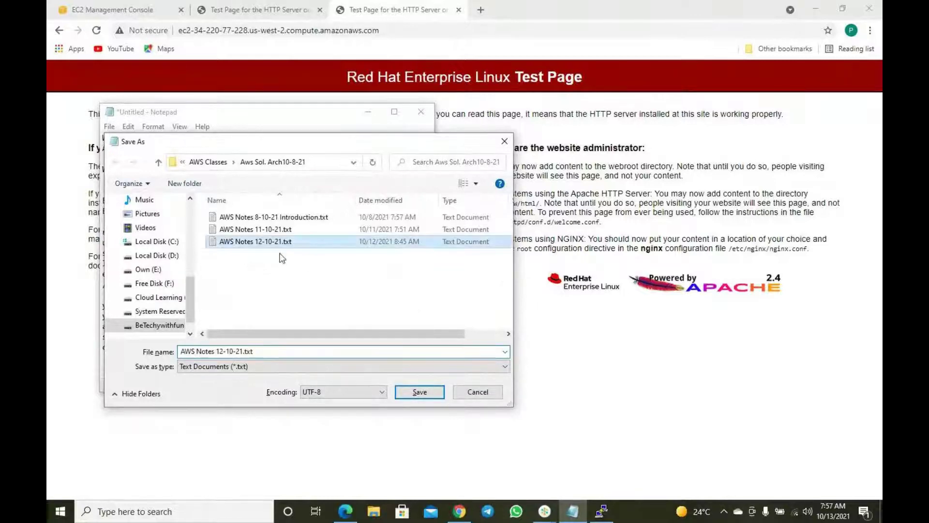
click(269, 350)
key(Left)
key(Left)
key(Left)
key(Left)
key(Left)
key(Left)
key(Left)
key(Left)
key(Left)
key(Left)
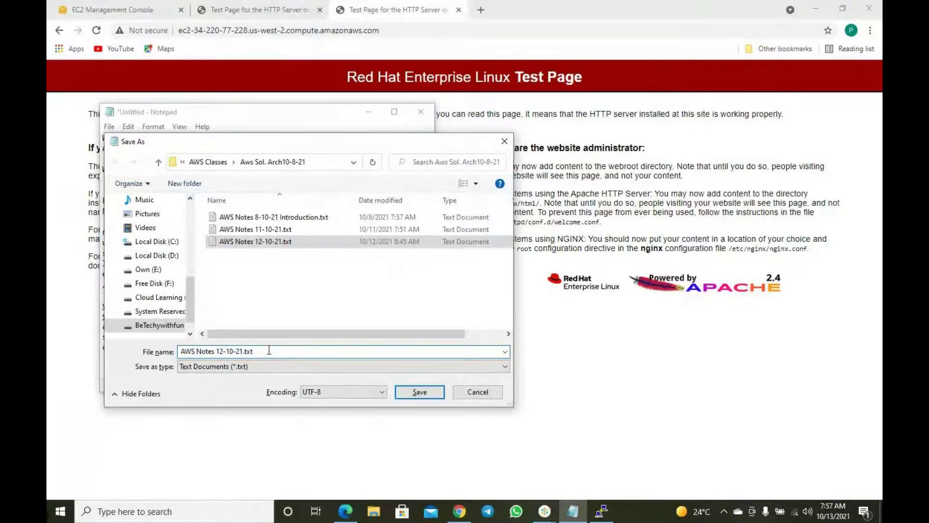
key(BackSpace)
text(3)
click(422, 393)
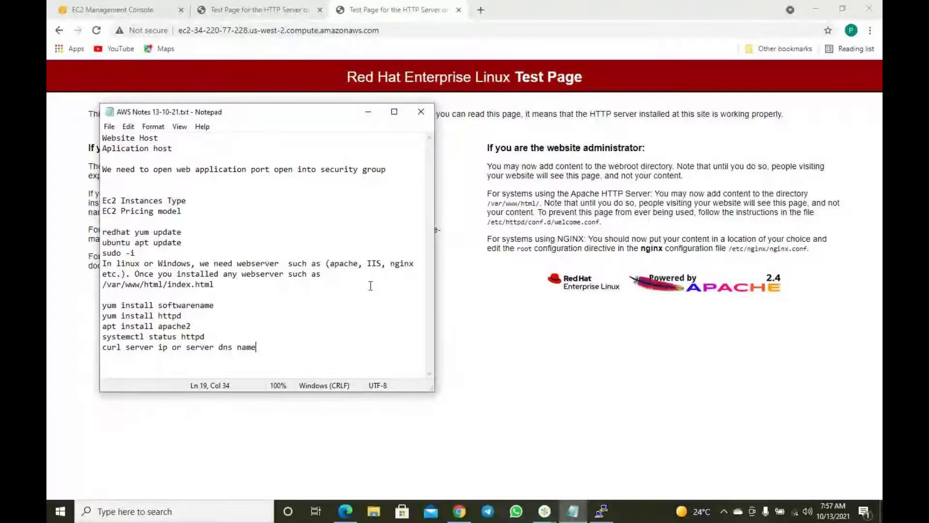
Move the notes window aside, switch to the PuTTY session, change to the root directory / and list its contents
drag(270, 120, 684, 132)
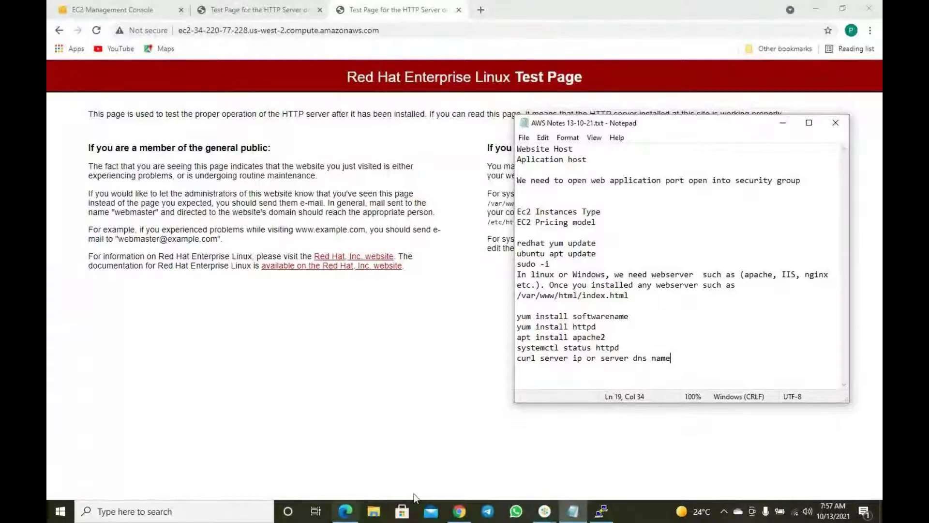
click(602, 512)
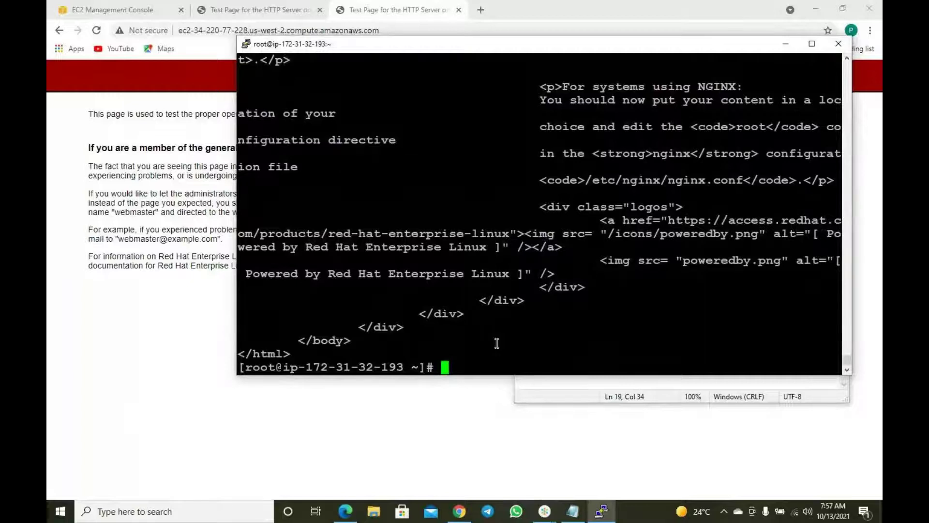
text(cd /)
key(Return)
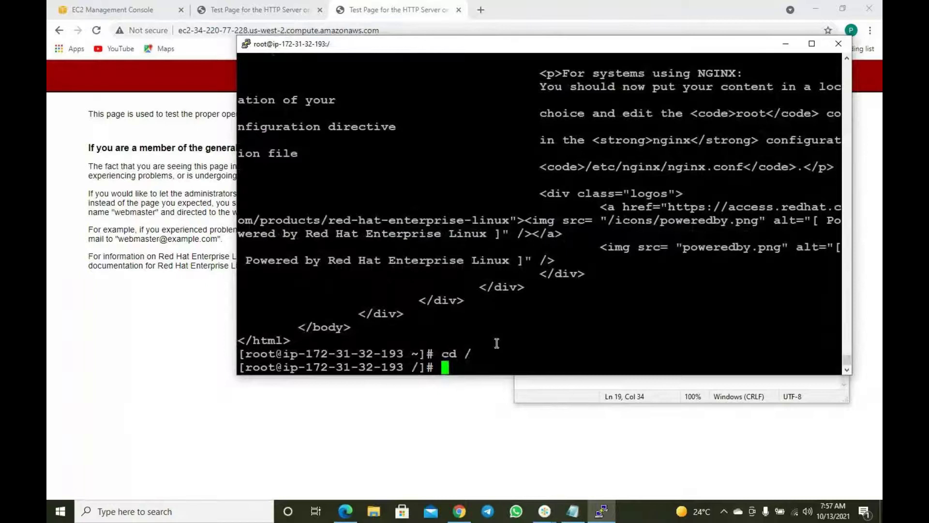
text(ls)
key(Return)
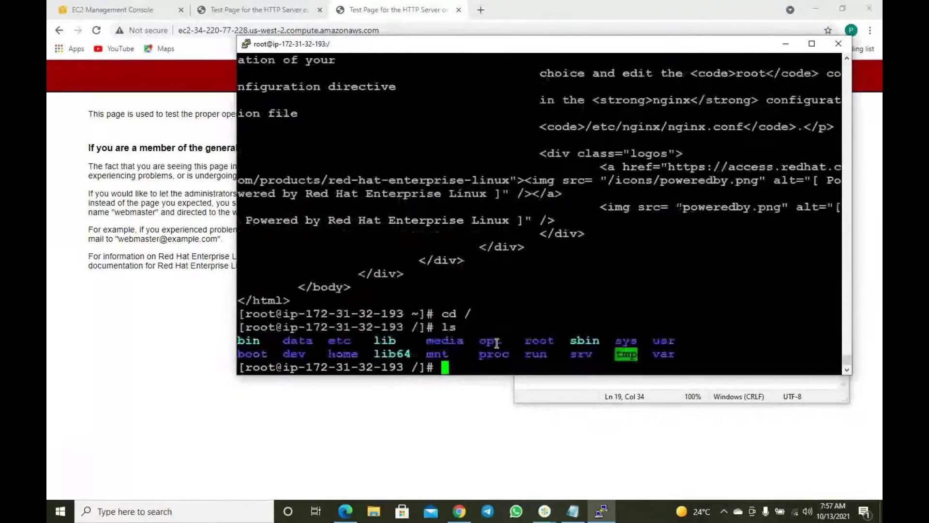
Review the web content path /var/www/html and the index.html file name in the Notepad notes
click(569, 515)
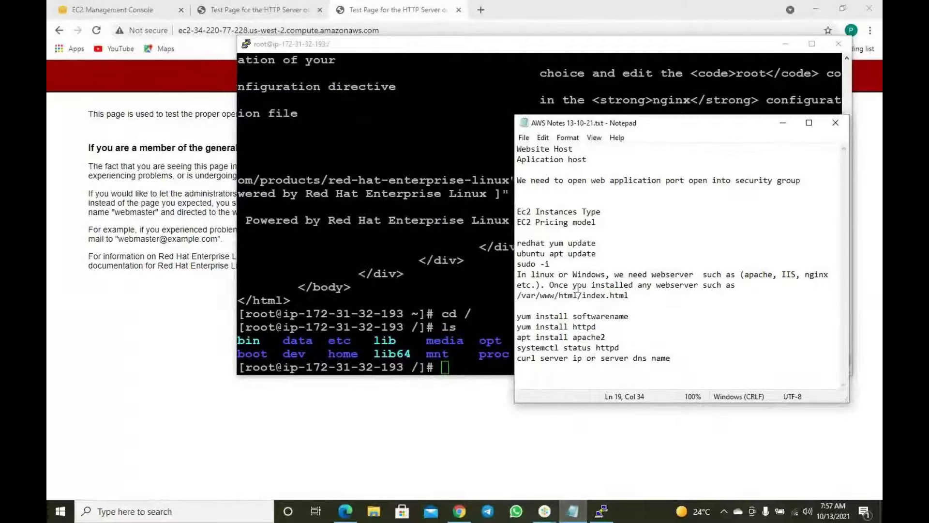
drag(526, 297, 580, 296)
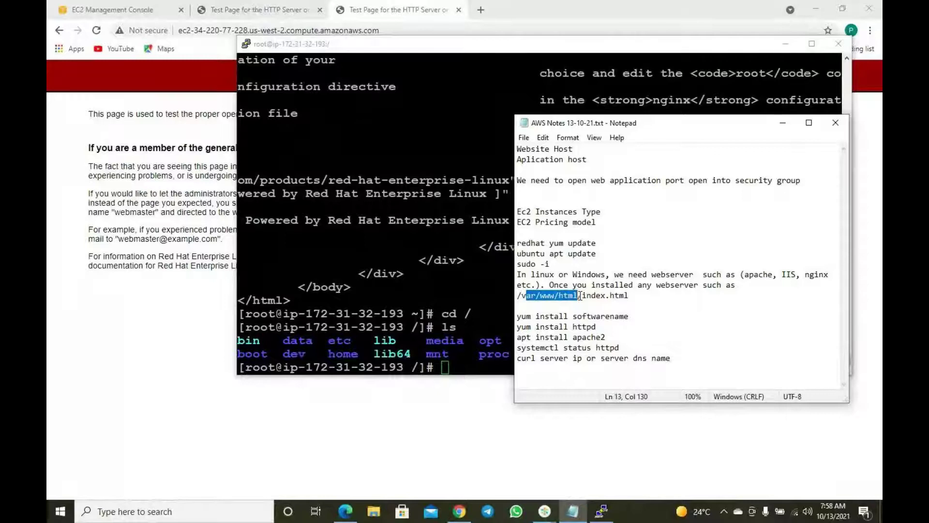
drag(601, 295, 634, 296)
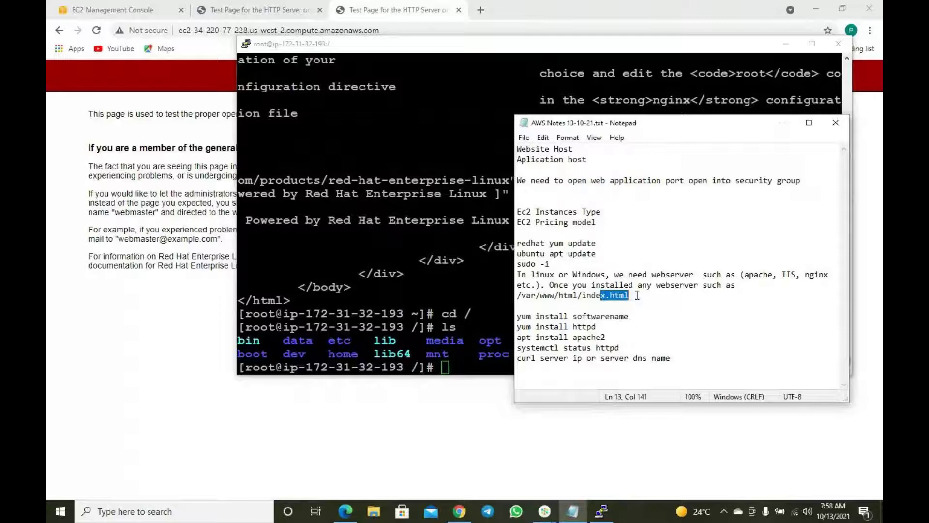
drag(638, 295, 625, 297)
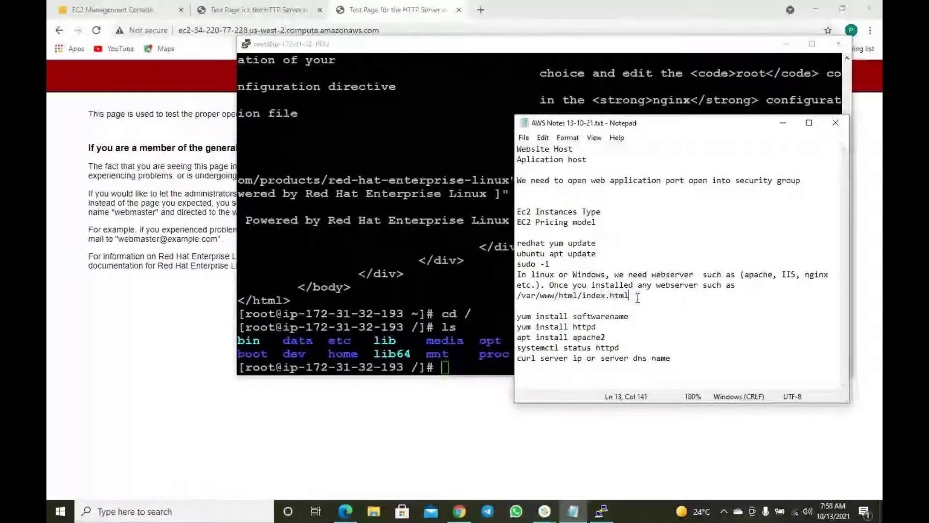
Return to the PuTTY session, change to the /var directory and list its contents
click(468, 289)
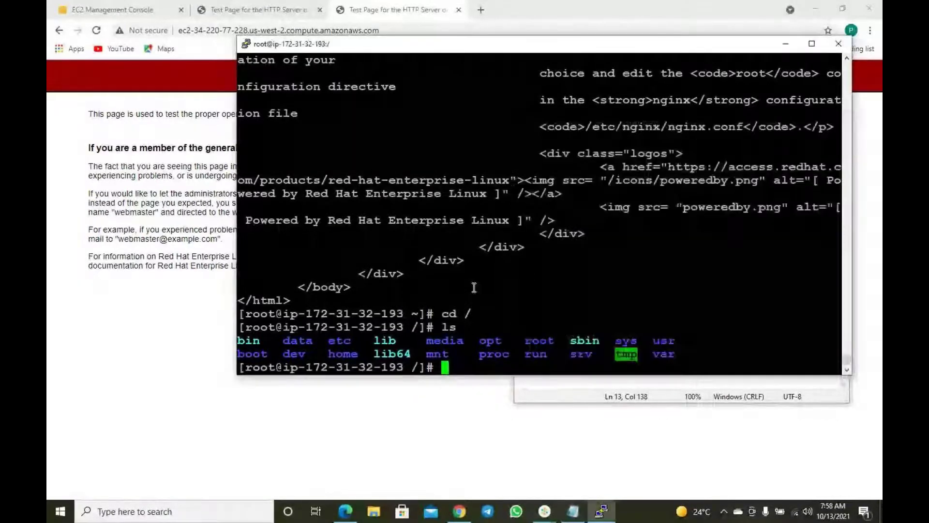
text(cd /var)
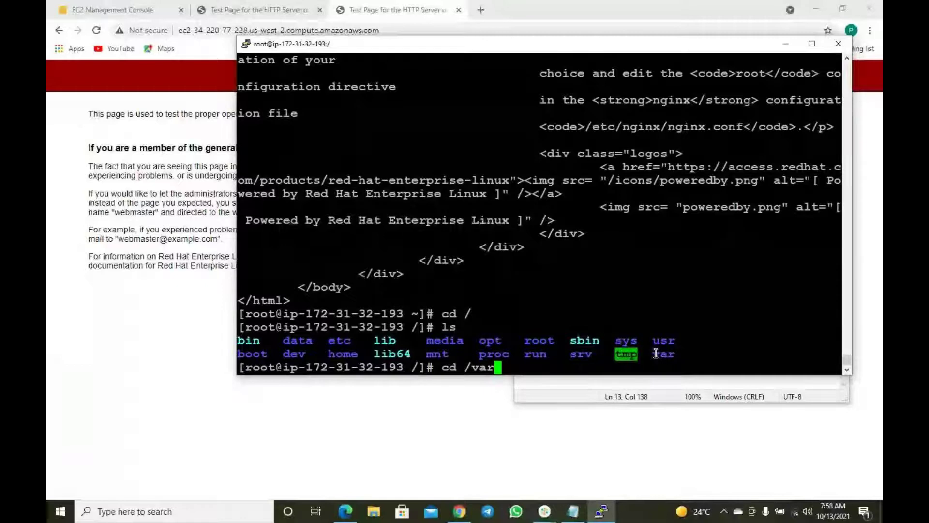
drag(684, 354, 646, 354)
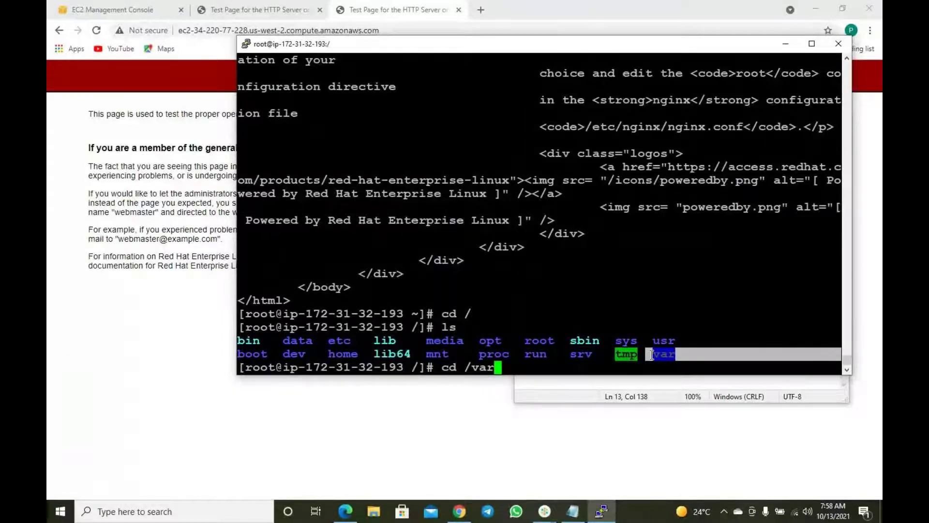
click(510, 368)
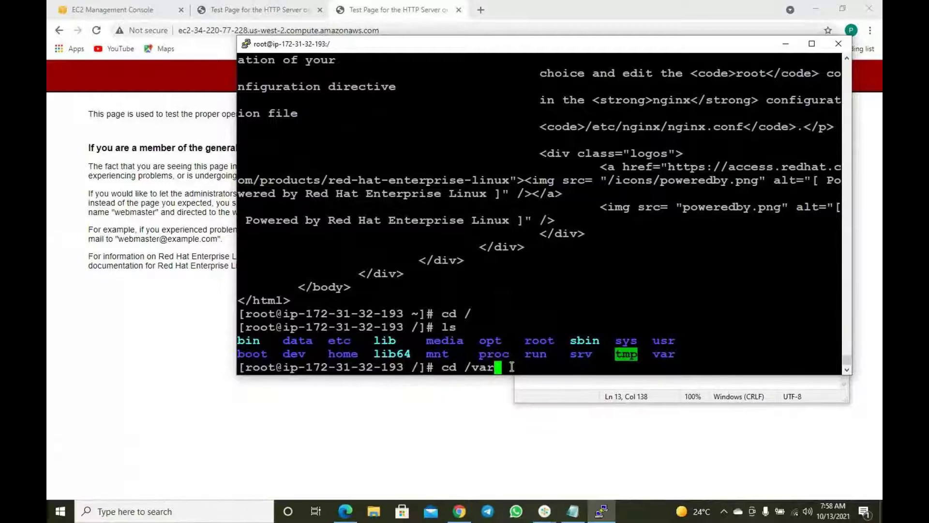
key(Return)
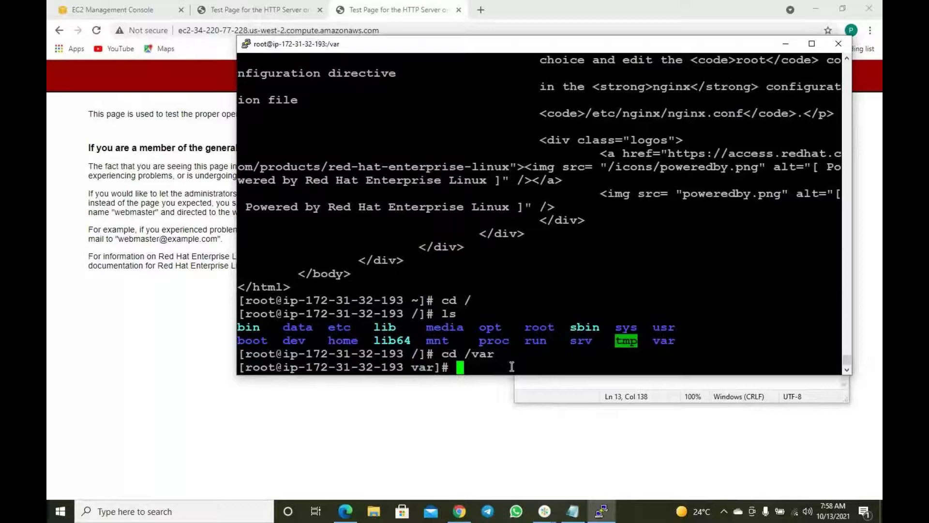
text(ls)
key(Return)
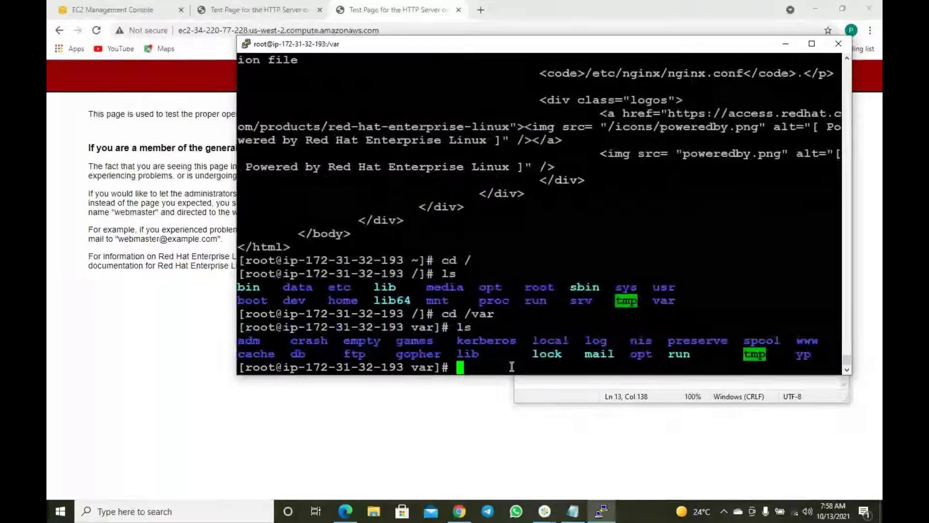
Locate www in the /var listing, change into that directory and list its contents
drag(839, 341, 802, 341)
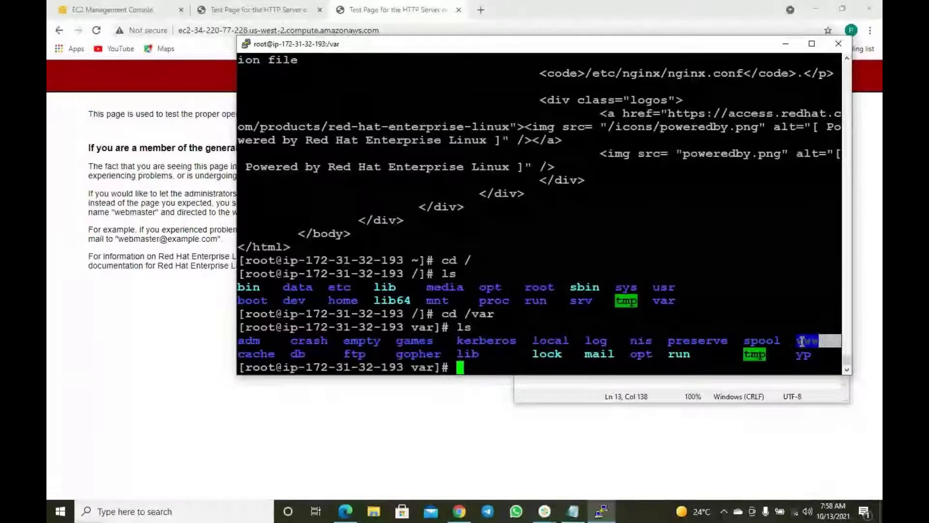
click(817, 345)
text(cd www)
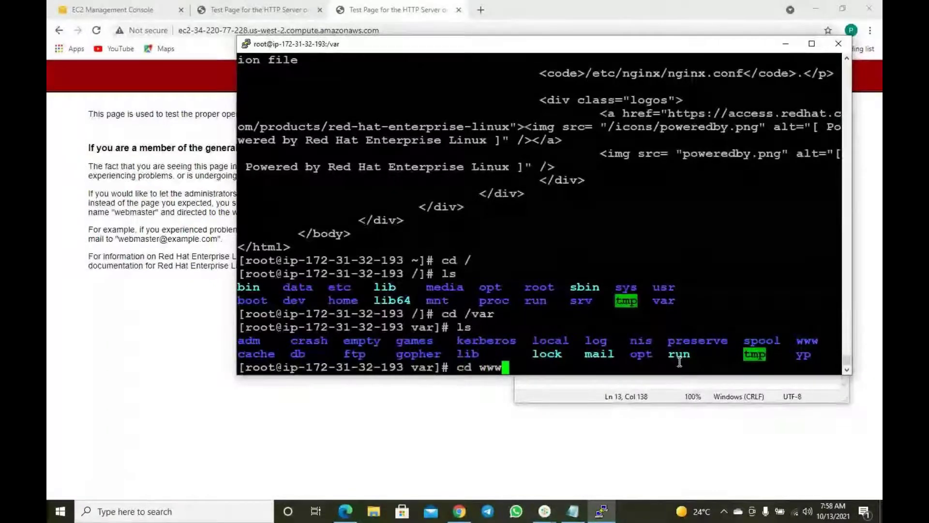
key(Return)
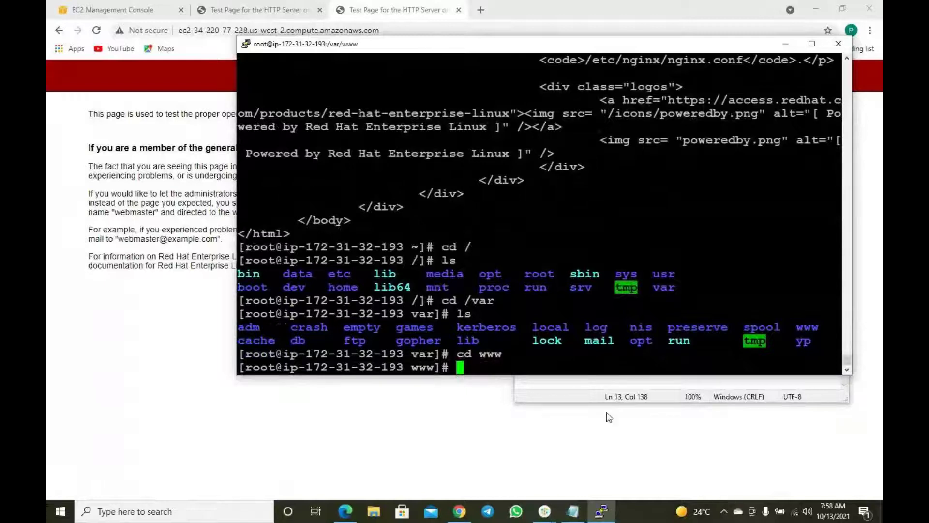
text(ls)
key(Return)
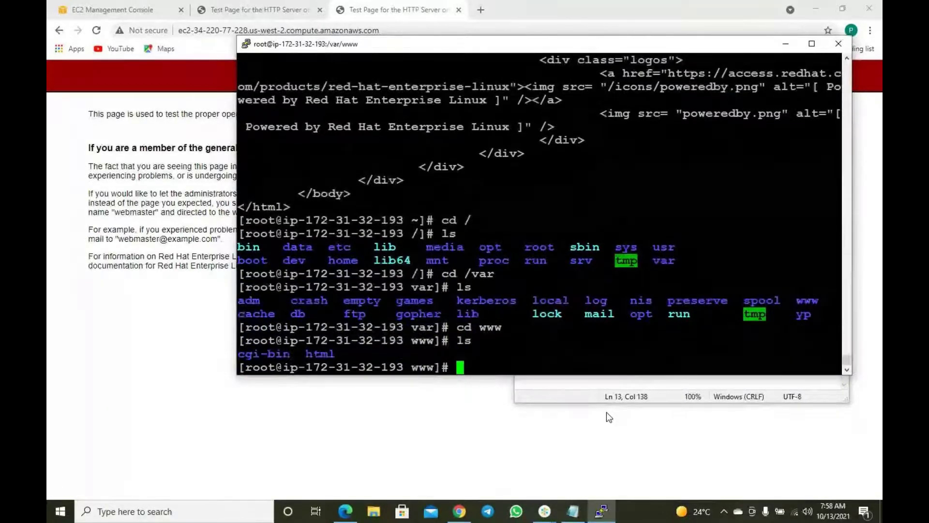
text(cd html)
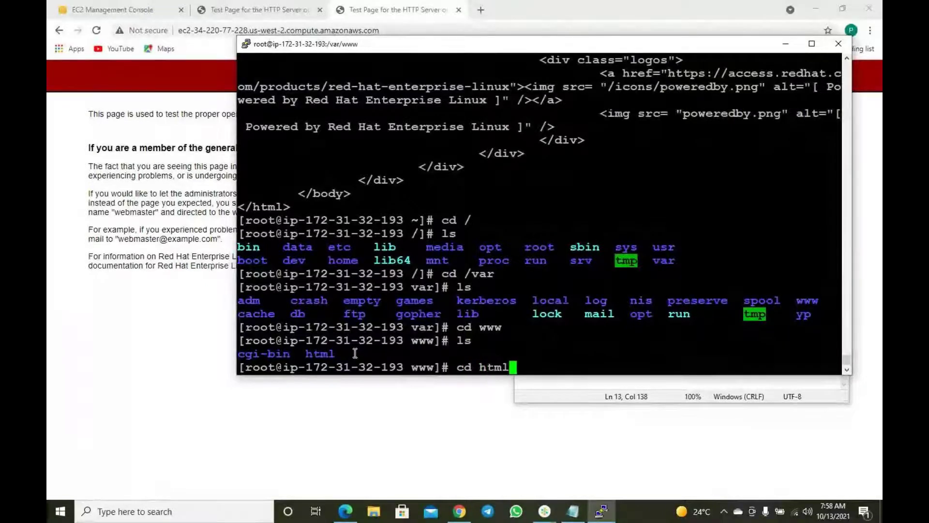
key(Return)
text(cd /var/we)
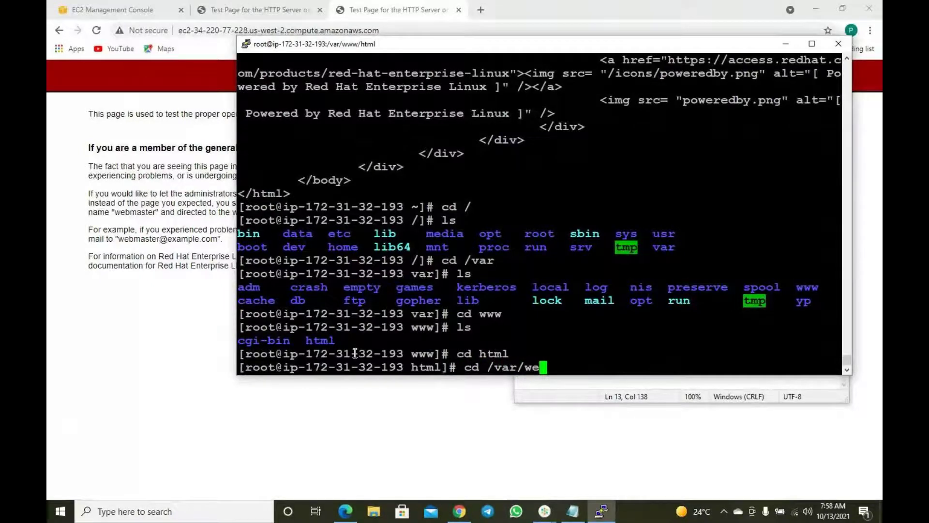
key(BackSpace)
text(www/html)
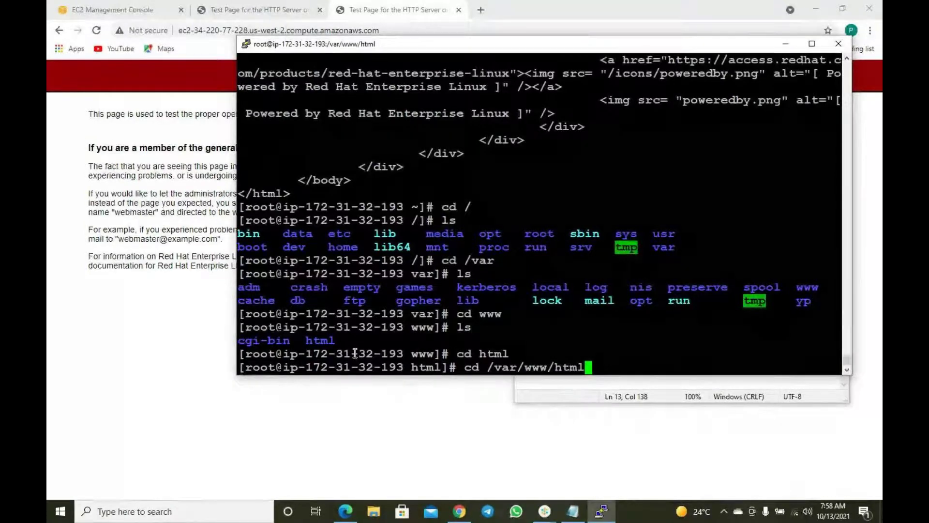
key(BackSpace)
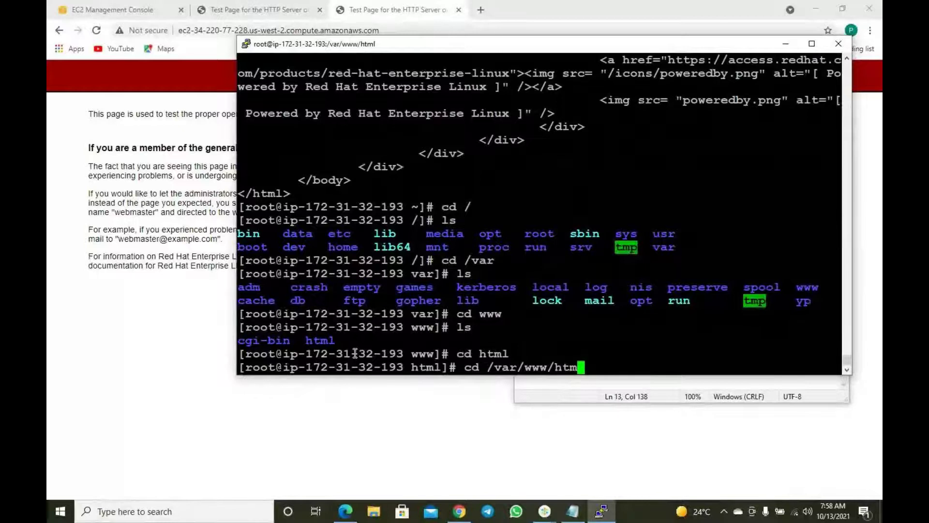
key(BackSpace)
key(BackSpace)
key(BackSpace)
key(BackSpace)
key(BackSpace)
key(BackSpace)
key(BackSpace)
key(BackSpace)
key(BackSpace)
key(BackSpace)
key(BackSpace)
key(BackSpace)
key(BackSpace)
key(BackSpace)
key(BackSpace)
List the contents of the html directory and open a new file index.html in vi
text(ls)
key(Return)
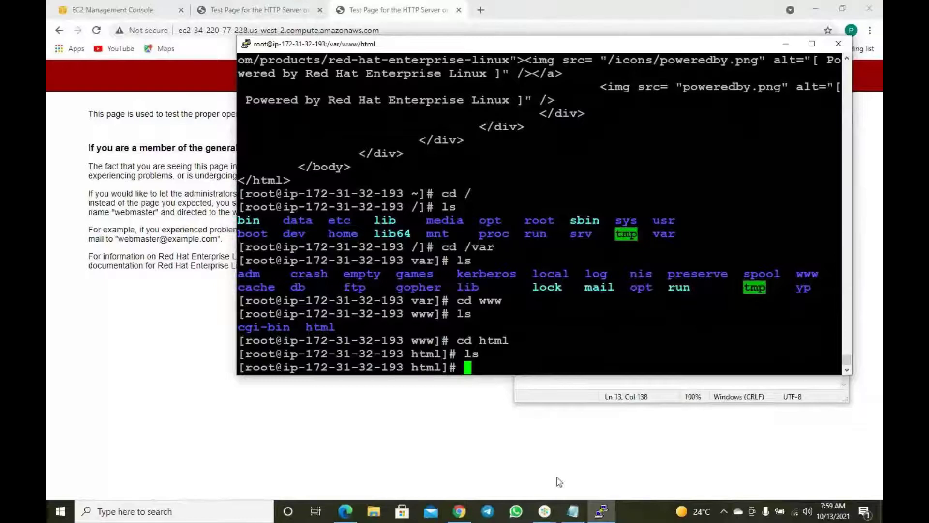
key(alt+Tab)
click(491, 378)
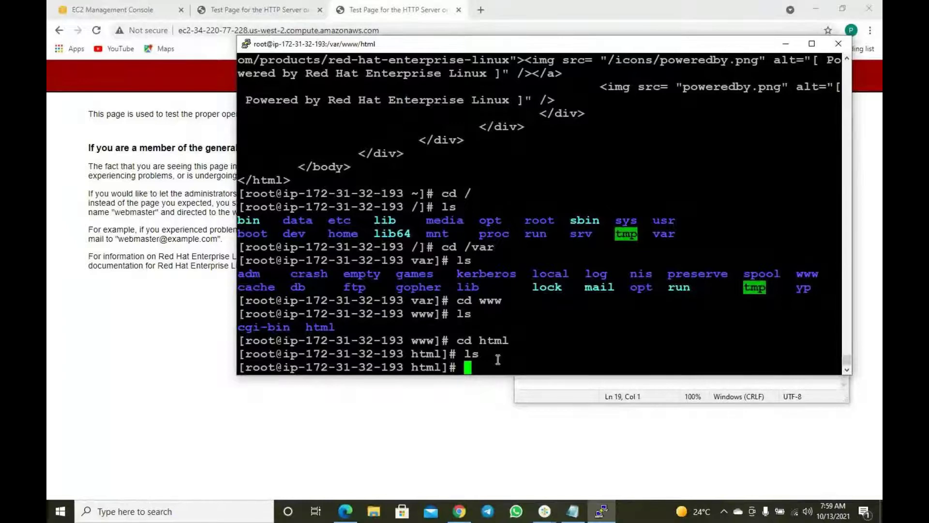
text(vi index.html)
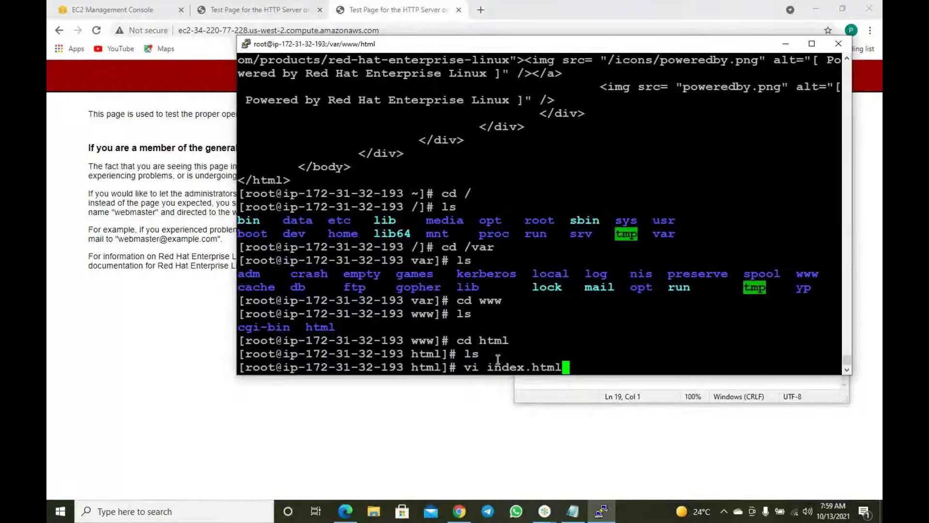
key(Return)
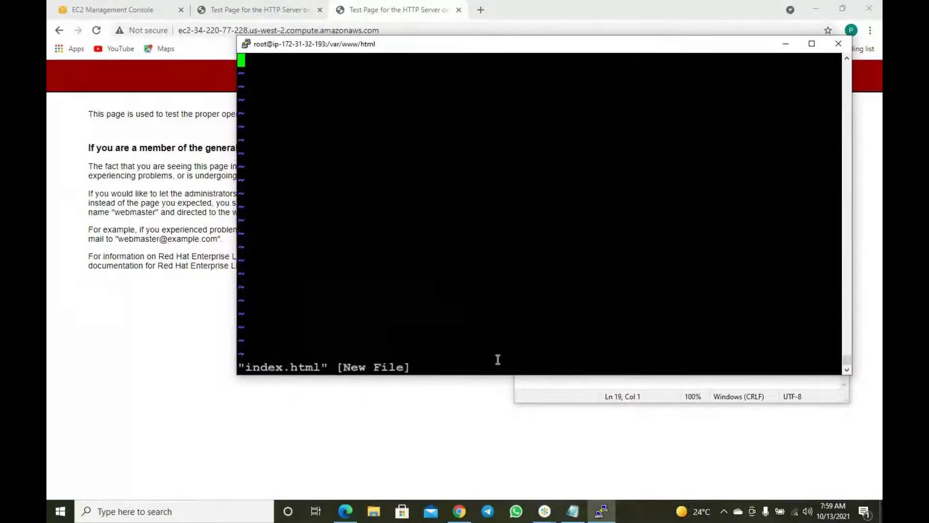
Switch to the Notepad notes and add the line "vi index.html" below the curl command
click(681, 389)
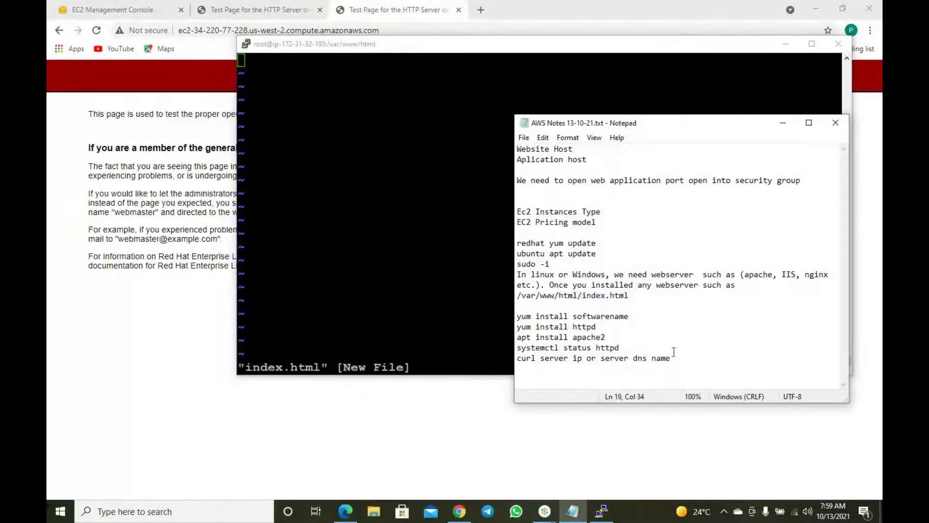
text(vi i)
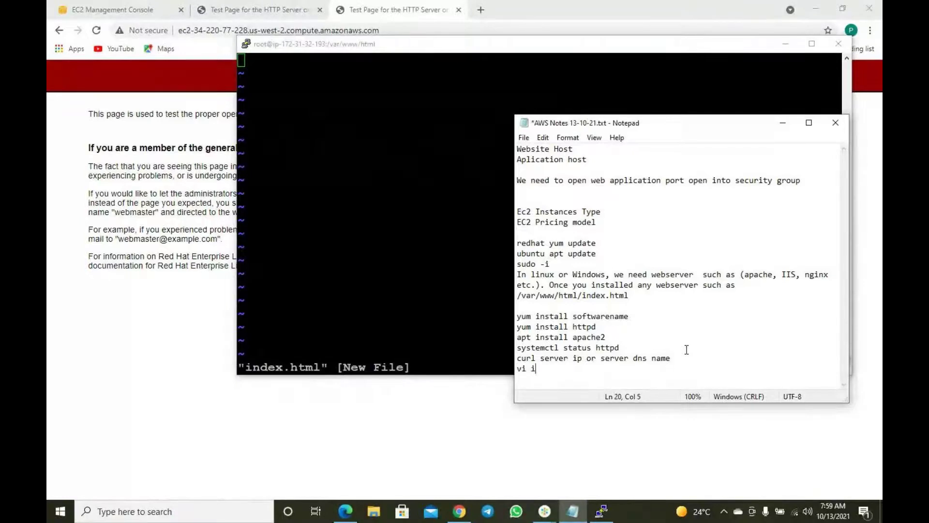
text(ndex.html)
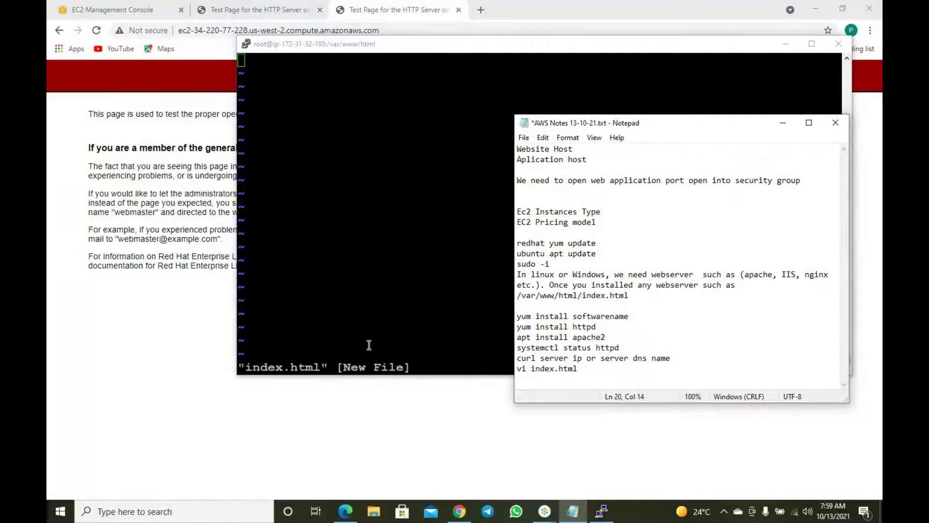
Back in the PuTTY session, enter vi's insert mode and write "<h1> Welcome to our First Web Serve </h1>" as the first line
click(368, 238)
key(i)
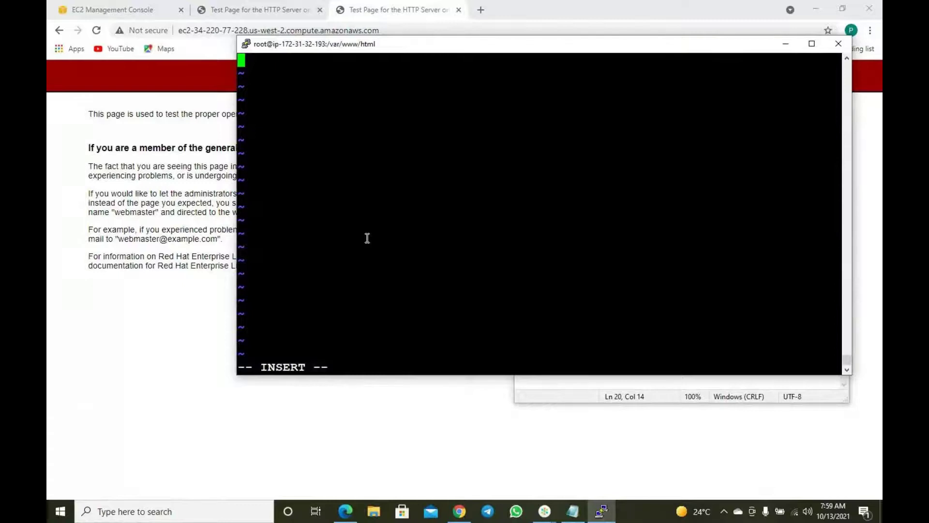
text(<h1>)
text(Welcome to)
key(BackSpace)
key(BackSpace)
key(BackSpace)
key(BackSpace)
key(BackSpace)
text(me )
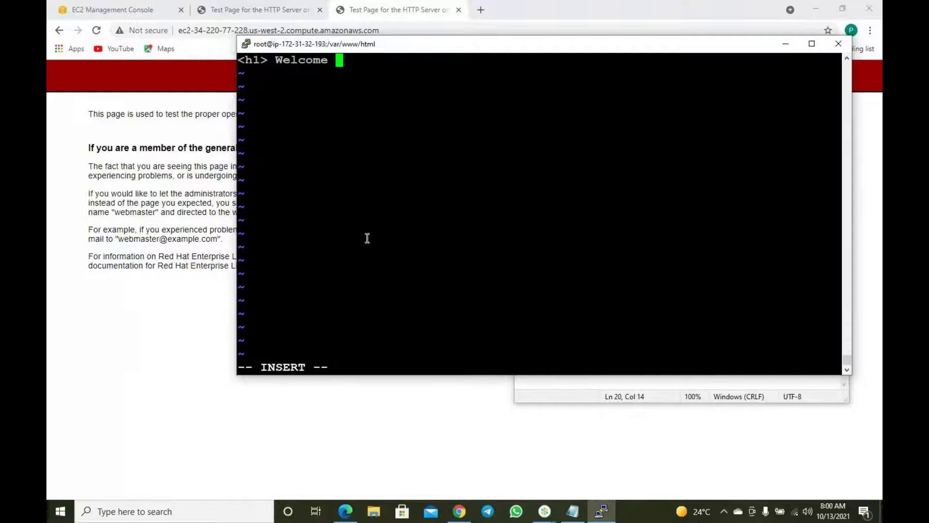
text(to our First )
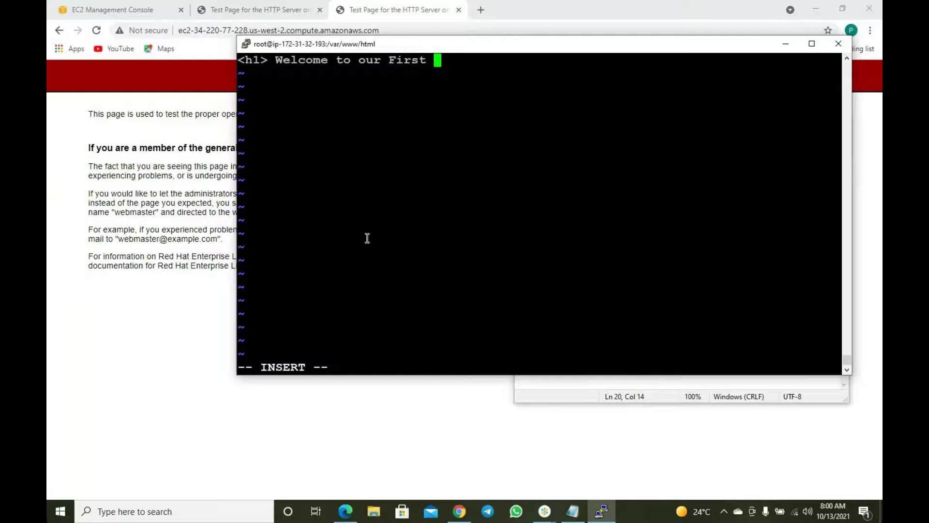
text(Web Serve)
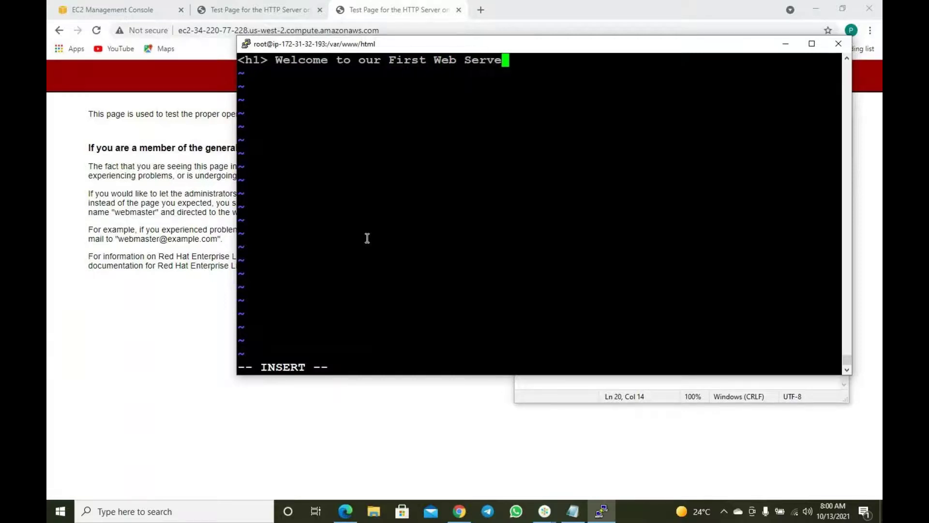
text( </h1)
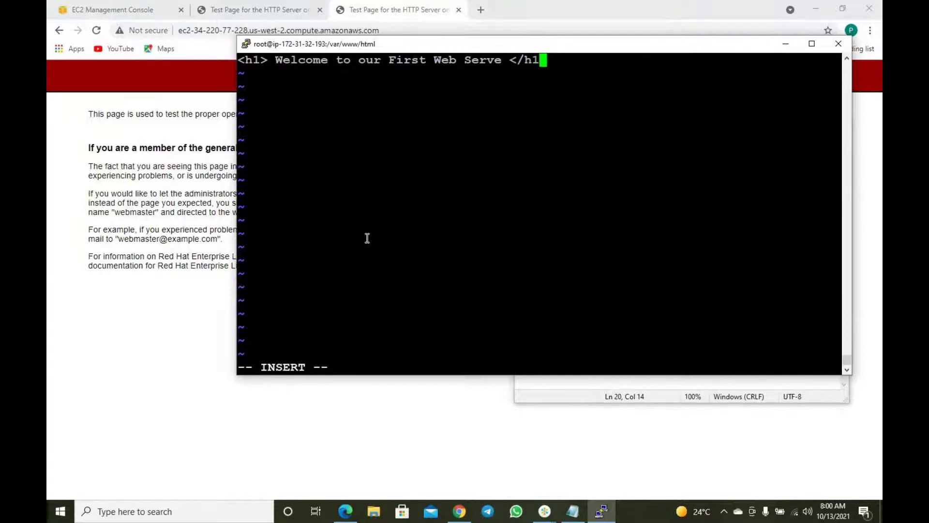
text(>)
key(Return)
Add the lines "i - for insert" and "esc : w q" at the end of the Notepad notes, and highlight the last one
click(576, 395)
key(Return)
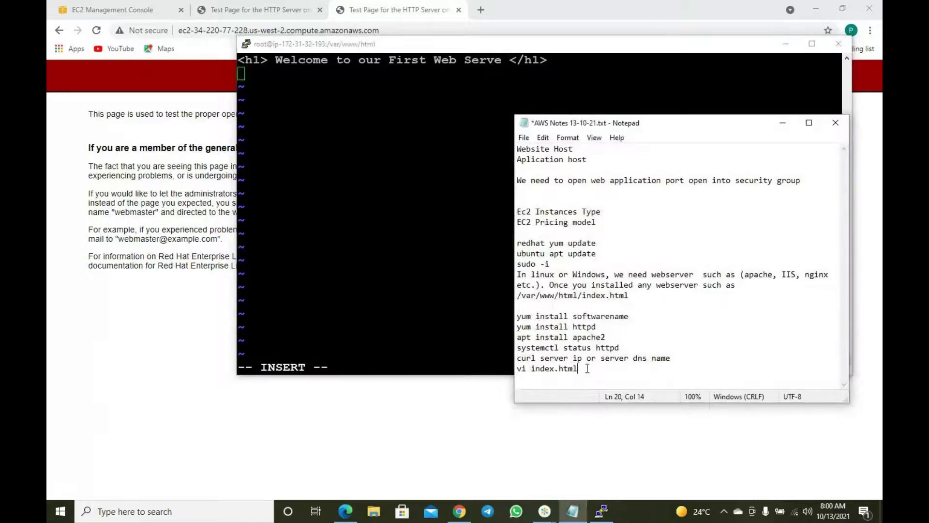
text(i - for insert)
key(Return)
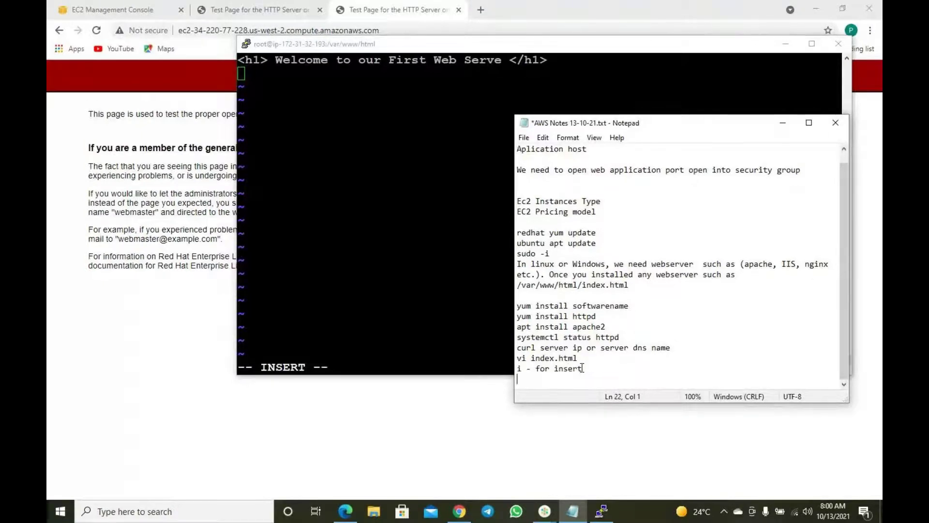
text(esc )
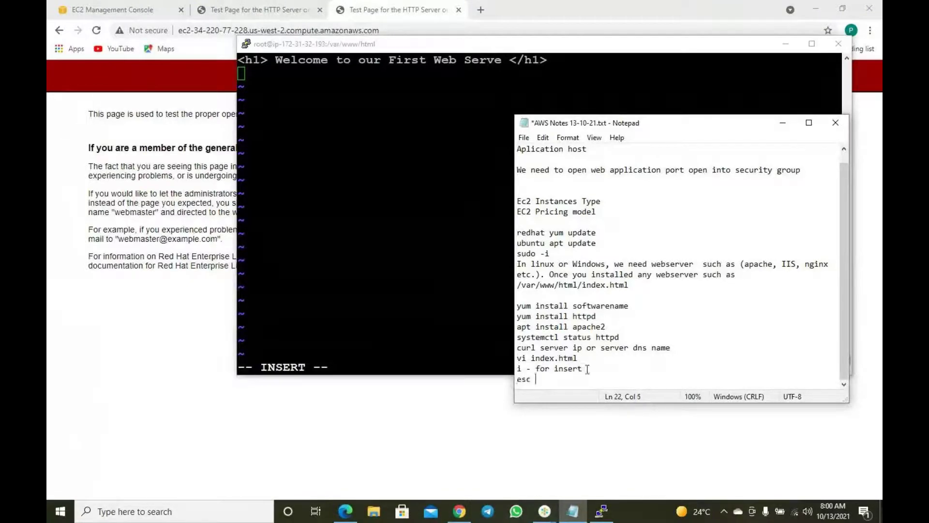
text(: w q)
drag(570, 379, 502, 382)
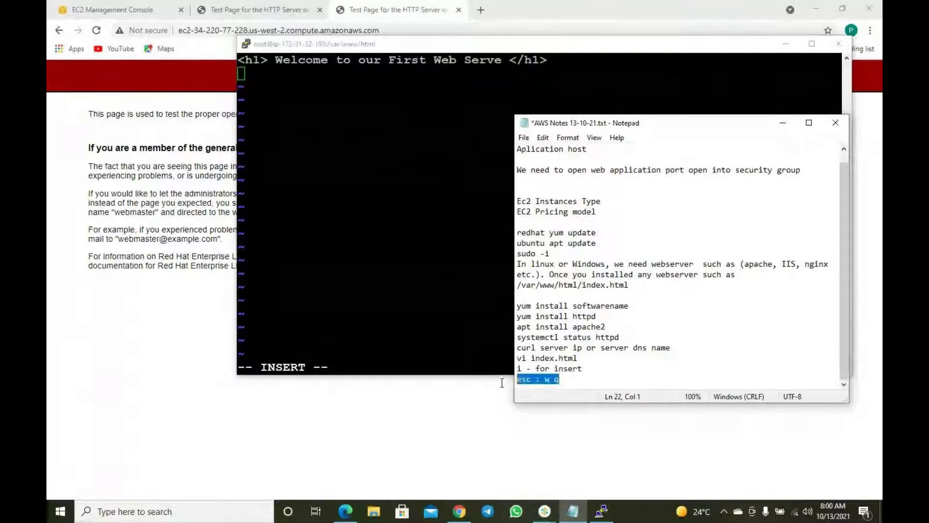
Return to vi in PuTTY and write "</h2> We are great team </h2>" as the second line of index.html
click(359, 188)
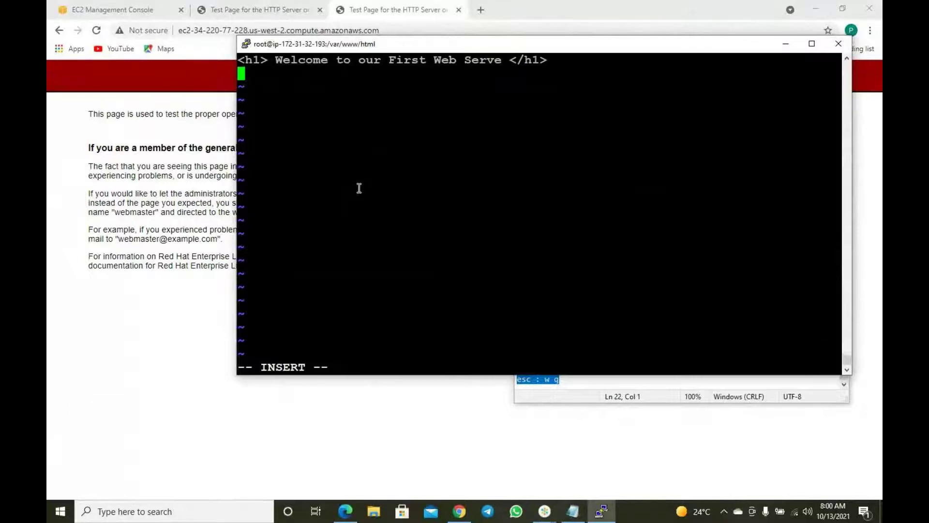
text(</h2> \n)
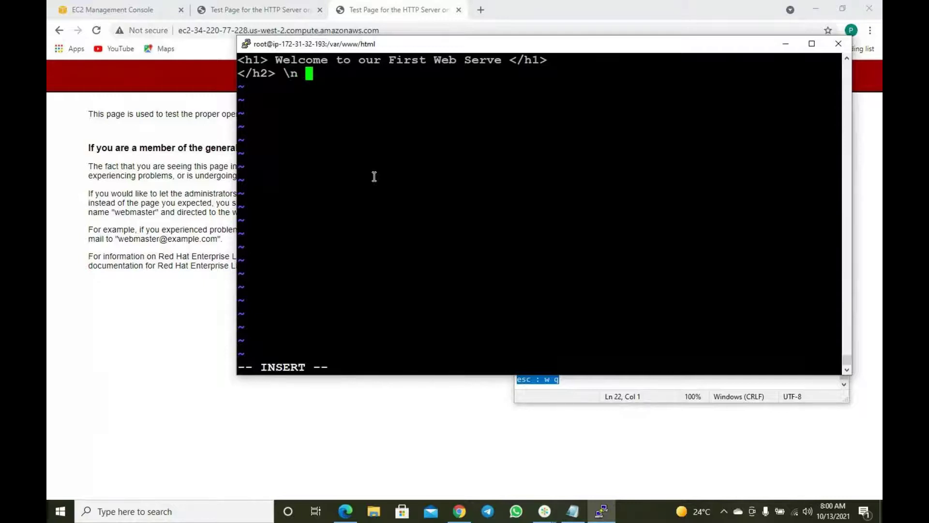
key(BackSpace)
key(BackSpace)
key(BackSpace)
text(We are )
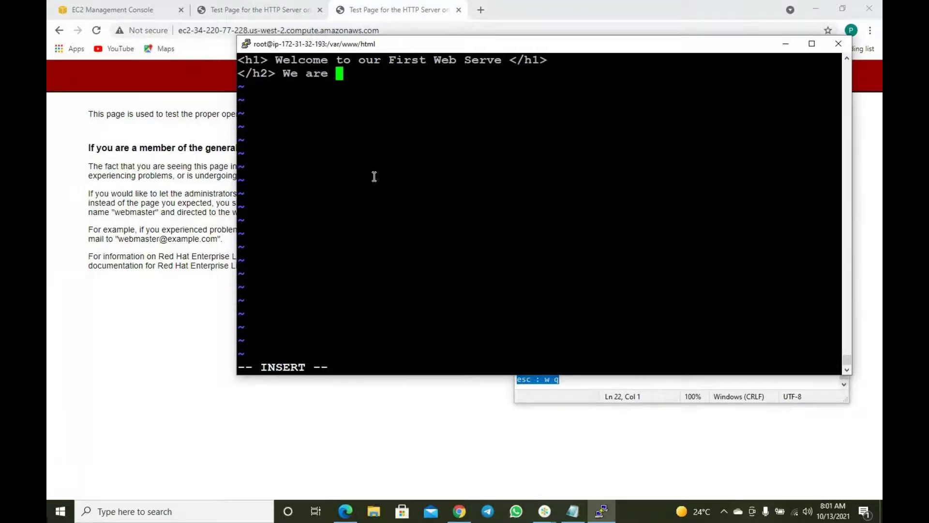
text(great tea)
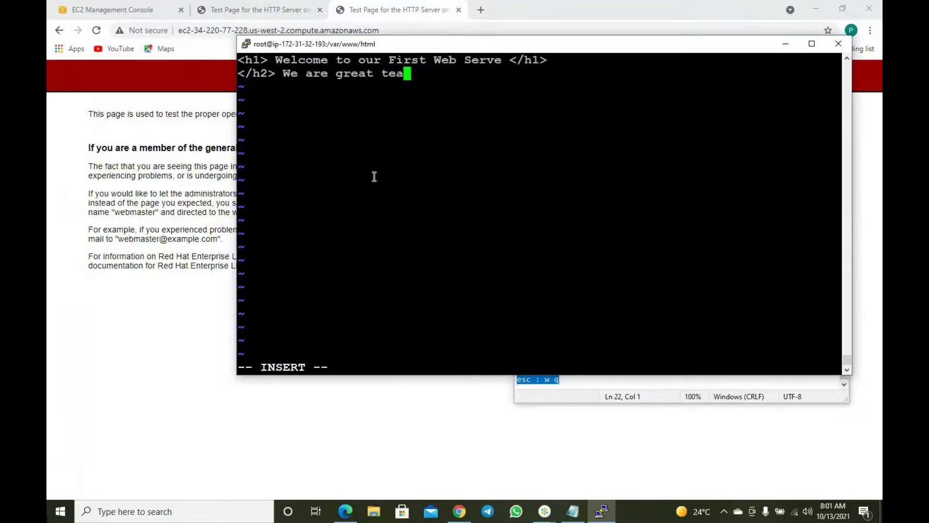
text(m </h2>)
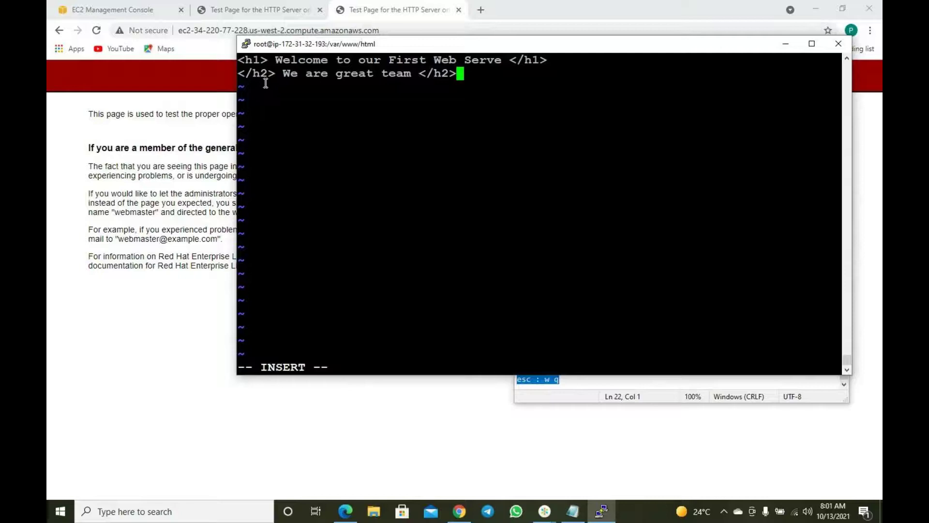
Correct the opening tag of the second line to <h2> by removing its slash, and return the cursor to the line's end
key(Left)
key(Left)
key(Left)
key(Left)
key(Left)
key(Left)
key(Left)
key(Left)
key(Left)
key(Left)
key(Left)
key(Left)
key(Left)
key(Left)
key(Left)
key(Left)
key(Left)
key(Left)
key(Left)
key(Left)
key(Delete)
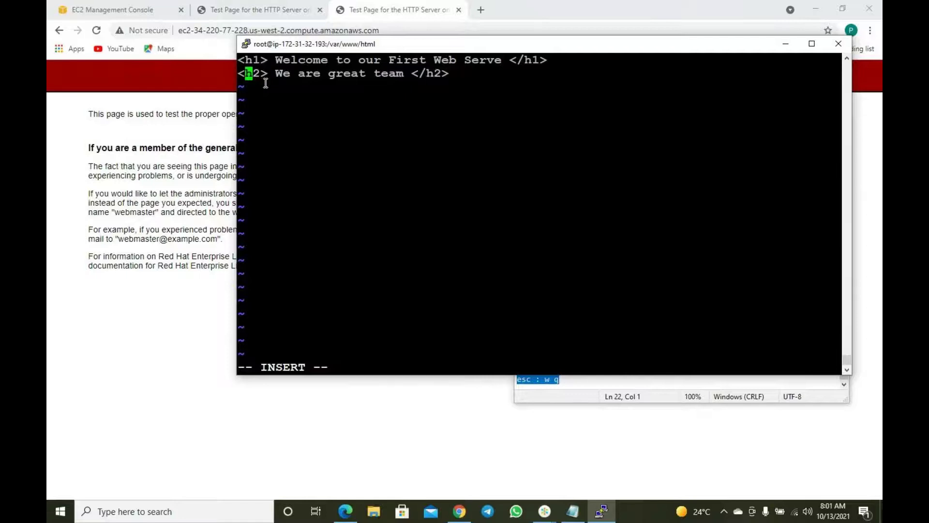
key(Right)
key(Right)
key(Right)
key(Right)
key(Right)
key(Right)
key(Right)
key(Right)
key(Right)
key(Right)
key(Right)
key(Right)
key(Right)
key(Right)
key(Right)
key(Right)
key(Right)
key(Right)
key(Right)
key(Right)
Save index.html and quit vi with :wq, and display the file's contents with cat
key(Escape)
text(:)
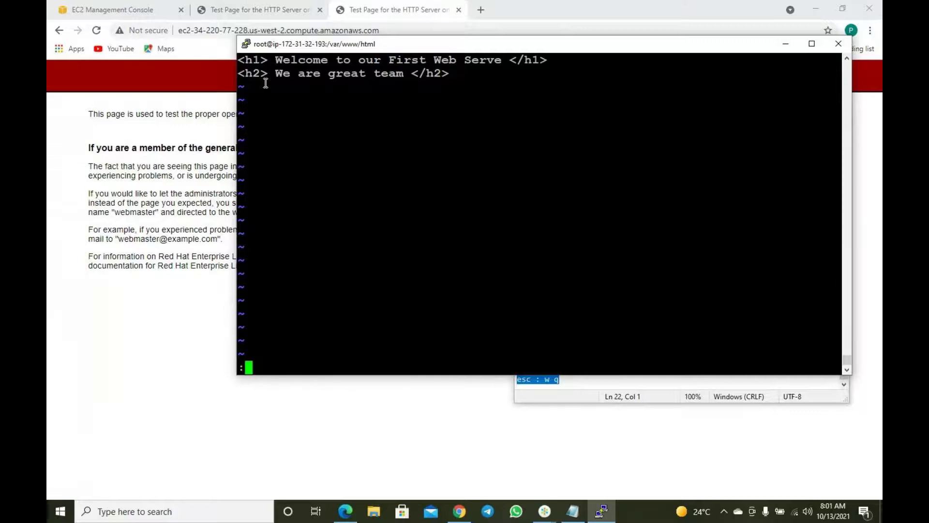
text(wq)
key(Return)
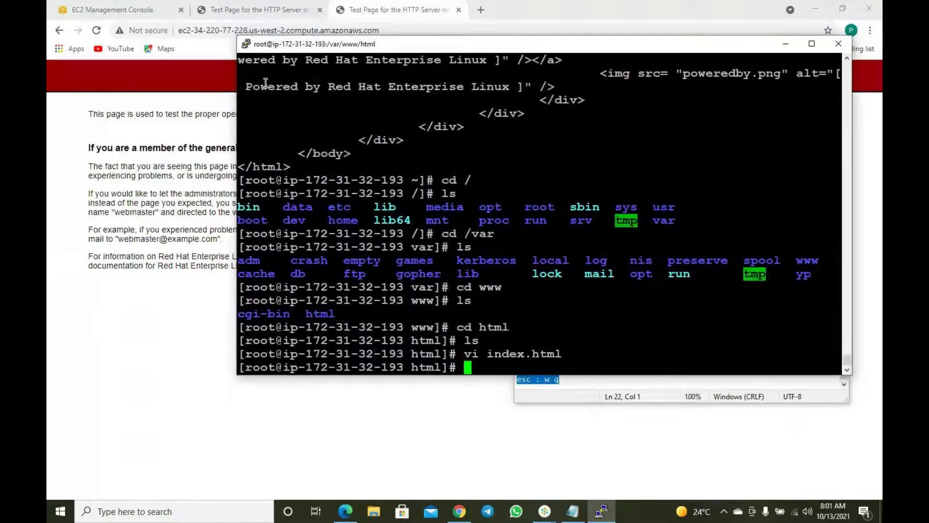
text(cat index.html)
key(Return)
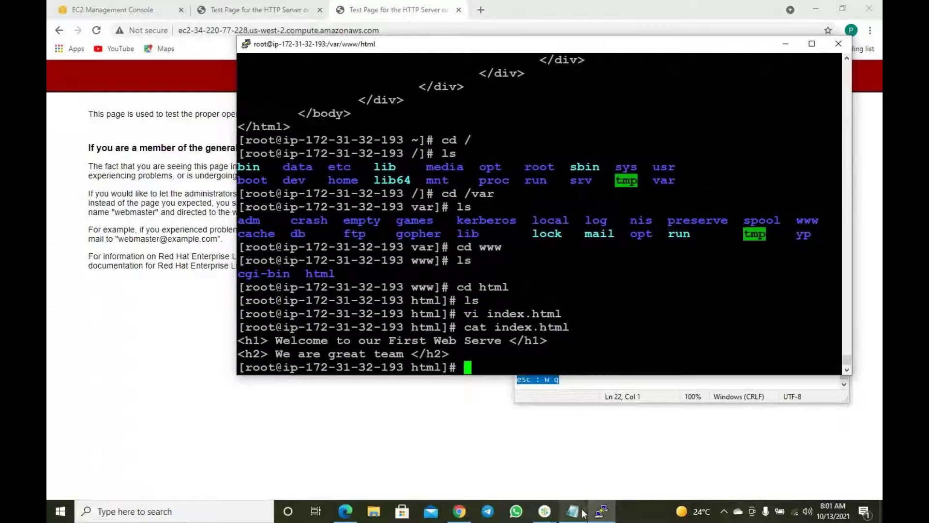
Return to Notepad and add the line "cat filename - to see th content of a file" at the end of the notes
mouse_move(576, 514)
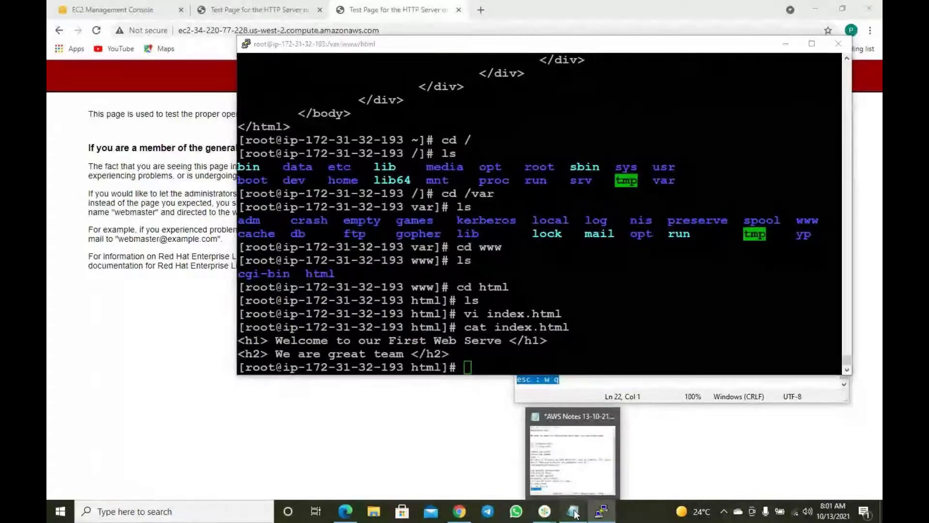
click(573, 458)
click(598, 377)
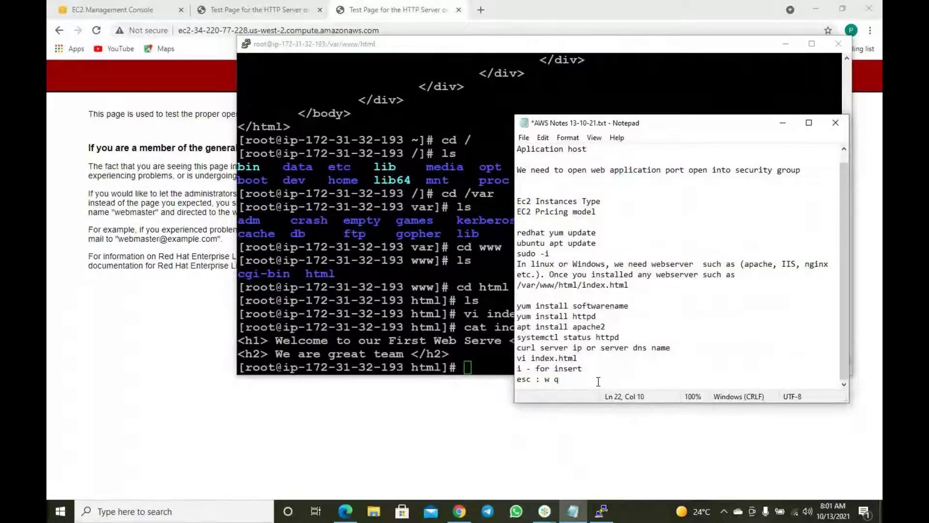
key(Return)
text(cat fi)
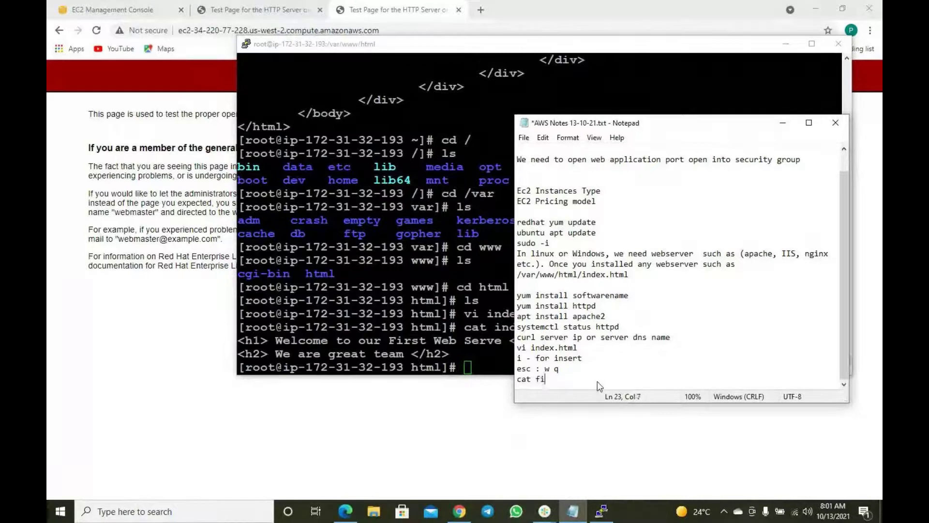
text(lename - to see)
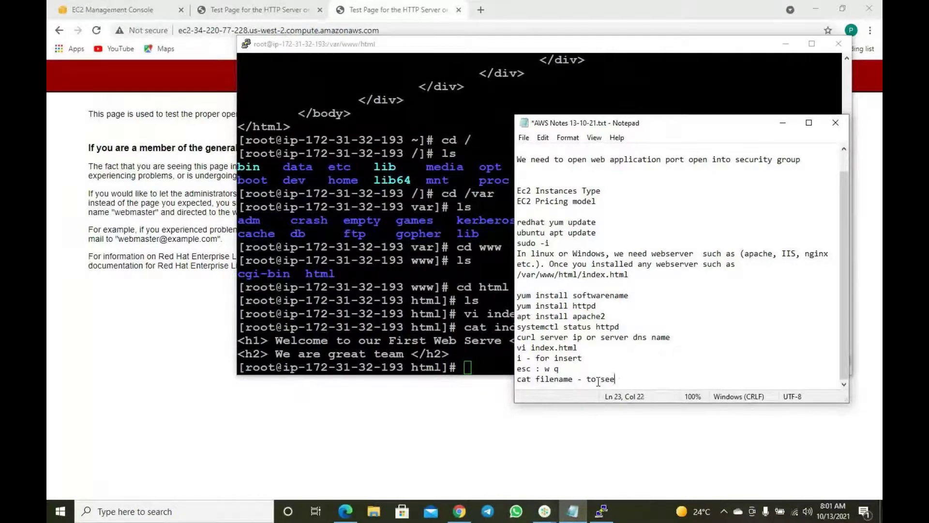
text( th econtent of)
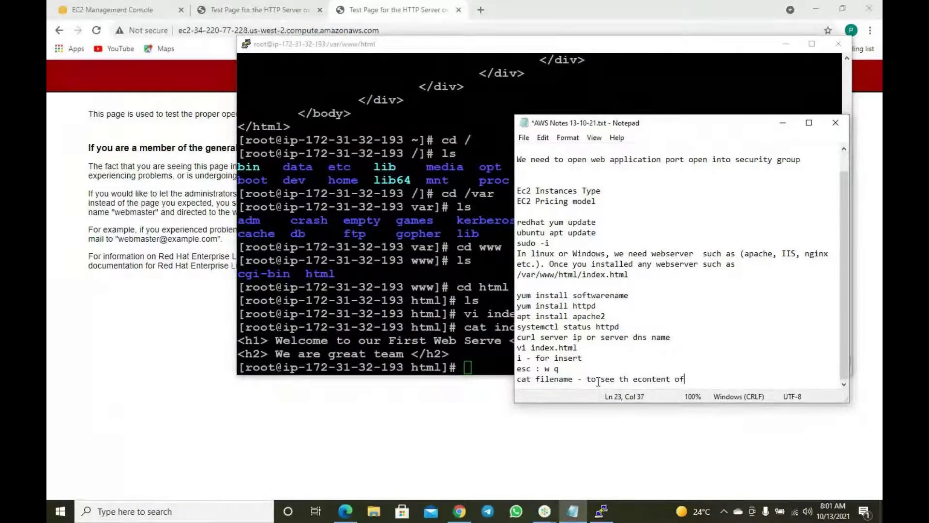
key(ctrl+Left)
key(ctrl+Left)
key(Delete)
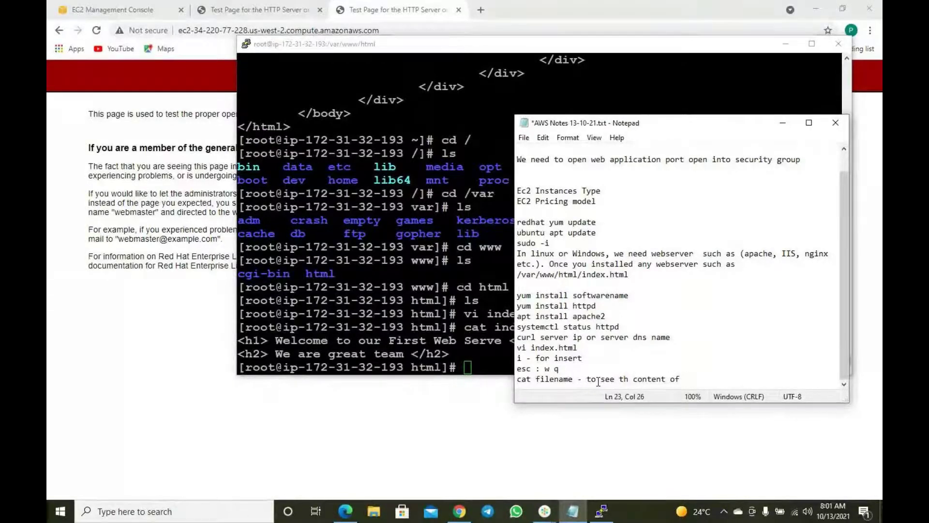
text(a file)
Append "- To install software" to the "yum install softwarename" line in the notes
click(651, 289)
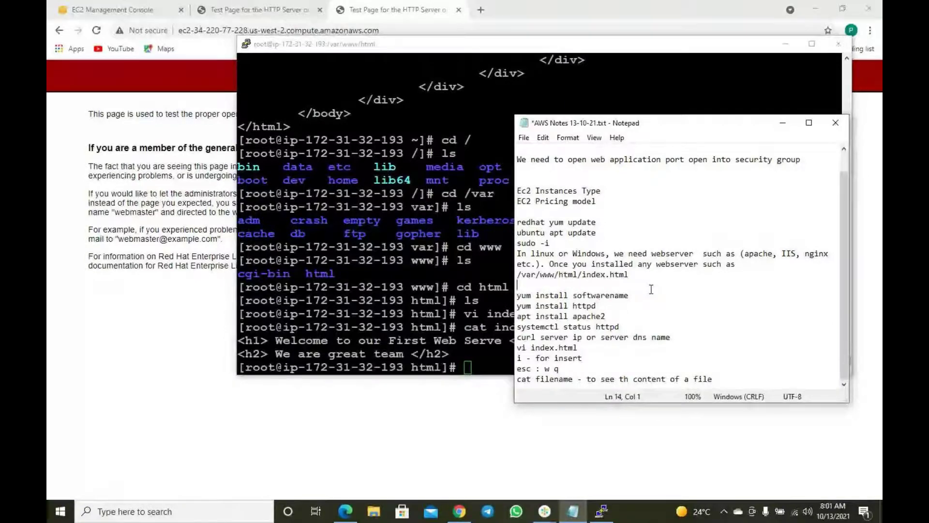
click(648, 297)
text(- To install)
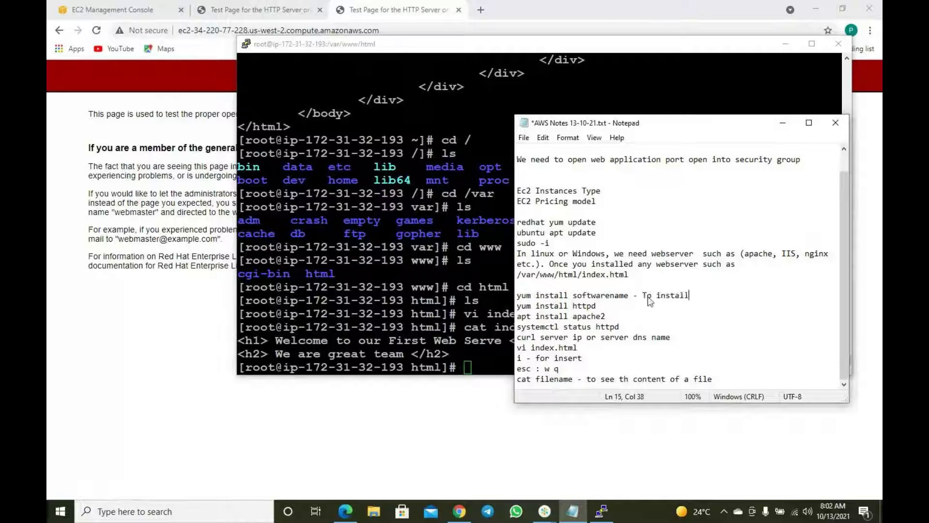
text( software)
key(BackSpace)
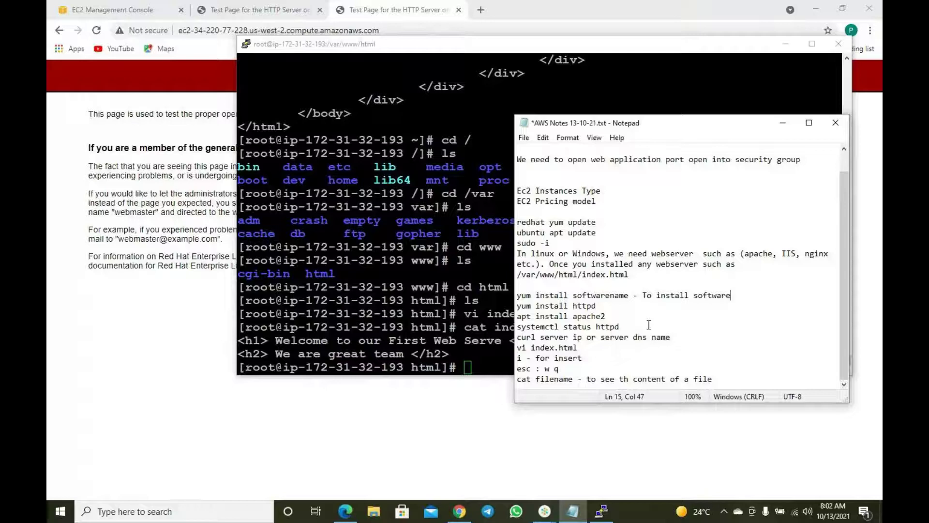
Append "- To chec status of httpd service" to the "systemctl status httpd" line and save the notes
text(- To start)
double_click(649, 326)
text(chck)
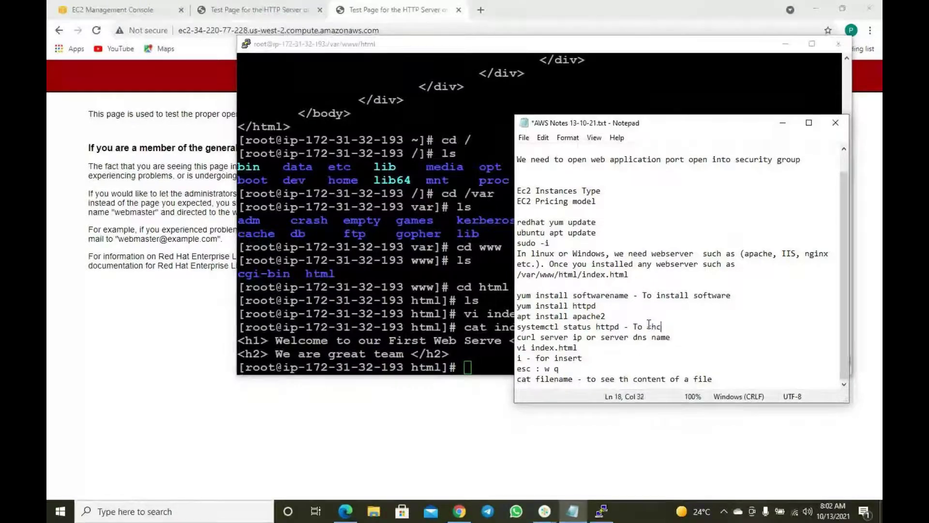
key(BackSpace)
key(BackSpace)
key(BackSpace)
text(ec stat)
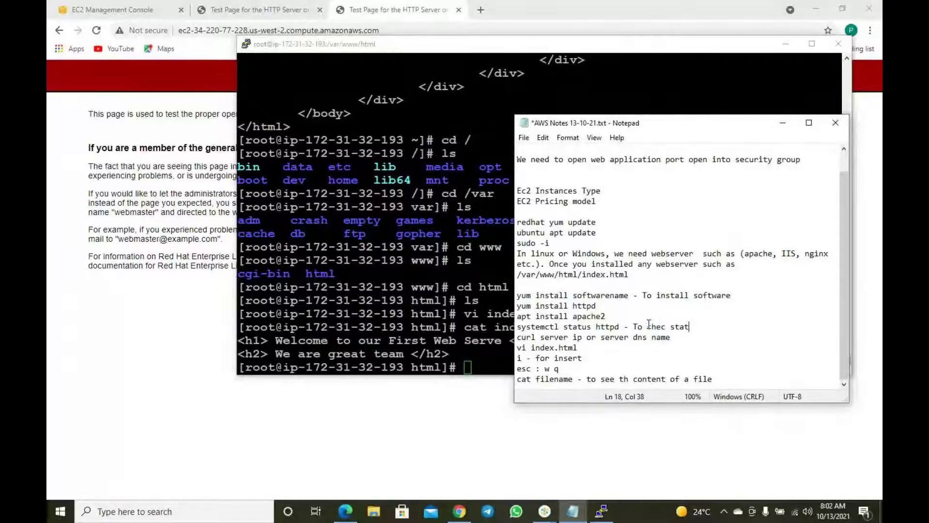
text(us of httpd service)
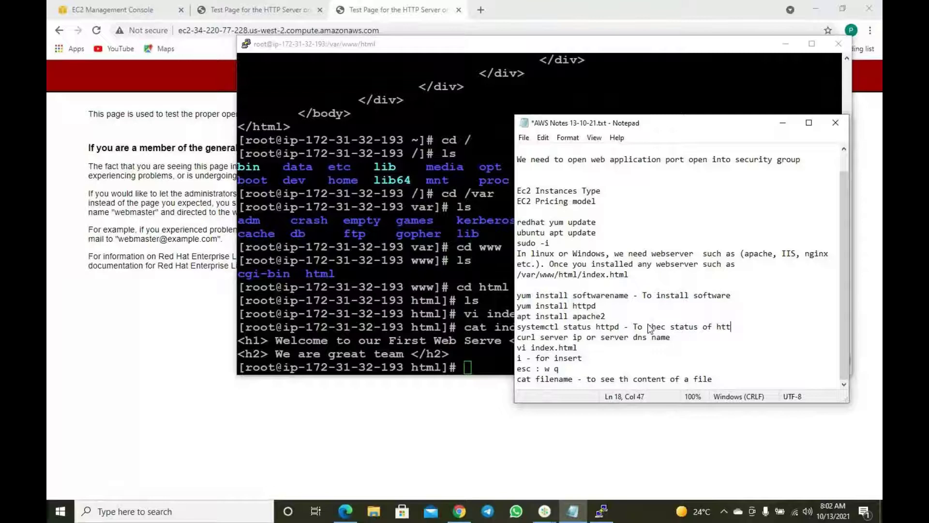
key(ctrl+s)
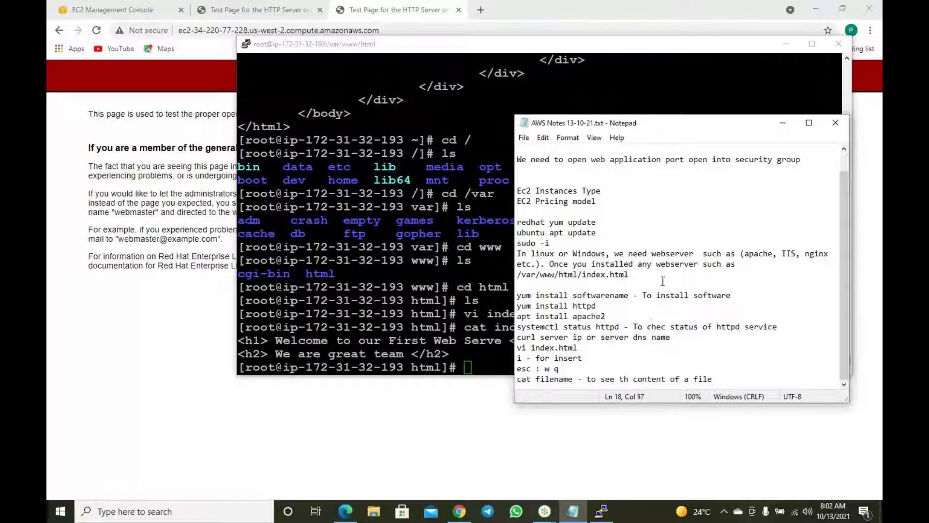
Switch to Chrome and reload the web page at the instance's public DNS address to check the new content
click(433, 274)
click(95, 31)
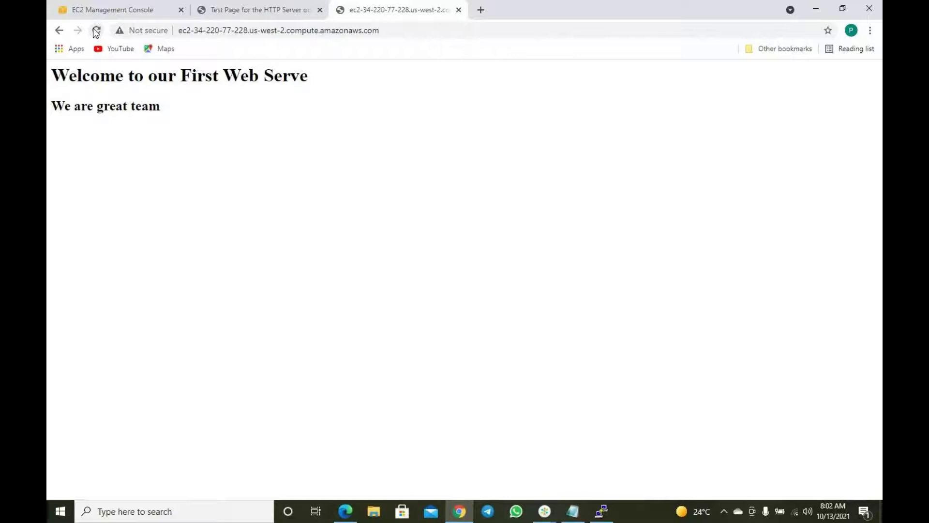
click(96, 31)
Open the Instances list in the EC2 console, and reload the website at the public DNS address again
click(130, 7)
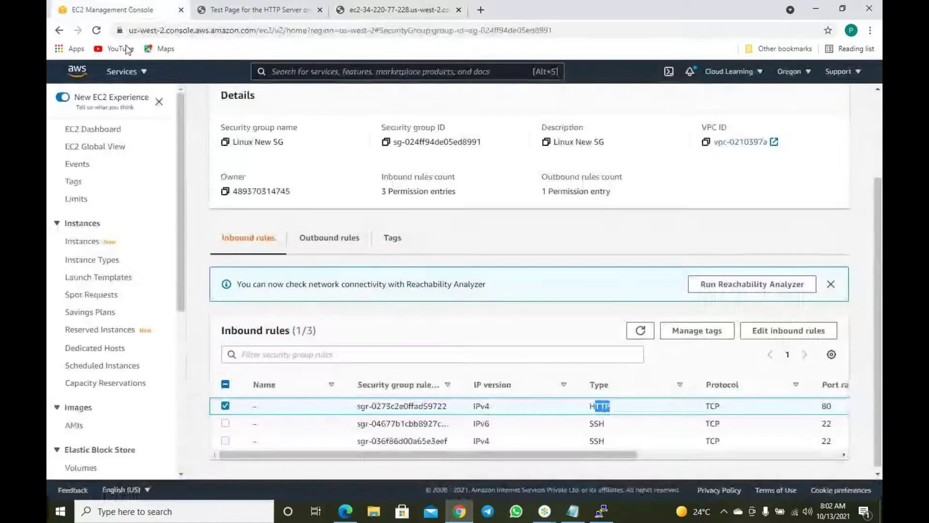
click(84, 242)
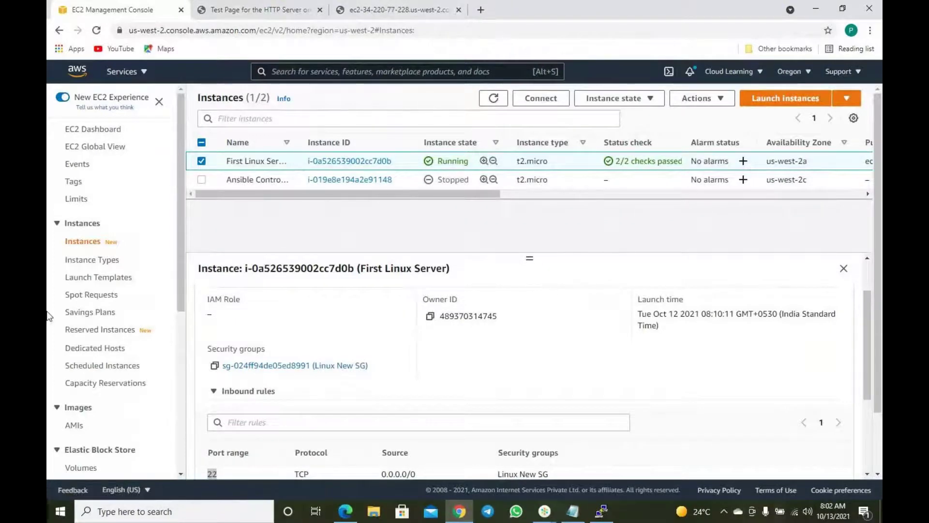
click(382, 12)
click(96, 31)
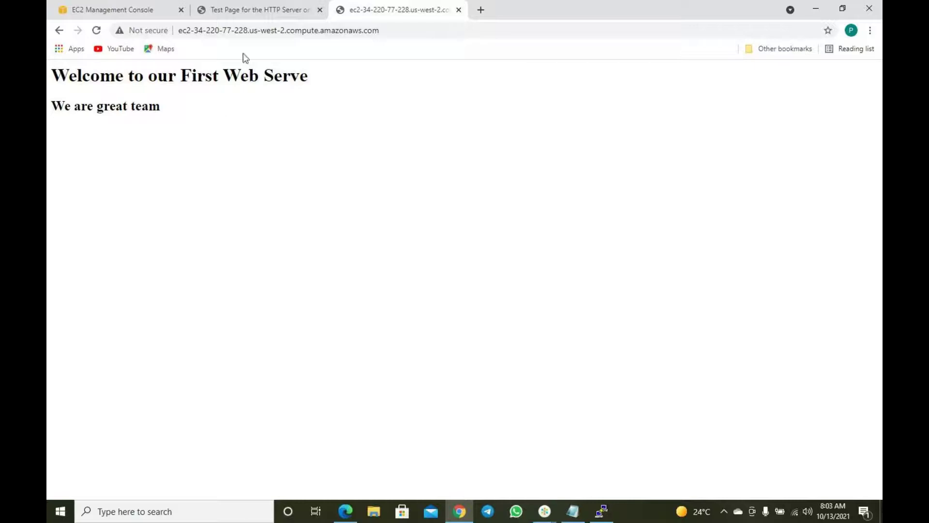
Reload the site at the IP address 34.220.77.228, and return to the public DNS page by way of the EC2 console
click(260, 10)
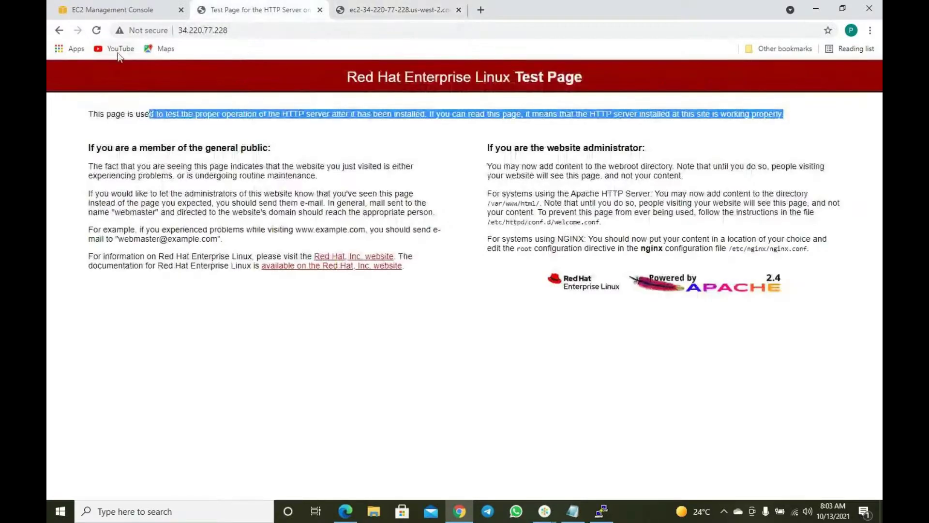
click(98, 30)
click(114, 10)
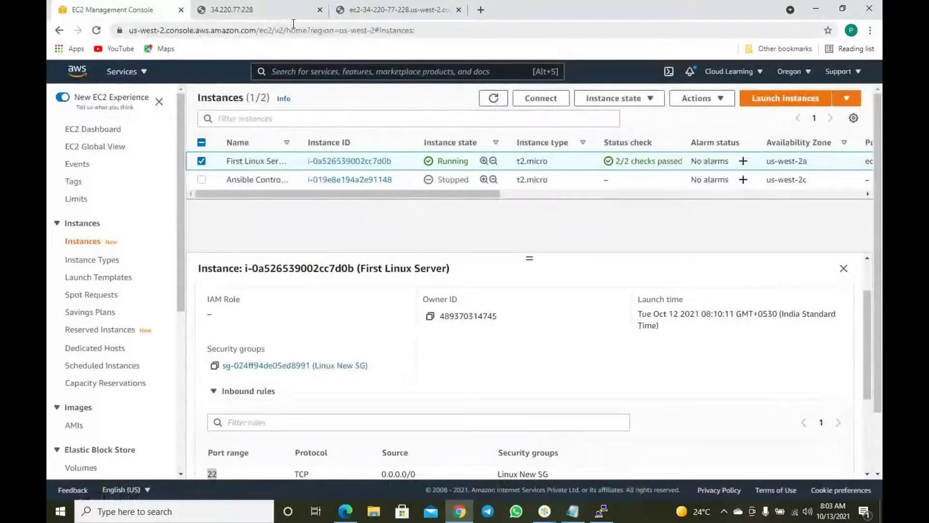
click(417, 7)
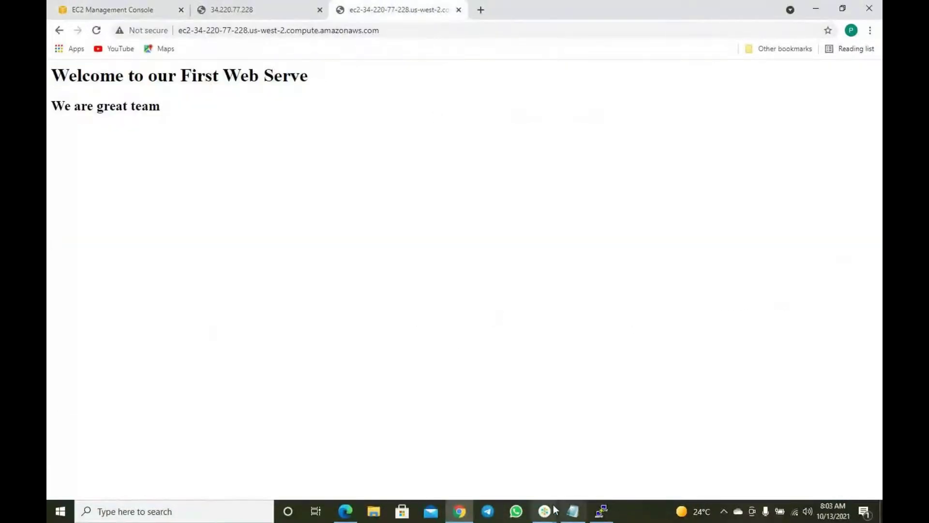
Return to Notepad and add "1. Launch Server" at the end of the notes, separated by a blank line, with the EC2 console behind
click(575, 511)
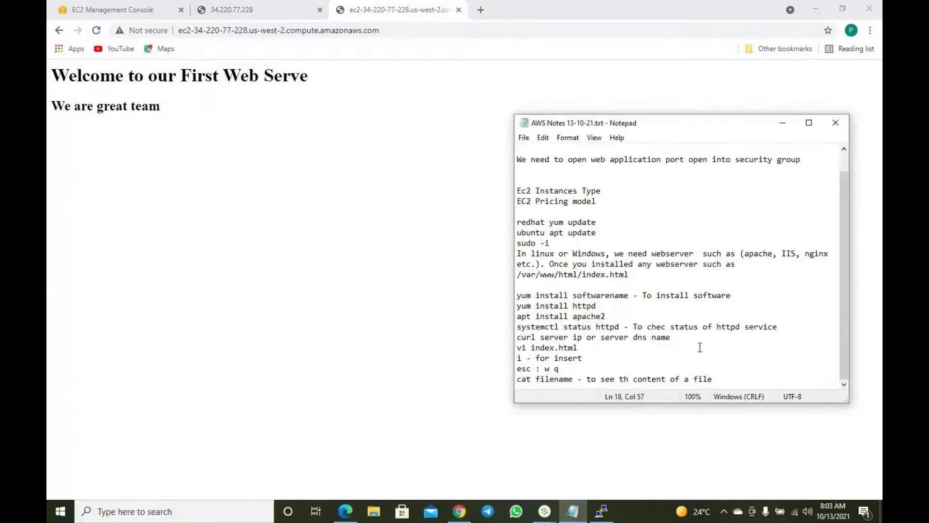
click(722, 375)
click(113, 7)
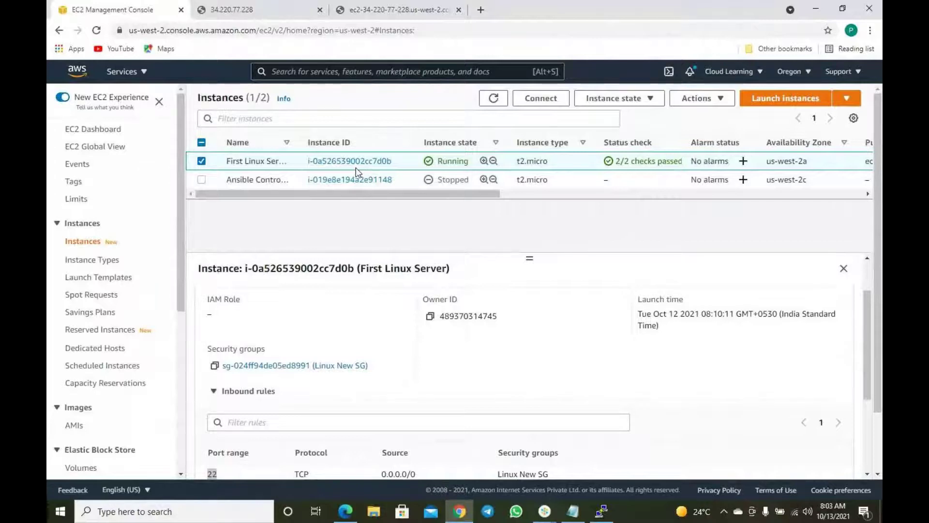
click(573, 511)
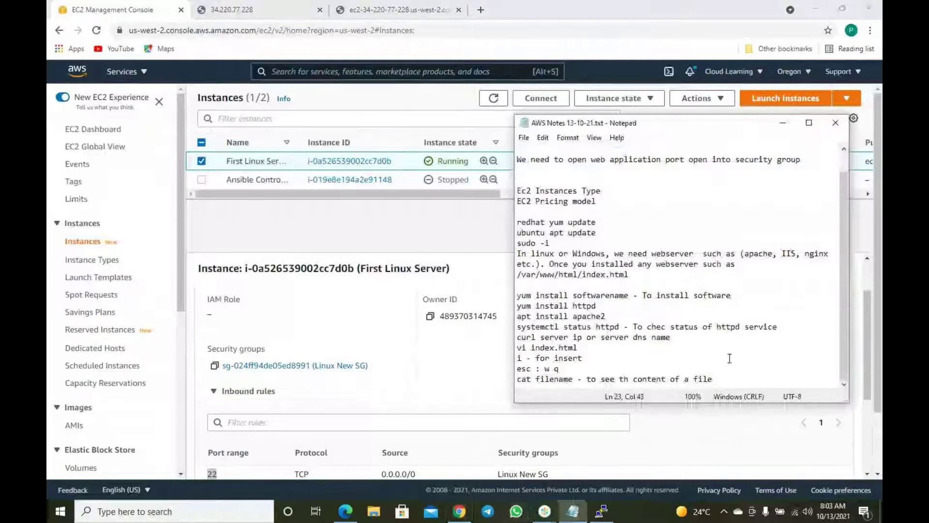
key(Return)
key(Return)
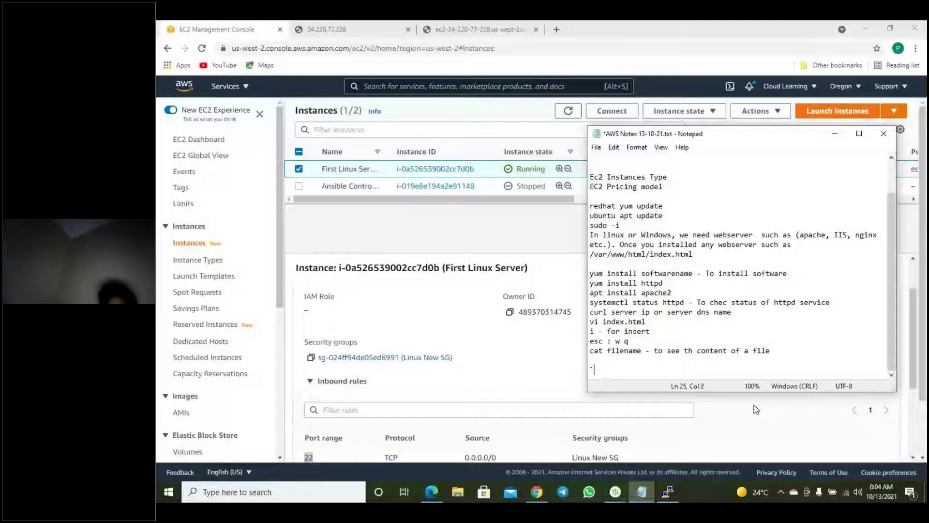
key(BackSpace)
text(1. )
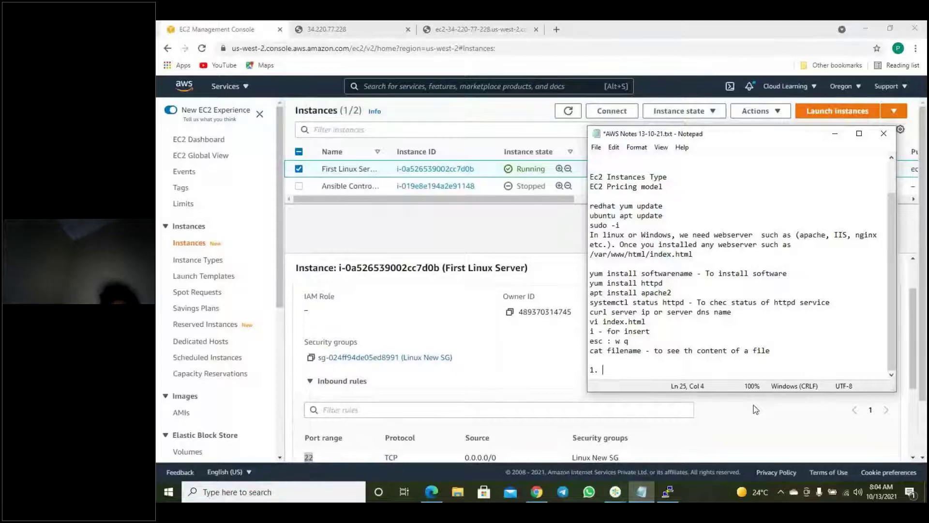
text(Launch Srve)
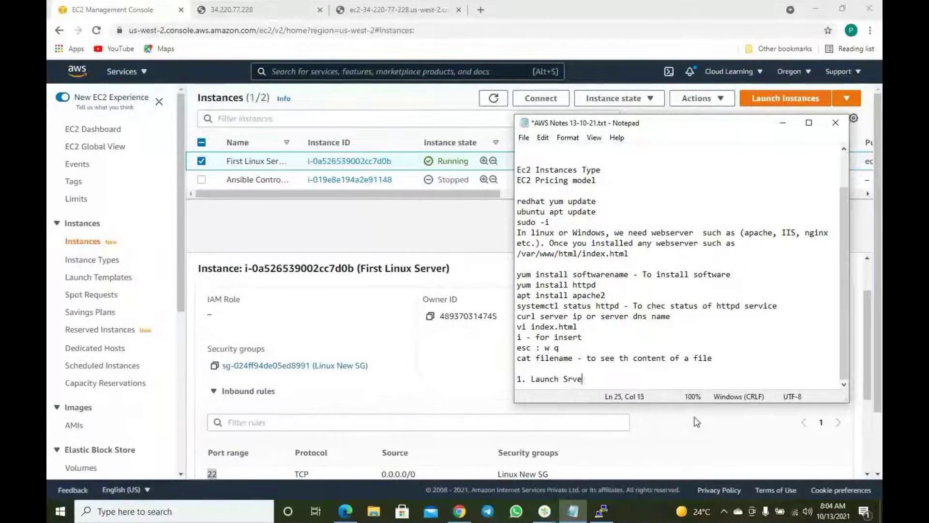
key(BackSpace)
key(BackSpace)
key(BackSpace)
text(erver)
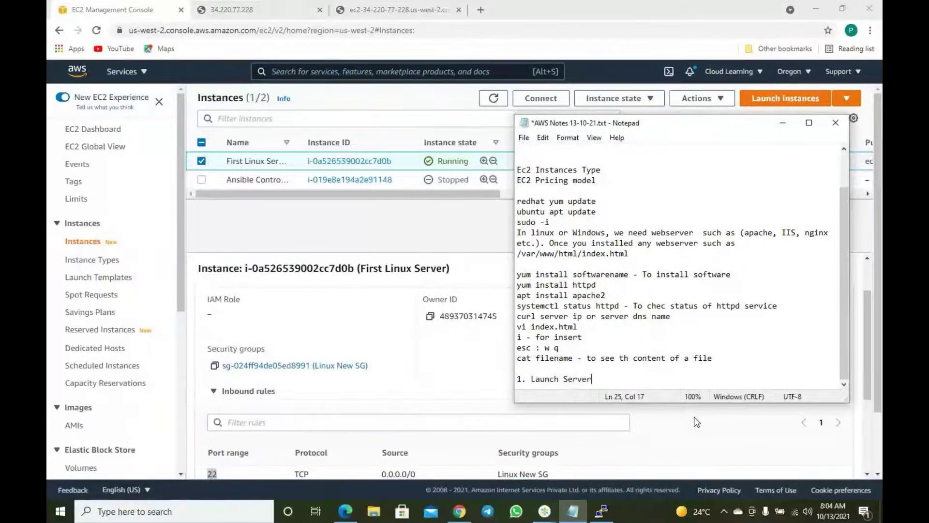
Review the notes from the "Ec2 Instances Type" line through the "cat filename" line by highlighting them
drag(715, 358, 532, 203)
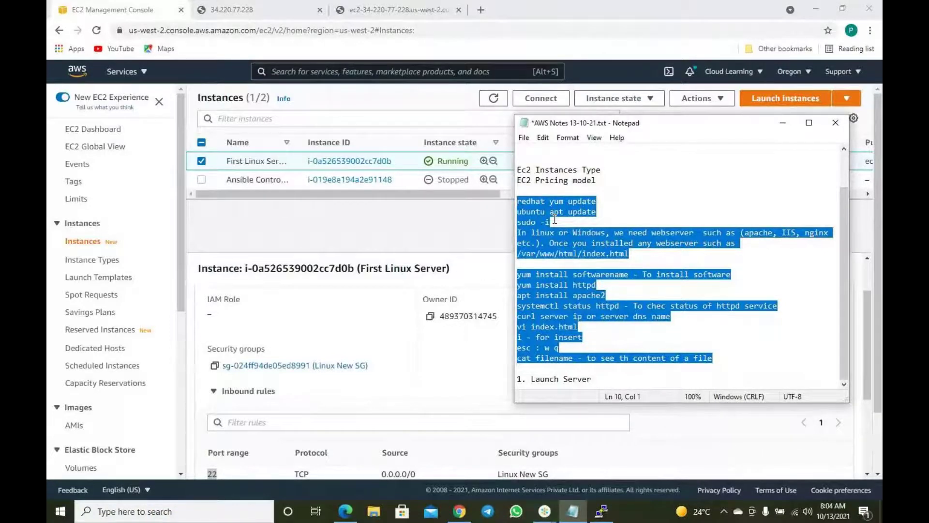
click(613, 323)
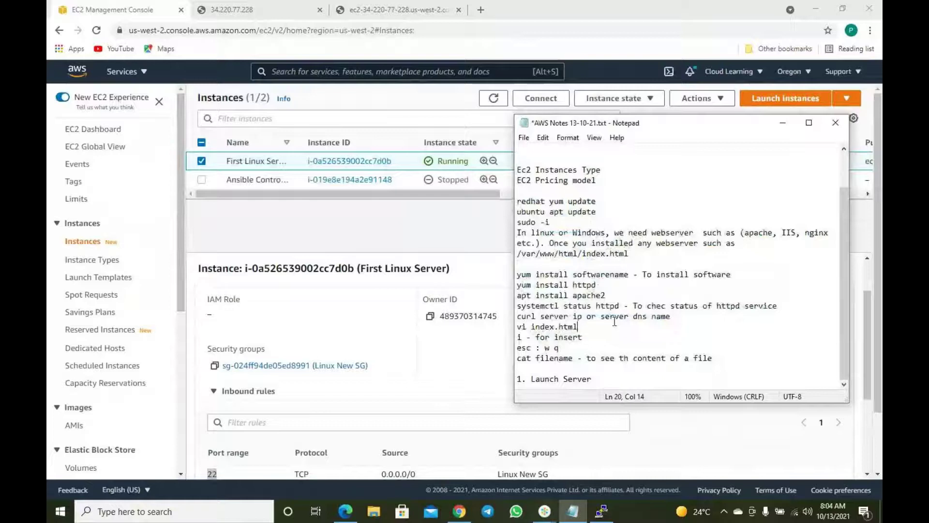
drag(724, 358, 510, 172)
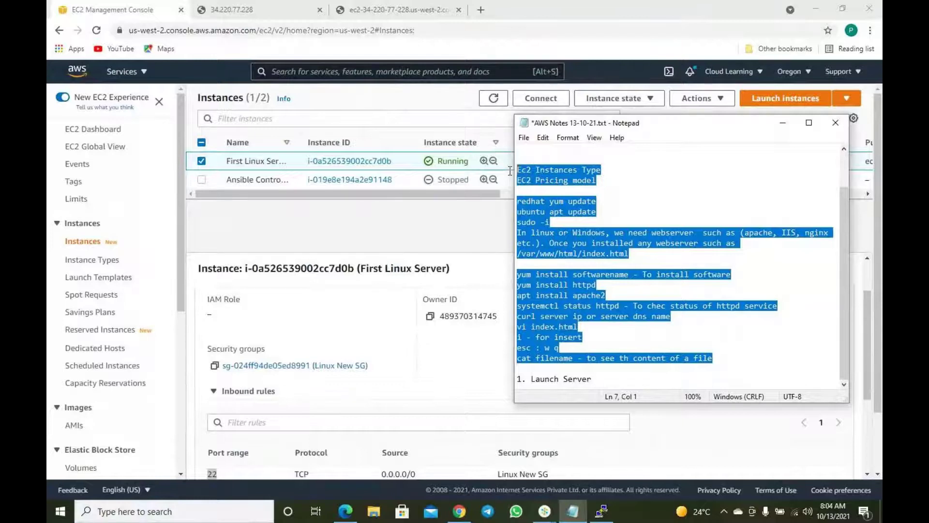
click(639, 287)
drag(719, 358, 516, 168)
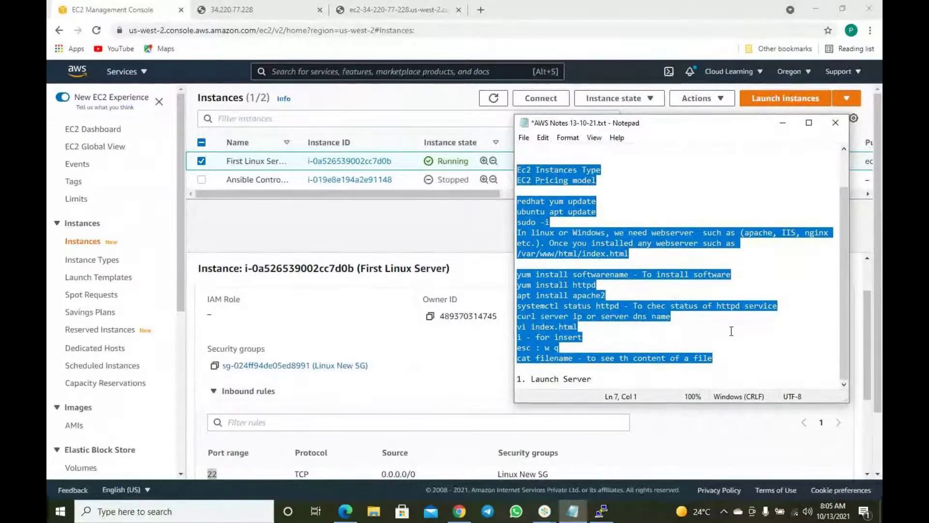
click(718, 305)
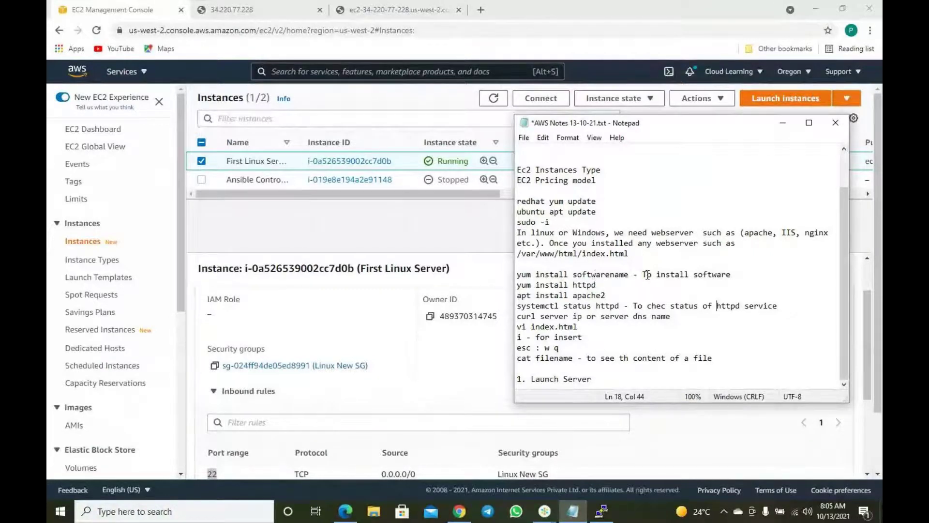
click(610, 379)
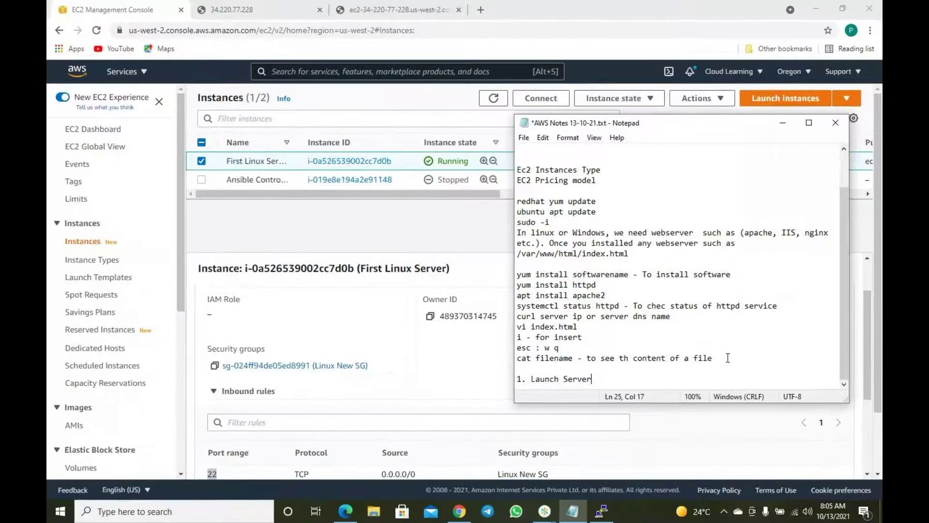
drag(779, 351, 630, 246)
drag(560, 245, 510, 167)
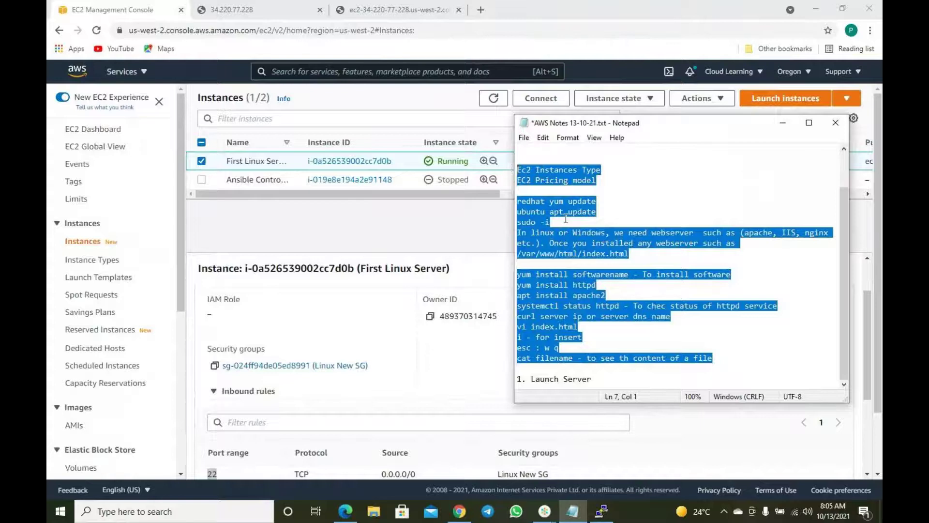
click(607, 263)
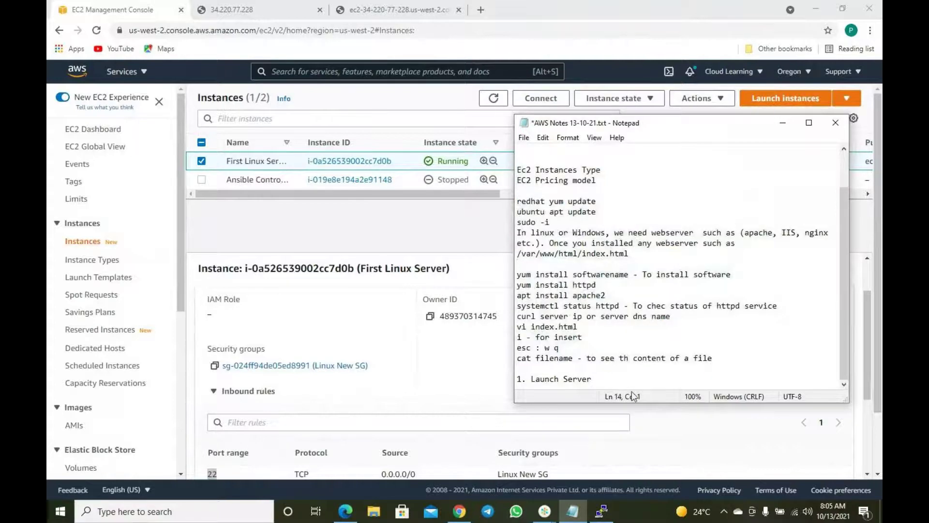
Replace the last line of the notes, "1. Launch Server", with "AMI - Amazon Machine Image"
key(ctrl+End)
key(shift+Home)
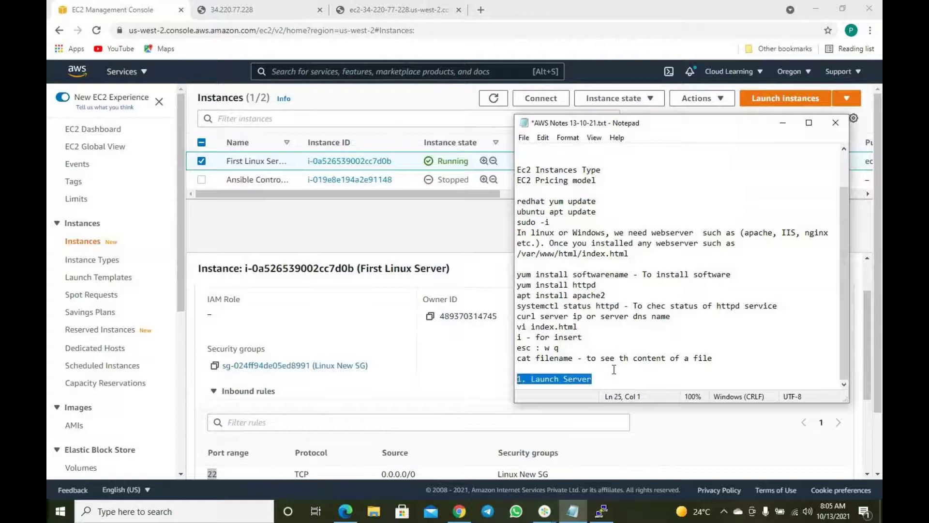
key(BackSpace)
text(AMI)
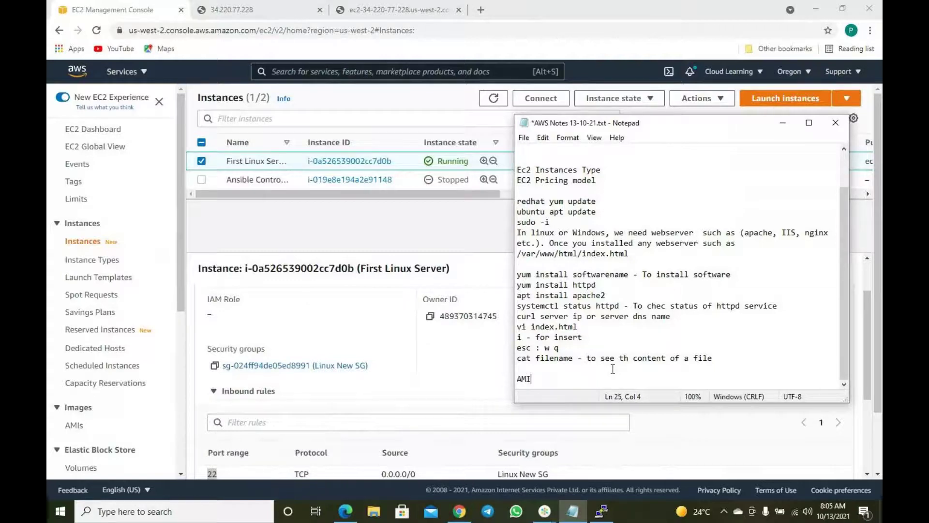
text( - Amazon Machine Image)
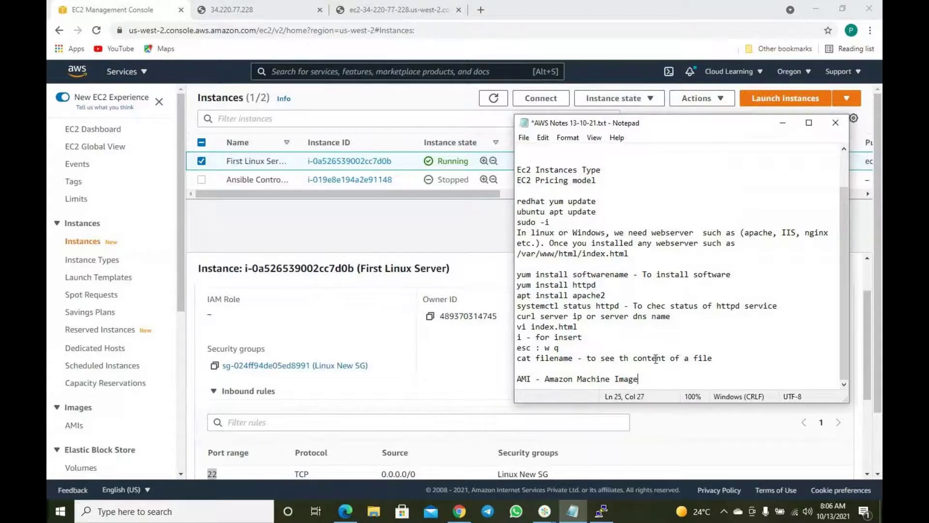
Switch to the EC2 console and locate the Create image option among the First Linux Server's image and template actions without choosing it
click(342, 221)
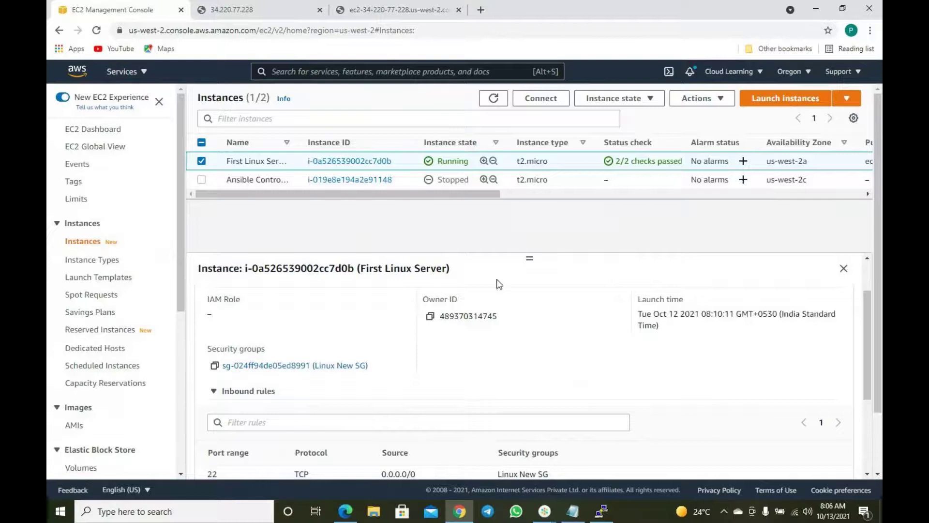
scroll(501, 297, down, 3)
scroll(503, 290, up, 5)
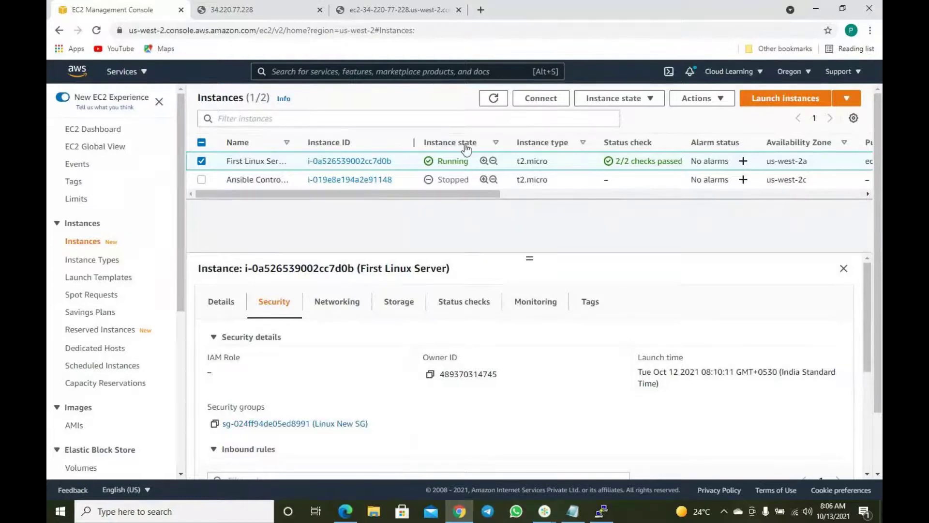
click(721, 101)
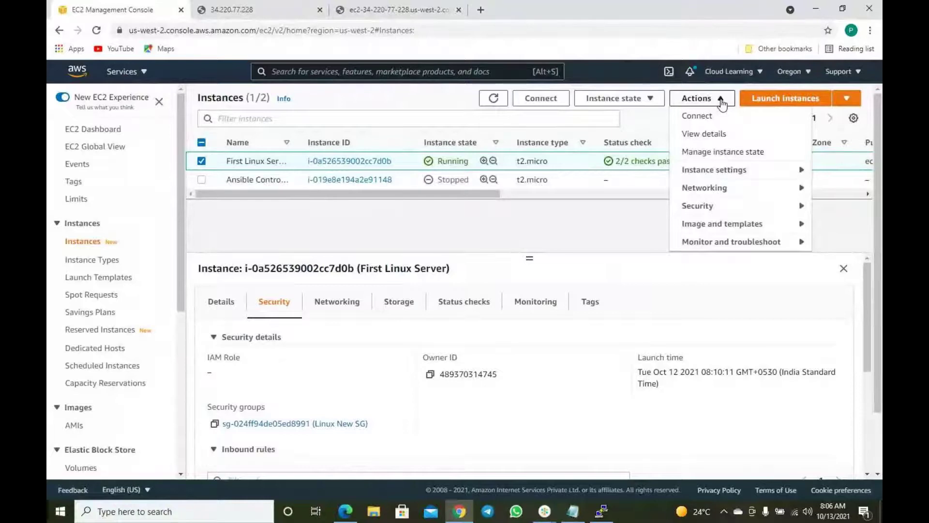
click(737, 226)
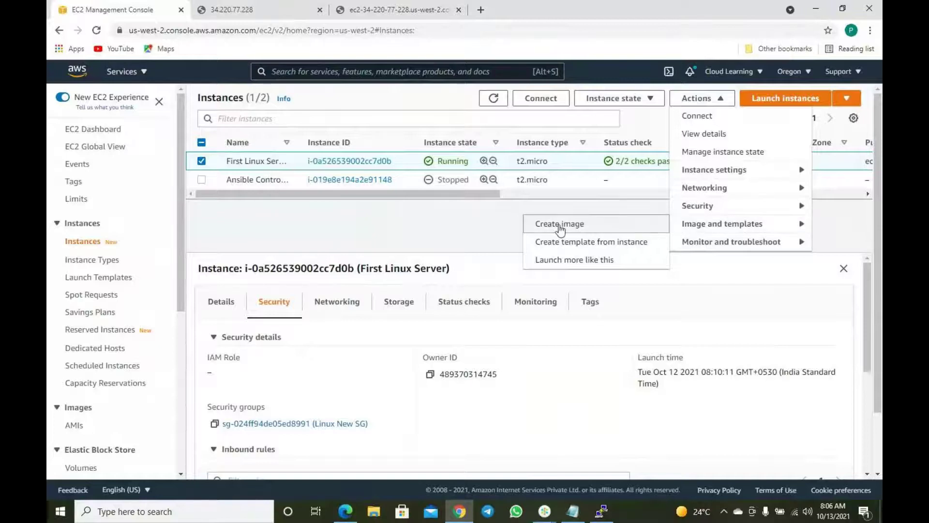
click(455, 232)
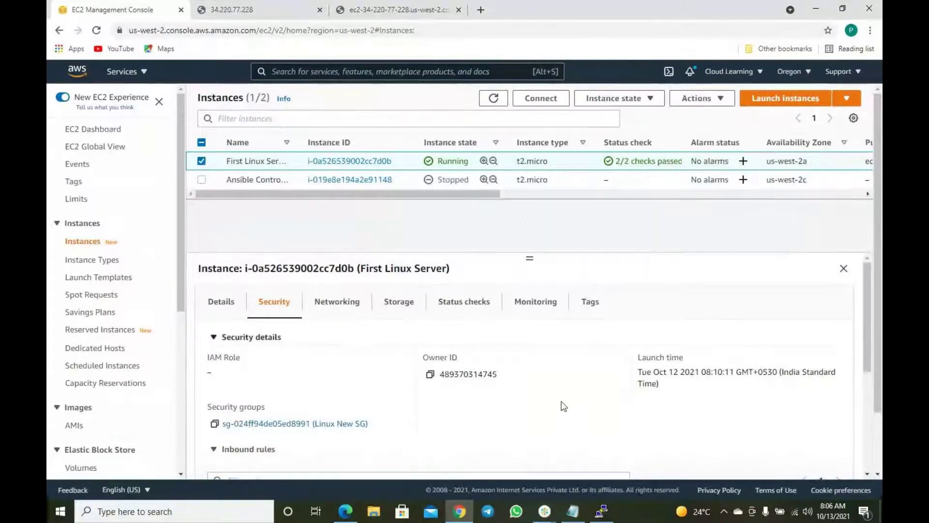
Return to the notes by way of the terminal, adding a blank line after the "cat filename" line and "systemctl enable httpd" below the "systemctl status httpd" line
click(601, 511)
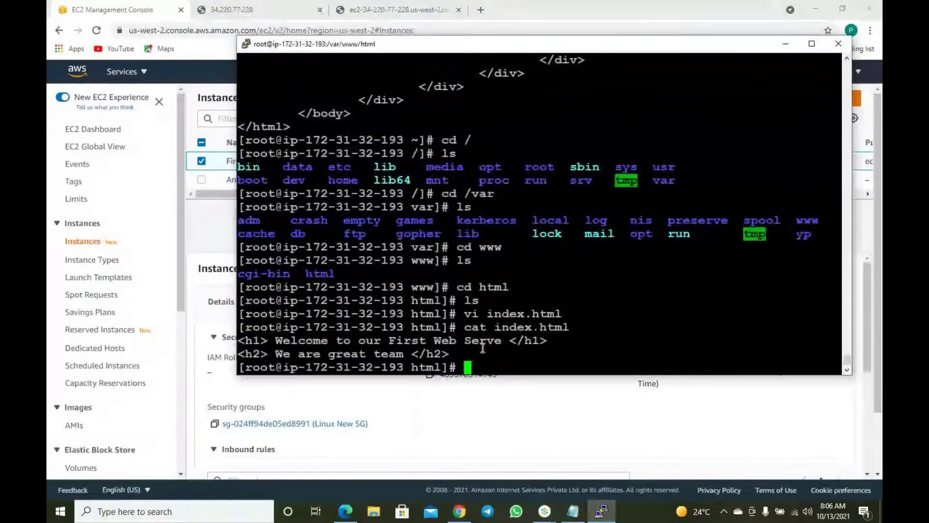
click(572, 511)
click(745, 356)
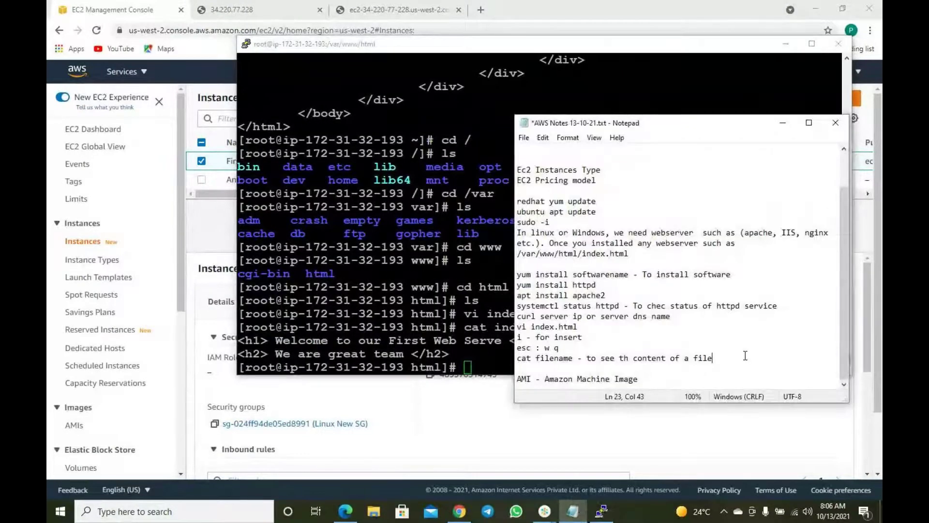
key(Return)
key(Up)
key(Up)
key(Up)
key(Up)
key(Up)
key(Up)
key(Up)
key(Up)
key(Up)
key(Up)
key(Up)
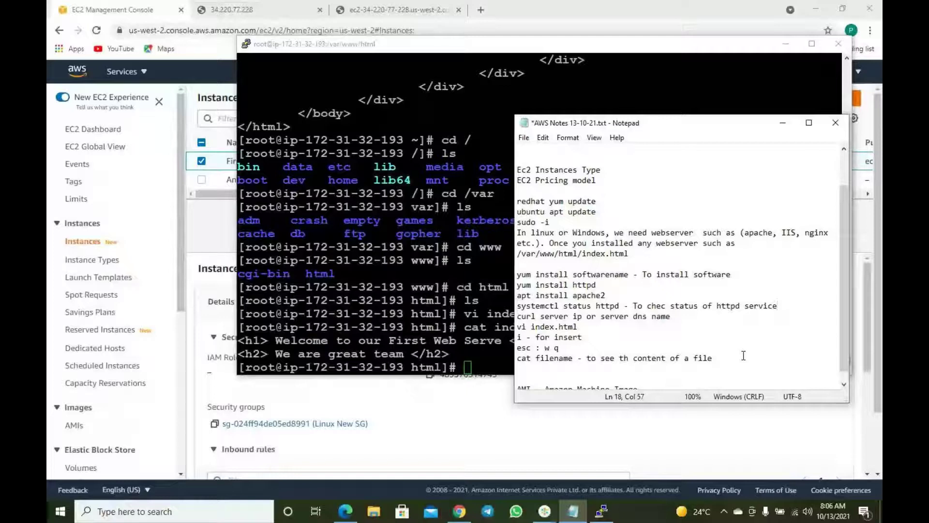
key(Return)
text(systemctl enable httpd)
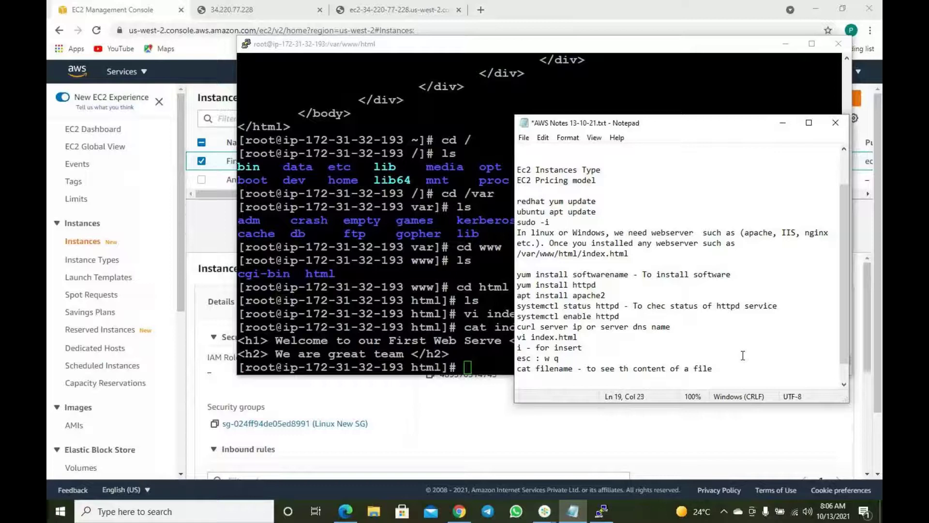
Append the explanation " - To ensure that when my server get reboot it start httpd service automatically." to the "systemctl enable httpd" line
text( - To ensure that when my server get reboo)
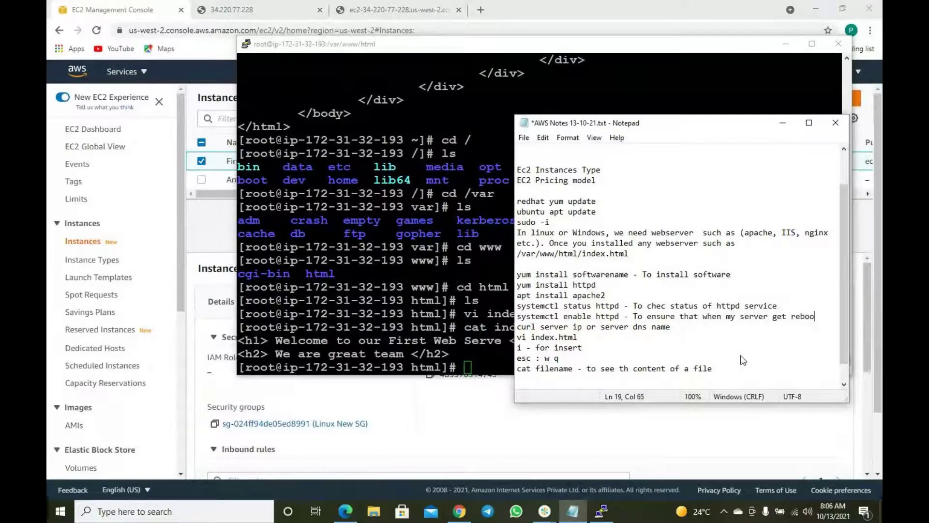
text(t it start )
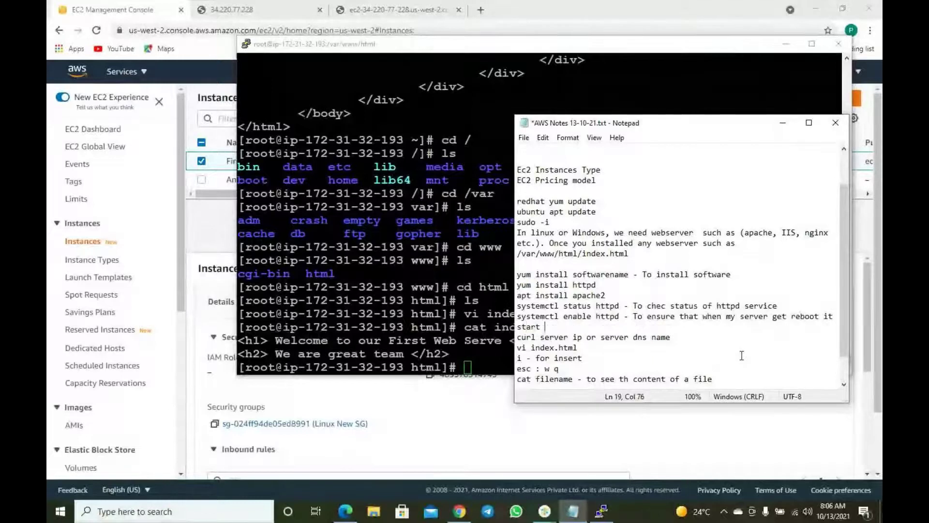
text(httpd service automatically.)
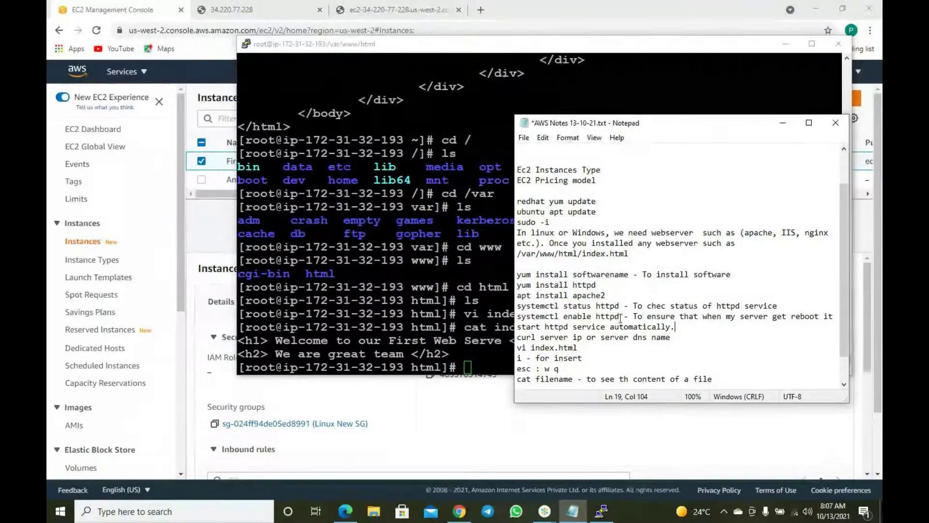
Copy "systemctl enable httpd" from the notes and run it in the server's terminal
drag(588, 316, 569, 318)
click(602, 336)
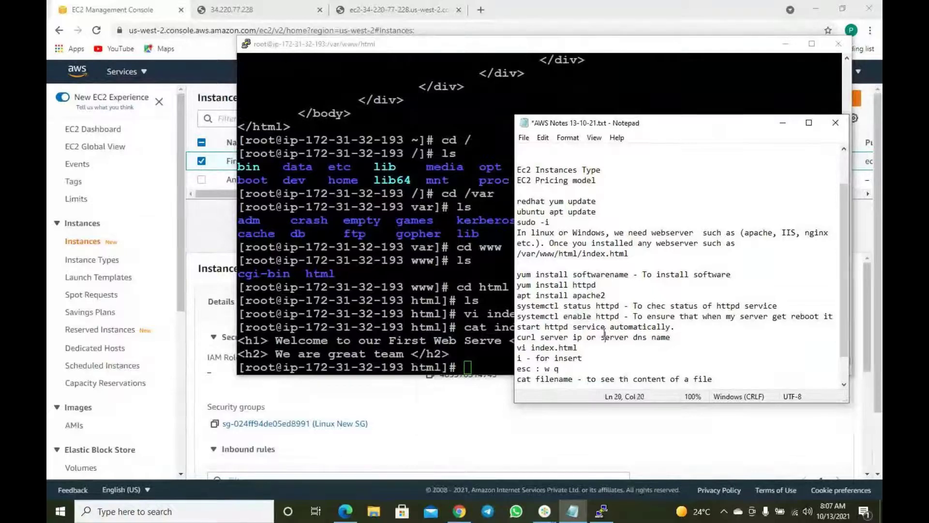
drag(624, 316, 602, 317)
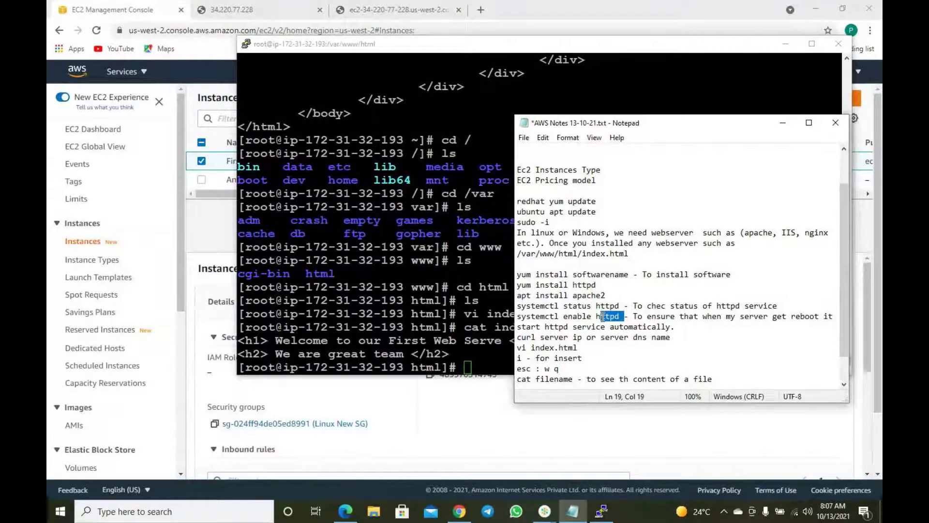
drag(620, 316, 518, 317)
right_click(552, 312)
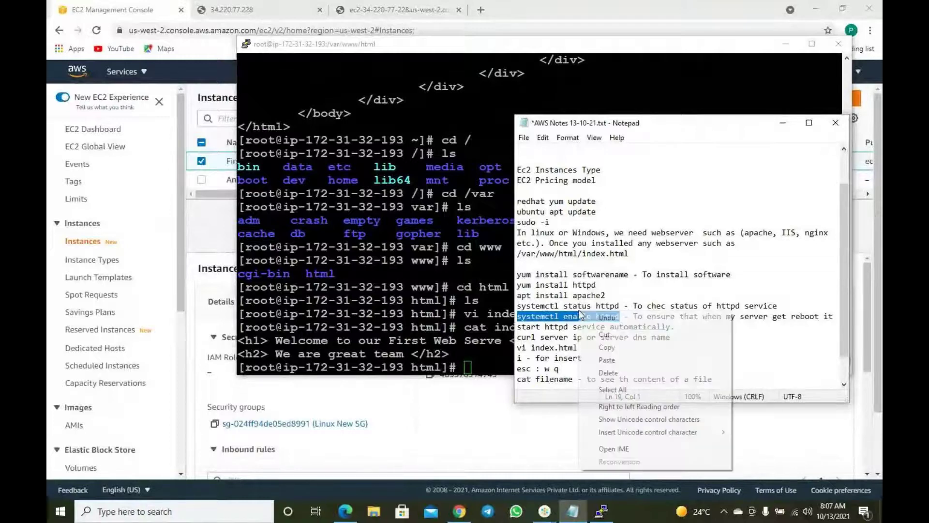
click(588, 339)
click(453, 313)
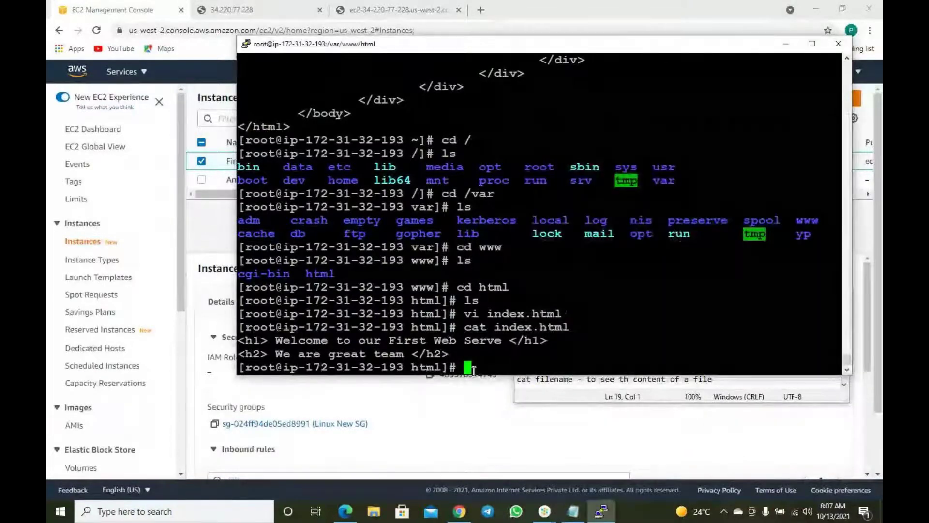
right_click(454, 314)
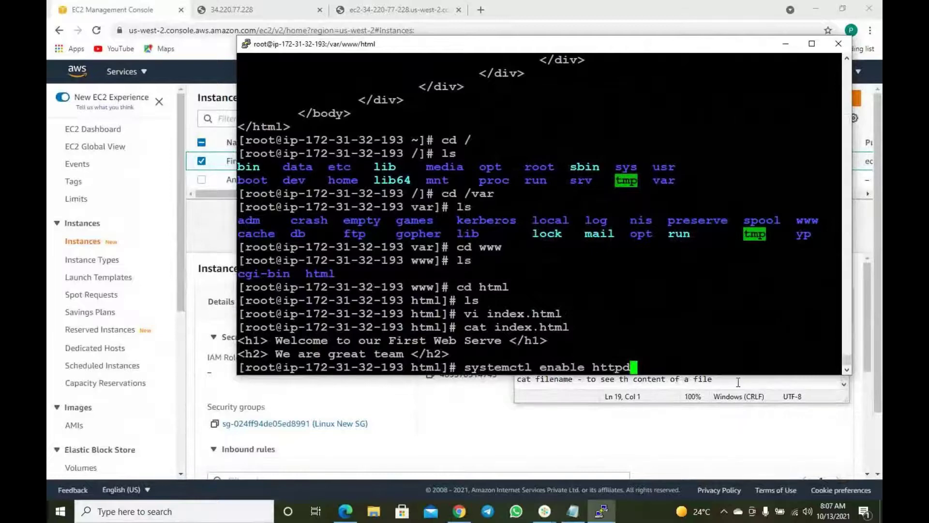
key(Return)
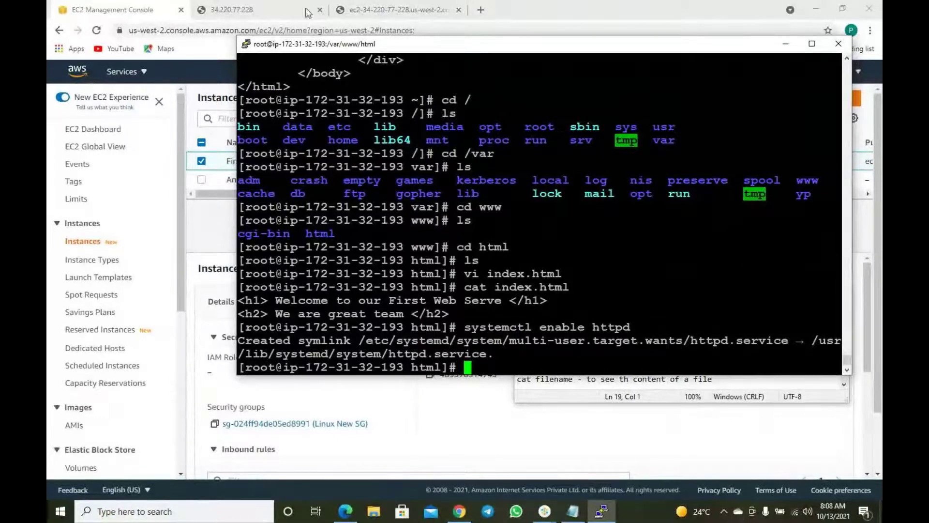
Bring the EC2 console behind Notepad and start a new paragraph ending the notes: "to create an image of a server, we need to go to"
click(436, 10)
click(99, 10)
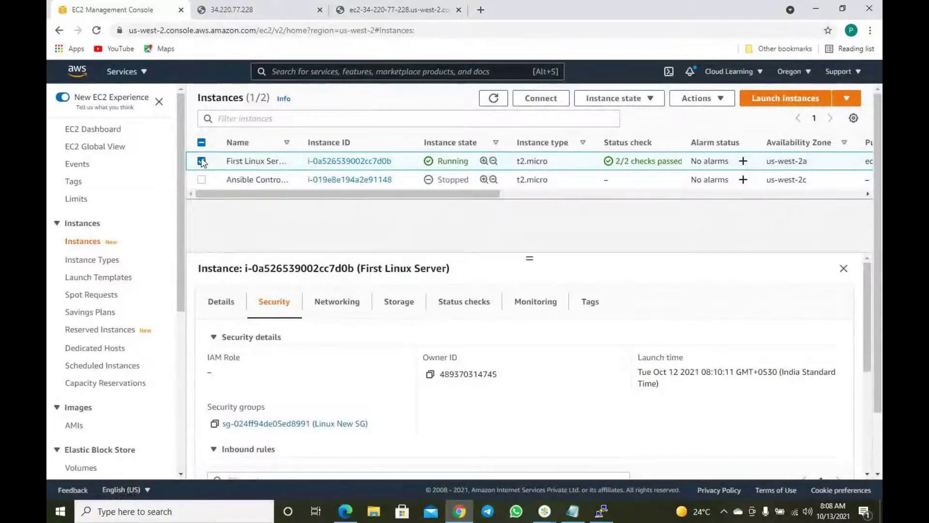
key(alt+Tab)
key(ctrl+End)
key(ctrl+v)
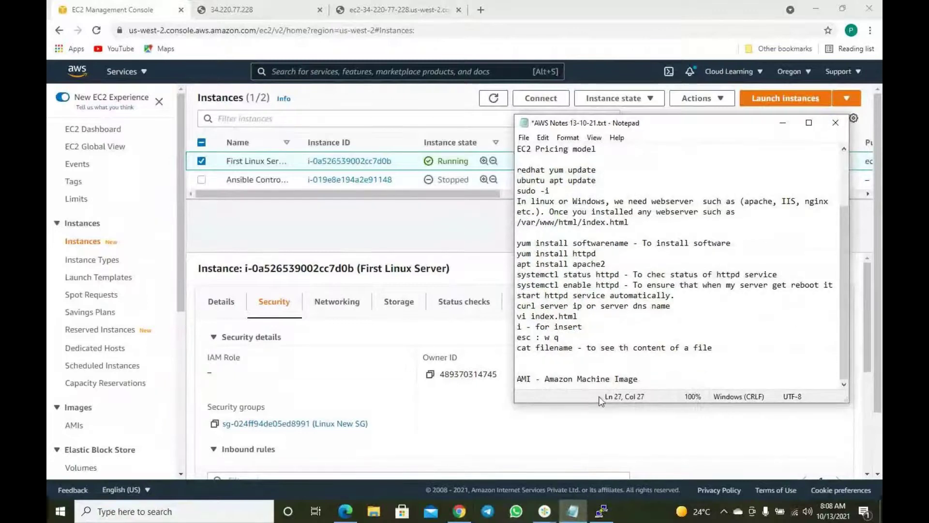
key(Return)
key(Return)
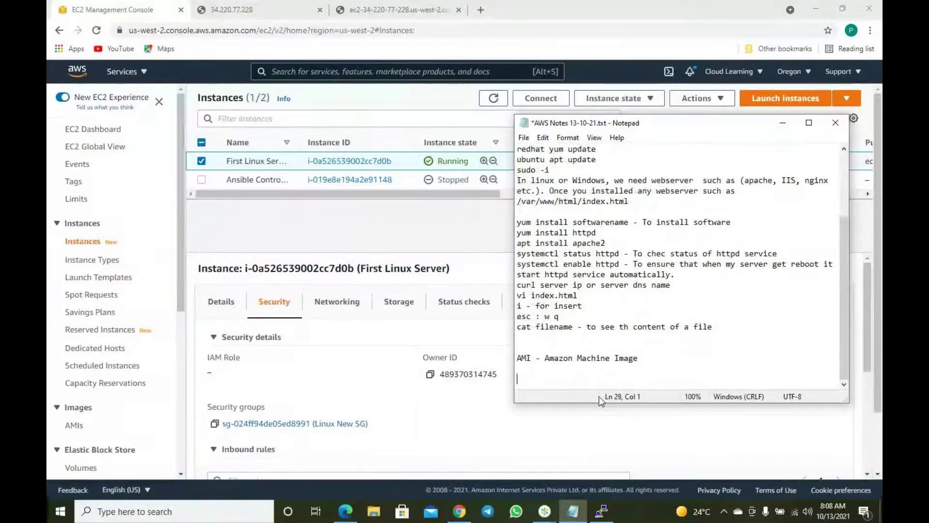
text(to create a)
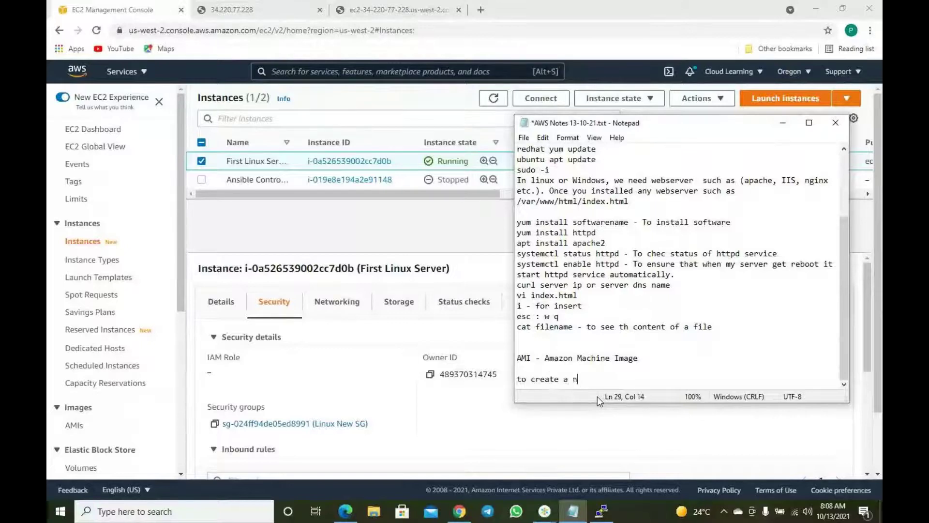
text(n image of a server, we need to go to )
Complete the last line of the notes with the words "Action image"
text(image)
key(Left)
key(Left)
key(Left)
key(Left)
key(Left)
text(Aci)
key(BackSpace)
text(tion)
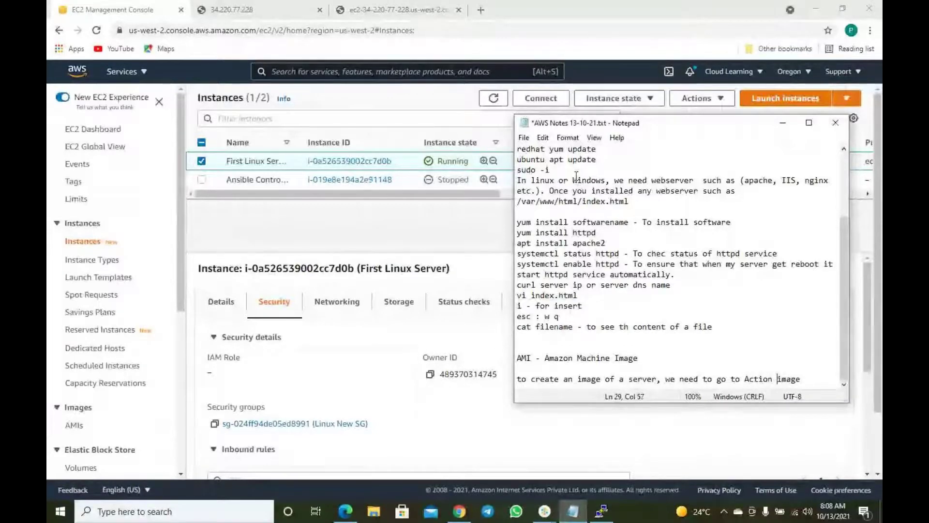
key(End)
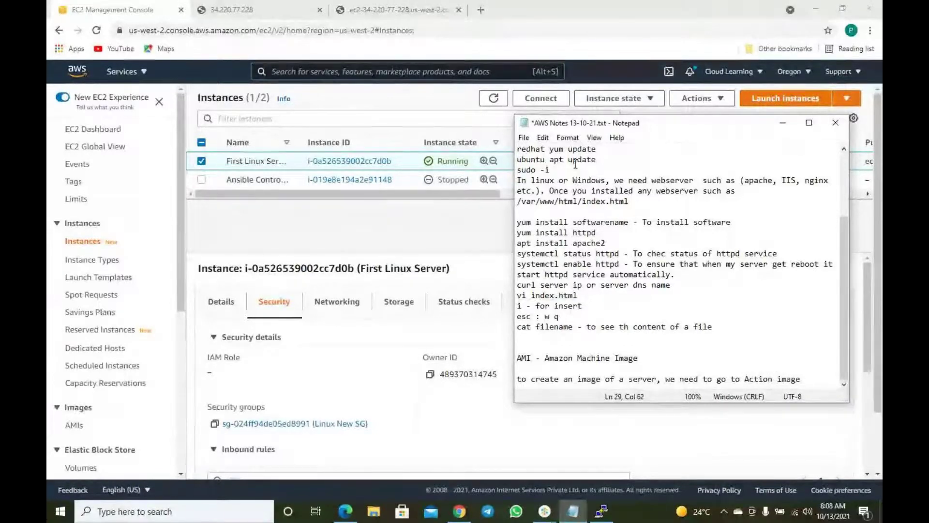
Switch to the EC2 console and open the Create image form for the First Linux Server instance
click(718, 114)
click(721, 99)
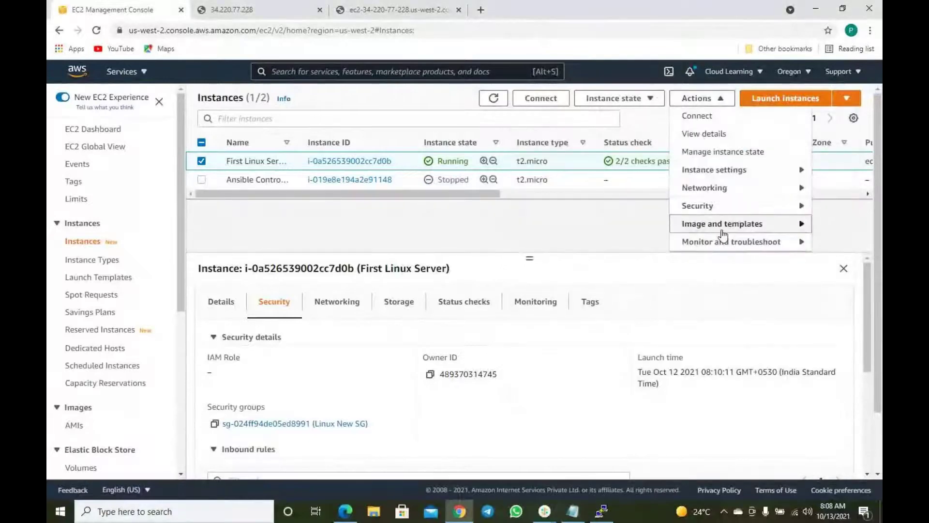
mouse_move(724, 231)
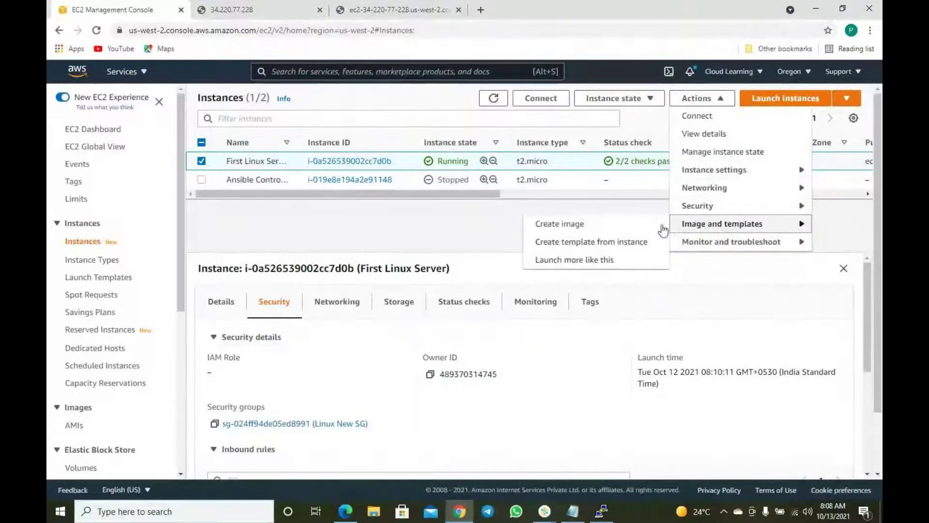
click(599, 225)
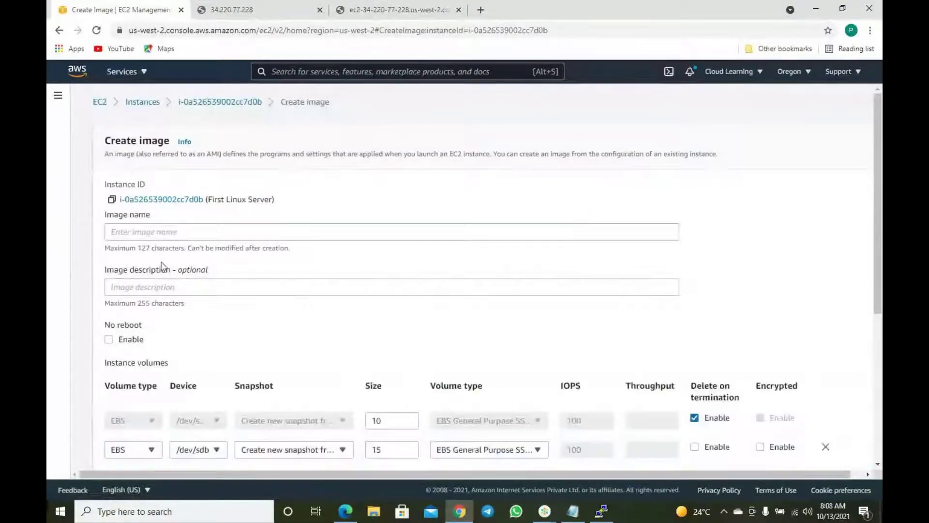
Name the image "Web Server AMI" and look over the remaining image settings
click(153, 232)
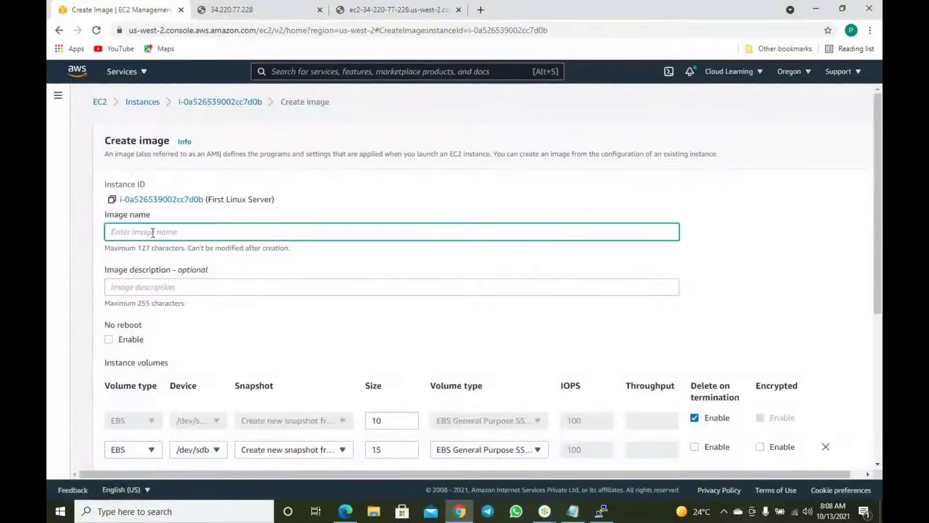
text(Web Se)
text(rver)
text(AMI)
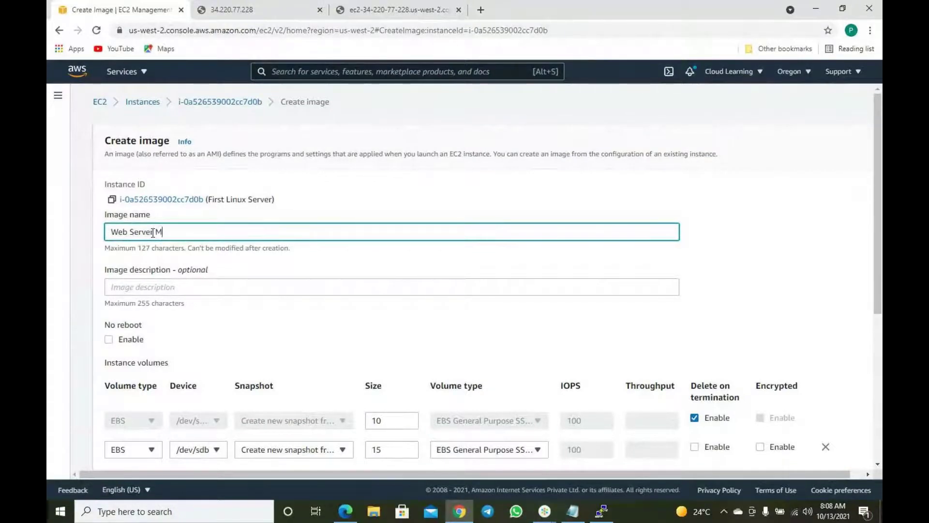
text(I)
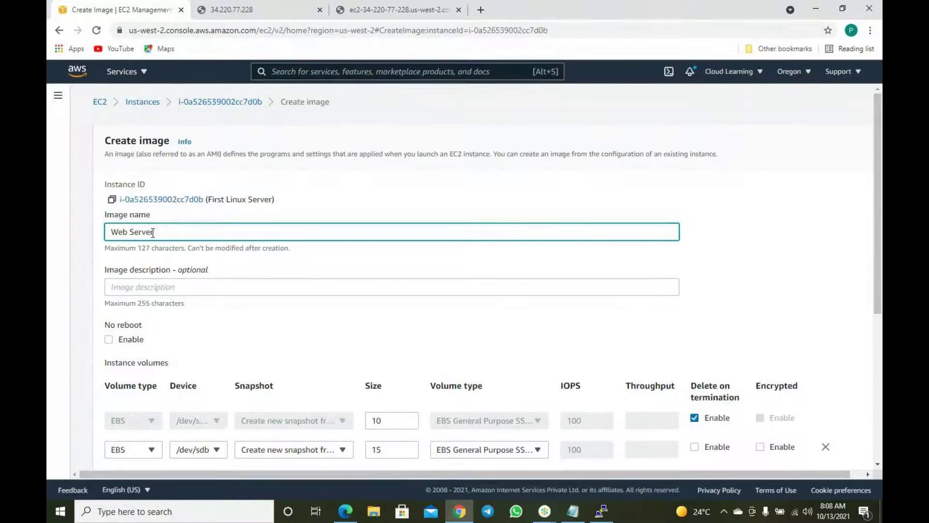
scroll(230, 267, down, 4)
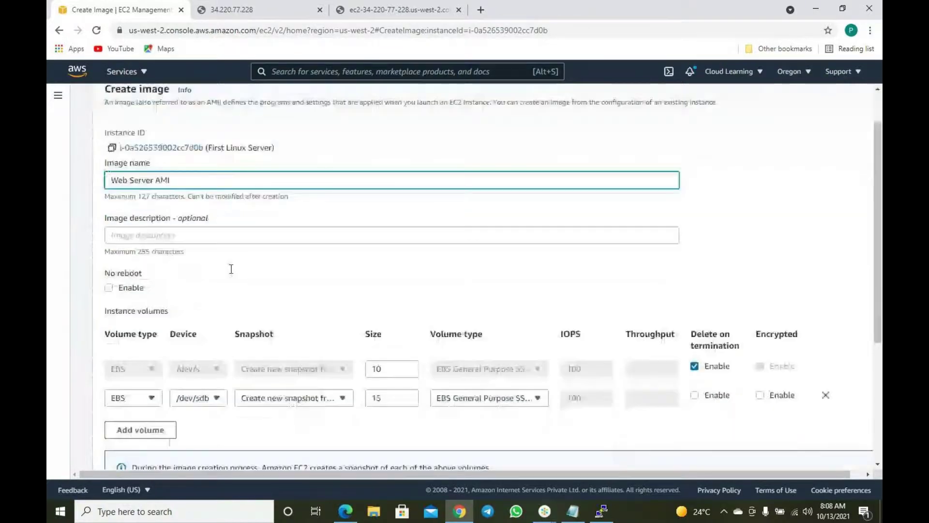
scroll(228, 268, up, 4)
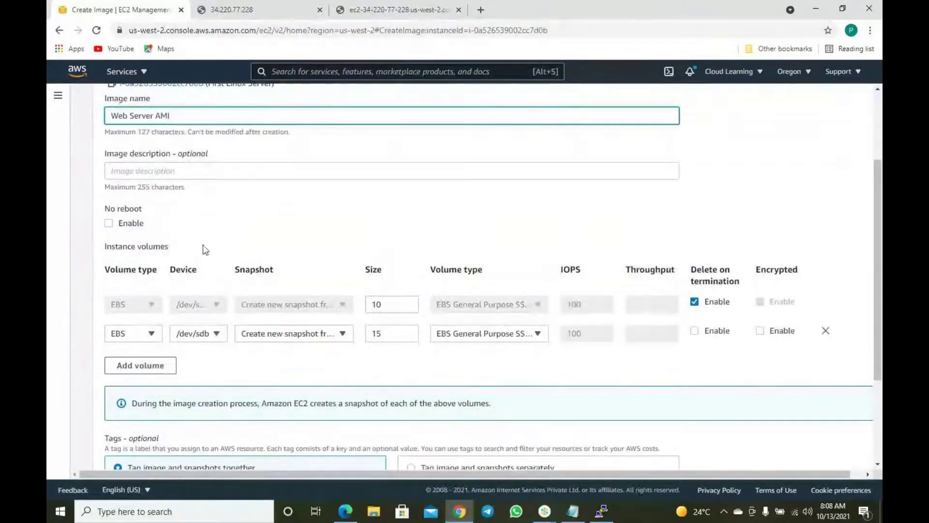
Enable the No reboot option for the image and check the volume settings
scroll(218, 269, down, 3)
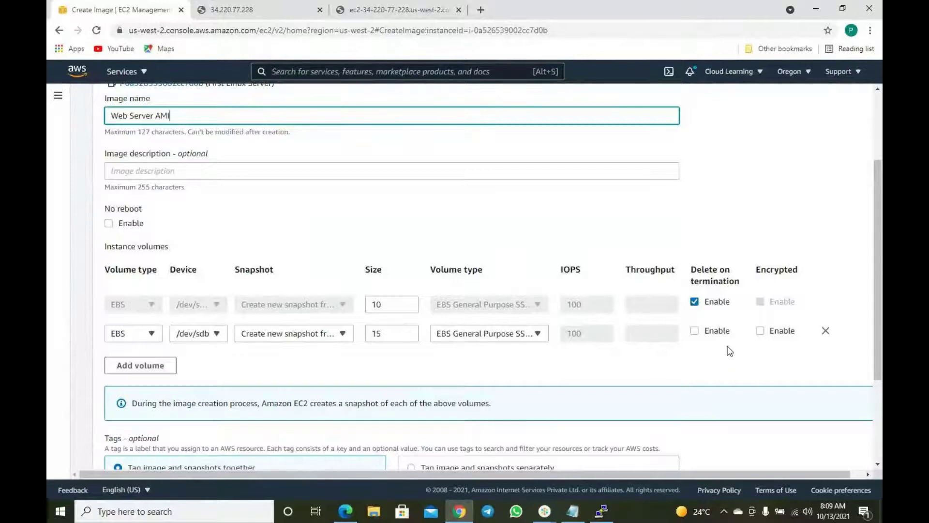
click(109, 223)
scroll(223, 200, up, 3)
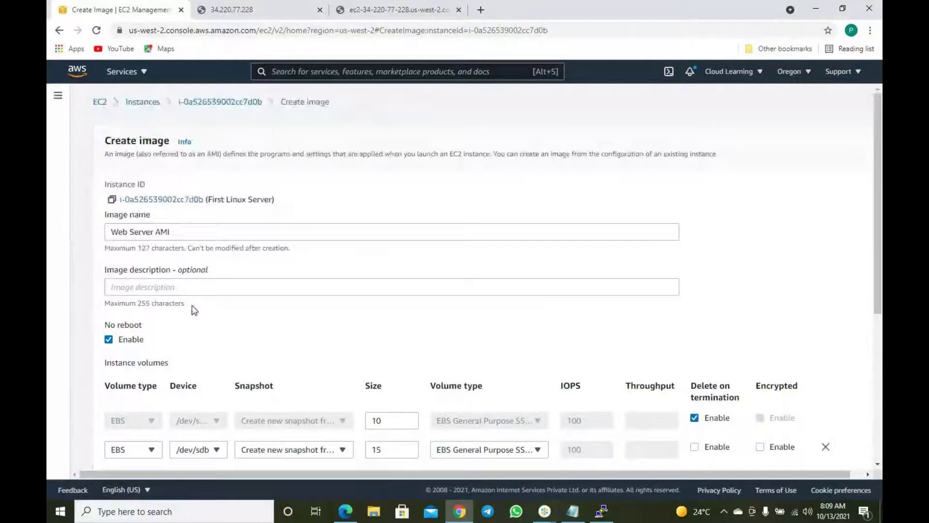
scroll(194, 309, down, 1)
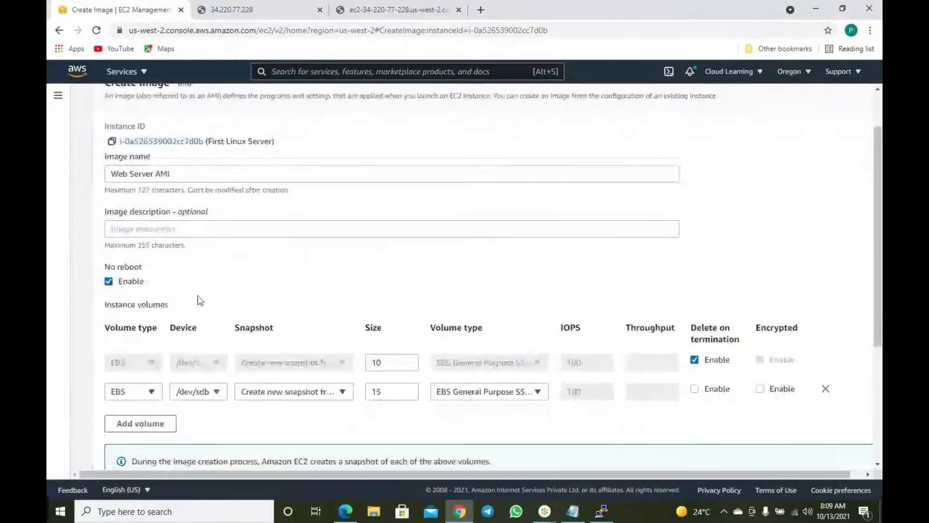
scroll(358, 312, down, 2)
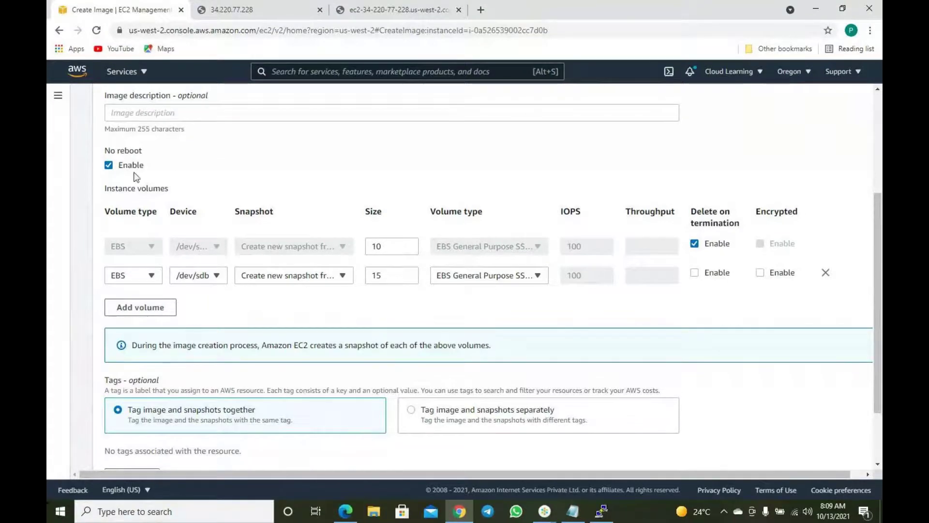
Look over the Create image form once more and try to create the image under the name Web Server AMI
scroll(292, 164, down, 1)
scroll(292, 164, down, 2)
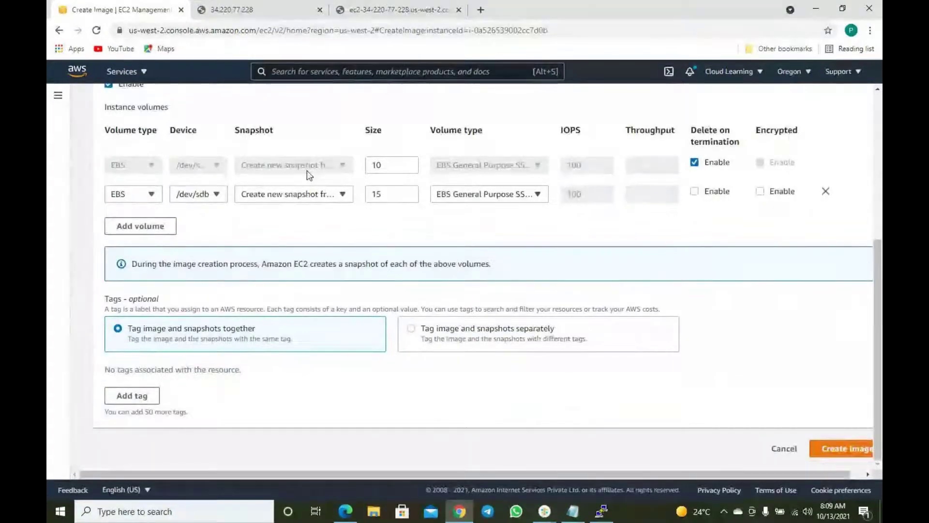
scroll(271, 184, up, 4)
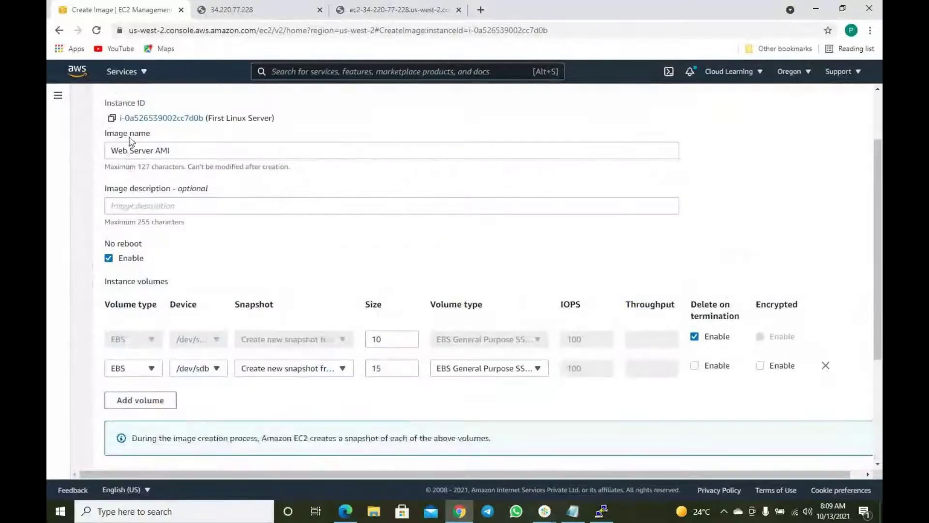
scroll(126, 155, up, 1)
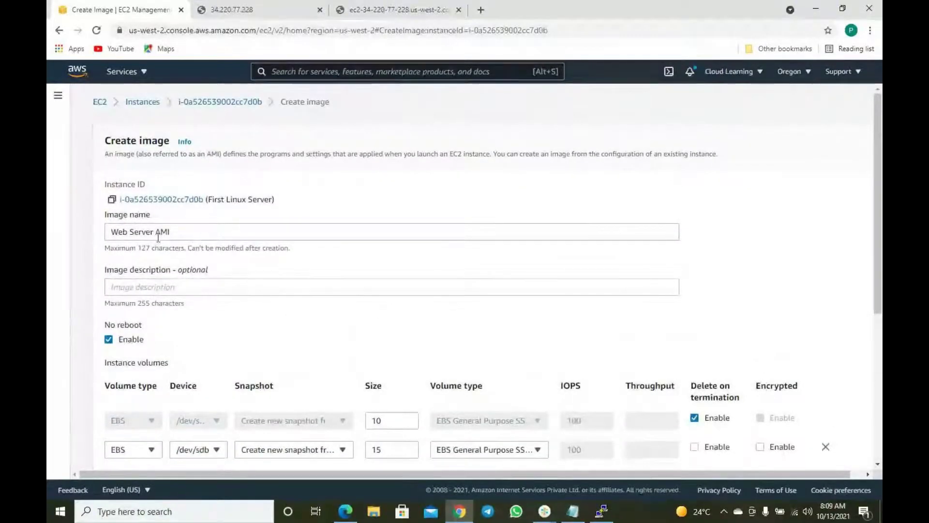
scroll(199, 241, down, 2)
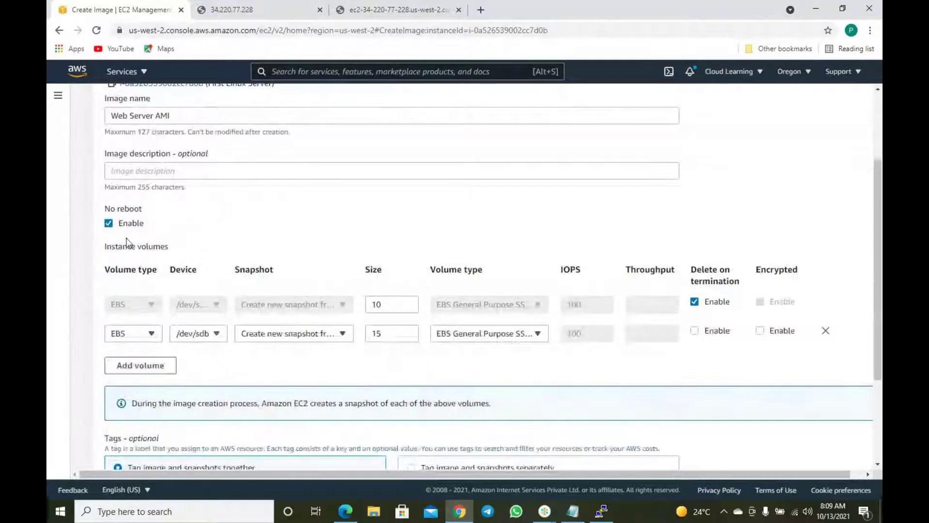
scroll(121, 246, down, 2)
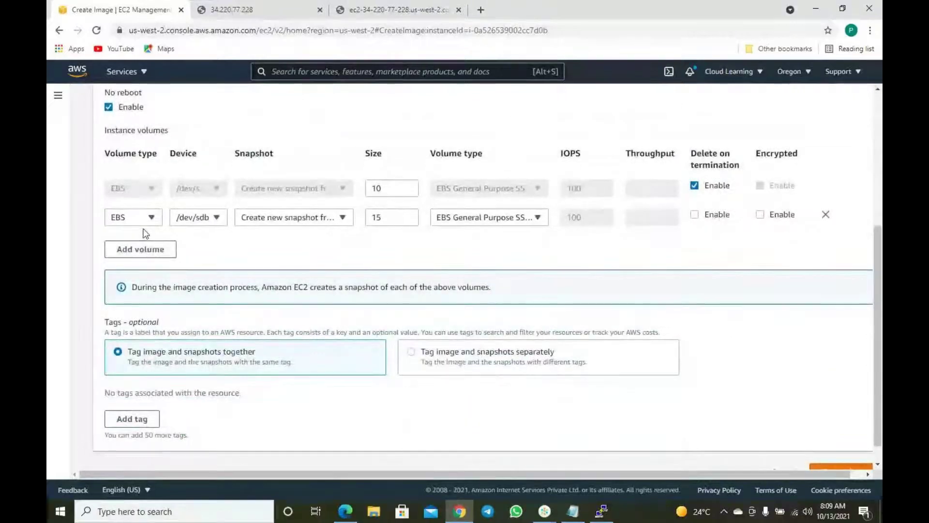
scroll(150, 246, down, 1)
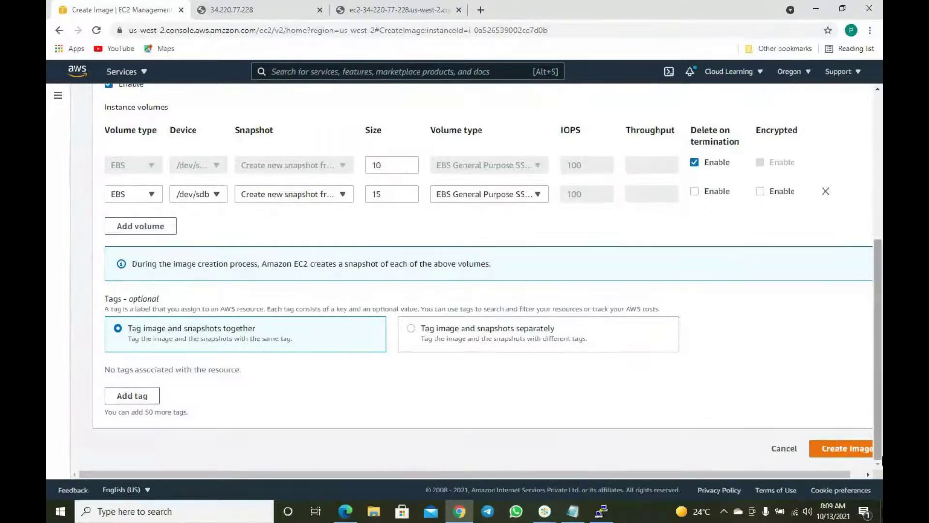
click(828, 453)
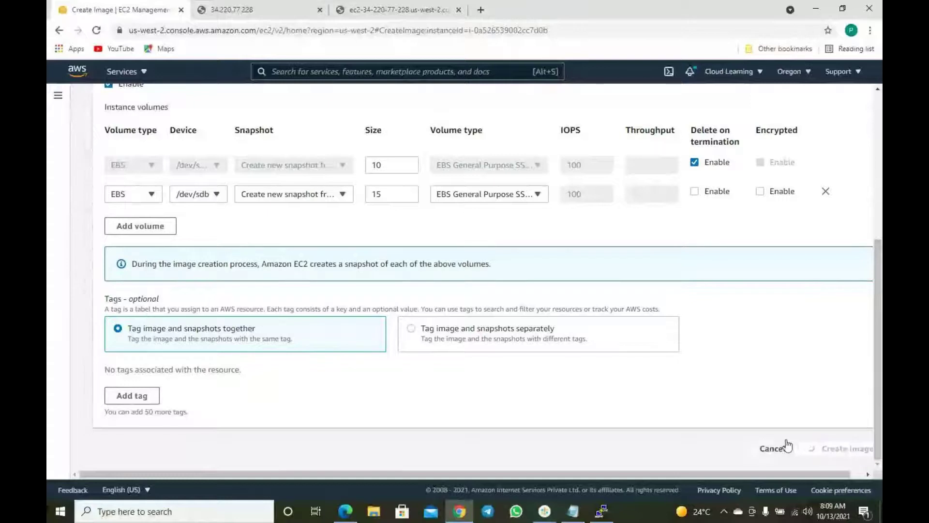
scroll(715, 375, down, 1)
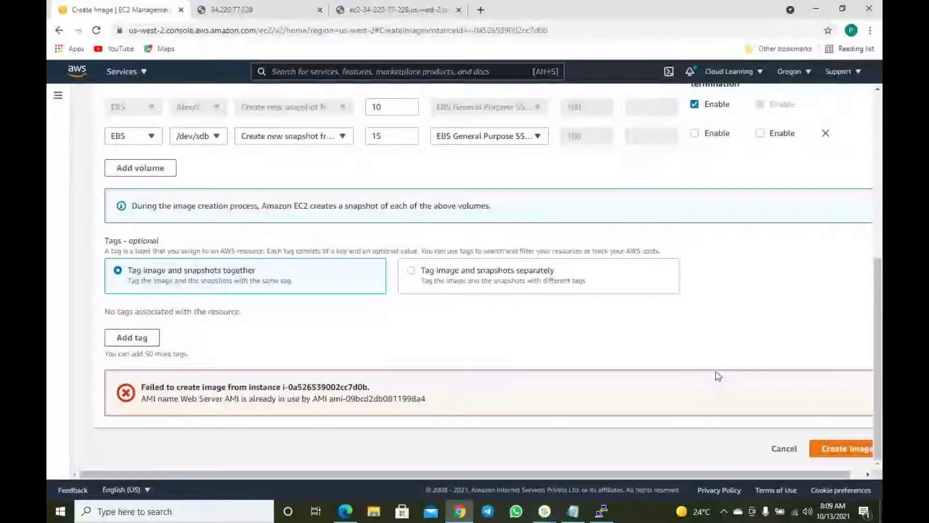
Change the image name to "First Web Server AMI" and create the image
scroll(385, 315, up, 5)
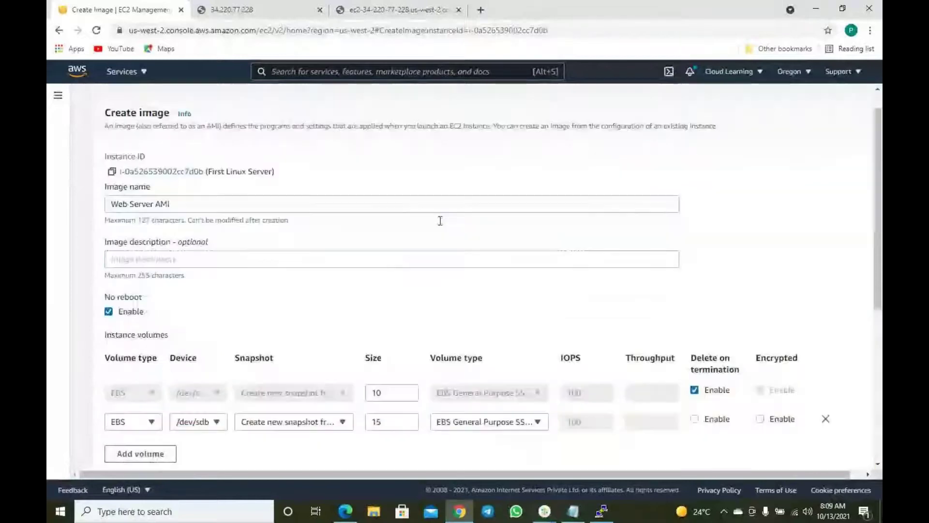
scroll(440, 220, up, 1)
click(189, 231)
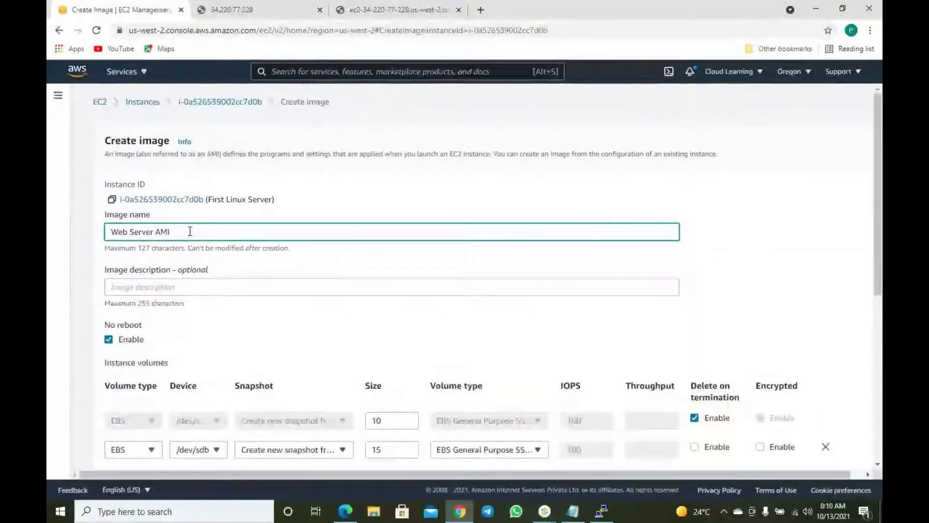
key(Home)
text(First)
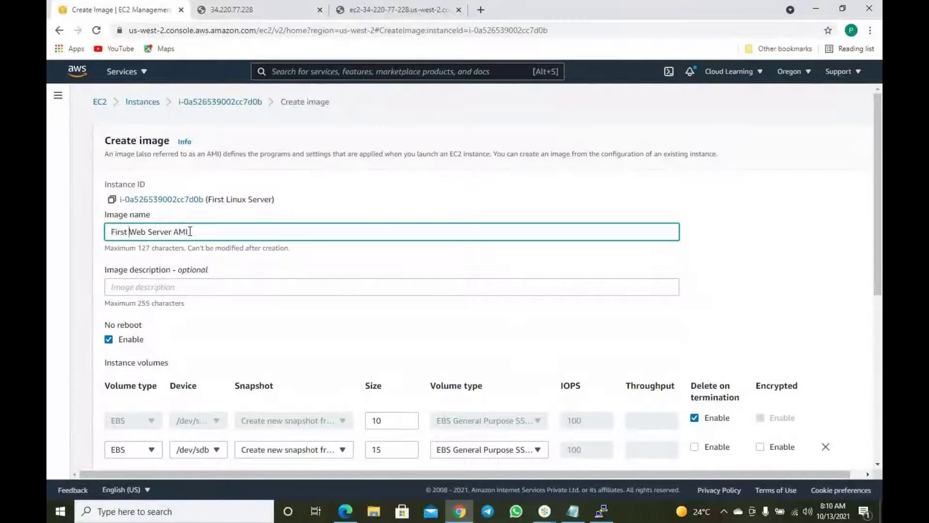
scroll(604, 315, down, 5)
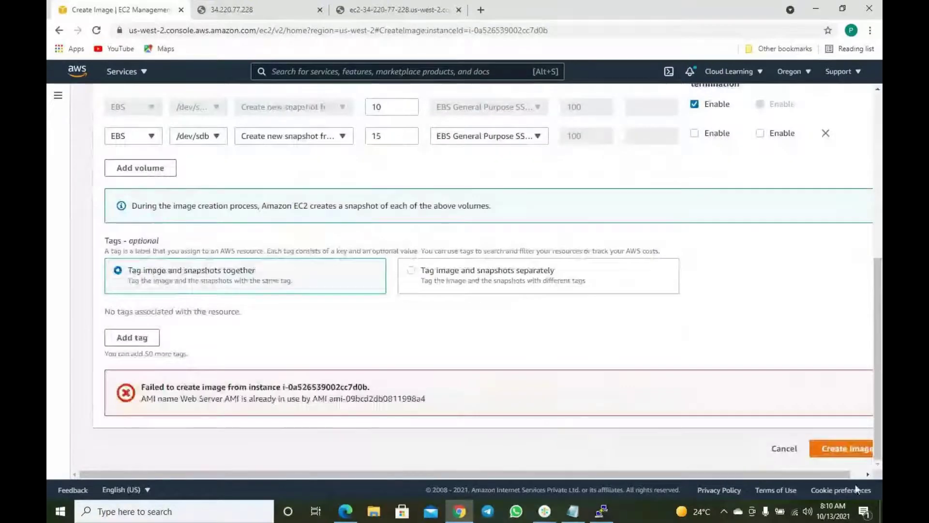
click(816, 451)
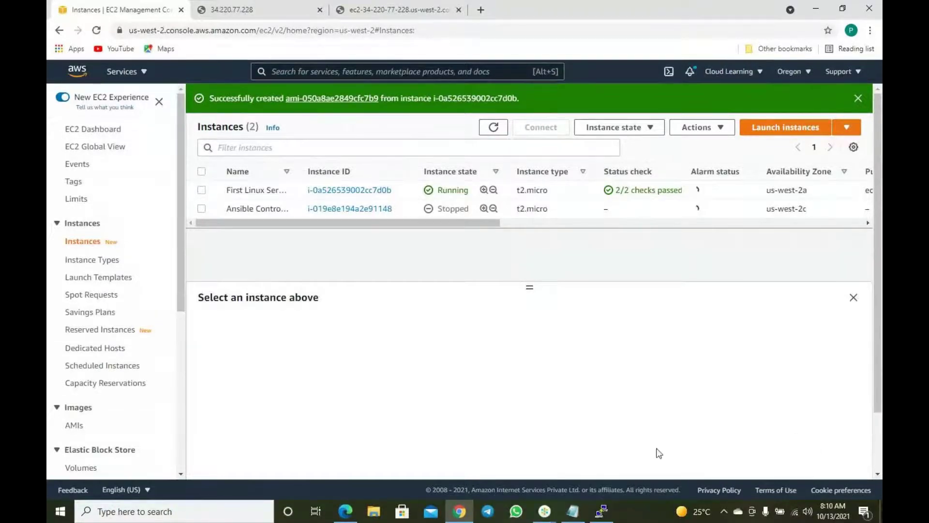
Open the list of AMIs and show the details of Web Server AMI
scroll(89, 370, down, 1)
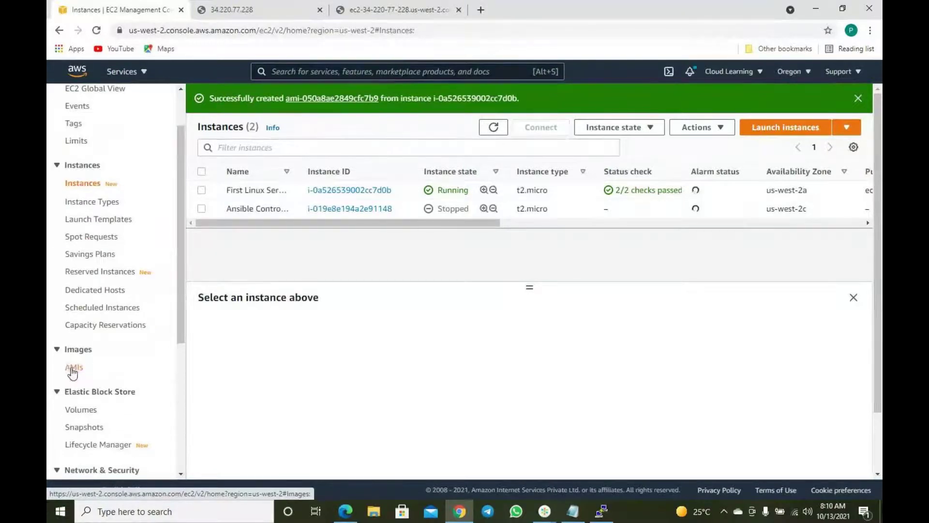
click(71, 369)
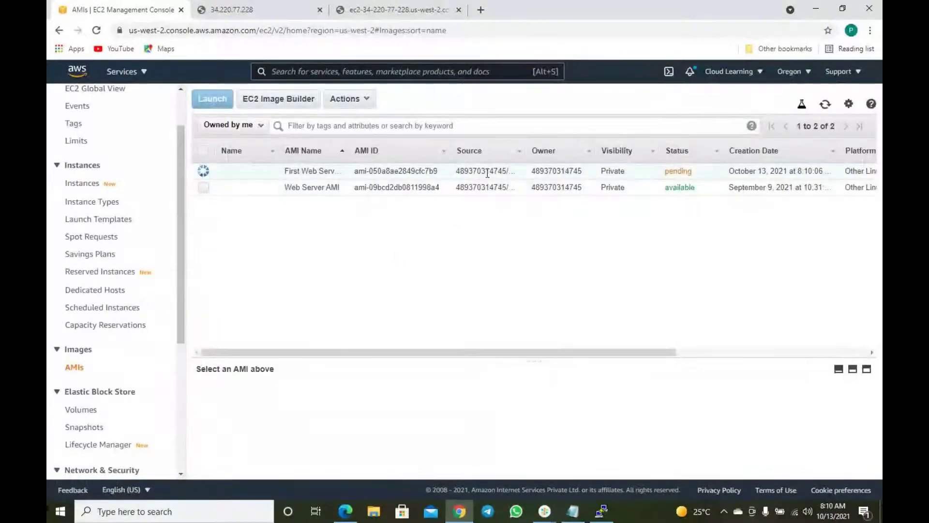
click(349, 192)
Open the Snapshots list to check the snapshots behind the AMIs
scroll(83, 407, down, 1)
scroll(92, 423, down, 3)
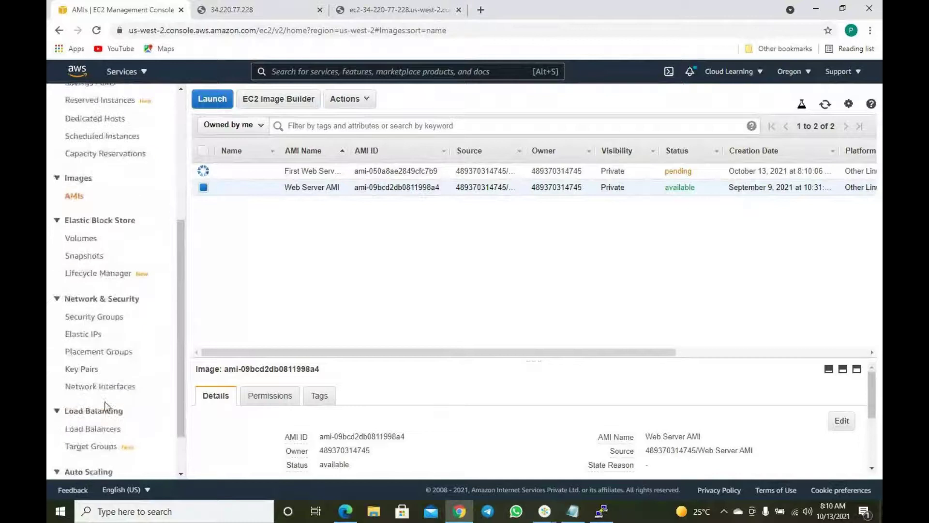
click(99, 253)
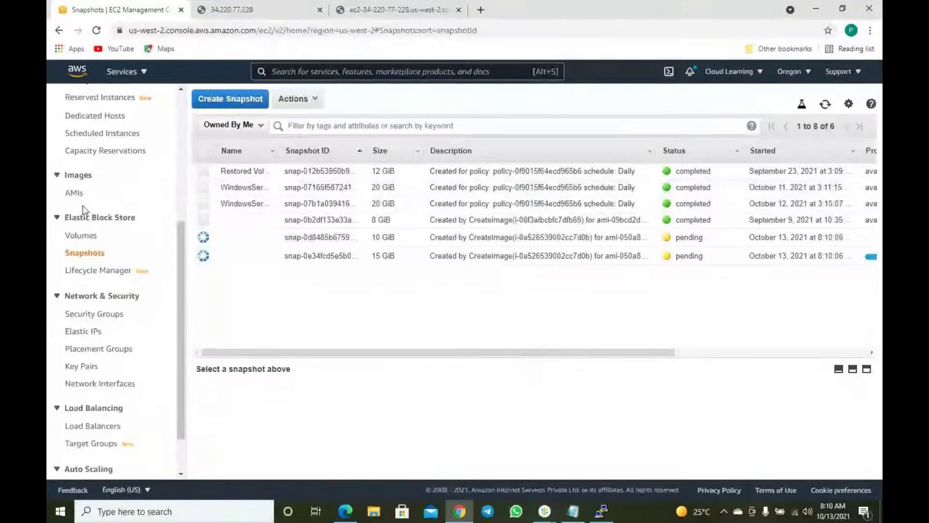
Return to the AMIs list, open the launch wizard for Web Server AMI, and cancel it
scroll(83, 205, up, 2)
click(73, 310)
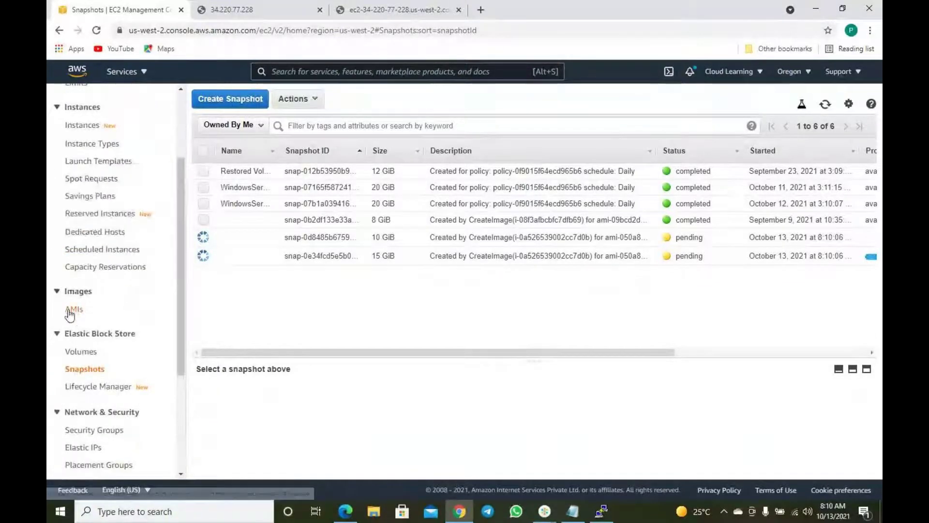
click(203, 187)
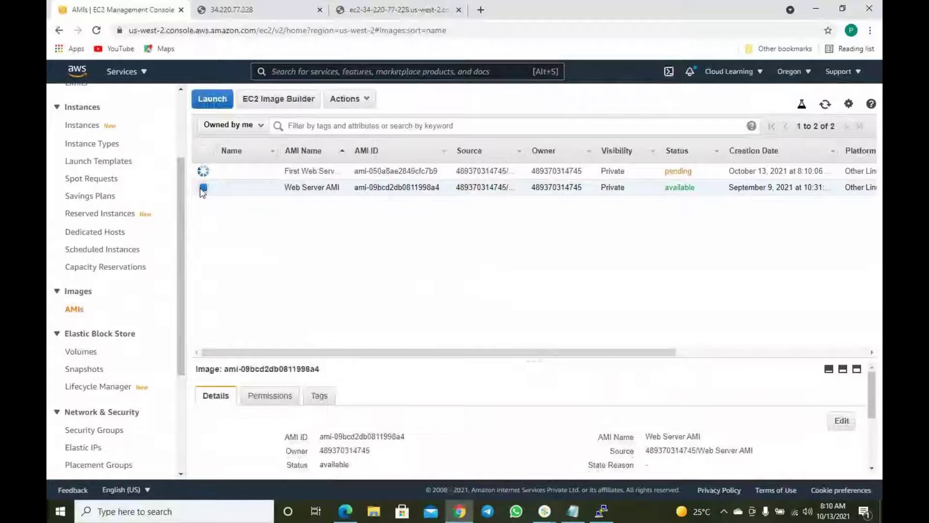
click(358, 103)
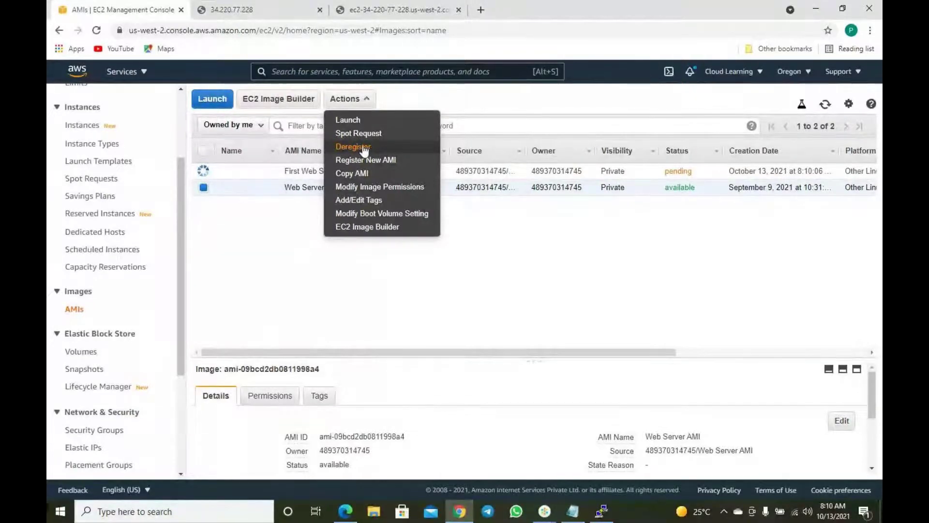
click(353, 122)
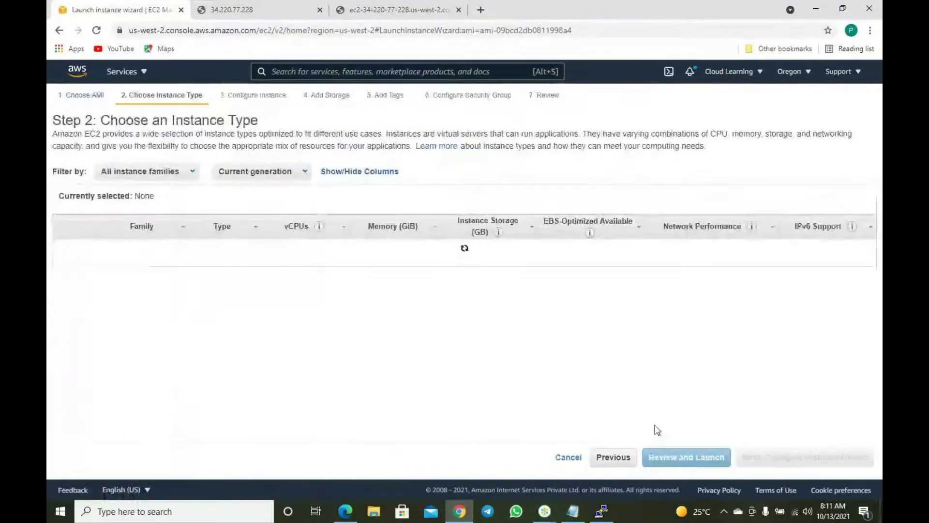
click(568, 457)
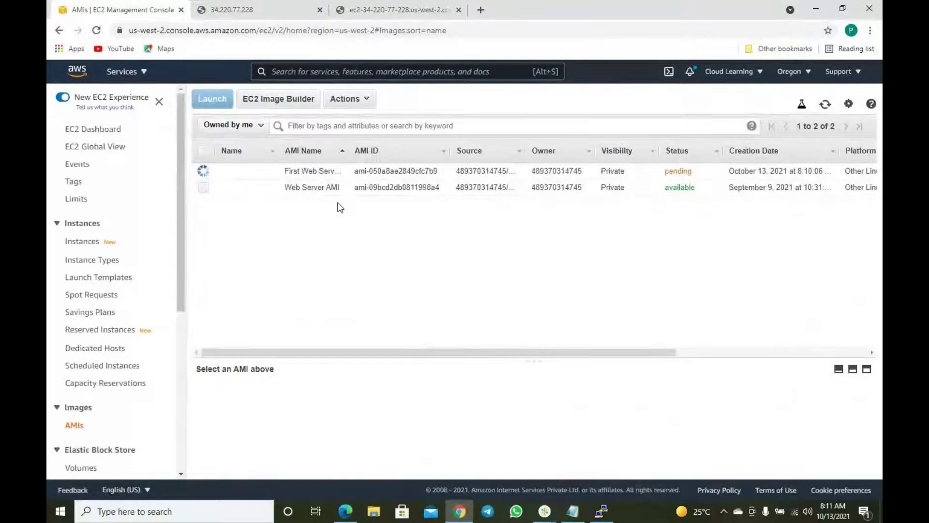
Open the Copy AMI form for Web Server AMI and choose Asia Pacific (Mumbai) as the destination region
click(204, 188)
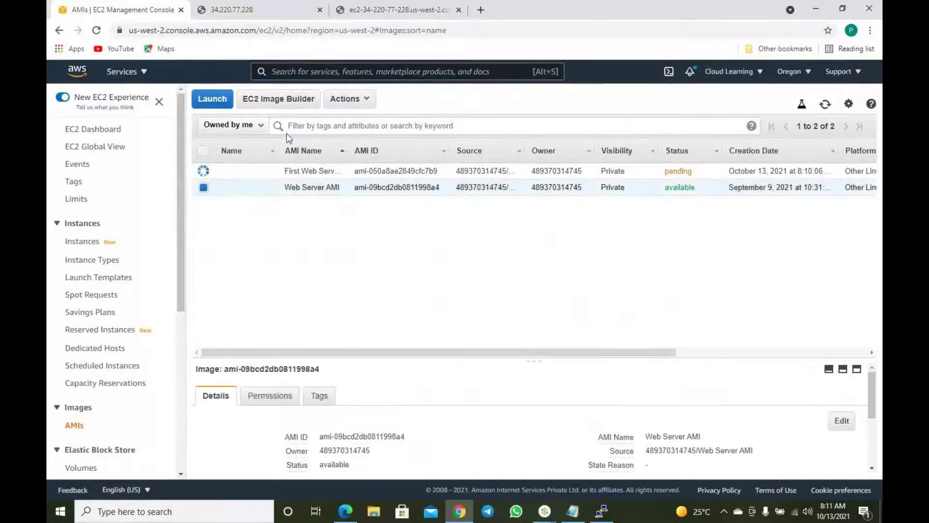
click(362, 101)
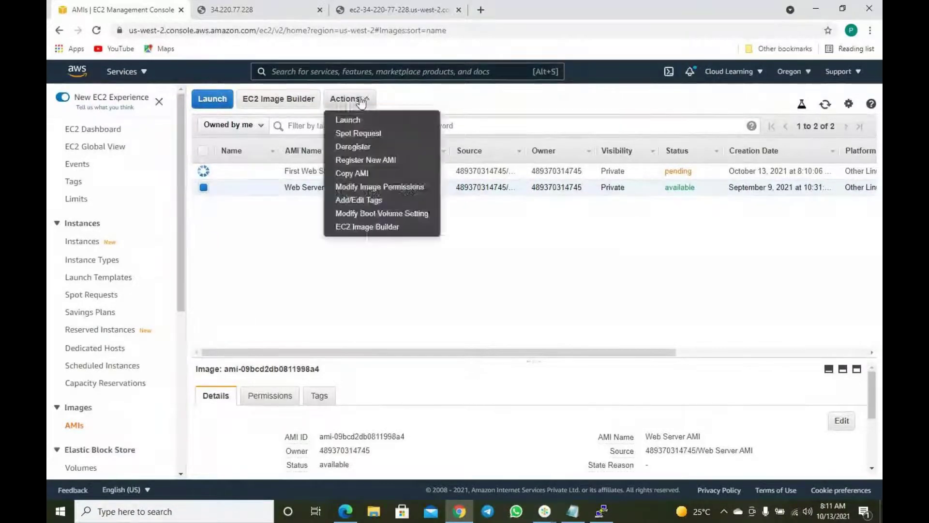
click(358, 174)
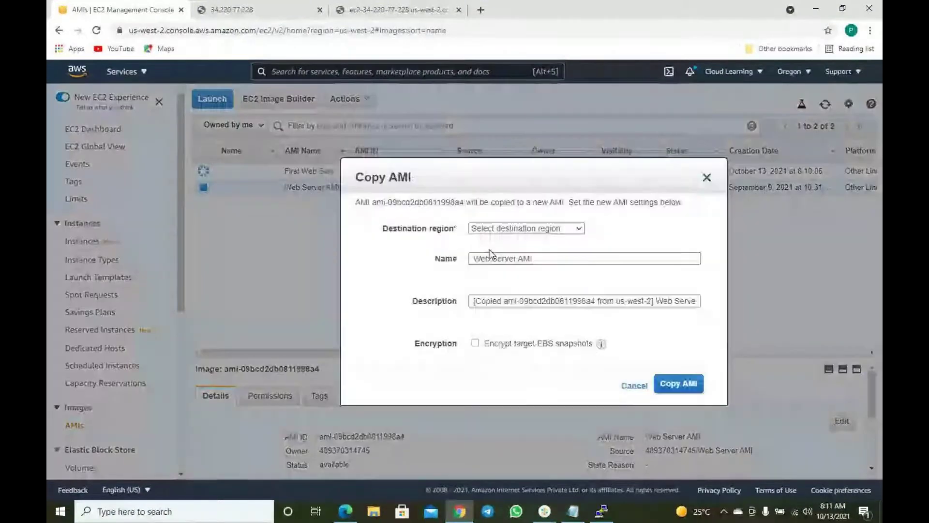
click(533, 228)
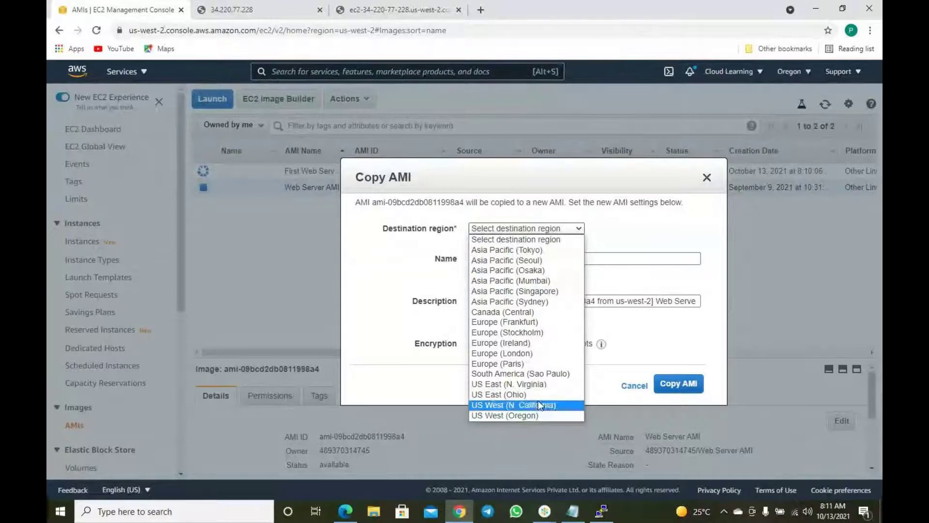
click(536, 279)
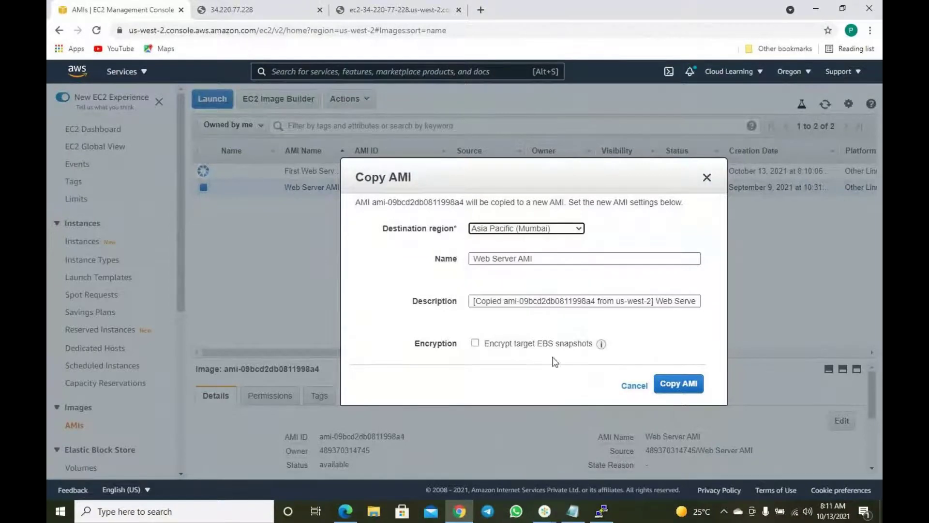
Switch to Notepad and add the heading "Assignment" below the last line of the notes
click(573, 510)
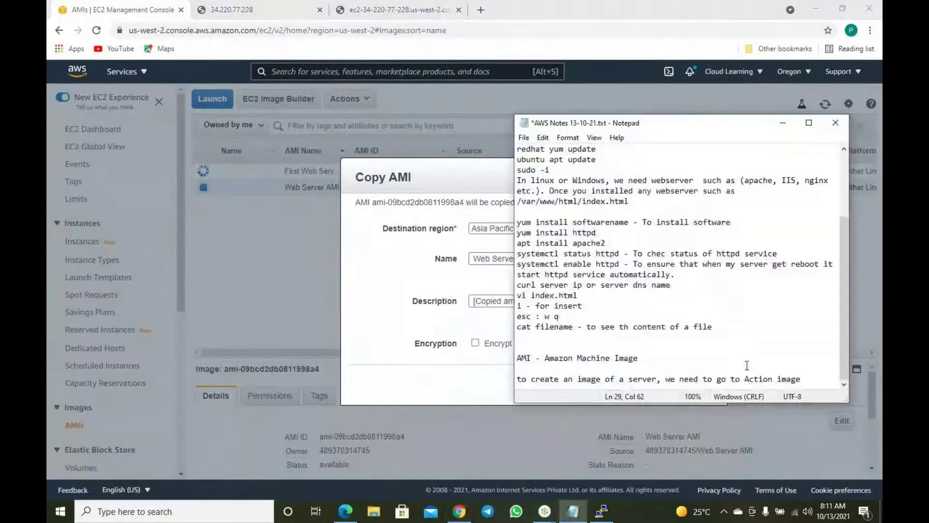
key(Return)
key(Return)
key(Return)
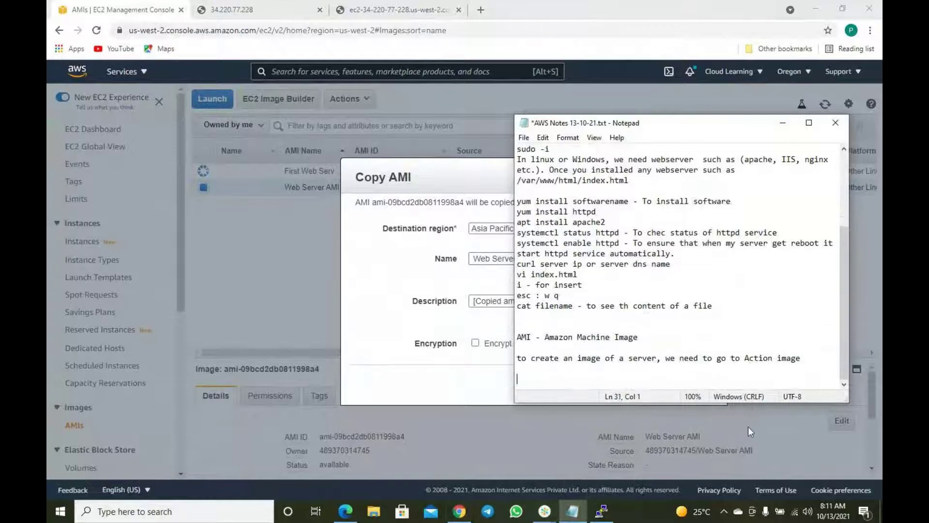
text(Assignment)
key(Return)
key(Return)
Write the first assignment item as "1. Create a Web Server and create duplicate server in" below the Assignment heading
text(1. Create)
key(BackSpace)
text(te Wo)
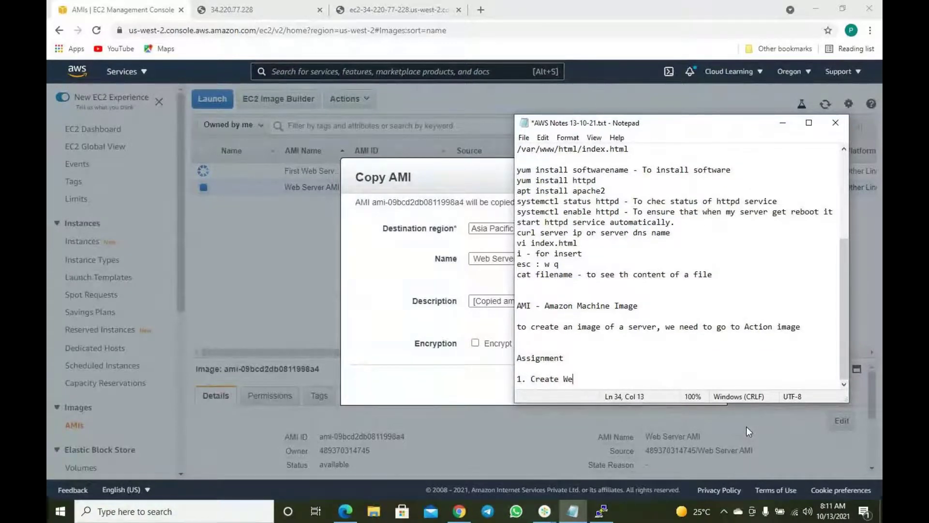
key(BackSpace)
key(BackSpace)
text(aW)
key(BackSpace)
text(Web Server and )
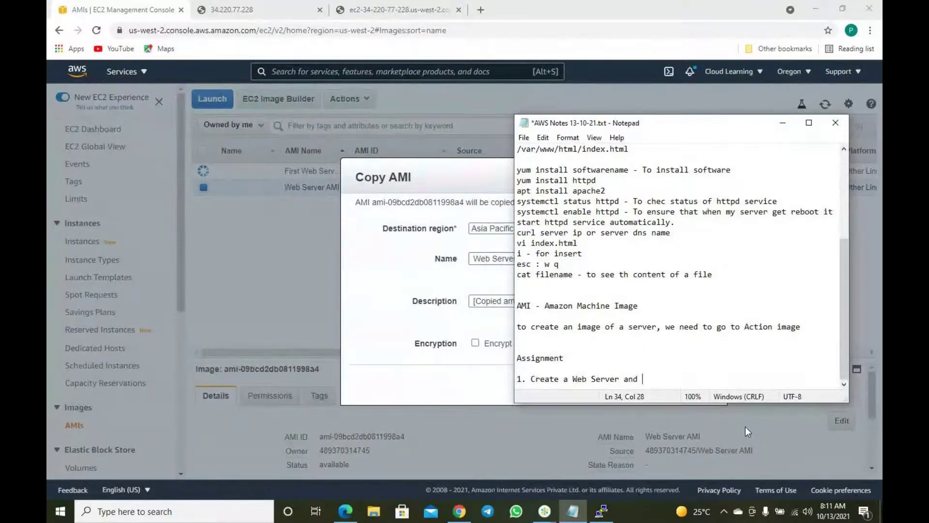
text(create )
text(ami)
key(BackSpace)
key(BackSpace)
key(BackSpace)
text(duplicate server in)
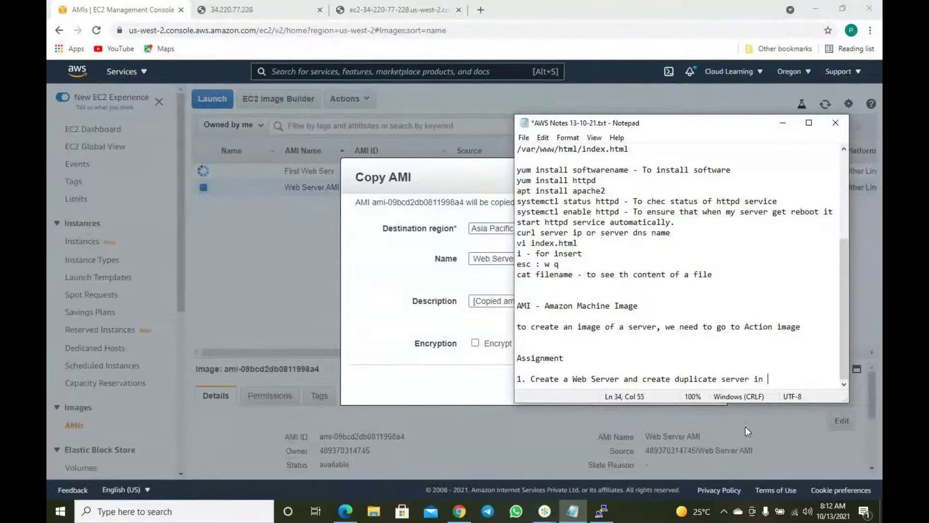
Insert "in North Virginia Region" after "Web Server" in the first assignment item
key(ctrl+Left)
key(ctrl+Left)
key(ctrl+Left)
key(ctrl+Left)
key(Left)
key(alt+Tab)
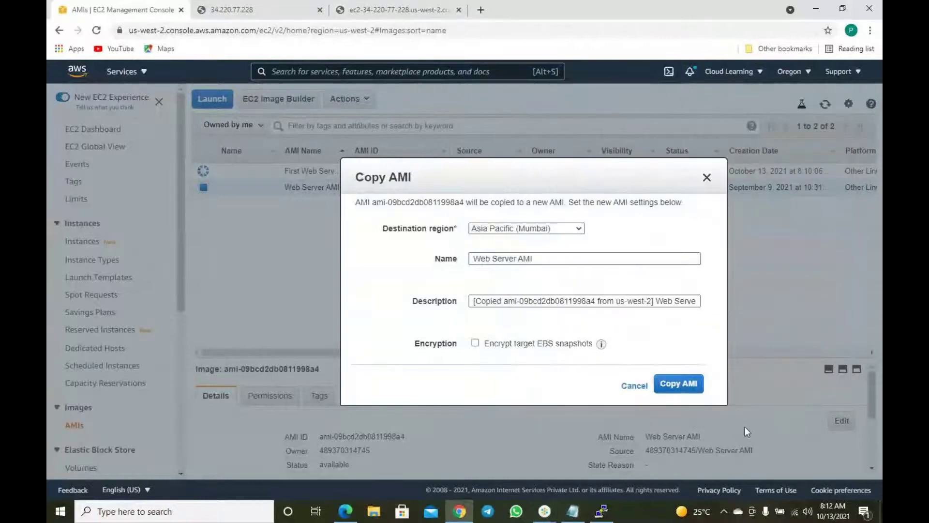
click(573, 510)
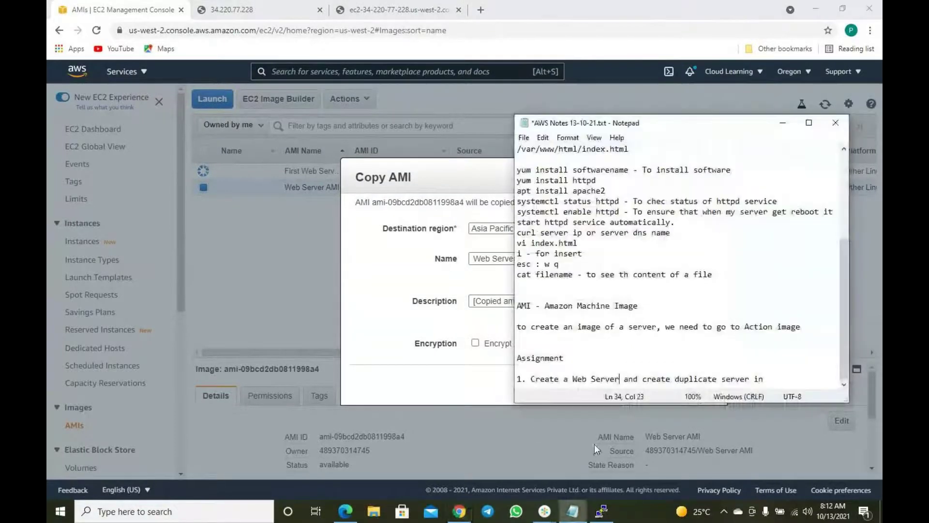
text(inNor)
key(BackSpace)
key(BackSpace)
key(BackSpace)
text(North Ver)
key(BackSpace)
key(BackSpace)
text(irginia Region)
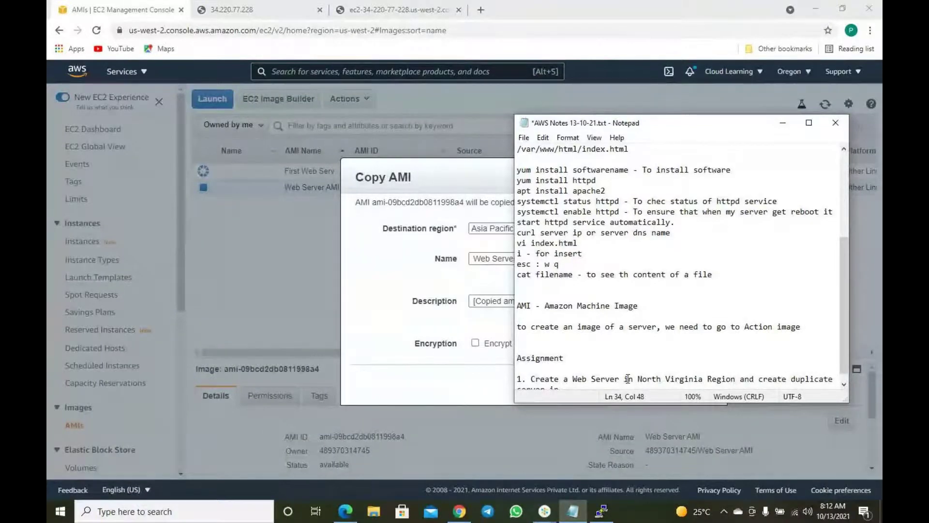
Break the item before "and create duplicate server in" onto an indented second line and complete it with "Mumbai region using AMI."
key(Return)
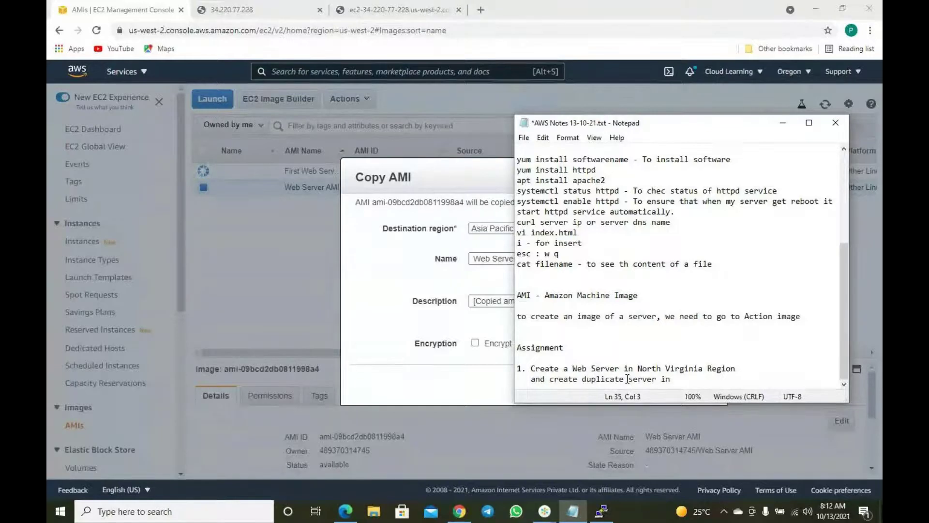
key(Right)
key(Right)
key(Right)
key(Right)
text(Mumbai regii)
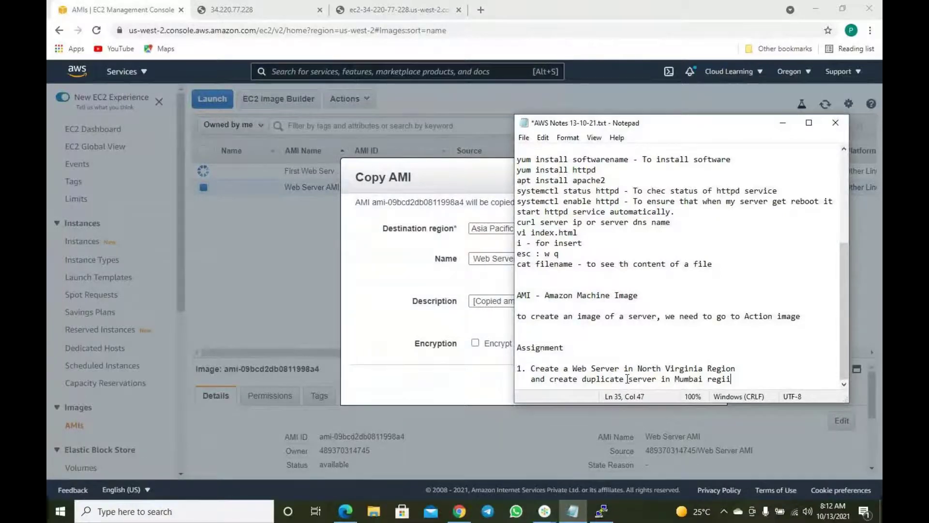
key(BackSpace)
text(on using AMI.)
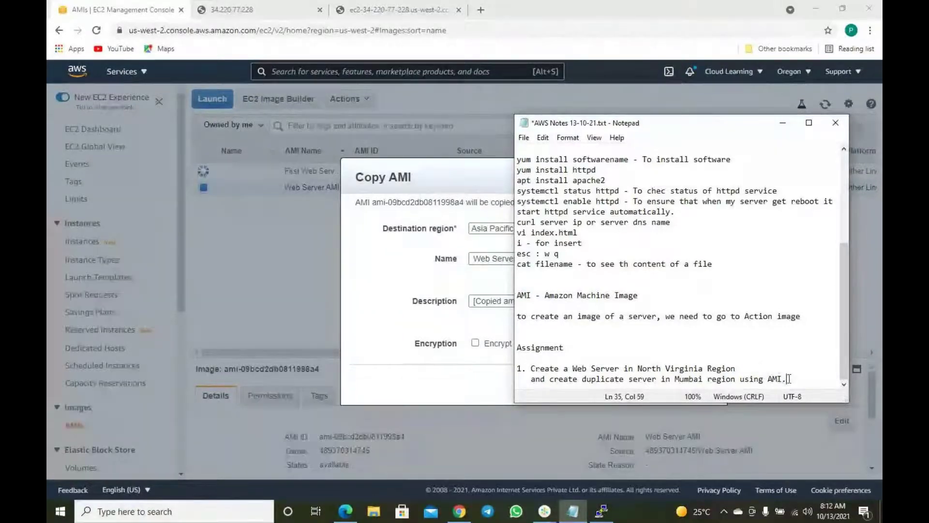
drag(788, 378, 753, 377)
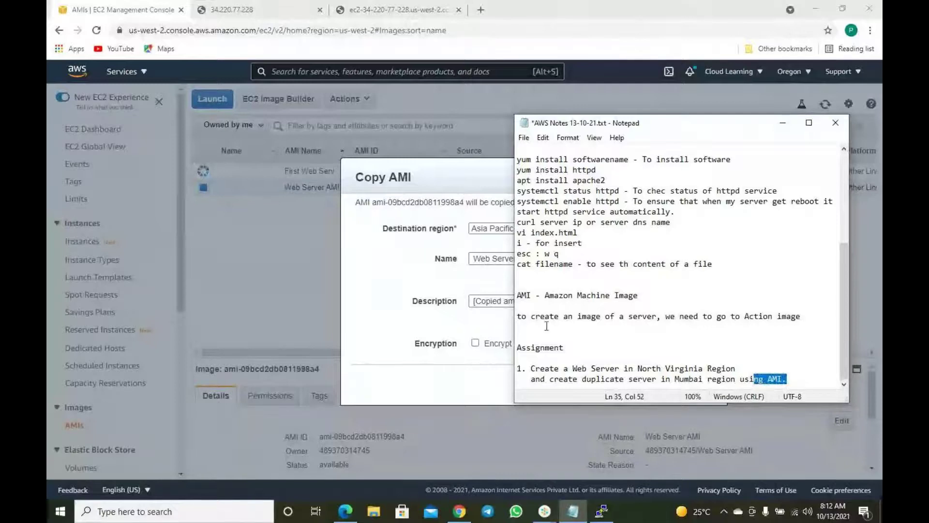
Switch back to the EC2 console in the browser and cancel the Copy AMI form
click(386, 280)
click(538, 231)
click(539, 232)
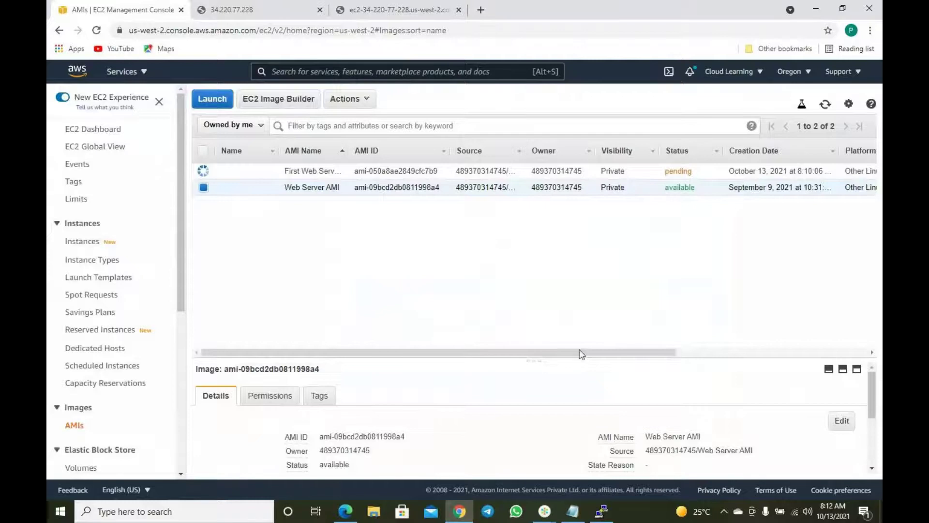
click(634, 393)
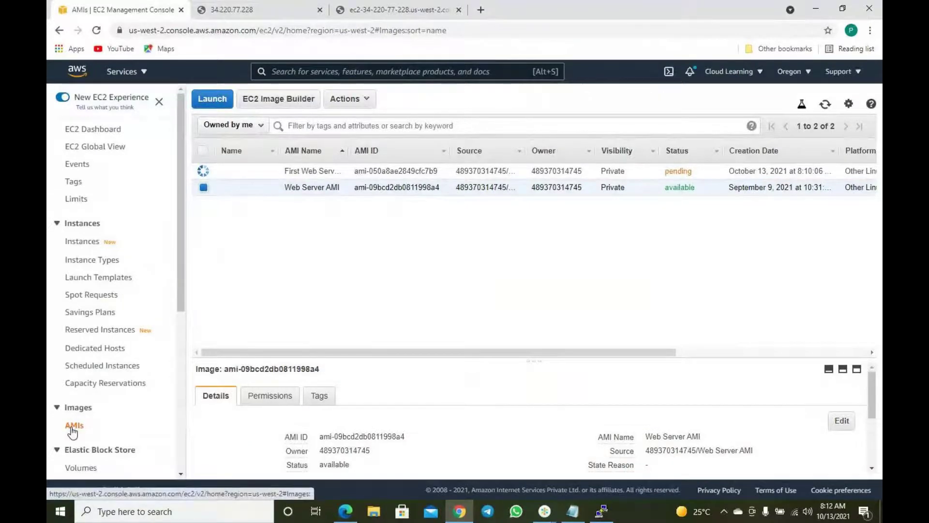
Refresh the AMIs list to check the creation status of First Web Server AMI, and select that image
click(824, 106)
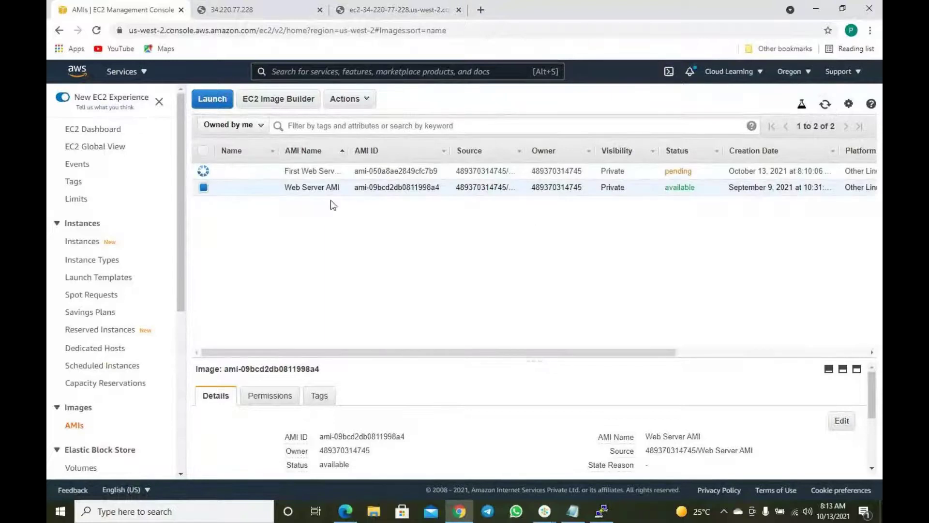
mouse_move(222, 196)
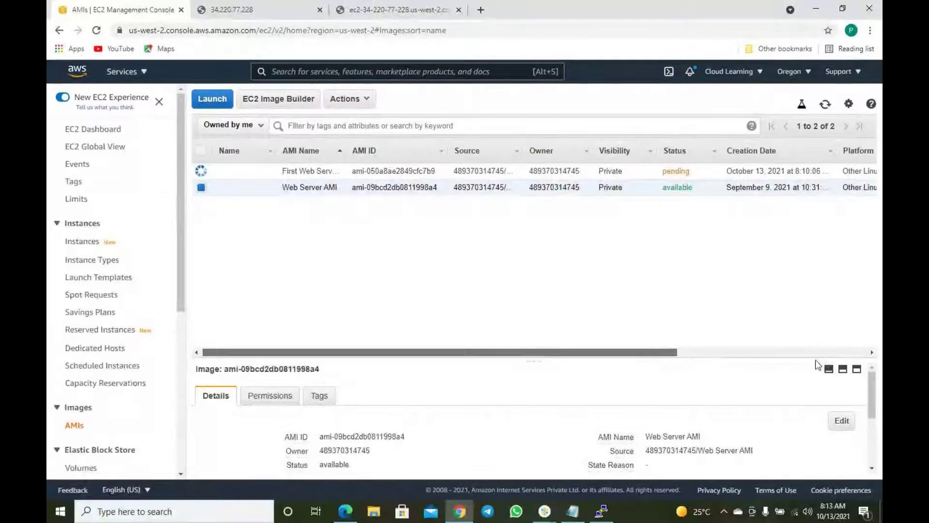
click(790, 354)
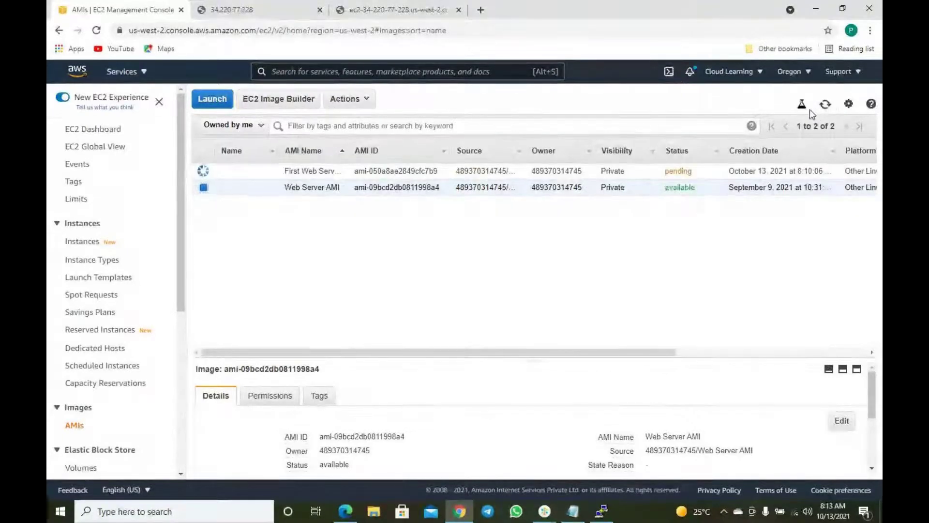
click(825, 104)
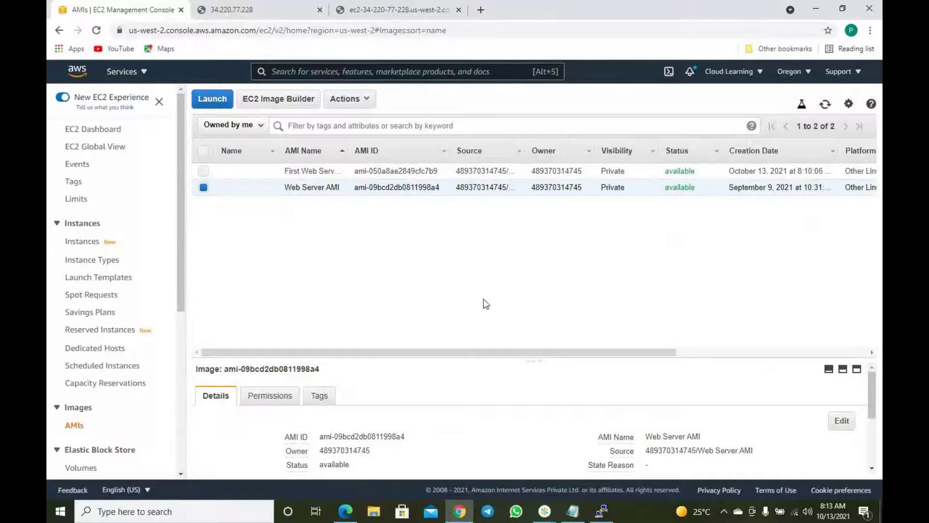
click(362, 172)
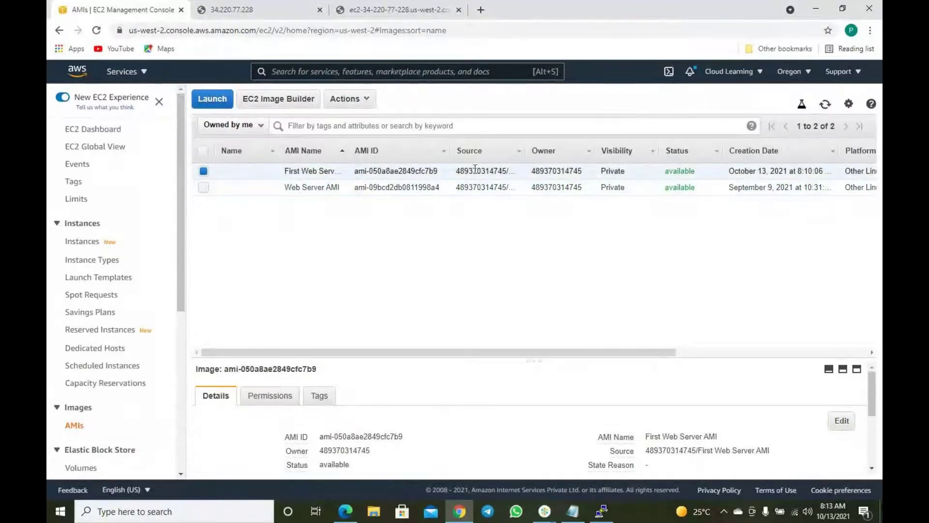
Deregister Web Server AMI and refresh the AMIs list
click(426, 189)
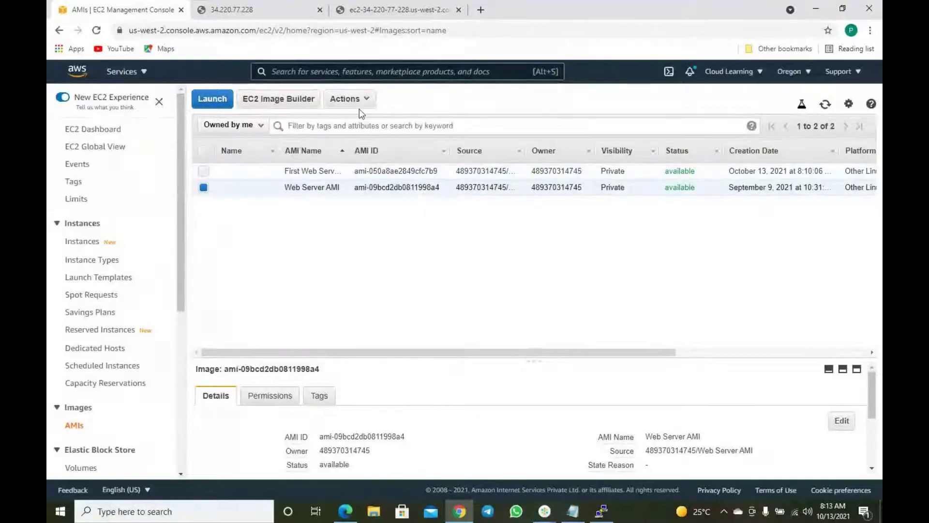
click(359, 103)
click(361, 146)
click(591, 320)
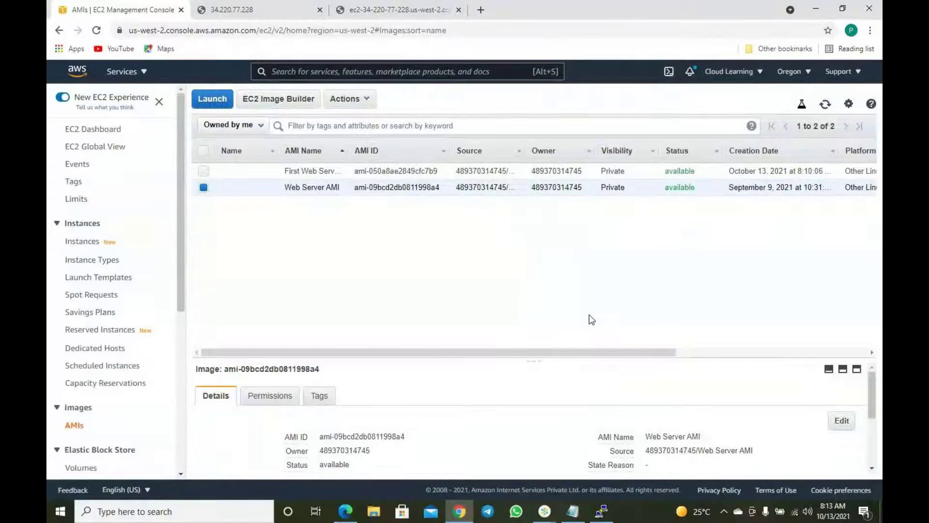
click(824, 107)
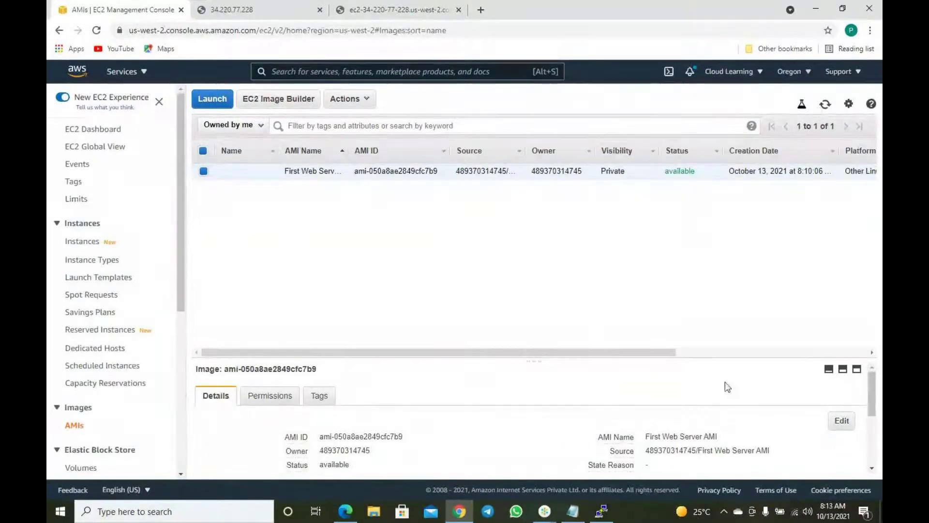
Open the Snapshots list, try to delete all the snapshots at once, and close the delete dialog
scroll(63, 373, down, 4)
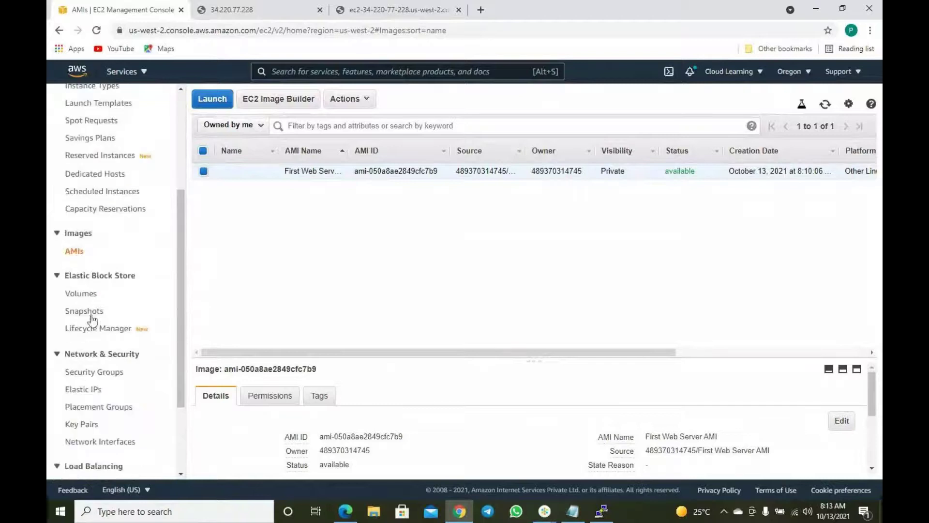
click(77, 311)
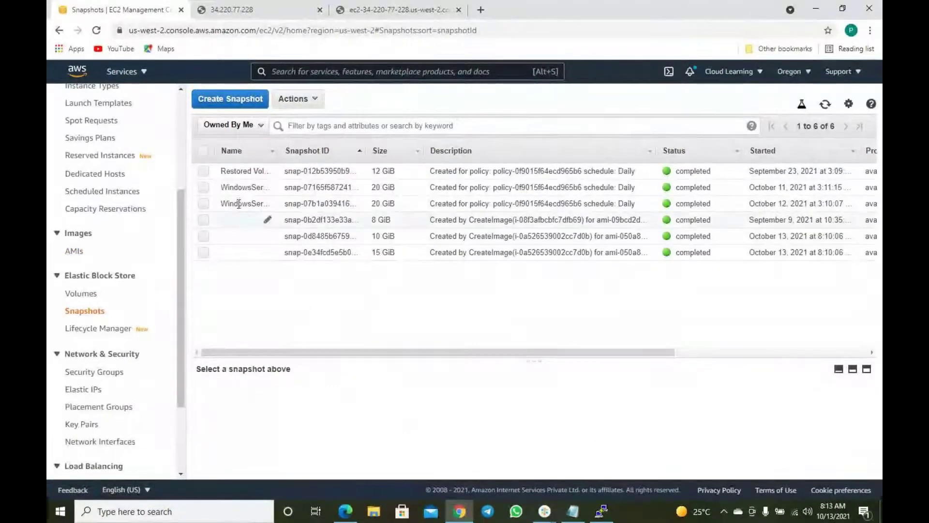
click(203, 151)
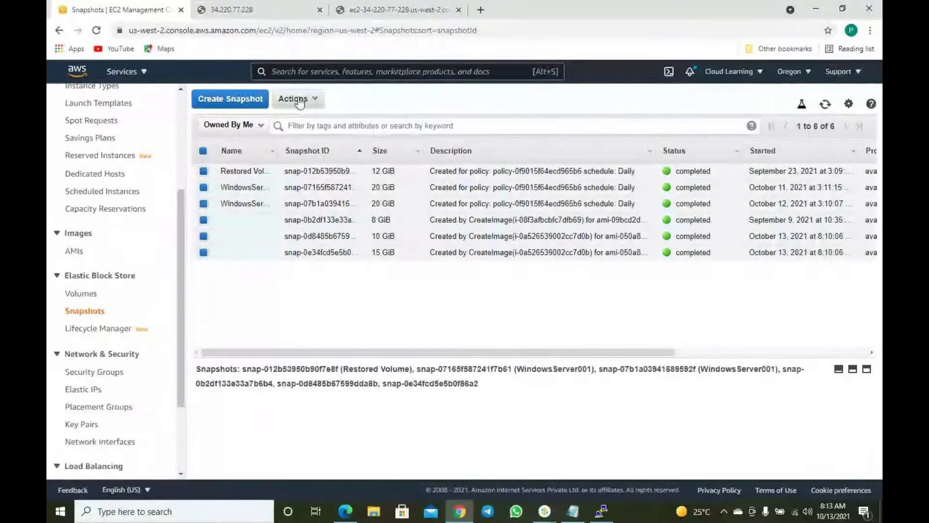
click(300, 100)
click(615, 356)
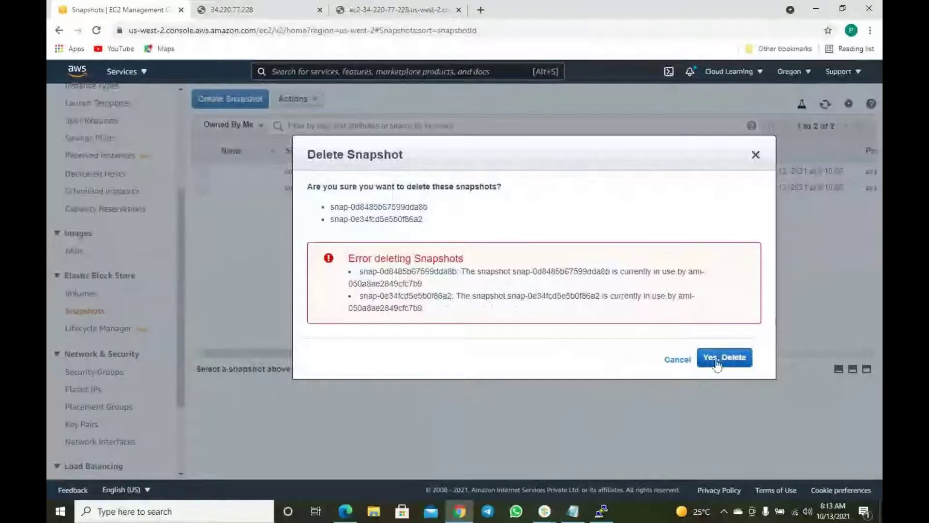
click(678, 383)
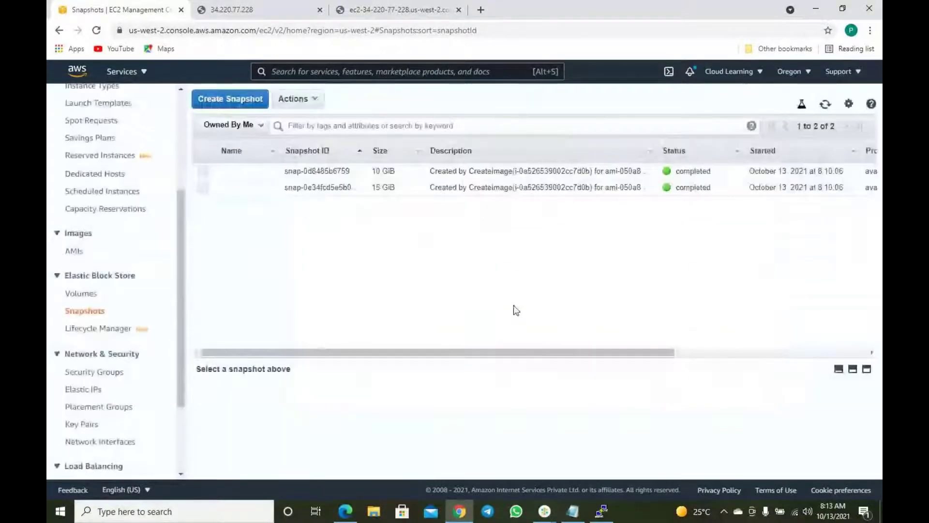
Return to the AMIs list and enlarge the details pane to examine First Web Server AMI
click(75, 253)
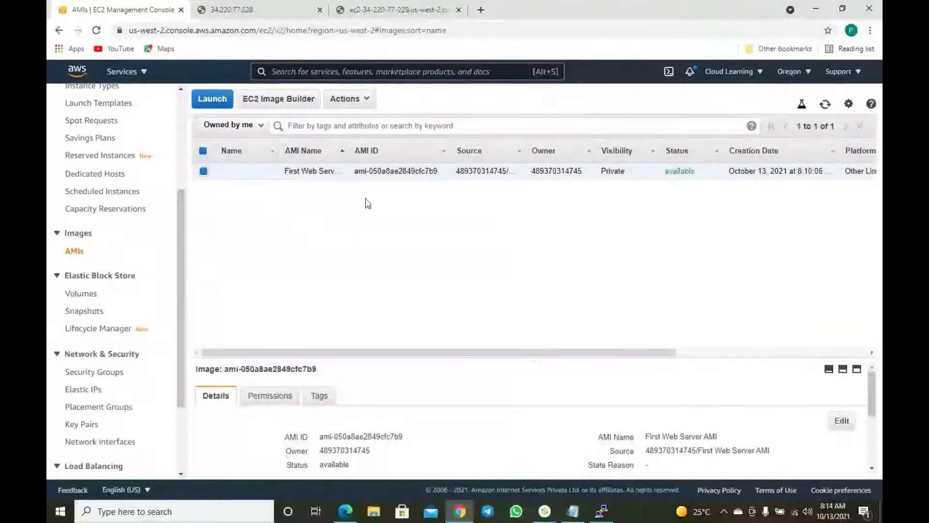
drag(532, 359, 504, 222)
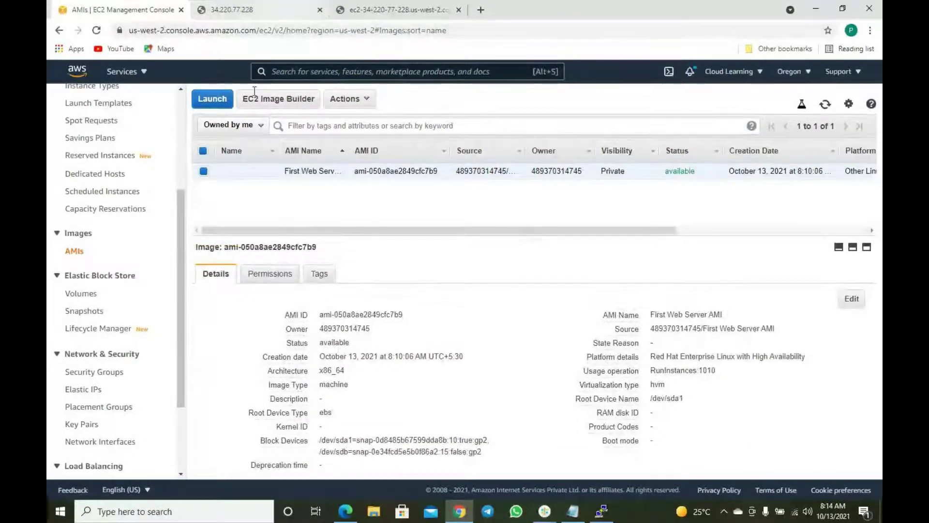
scroll(127, 239, up, 4)
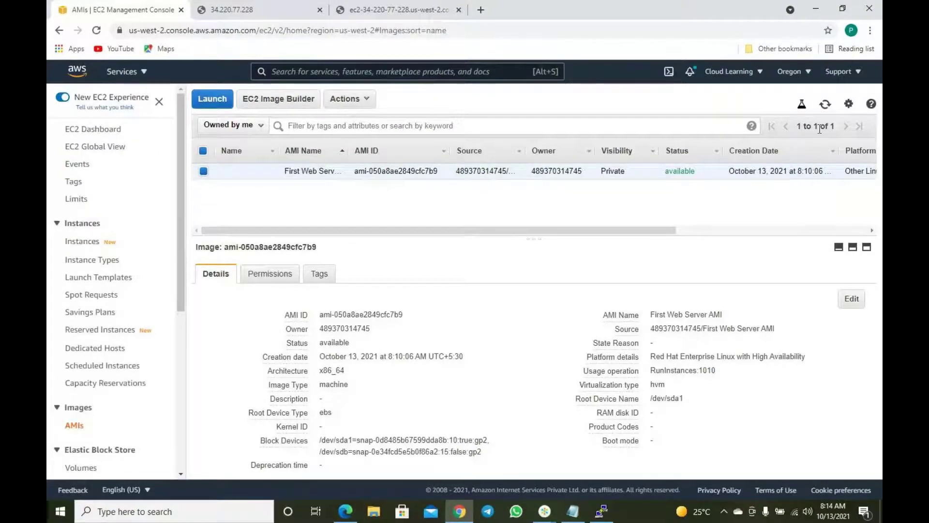
Start launching an instance from First Web Server AMI, keeping the t2.micro instance type, and continue to the instance details
click(367, 100)
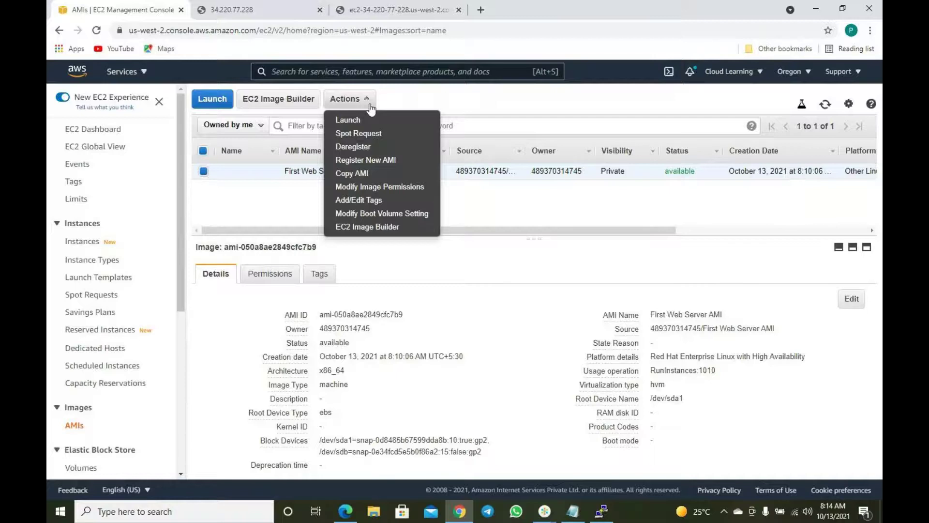
click(358, 119)
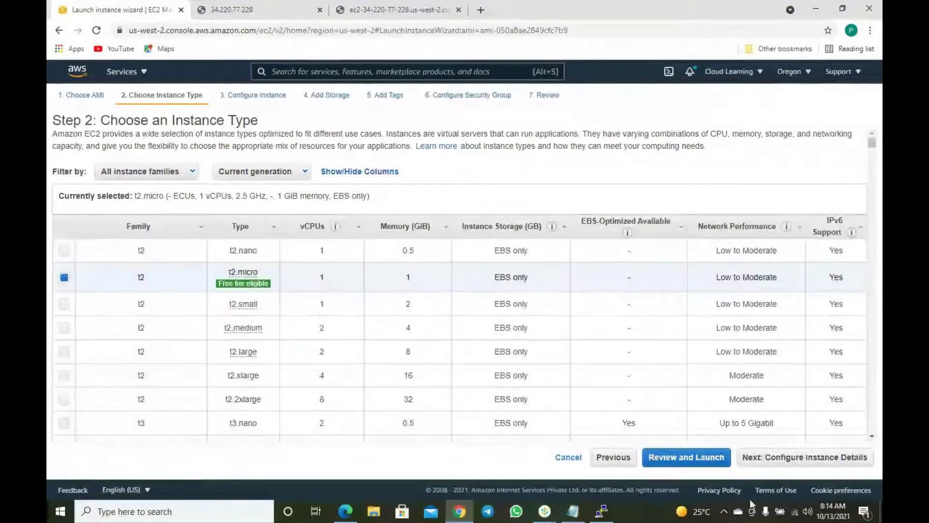
click(792, 459)
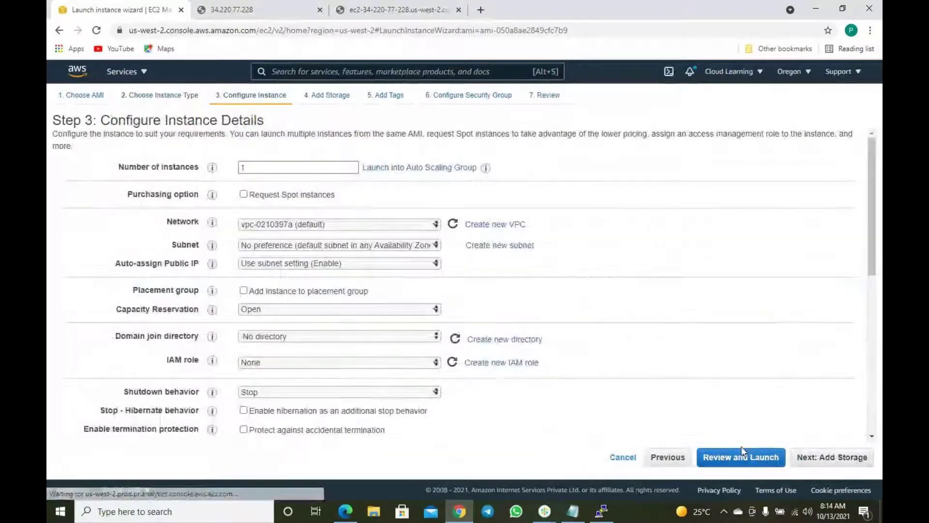
Look through the instance details, keep the default settings, and continue to the storage settings
scroll(372, 222, down, 3)
scroll(371, 221, up, 3)
scroll(370, 223, down, 5)
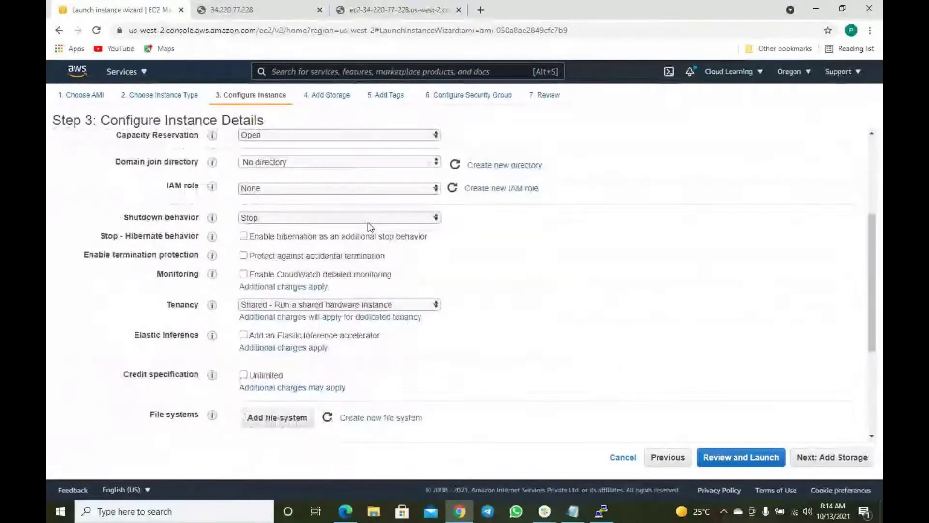
scroll(371, 223, up, 5)
scroll(360, 308, down, 5)
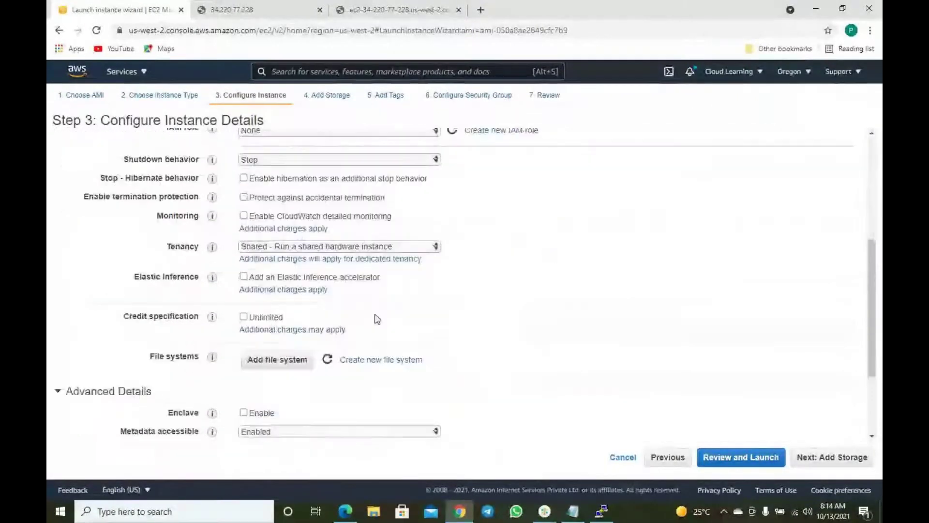
scroll(373, 317, down, 2)
click(822, 455)
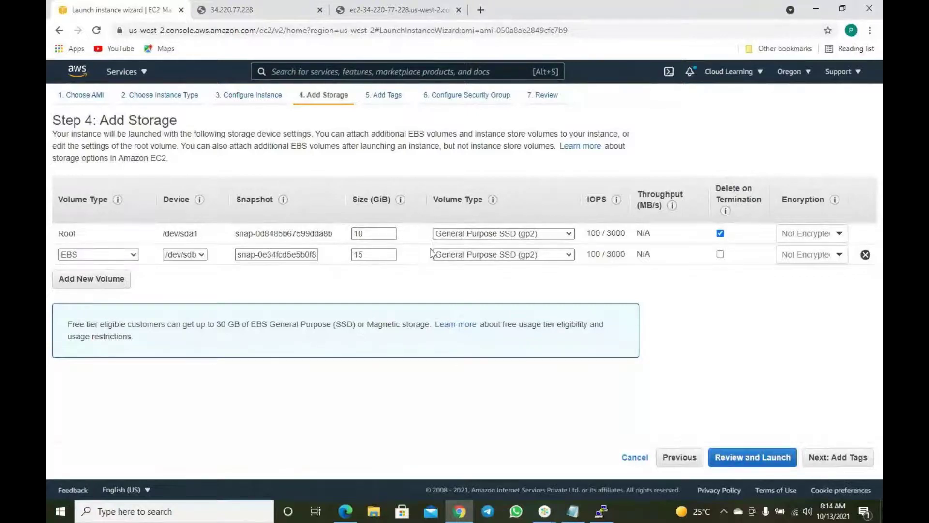
Keep the storage settings, tag the instance with the key Name and value Duplicate Web Server, and continue to the security group settings
click(854, 457)
click(83, 291)
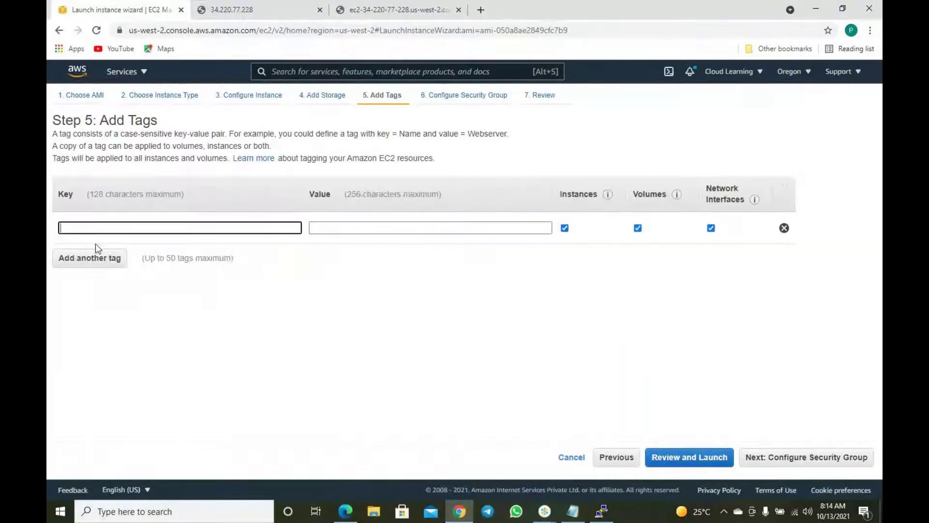
text(Name)
key(Tab)
text(Dupli)
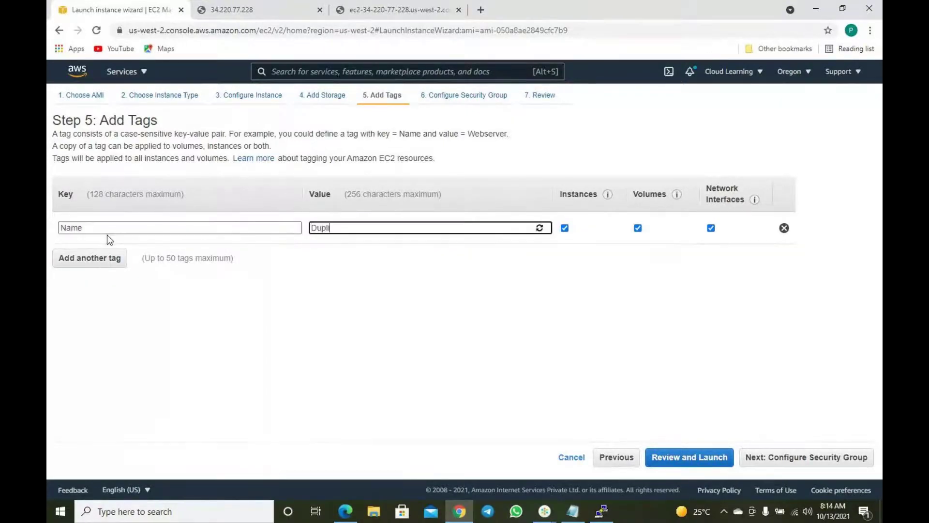
text(cate Web Server)
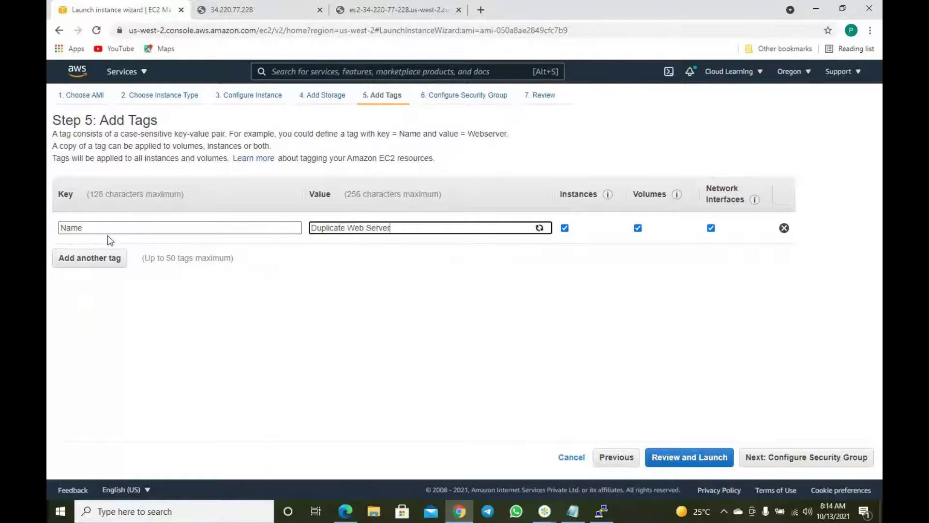
click(853, 459)
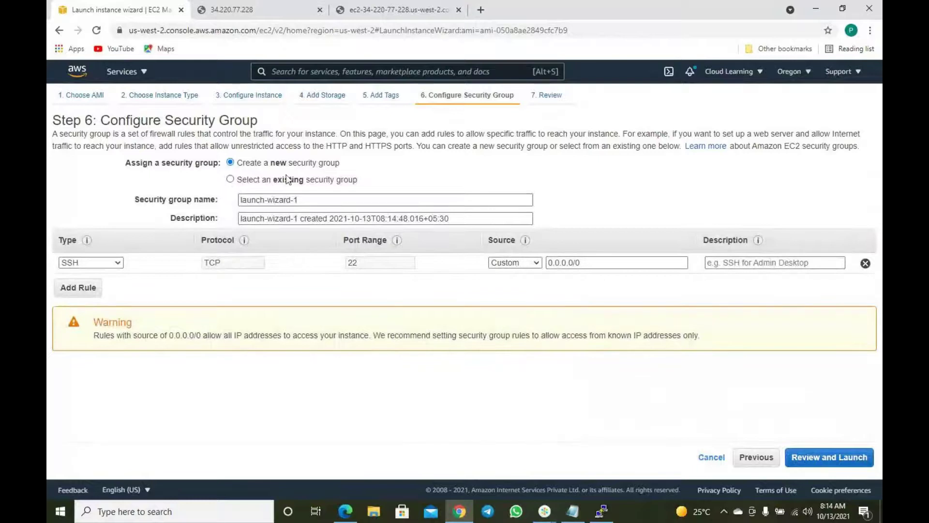
Assign the existing security group Linux New SG to the instance and continue to the launch review
click(287, 181)
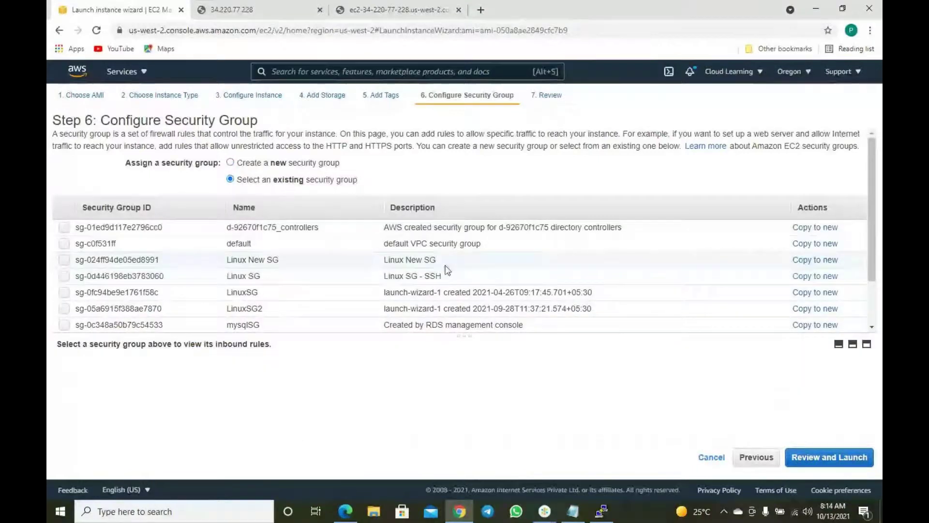
click(424, 260)
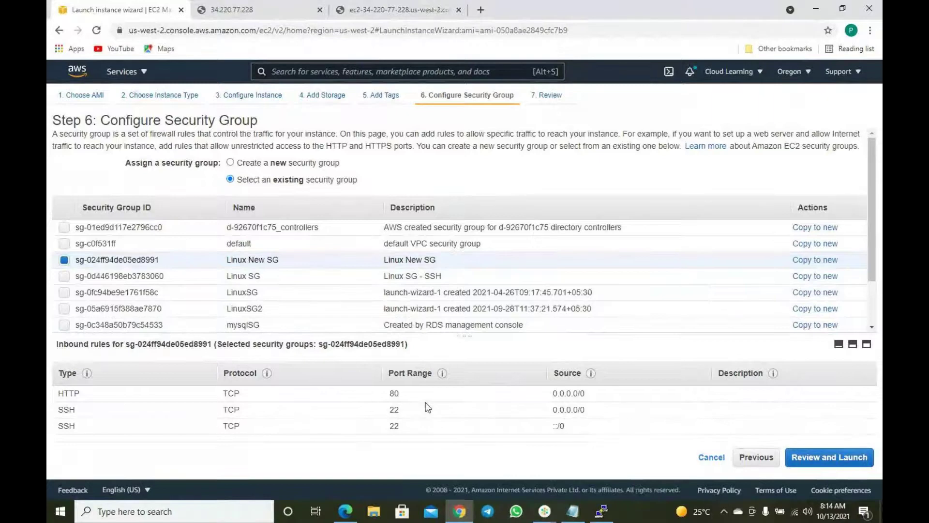
click(825, 458)
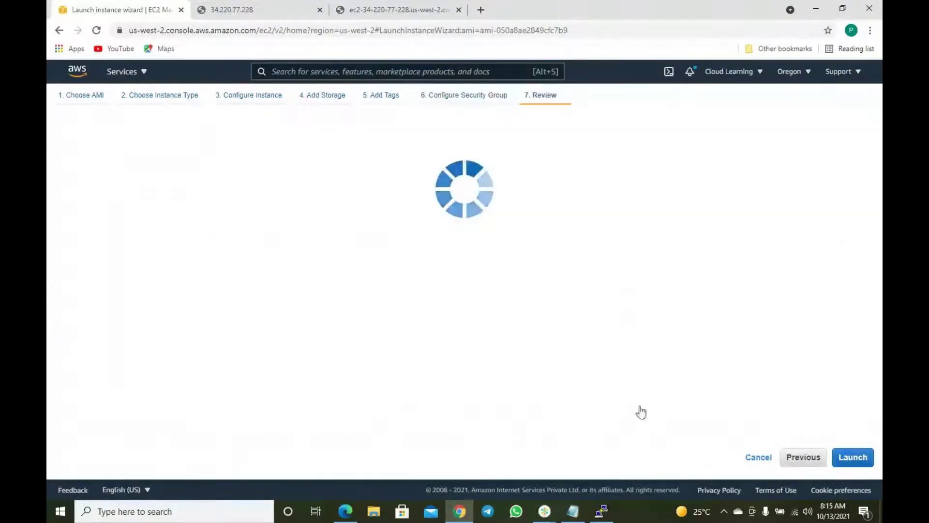
Launch the instance with the existing key pair cl11oregon, acknowledging access to its private key file
scroll(590, 343, down, 4)
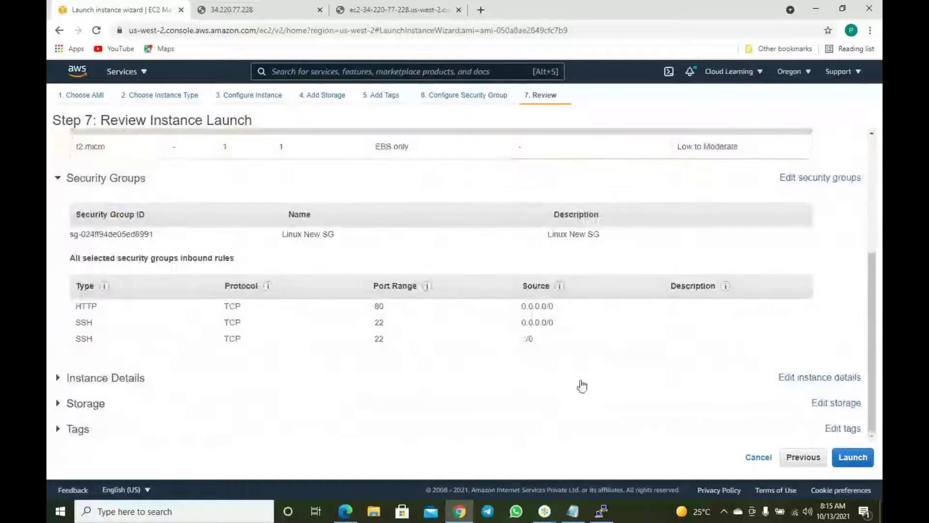
click(845, 459)
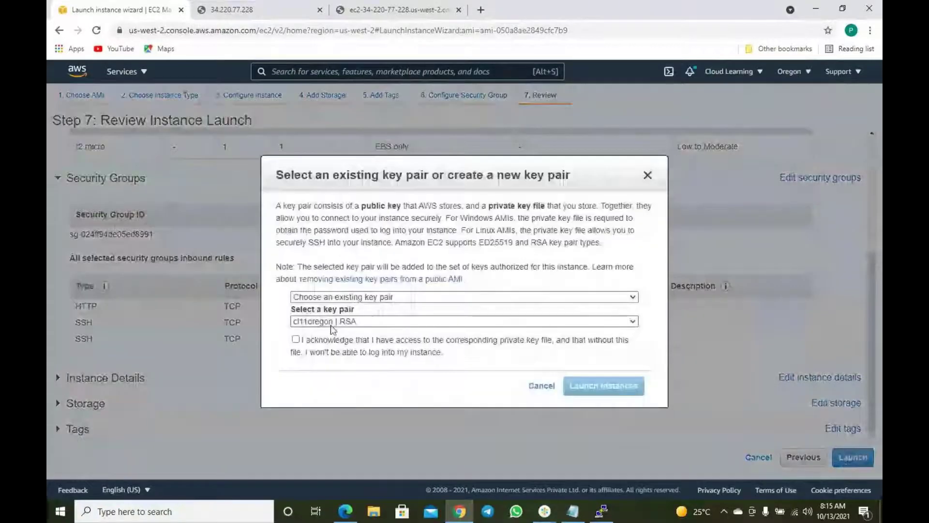
click(295, 339)
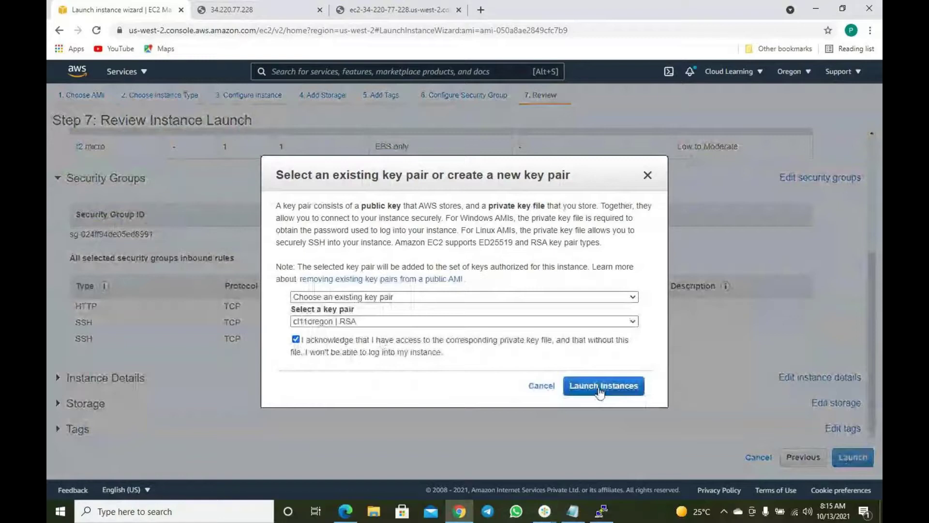
click(600, 387)
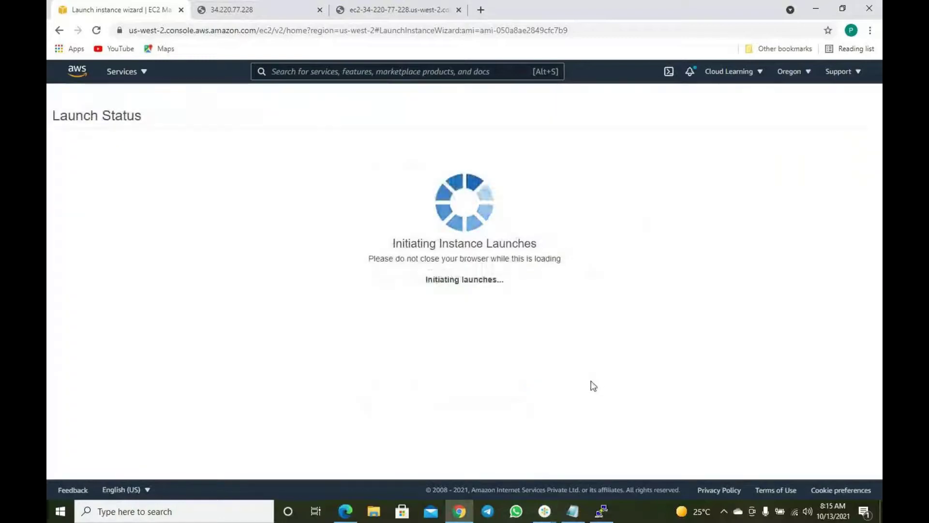
Open the instances list, refresh it, and widen the Name column to show the full instance names
scroll(602, 376, down, 1)
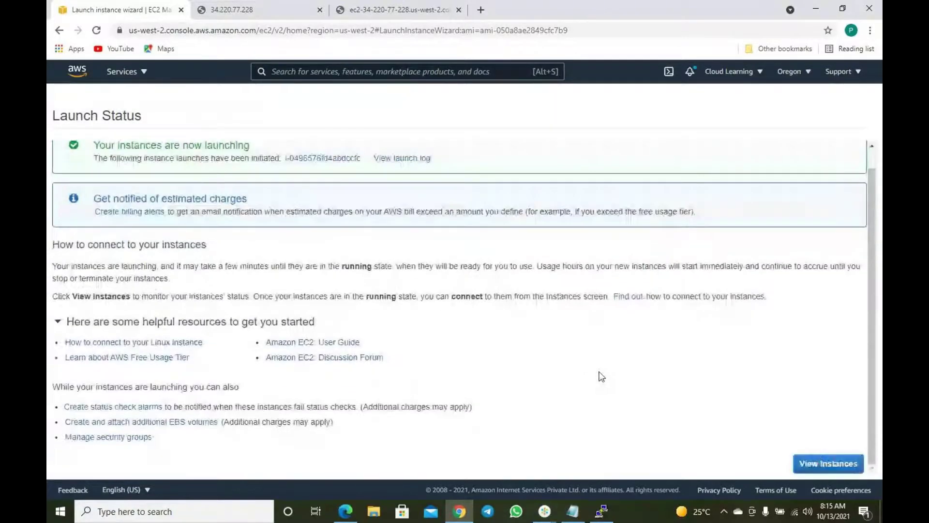
click(820, 463)
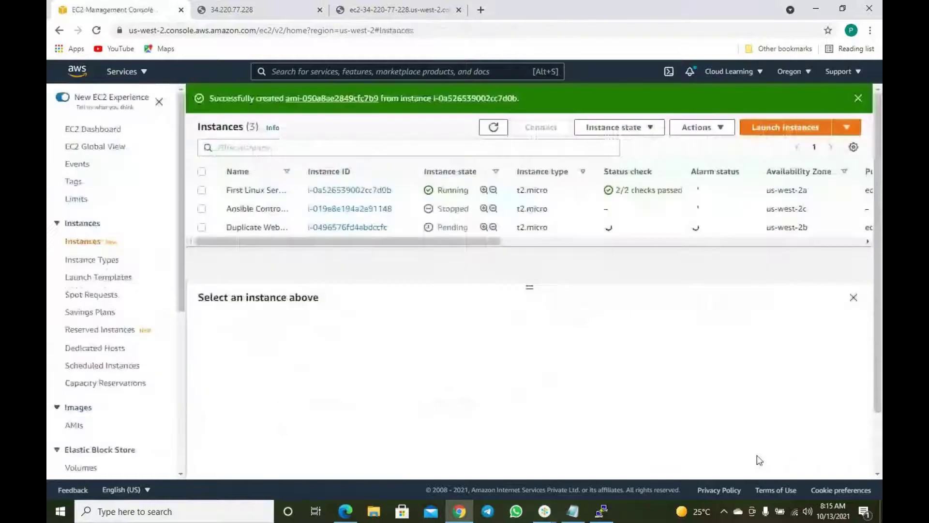
click(487, 121)
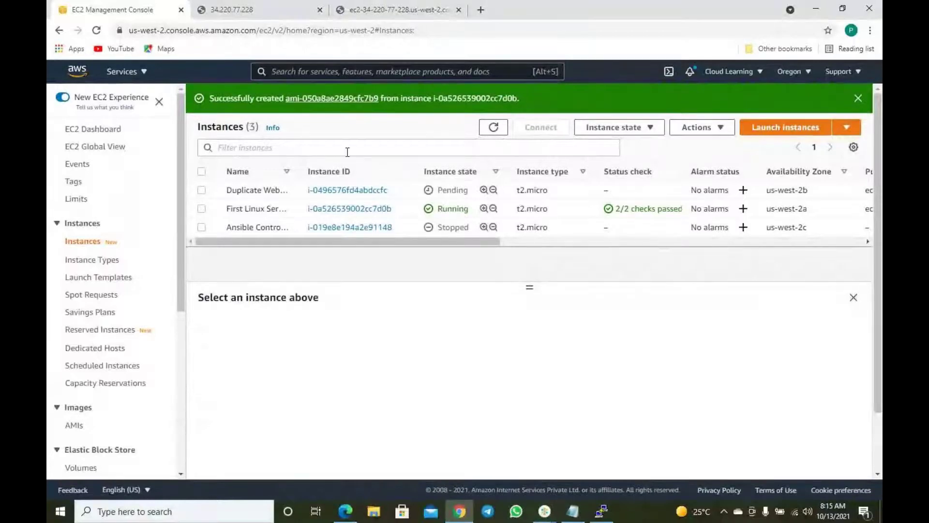
drag(304, 171, 344, 171)
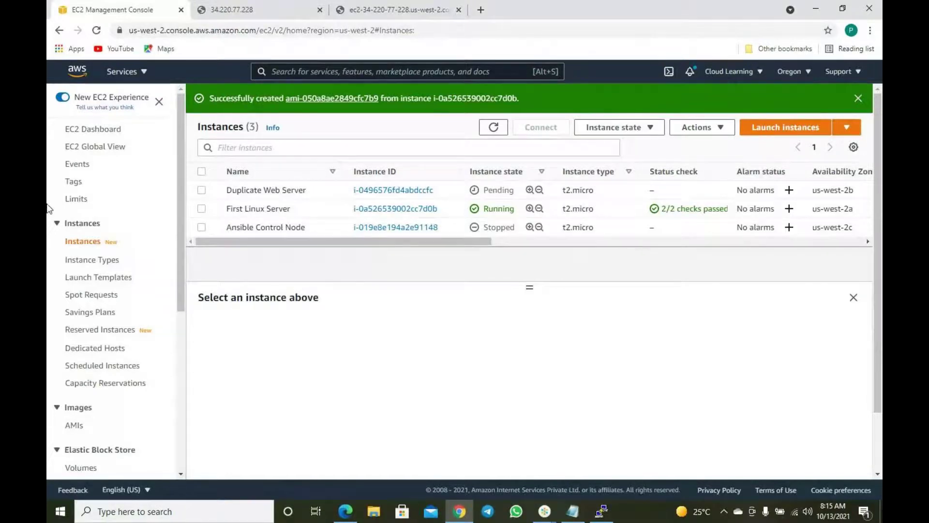
Copy the public IPv4 address of Duplicate Web Server and load it in a new browser tab
click(201, 190)
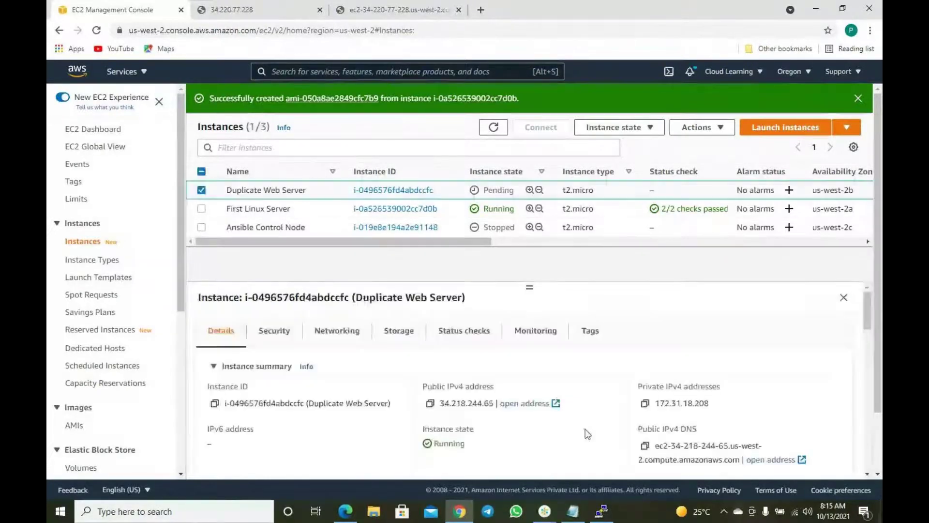
click(430, 403)
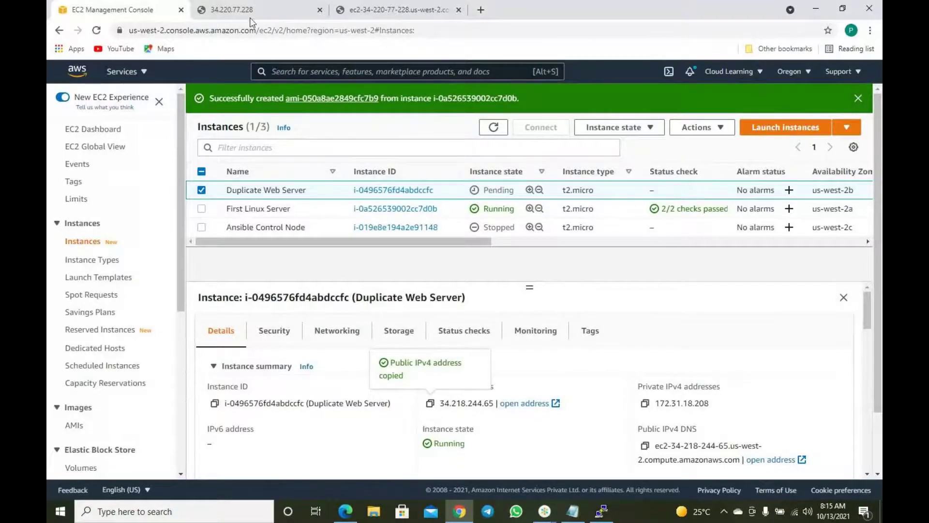
click(452, 12)
click(480, 9)
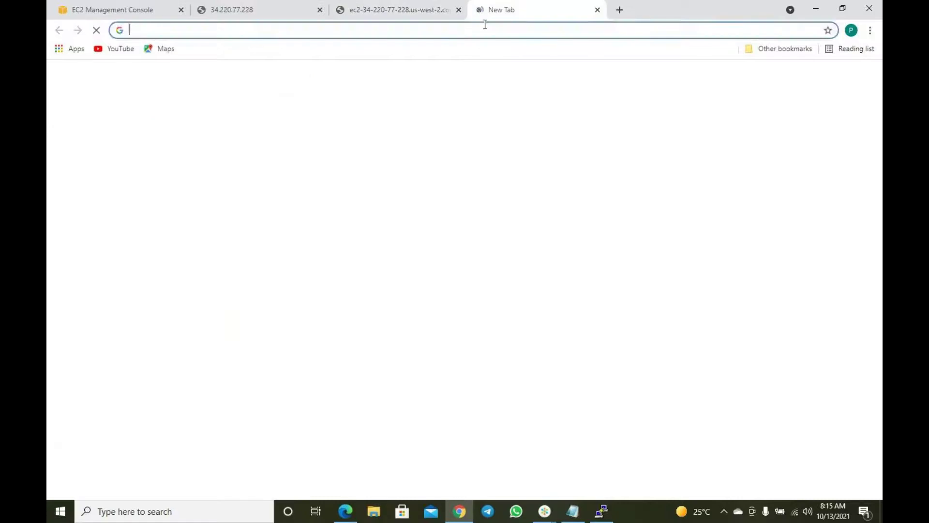
click(484, 26)
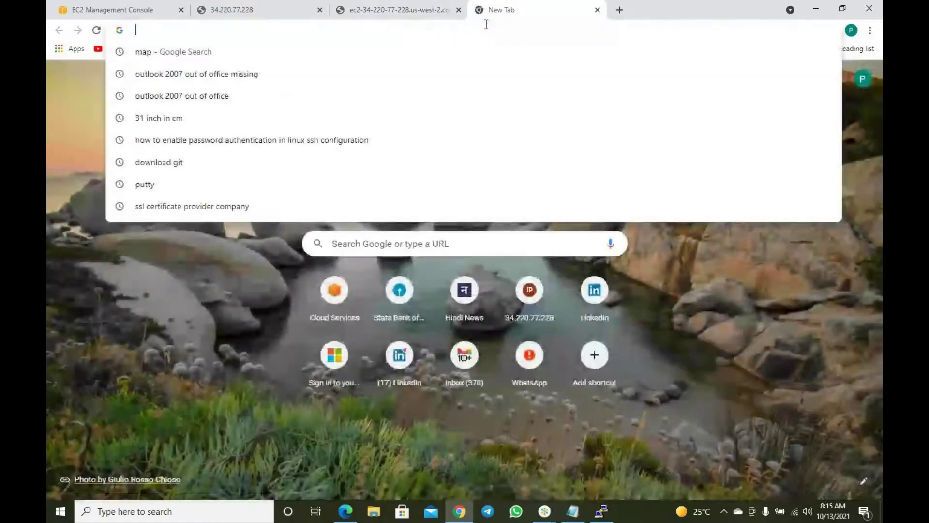
key(ctrl+v)
key(Return)
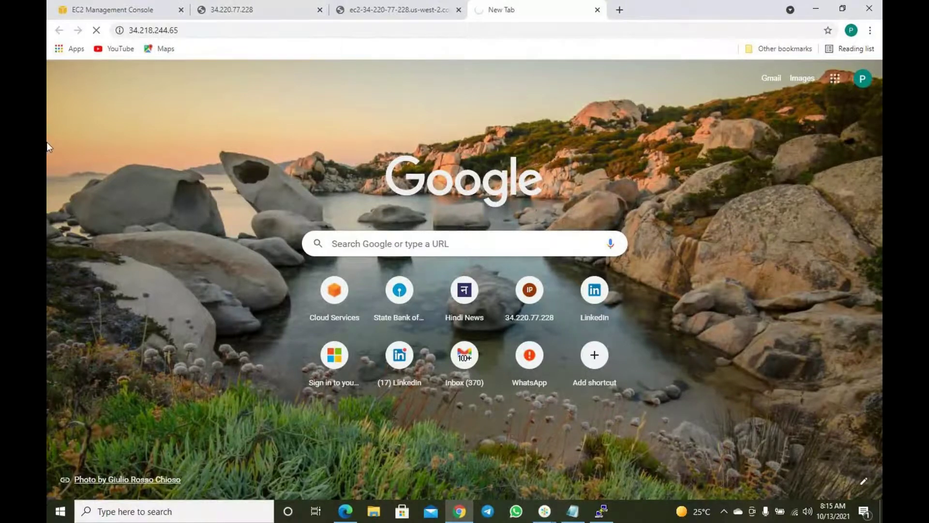
Return to the EC2 instances list, refresh it, and examine the instances' status checks, availability zones and public addresses
click(141, 5)
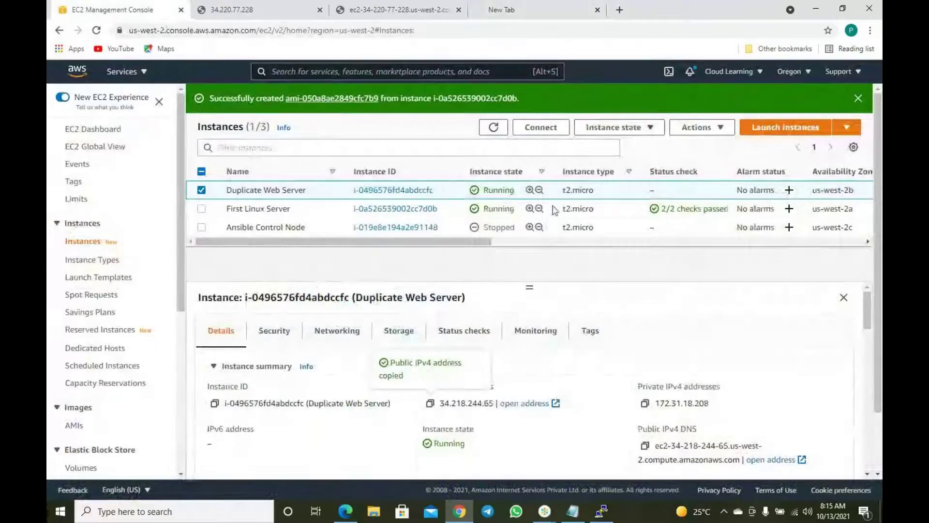
click(493, 127)
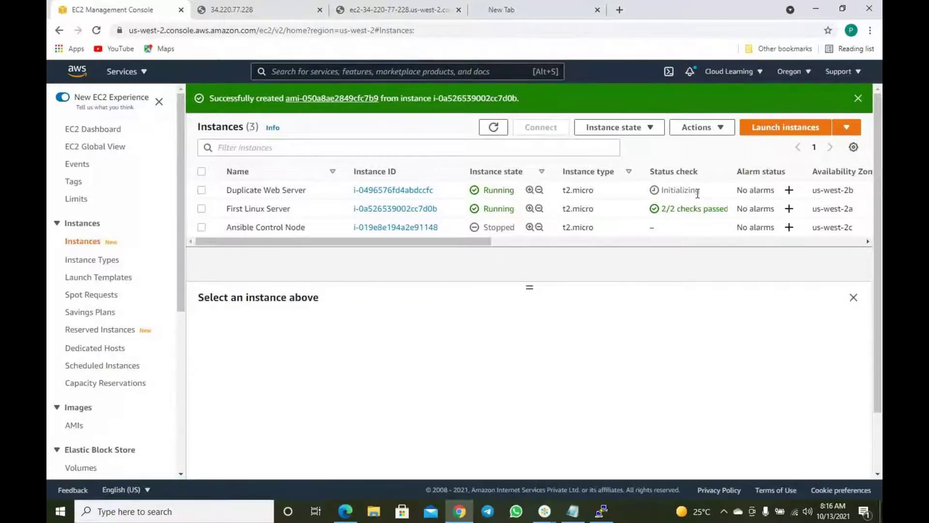
drag(466, 241, 564, 244)
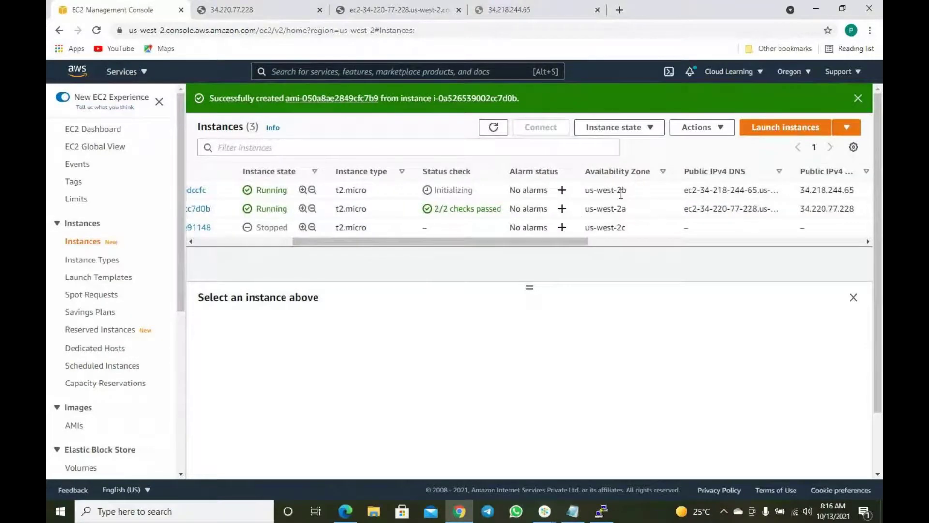
drag(568, 245, 388, 266)
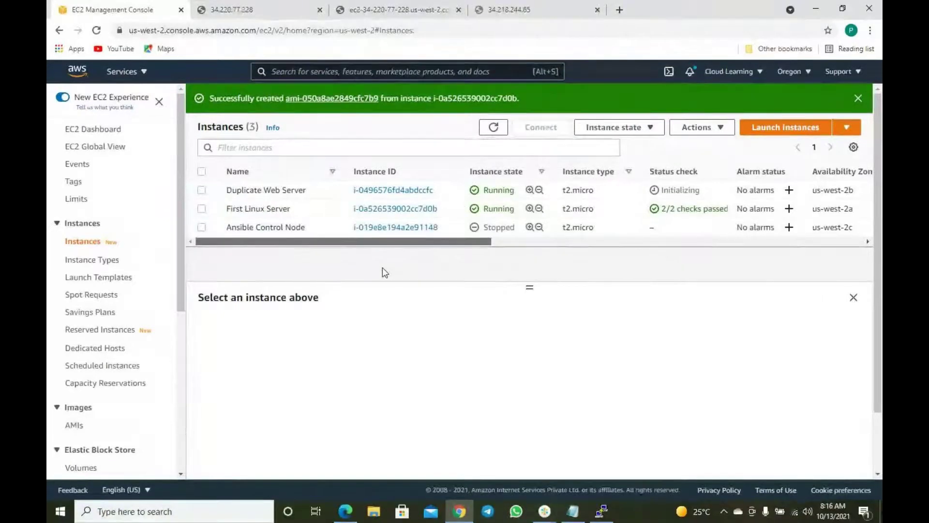
Select Duplicate Web Server and look through its available instance settings, networking and security actions
click(614, 127)
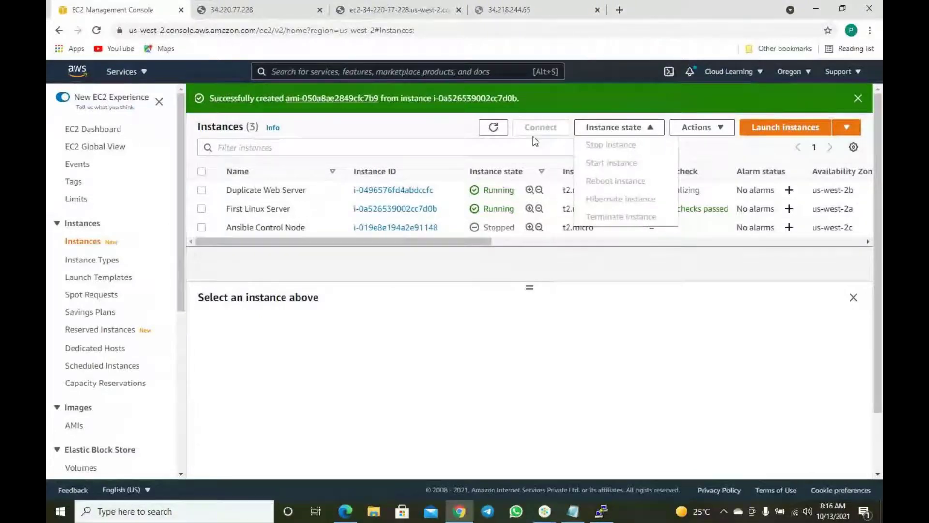
click(589, 102)
click(726, 132)
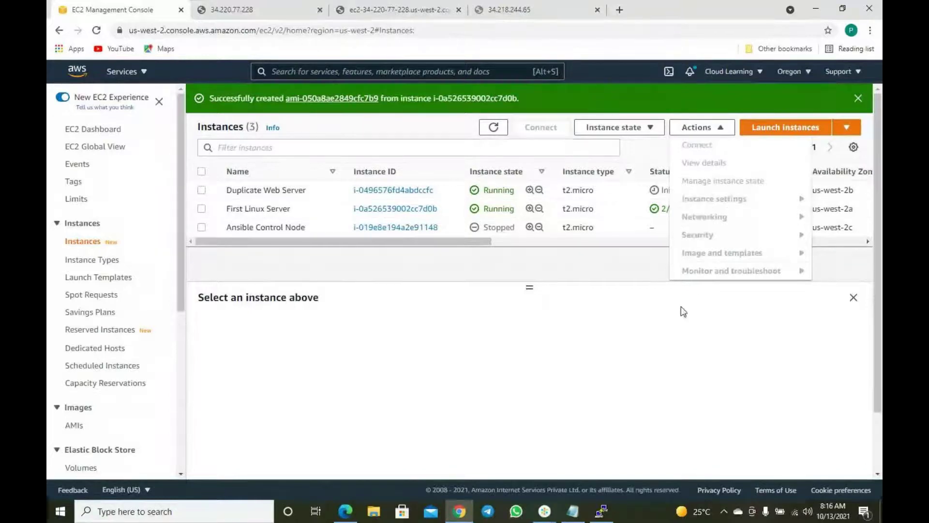
click(202, 190)
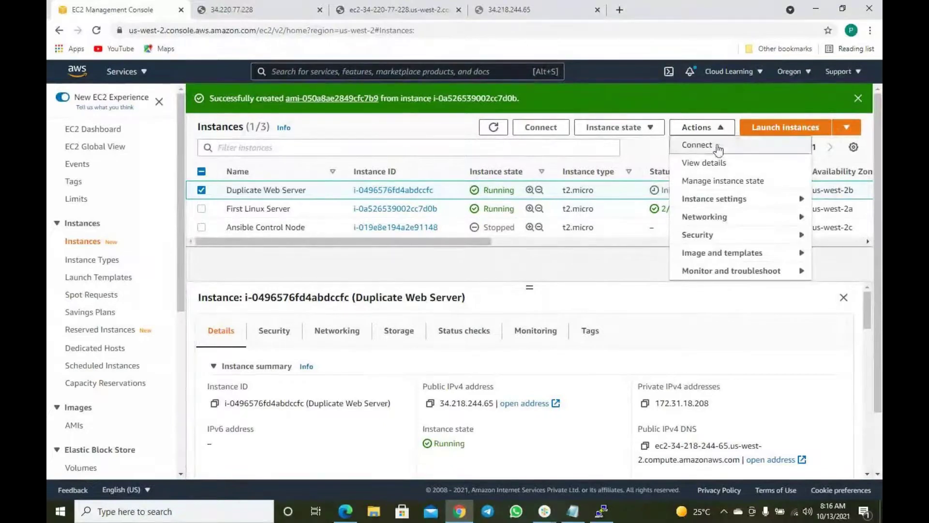
mouse_move(730, 201)
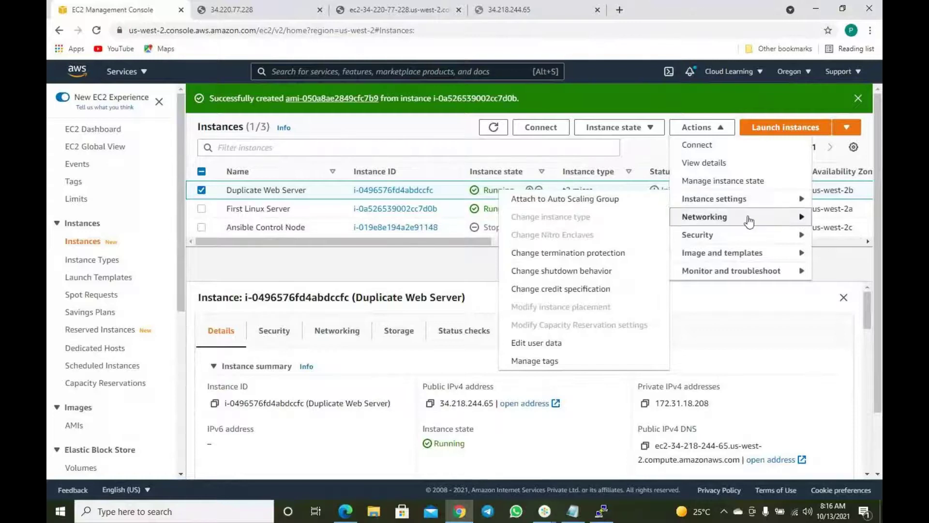
mouse_move(749, 222)
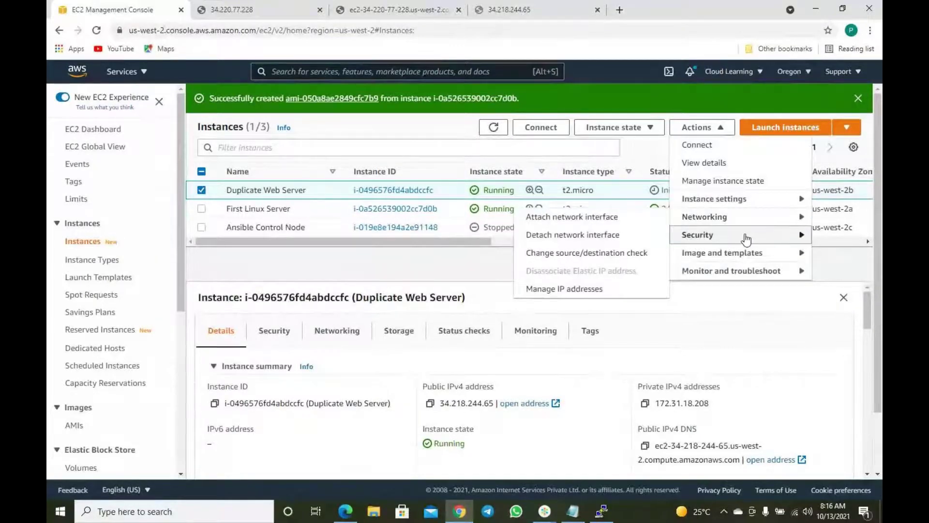
mouse_move(747, 239)
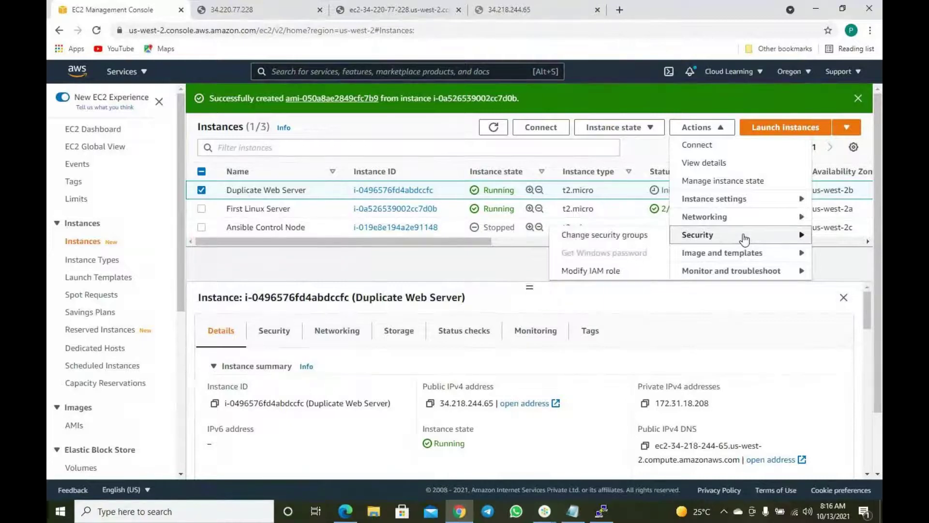
Check the security groups associated with the Duplicate Web Server instance, and leave the change page without saving
click(615, 239)
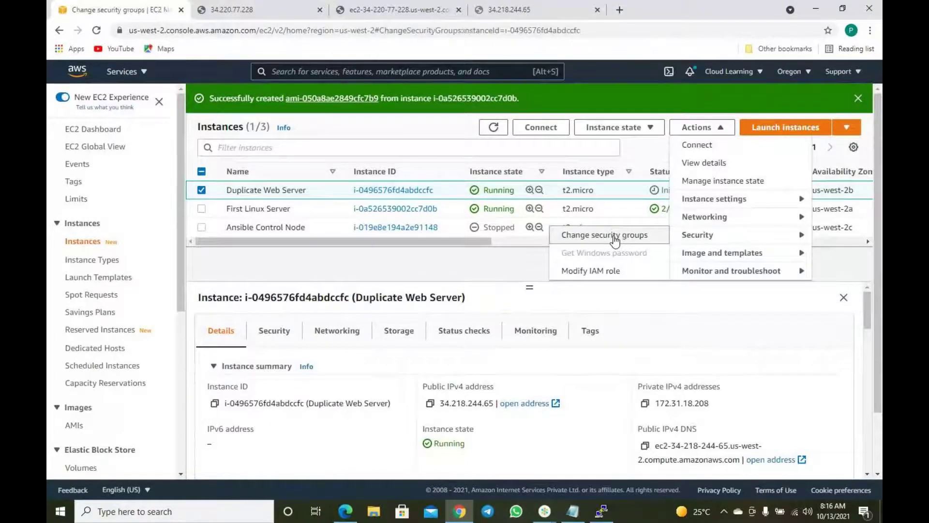
scroll(276, 358, down, 1)
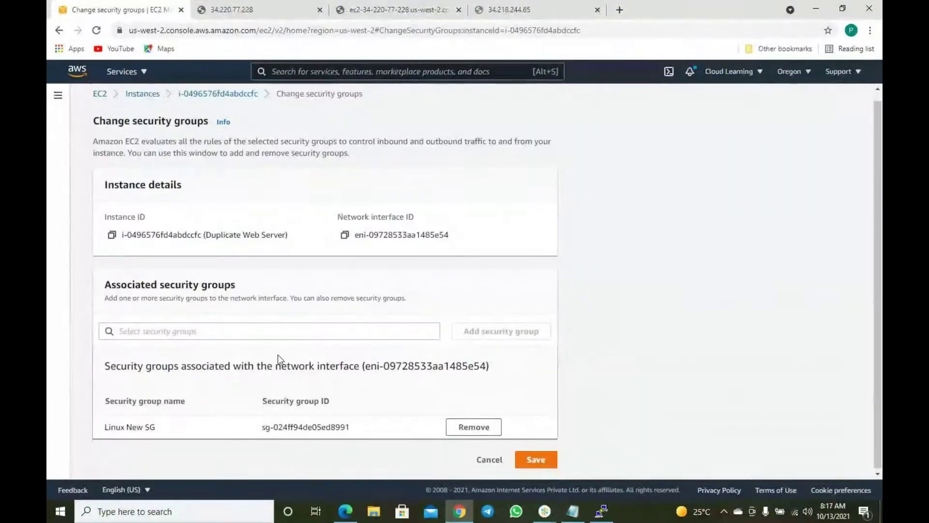
click(349, 335)
click(609, 269)
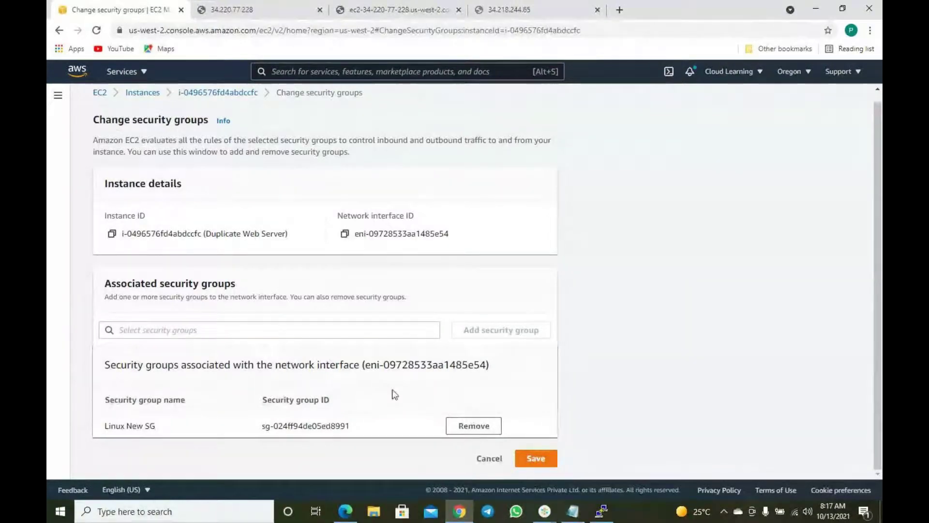
click(489, 459)
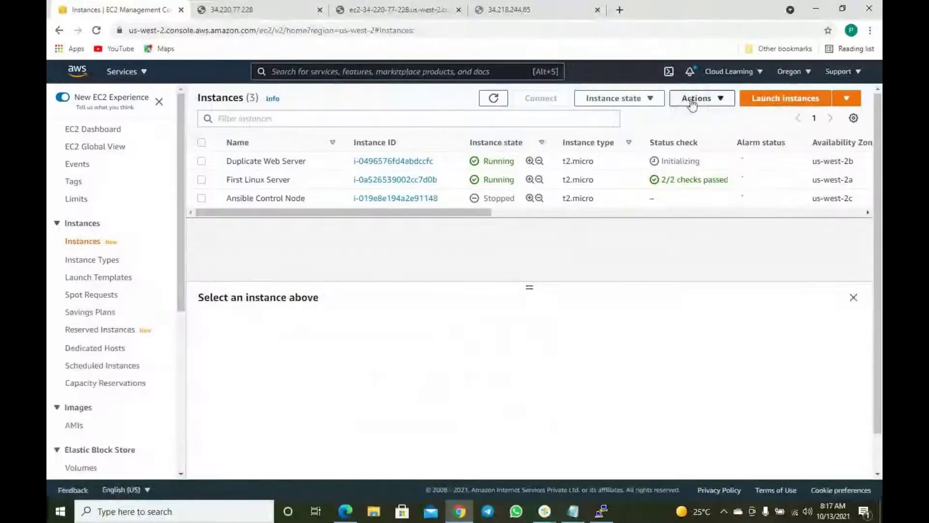
Get the system log of the Duplicate Web Server instance from its monitoring and troubleshooting options and look through it
click(693, 101)
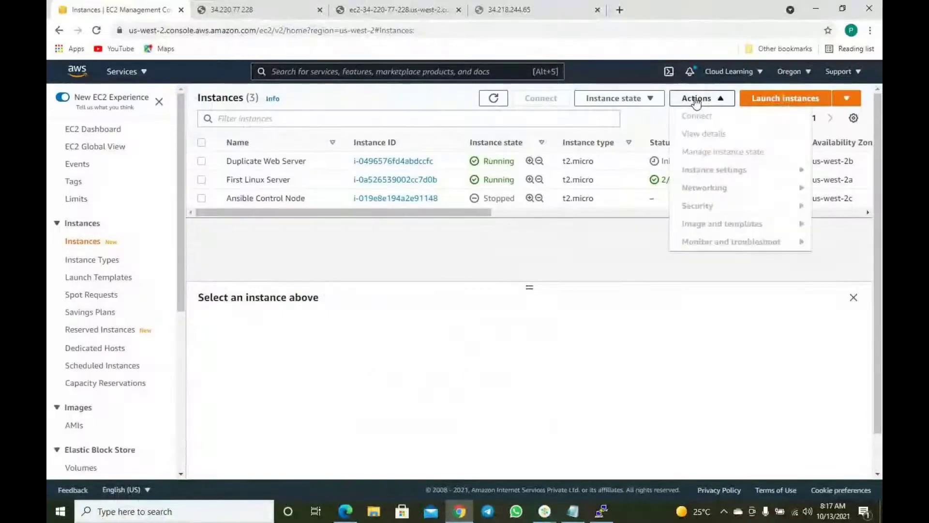
click(202, 162)
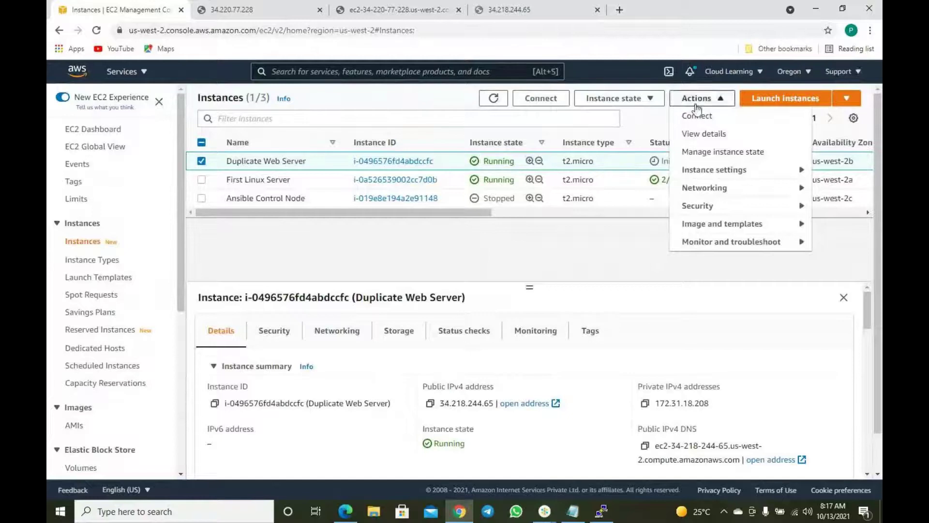
mouse_move(748, 214)
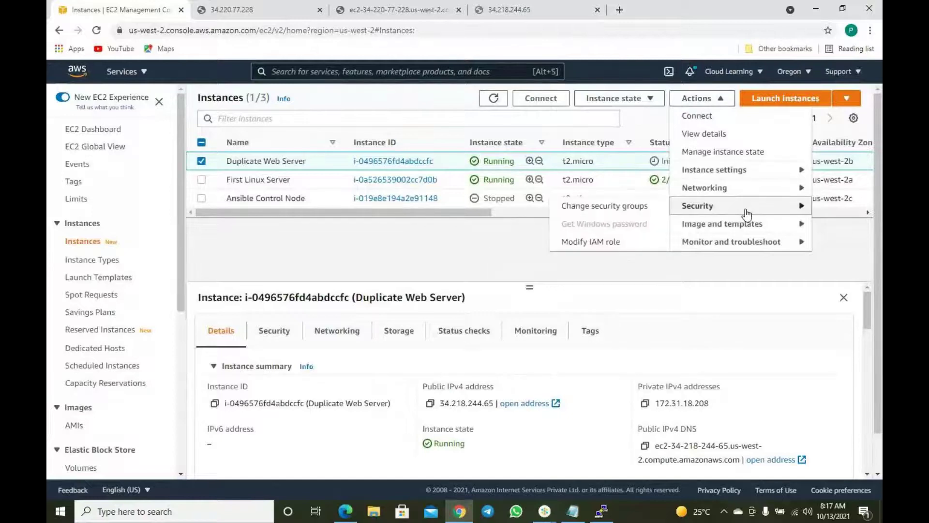
mouse_move(731, 232)
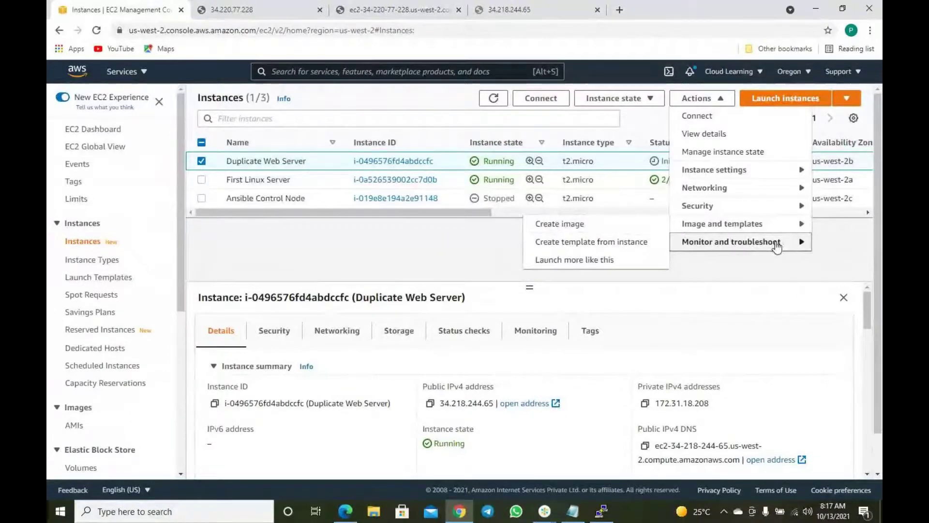
mouse_move(777, 248)
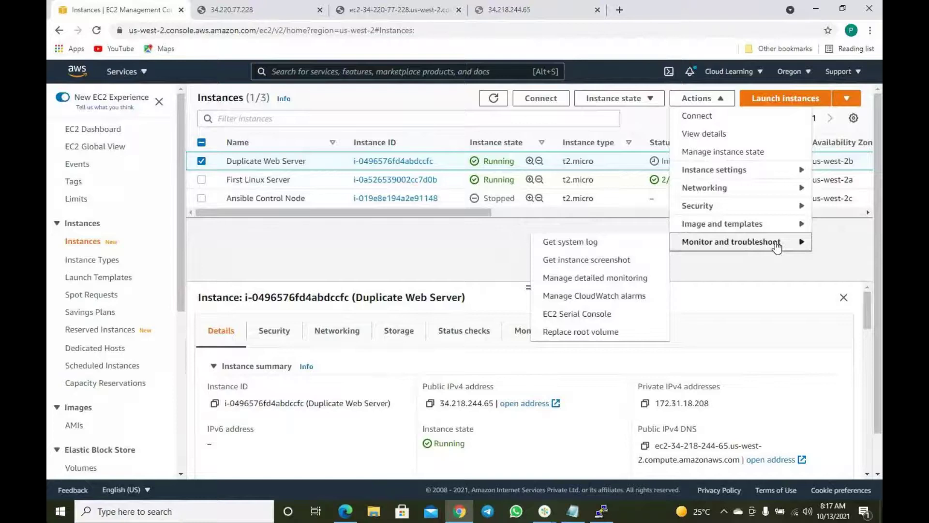
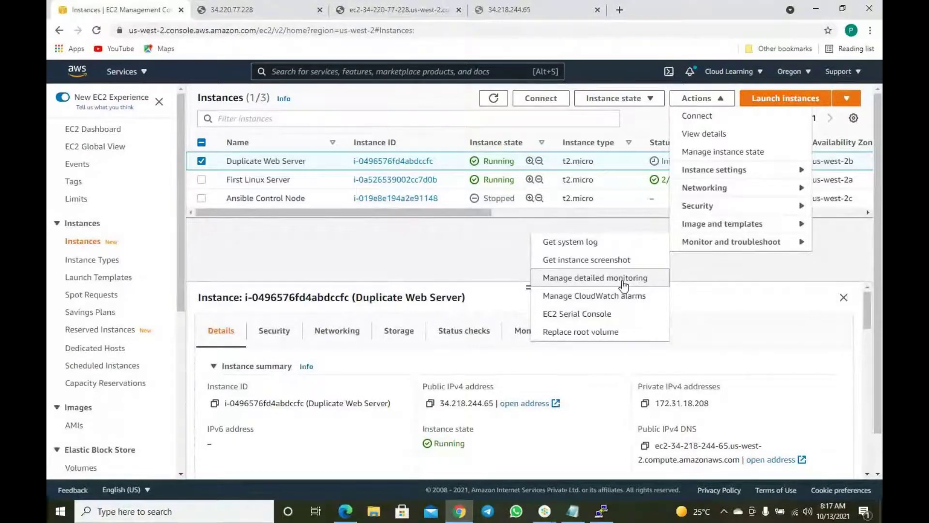
click(592, 246)
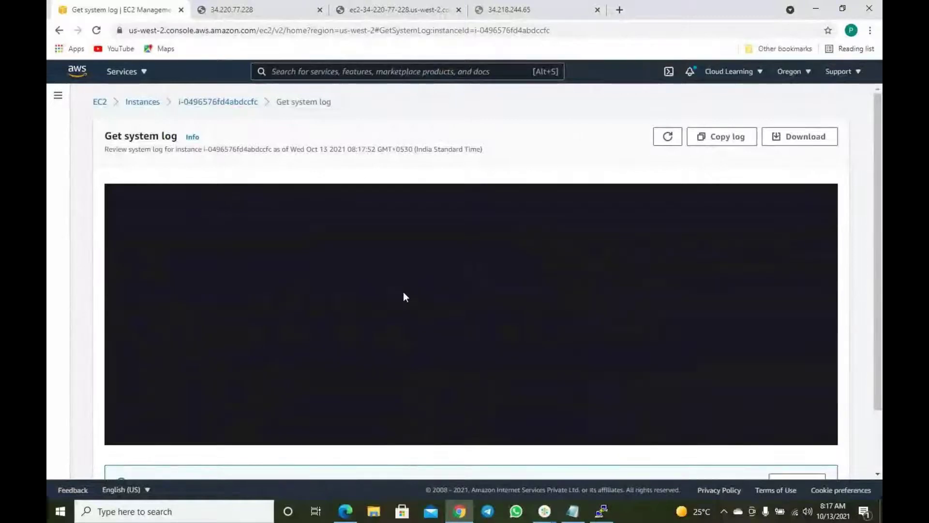
scroll(392, 288, down, 3)
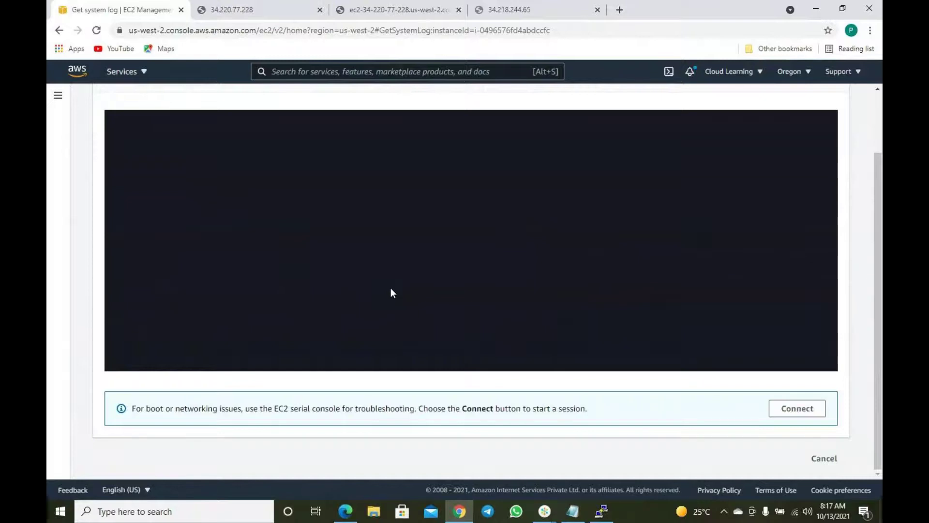
scroll(391, 292, up, 3)
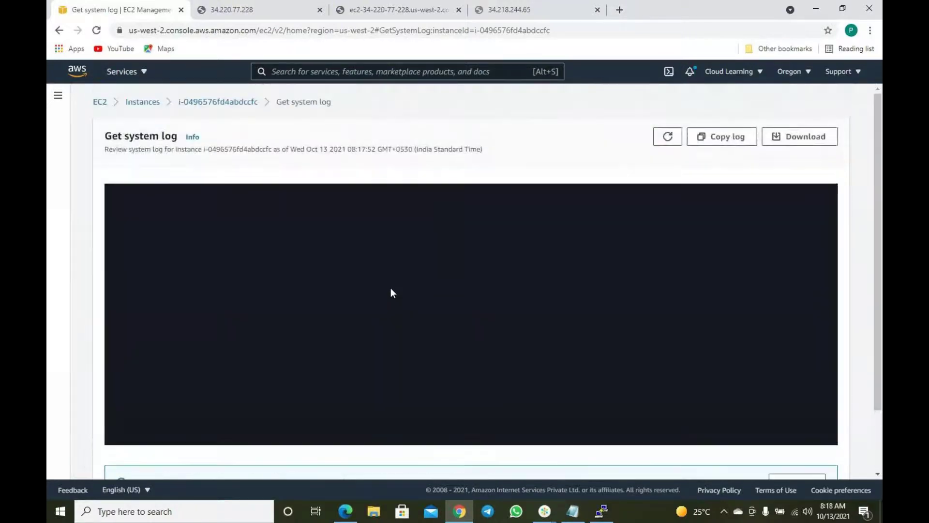
scroll(619, 370, down, 3)
Check the EC2 Serial Console page for the instance, and return to the system log to refresh it
click(797, 412)
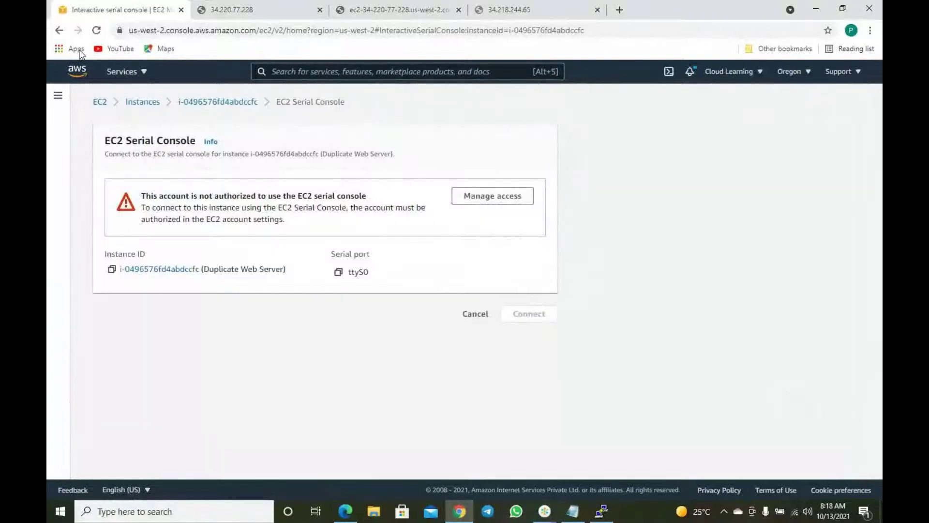
click(58, 30)
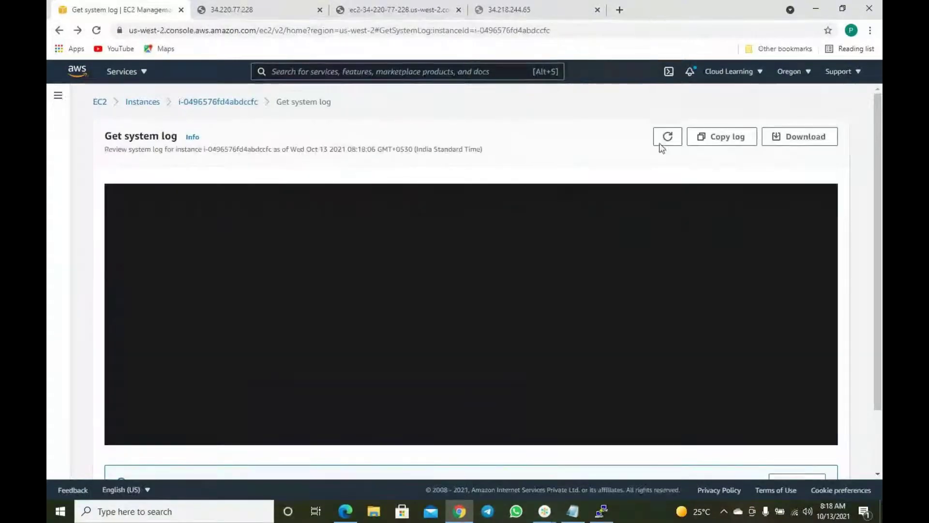
click(668, 138)
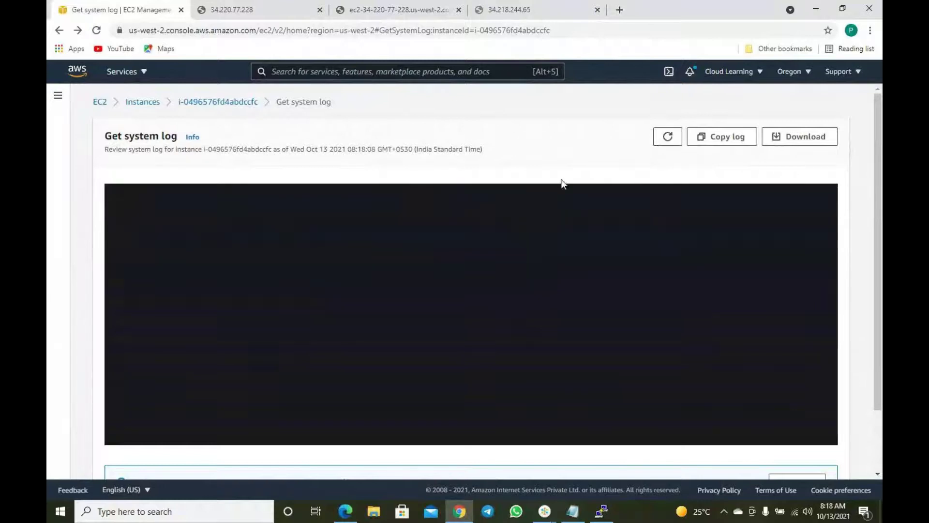
scroll(537, 199, down, 1)
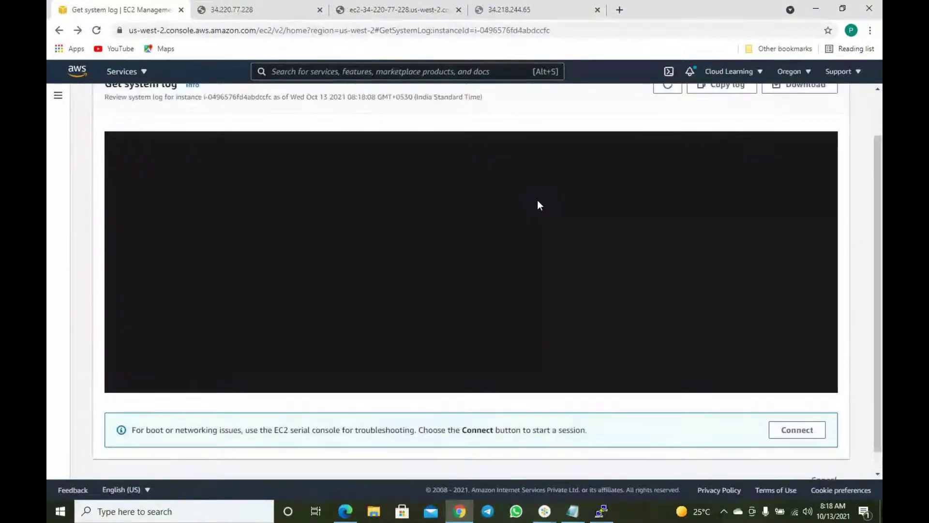
scroll(537, 199, up, 1)
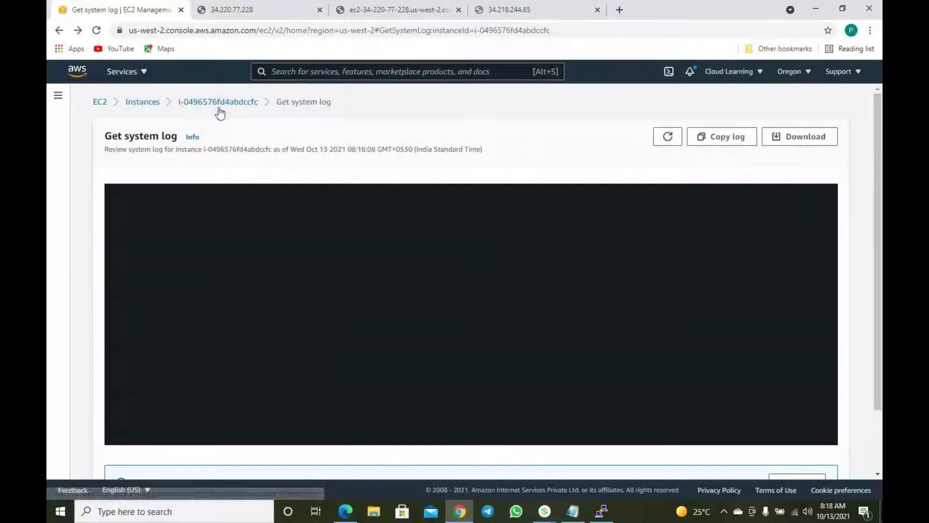
Get the instance screenshot of Duplicate Web Server and examine its console output
click(218, 103)
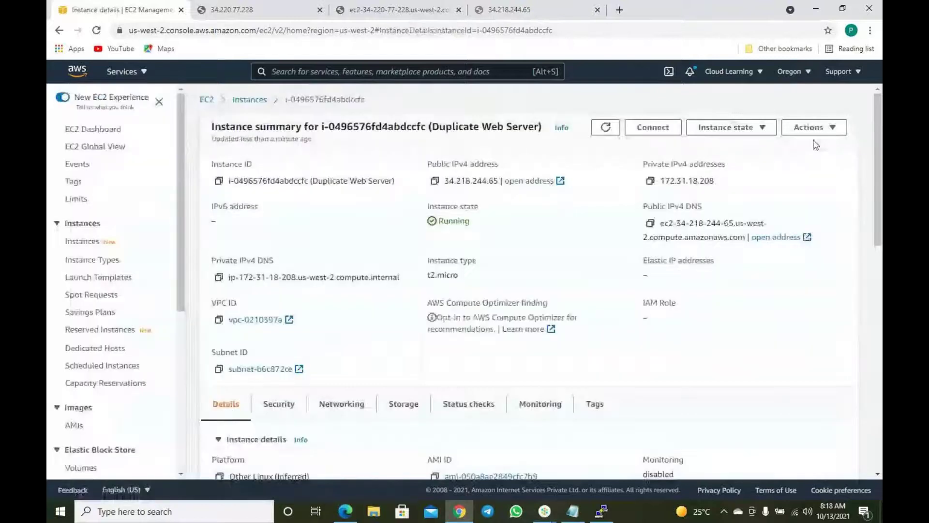
click(812, 128)
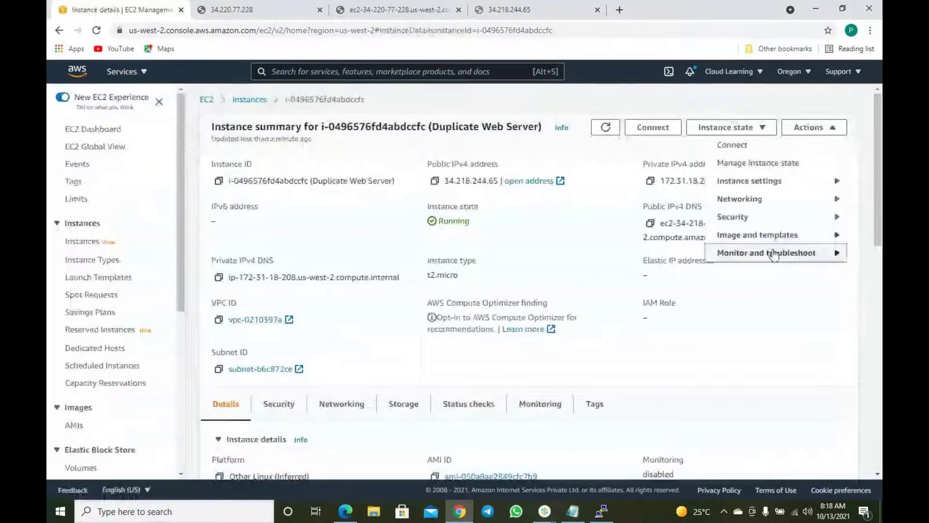
click(622, 271)
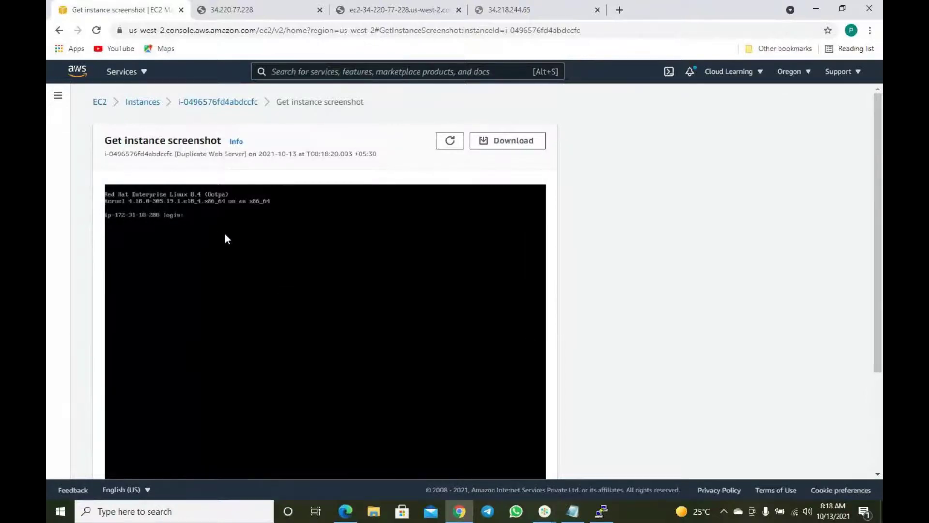
scroll(260, 237, down, 3)
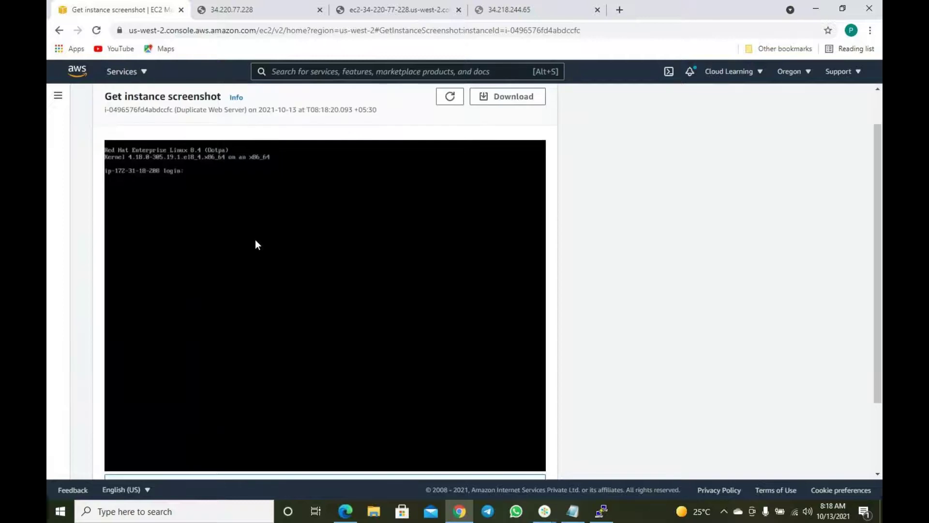
scroll(255, 242, up, 5)
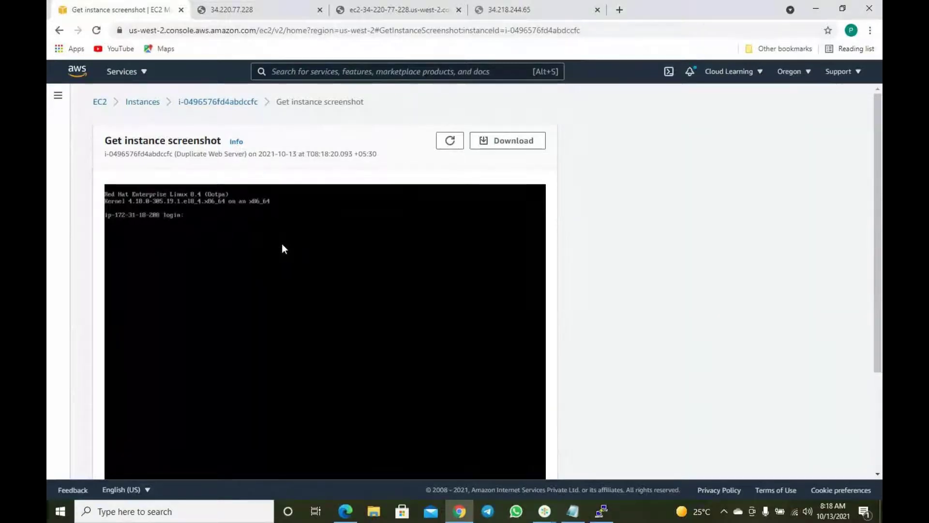
Return to the full EC2 instances list and refresh it to check the status checks
click(220, 103)
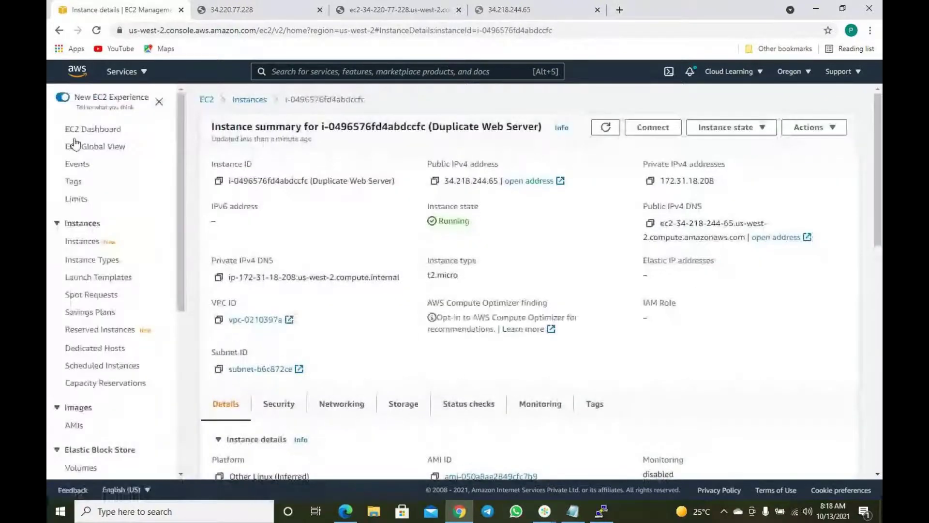
click(249, 99)
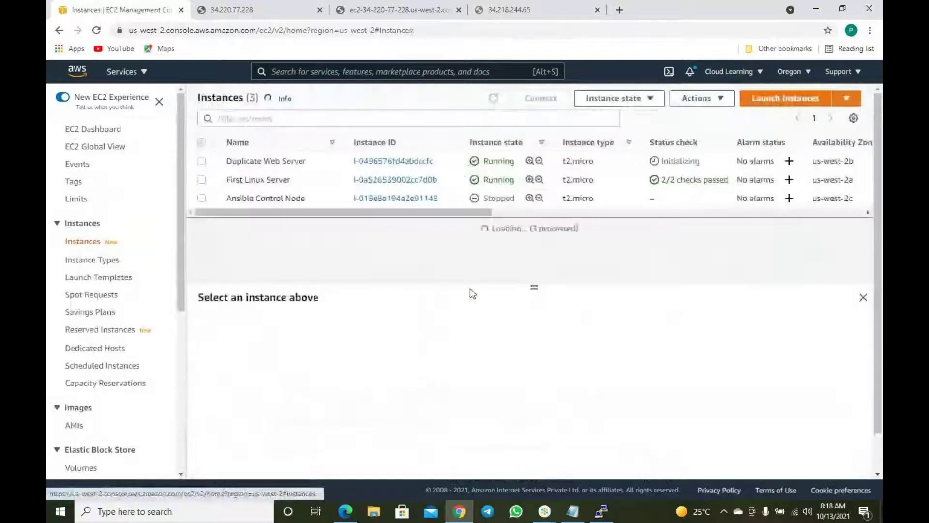
click(493, 99)
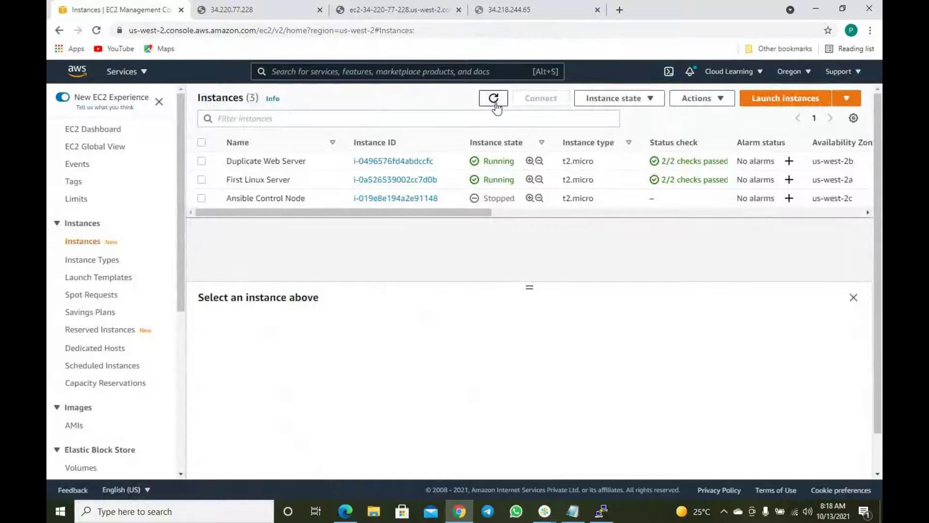
Copy the public IPv4 address of Duplicate Web Server and reload its web page at 34.218.244.65
click(201, 161)
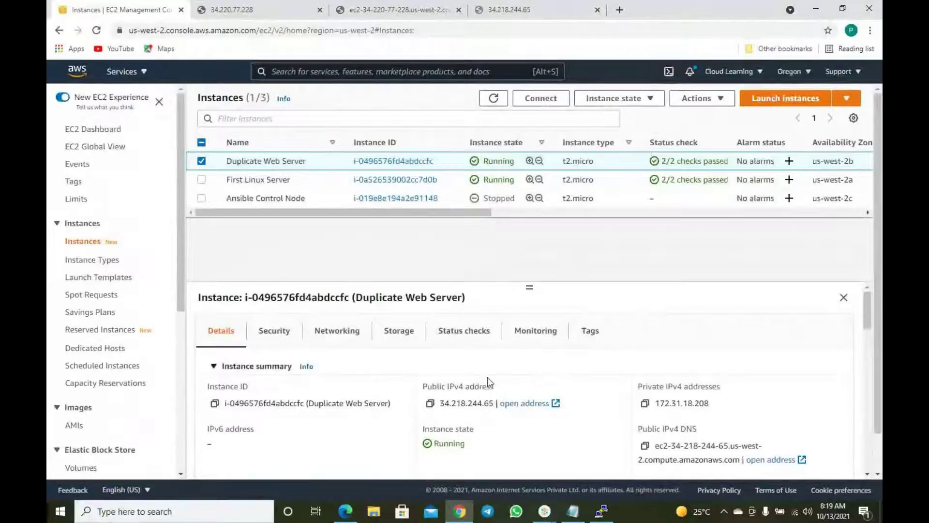
click(430, 404)
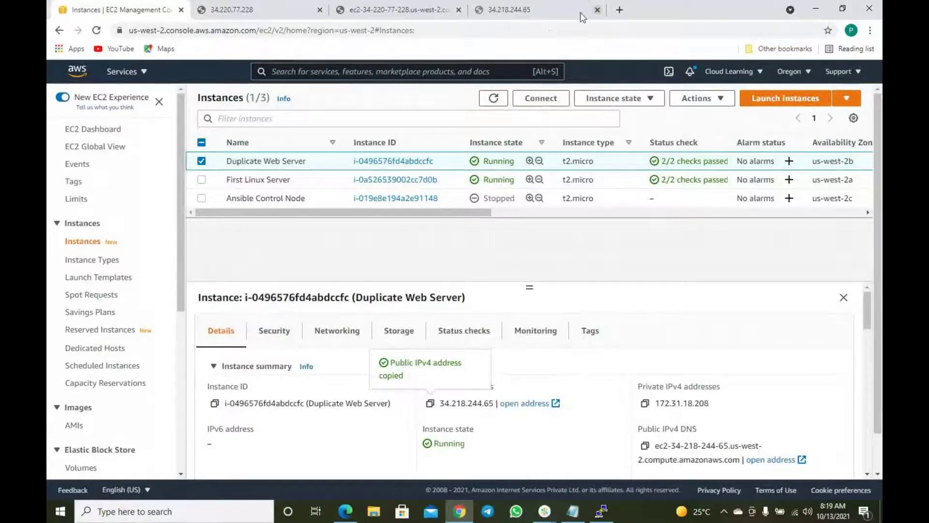
click(557, 14)
click(96, 30)
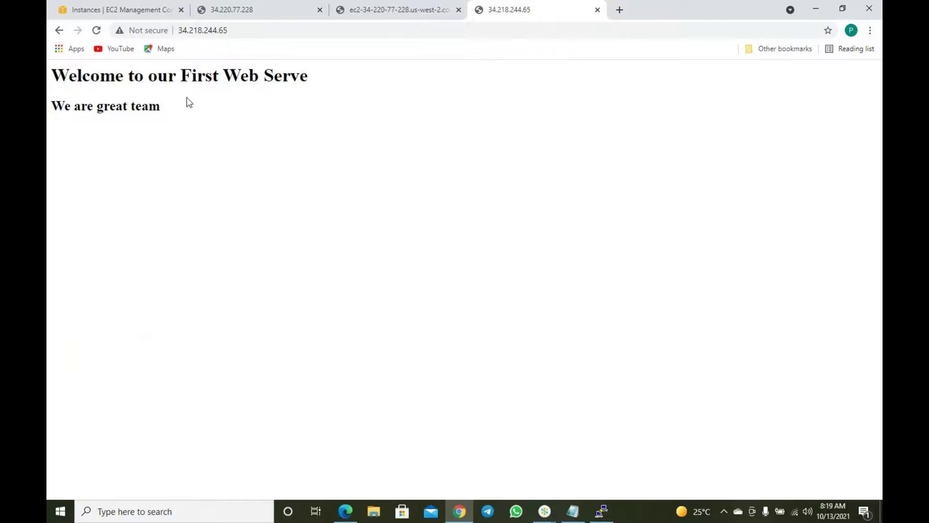
drag(188, 103, 145, 76)
click(326, 143)
Review the web server setup commands in the AWS Notes 13-10-21.txt file in Notepad, and return to the EC2 instances list
click(572, 513)
click(584, 327)
scroll(586, 264, up, 2)
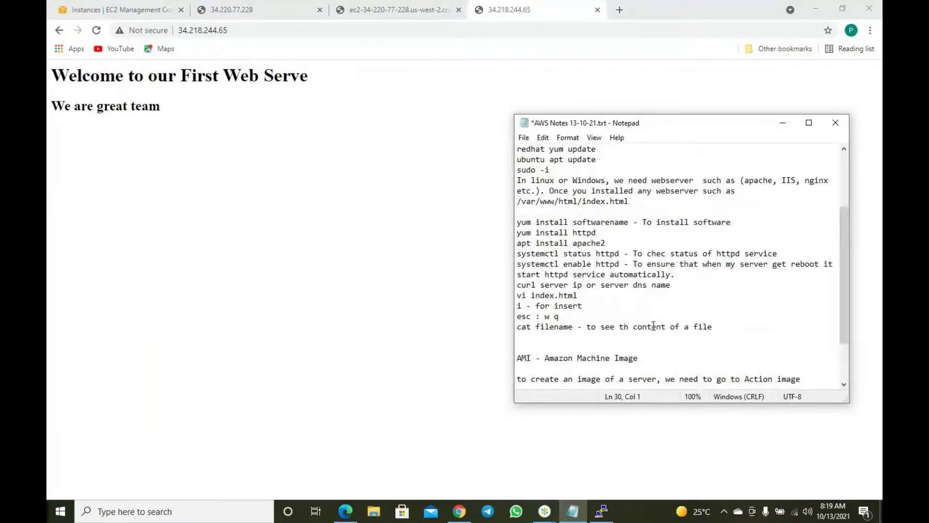
drag(720, 332, 521, 213)
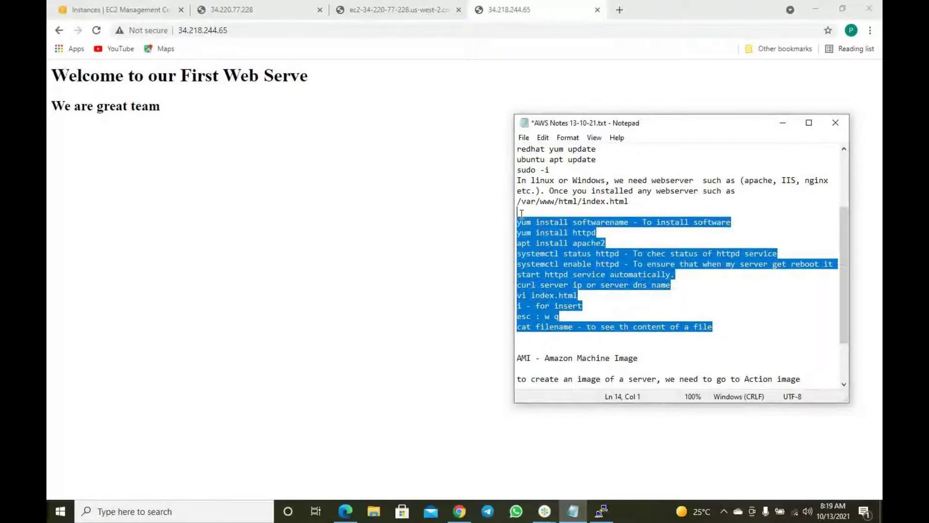
click(624, 326)
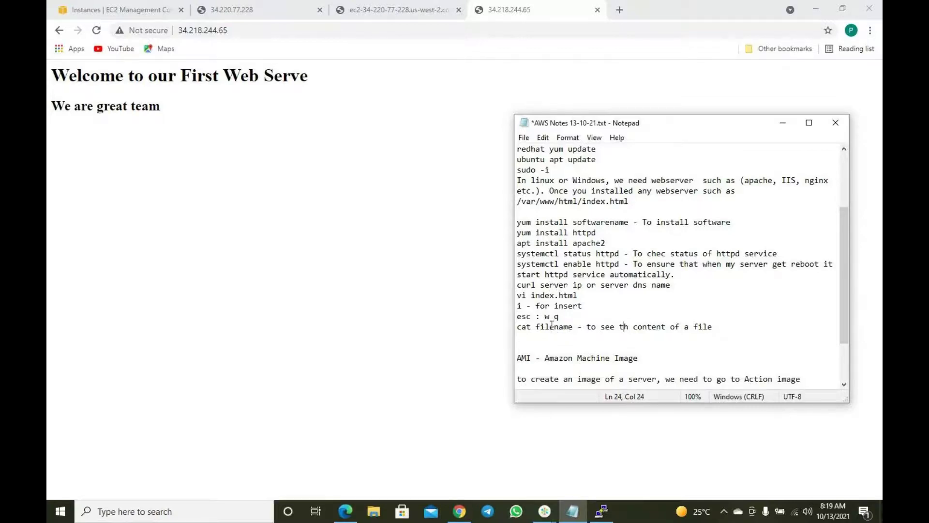
drag(578, 295, 547, 295)
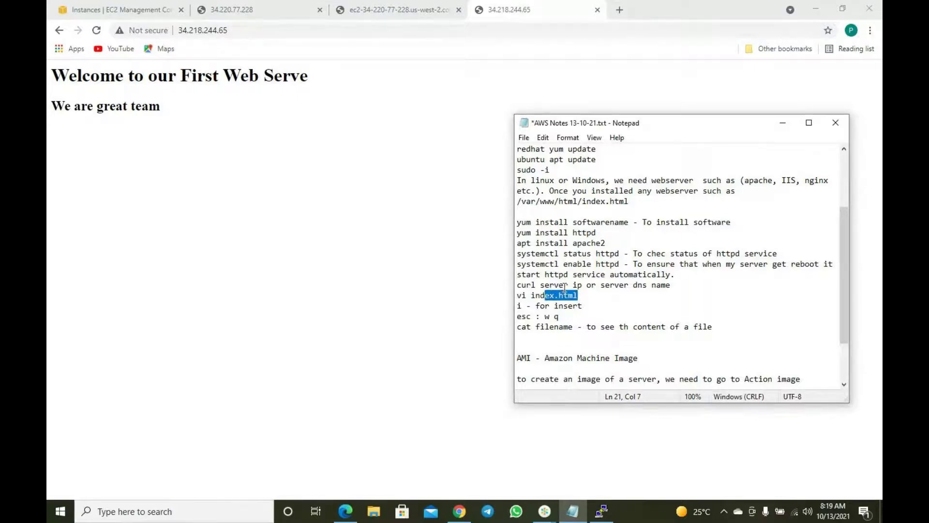
click(305, 124)
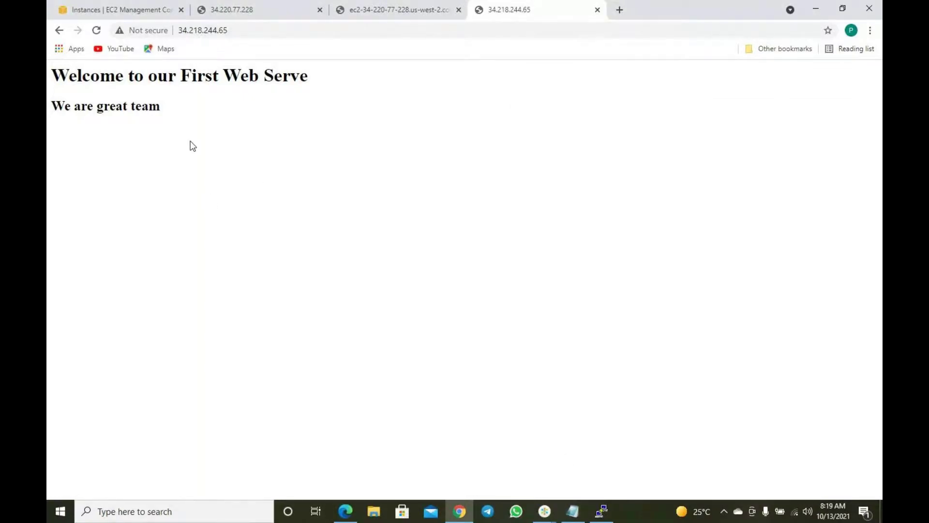
click(116, 9)
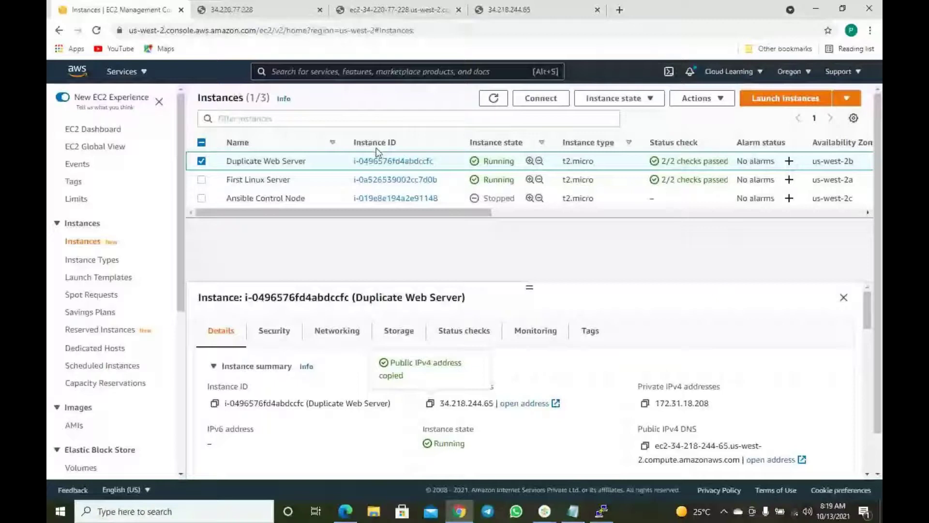
Refresh the EC2 instances list and select First Linux Server to view its details
click(494, 99)
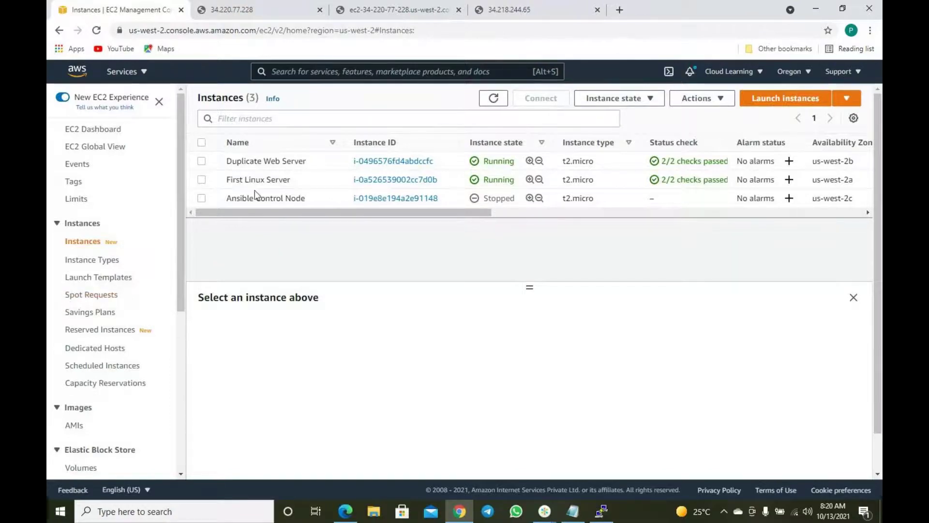
click(615, 182)
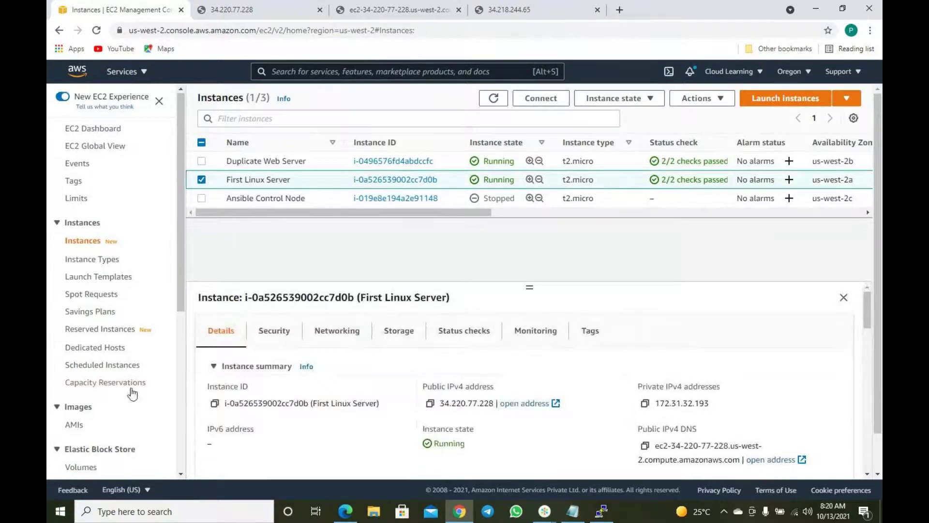
scroll(134, 395, down, 1)
scroll(134, 394, down, 4)
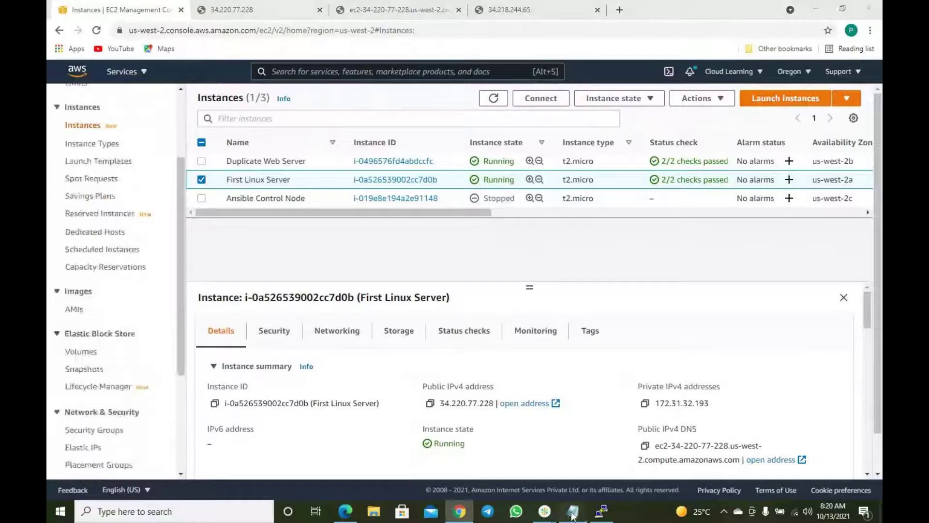
Review the assignment at the end of AWS Notes 13-10-21.txt in Notepad, and return to the EC2 instances list
click(572, 510)
scroll(774, 338, down, 2)
drag(787, 378, 511, 366)
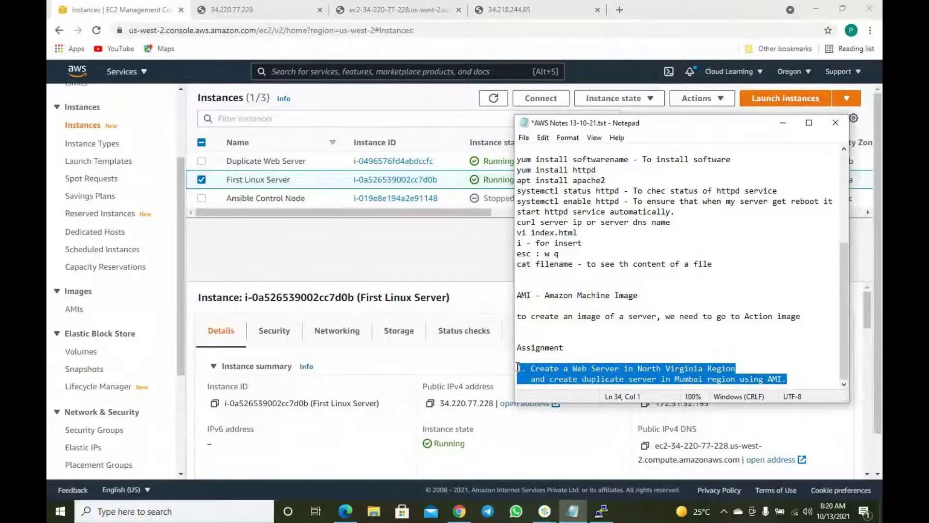
click(502, 237)
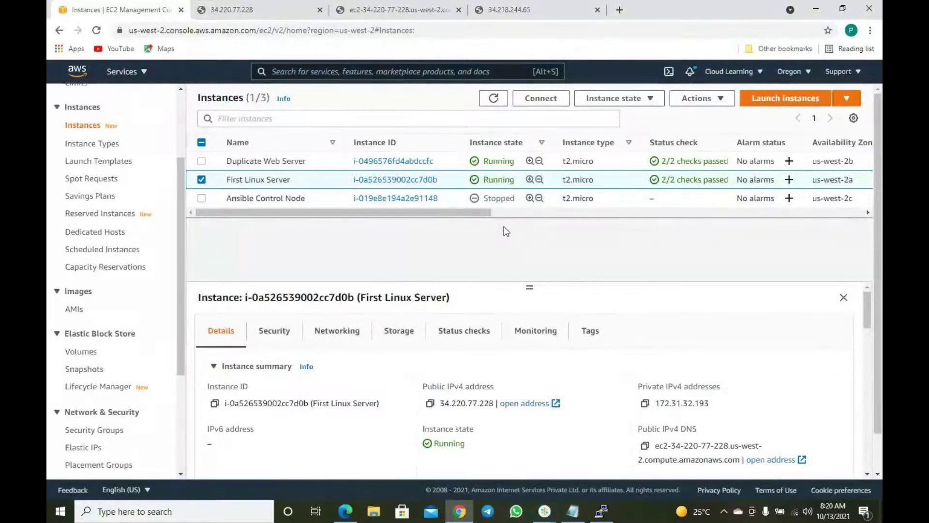
click(725, 102)
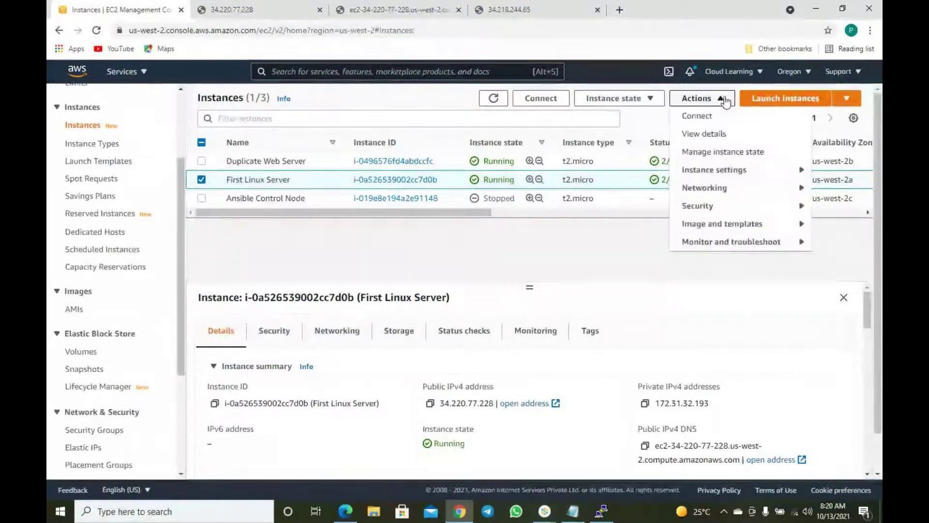
click(533, 58)
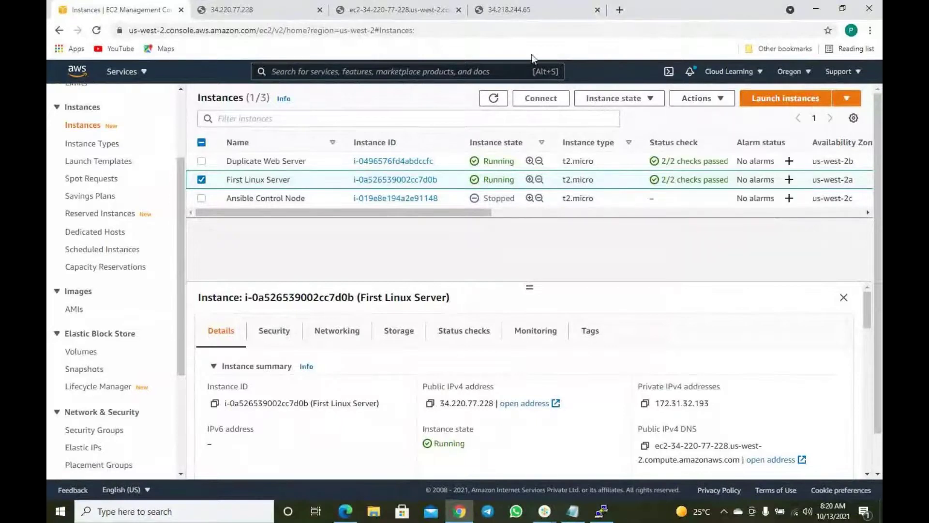
Close all open web server page tabs, including 34.220.77.228 and 34.218.244.65, leaving only the EC2 console open
click(256, 9)
click(373, 8)
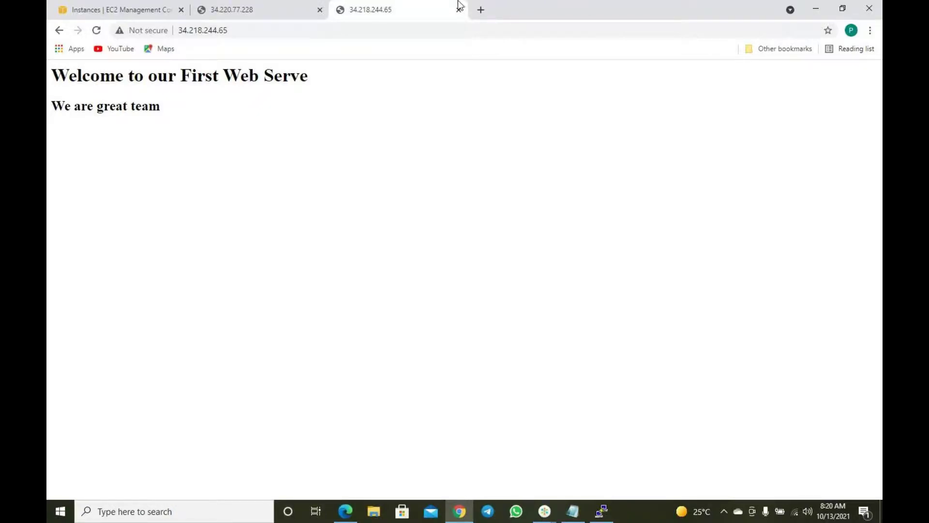
click(459, 10)
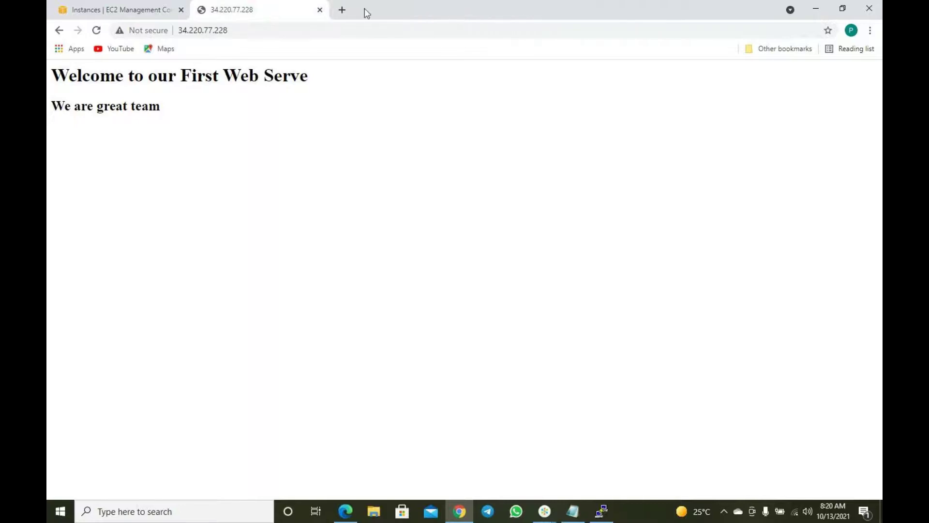
click(320, 10)
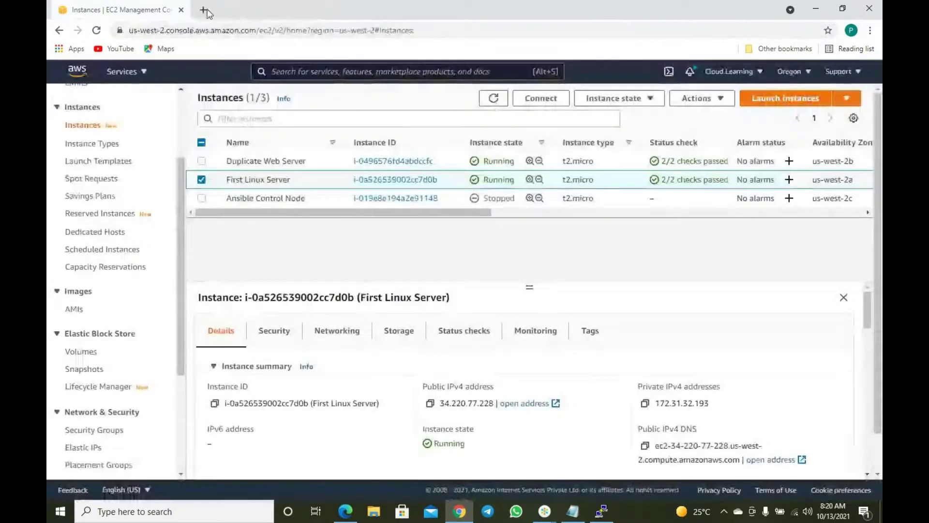
Open a new browser tab and recheck the AMI web server assignment in AWS Notes 13-10-21.txt in Notepad
click(205, 10)
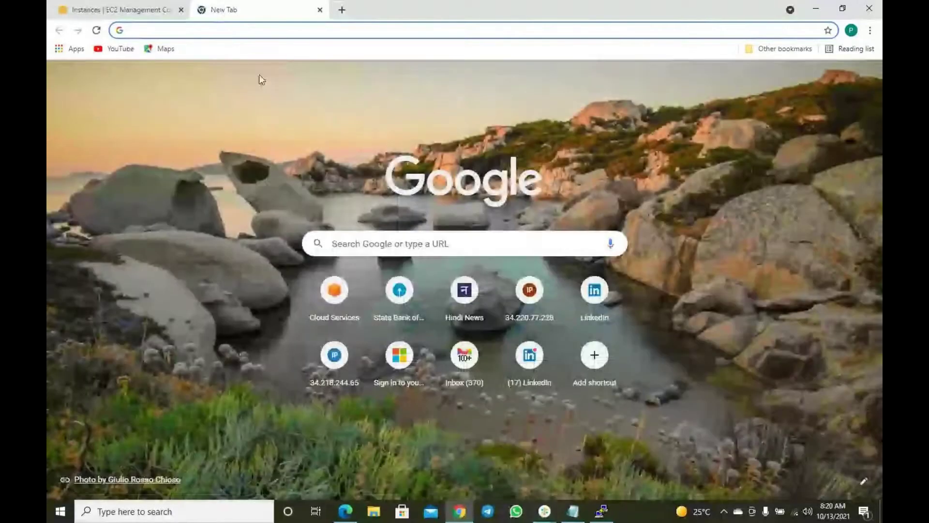
click(239, 31)
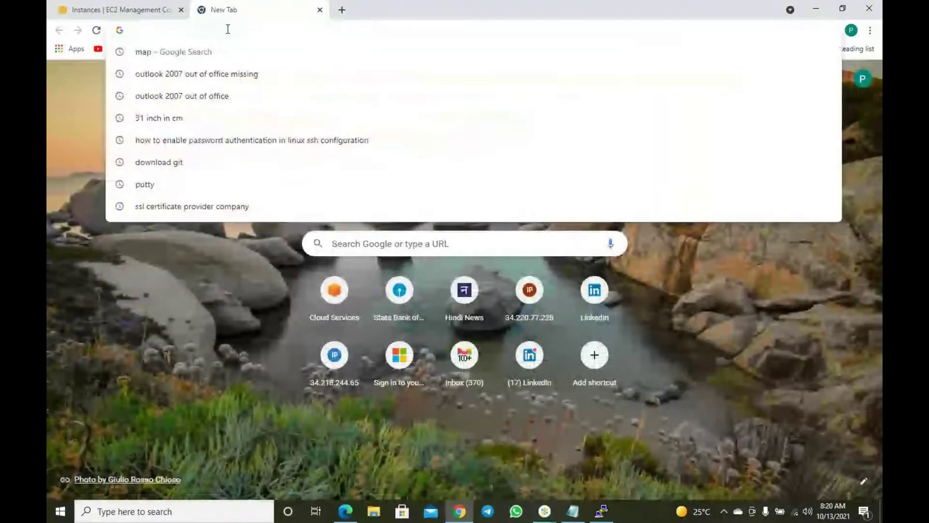
click(581, 517)
click(664, 308)
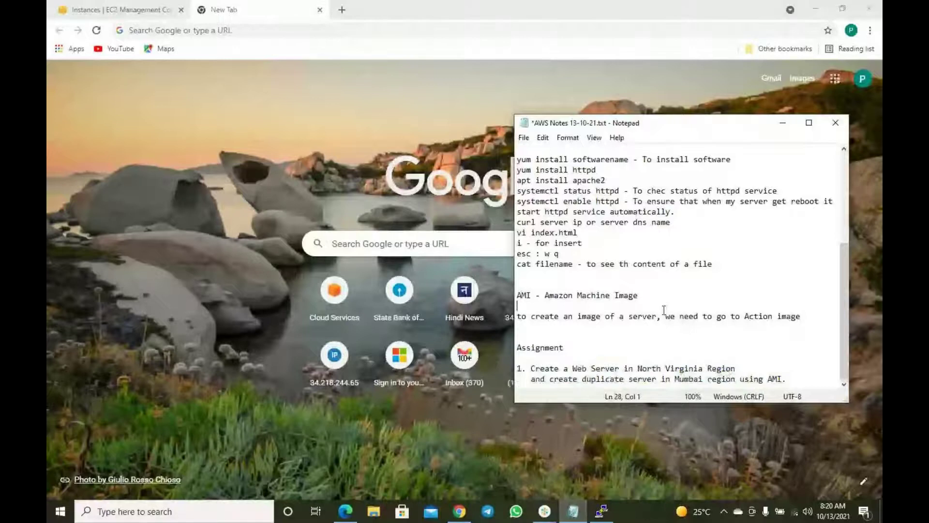
click(789, 377)
click(243, 29)
text(go)
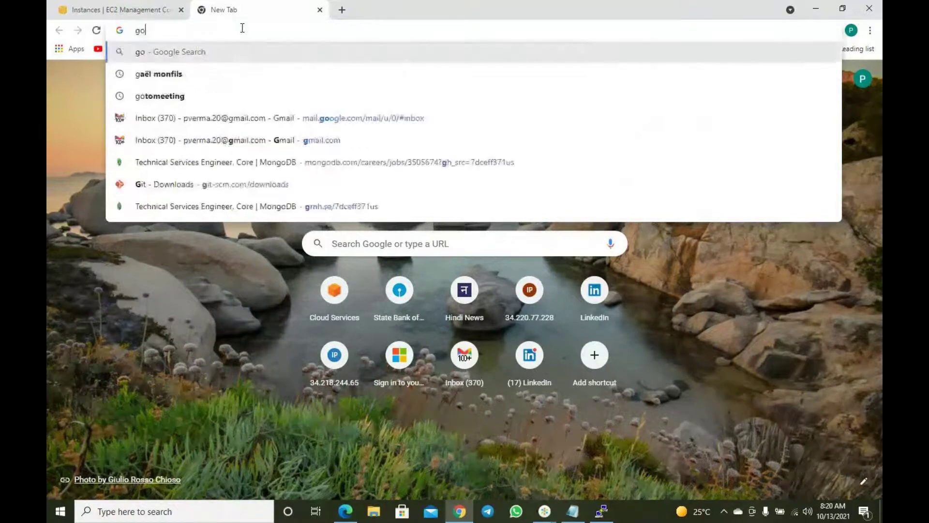
text(ogle.co.)
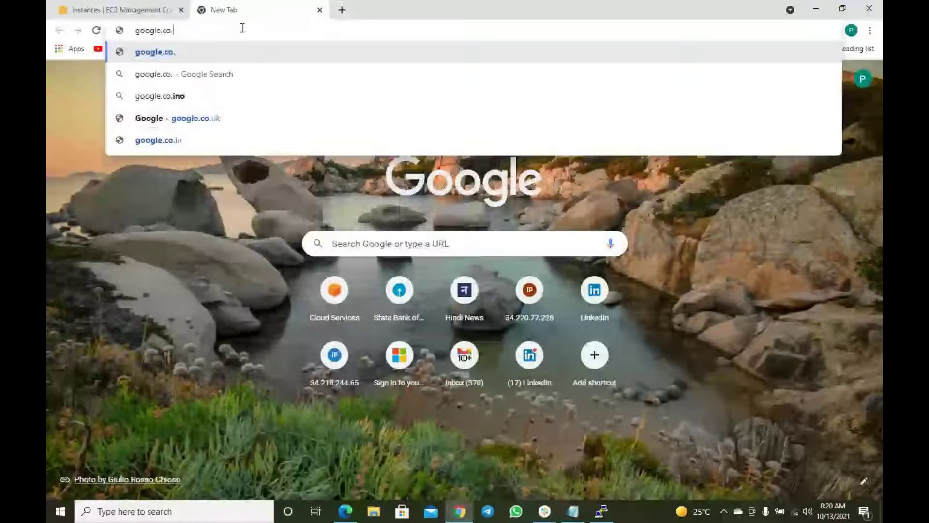
key(BackSpace)
key(BackSpace)
key(BackSpace)
key(BackSpace)
key(BackSpace)
key(BackSpace)
key(BackSpace)
key(BackSpace)
key(BackSpace)
key(BackSpace)
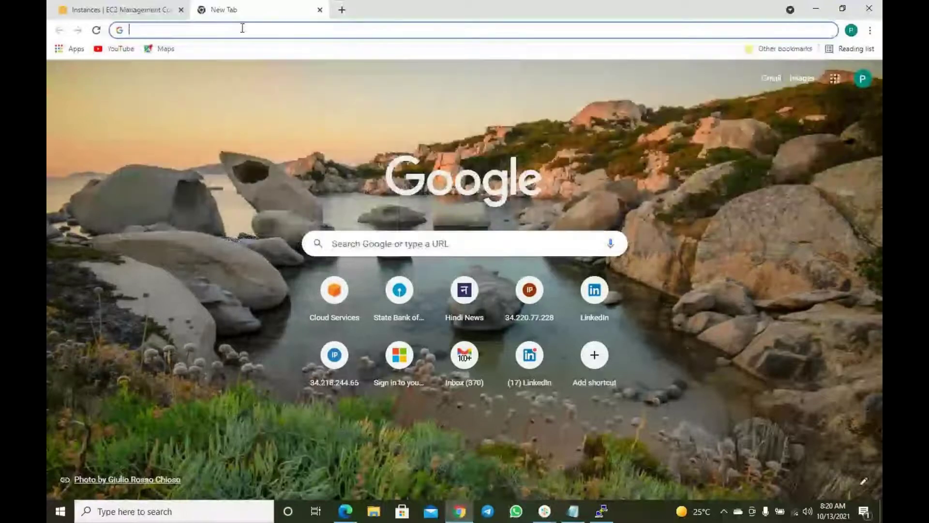
Search Google for "install website windows server using iis server"
text(install i)
key(BackSpace)
text(web se)
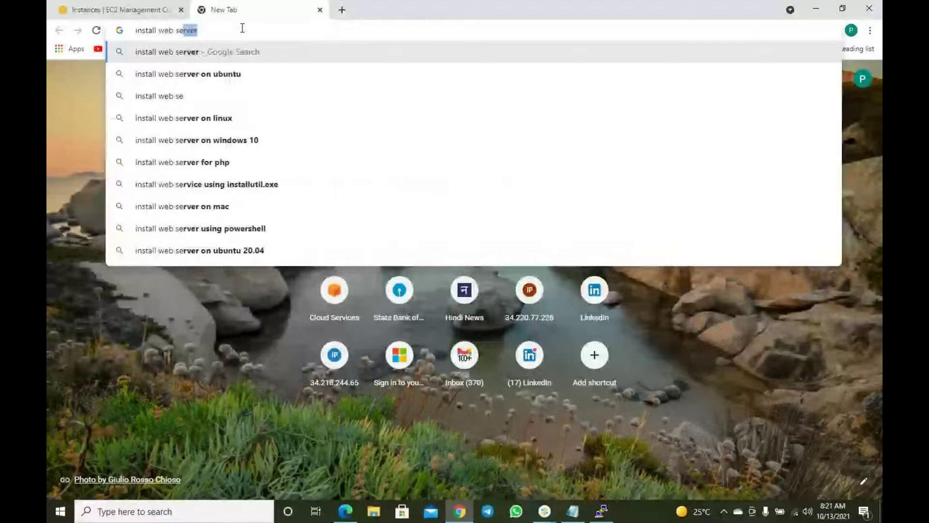
key(BackSpace)
key(BackSpace)
key(BackSpace)
key(BackSpace)
text(siteon w)
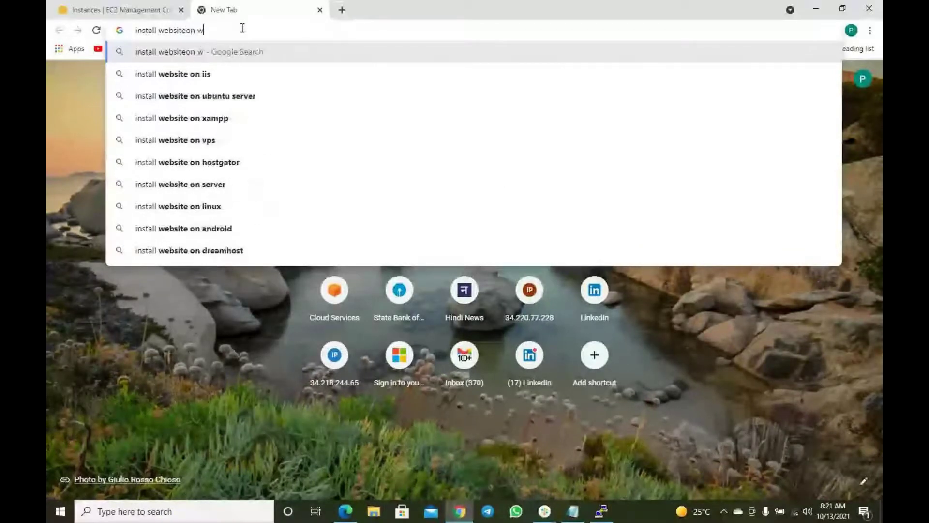
key(BackSpace)
key(BackSpace)
key(BackSpace)
key(BackSpace)
text(windo)
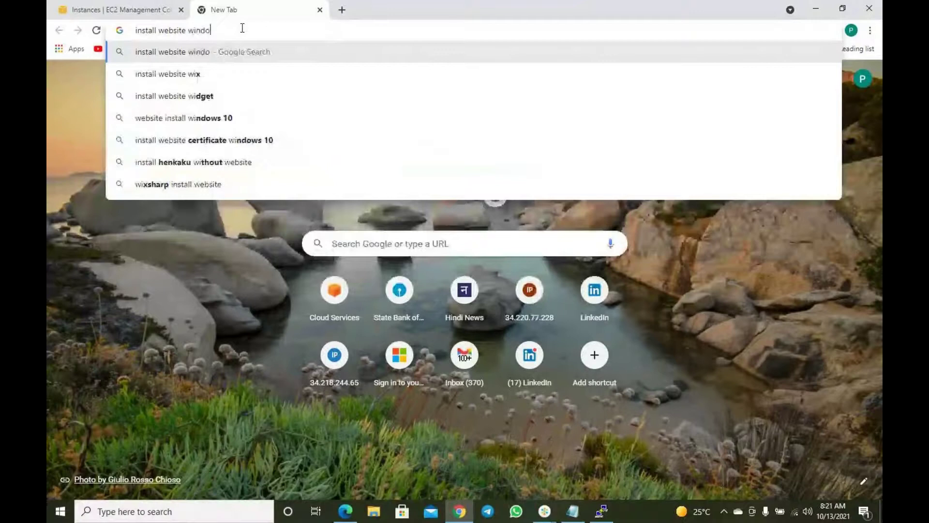
text(ws server uss)
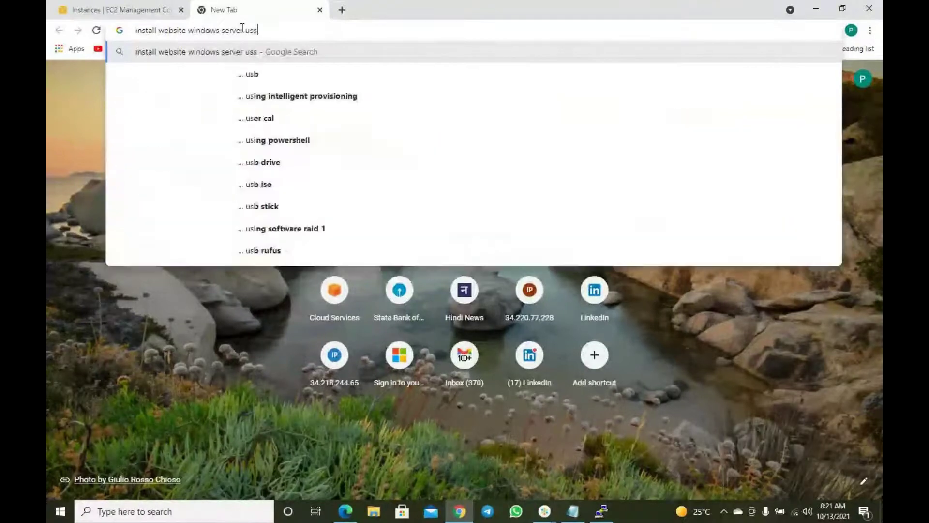
key(BackSpace)
text(ing i)
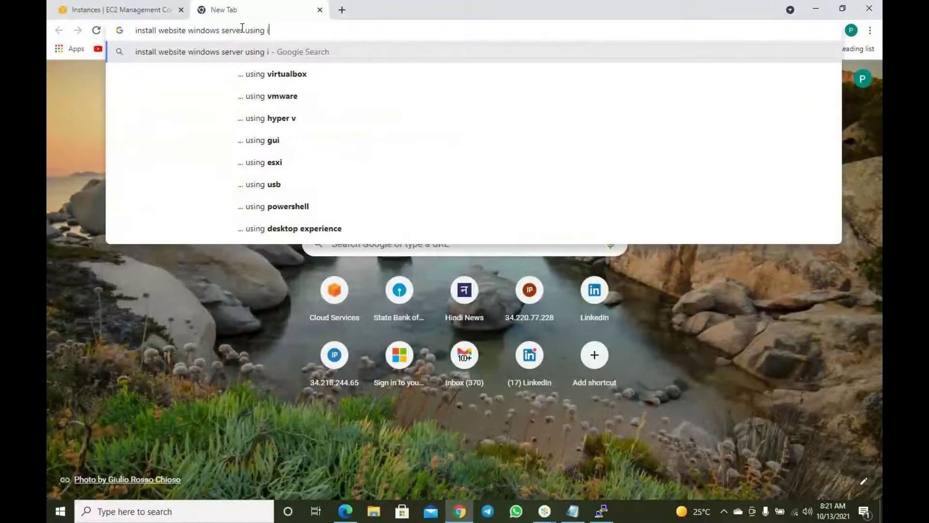
text(is server)
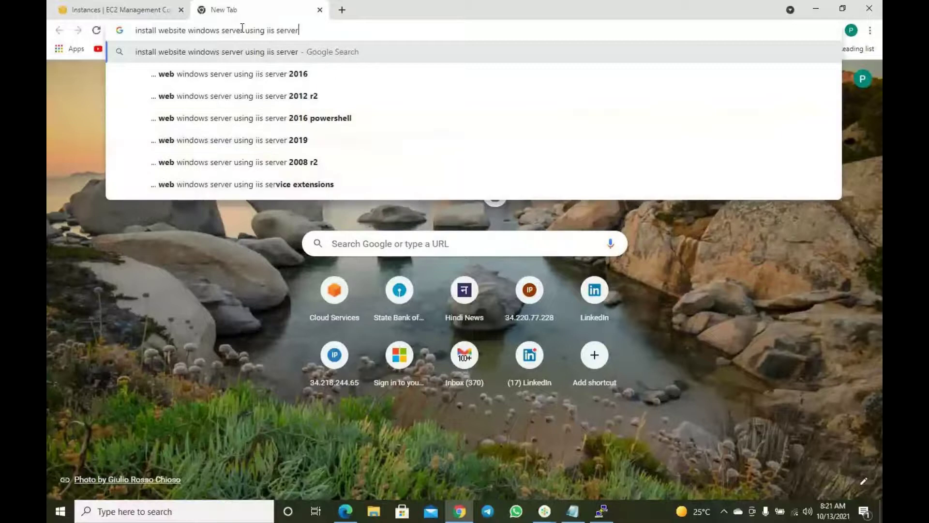
key(Return)
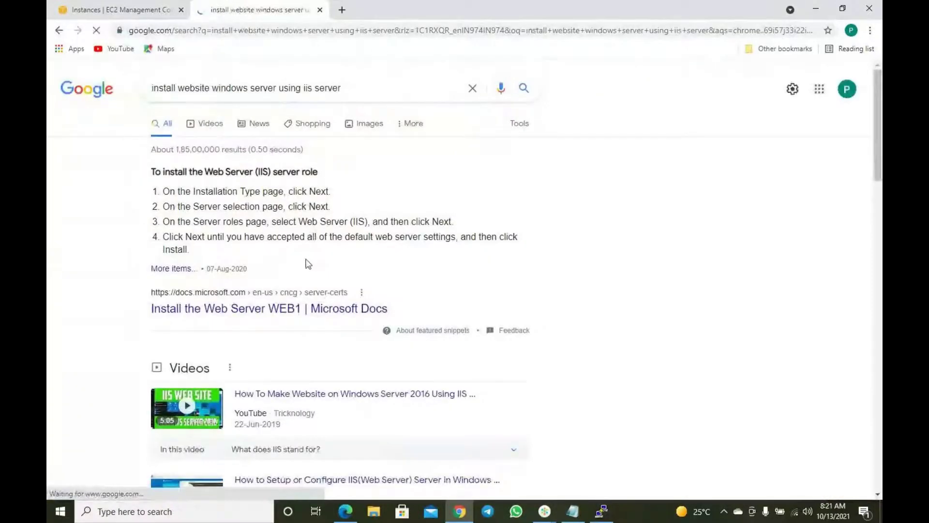
Read the Microsoft Docs article "Install the Web Server WEB1" on installing the IIS role, and return to the search results to examine the videos
click(307, 310)
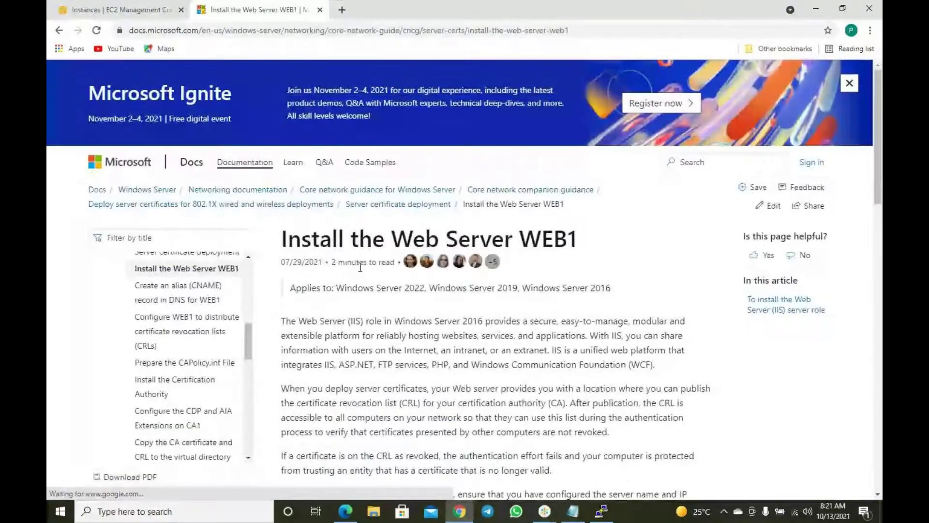
scroll(508, 317, down, 1)
scroll(509, 317, down, 5)
scroll(509, 324, down, 4)
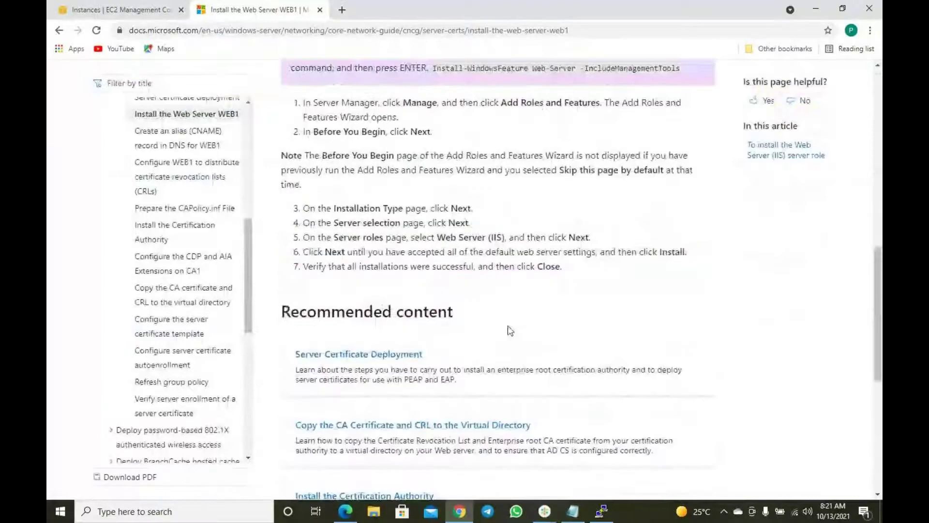
scroll(508, 328, down, 4)
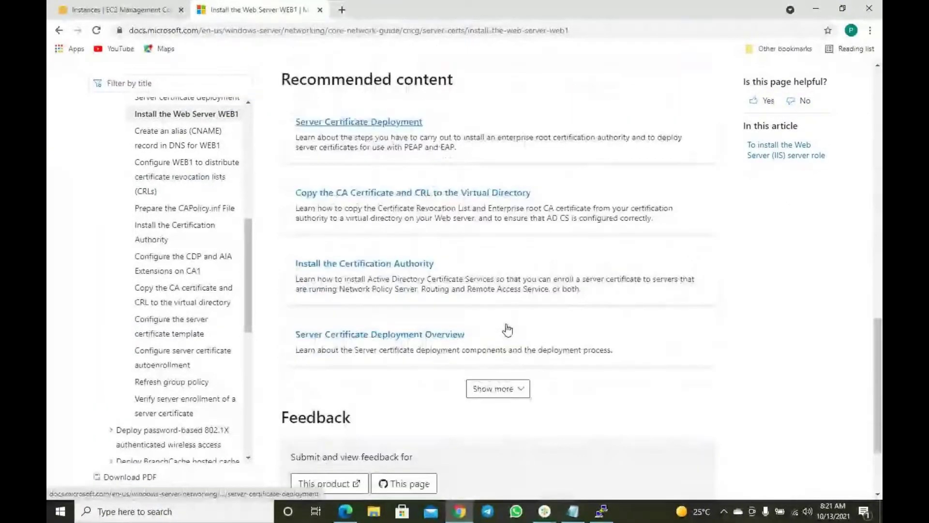
scroll(510, 329, up, 7)
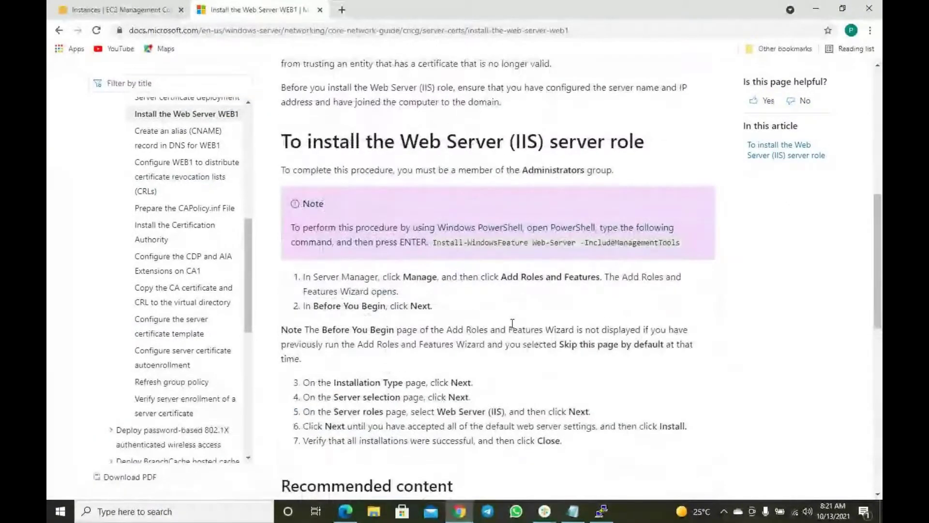
scroll(511, 321, up, 6)
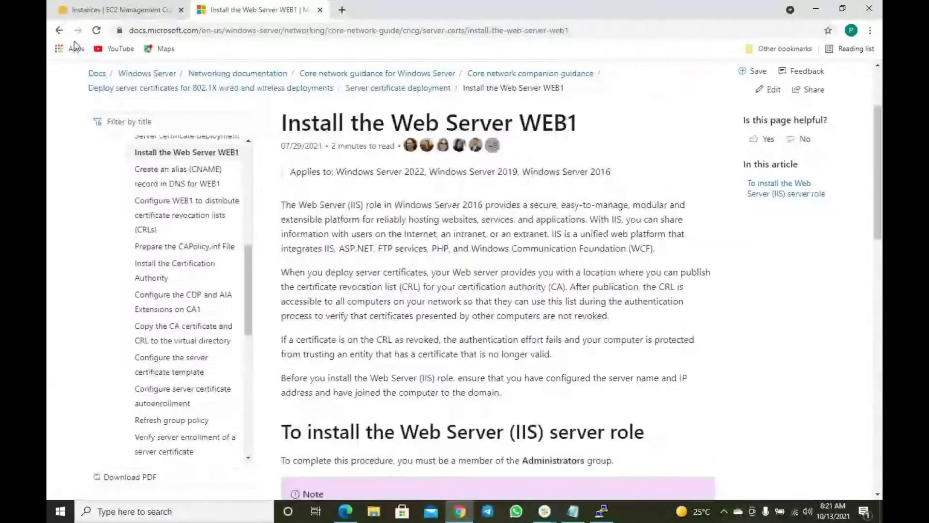
scroll(411, 276, down, 5)
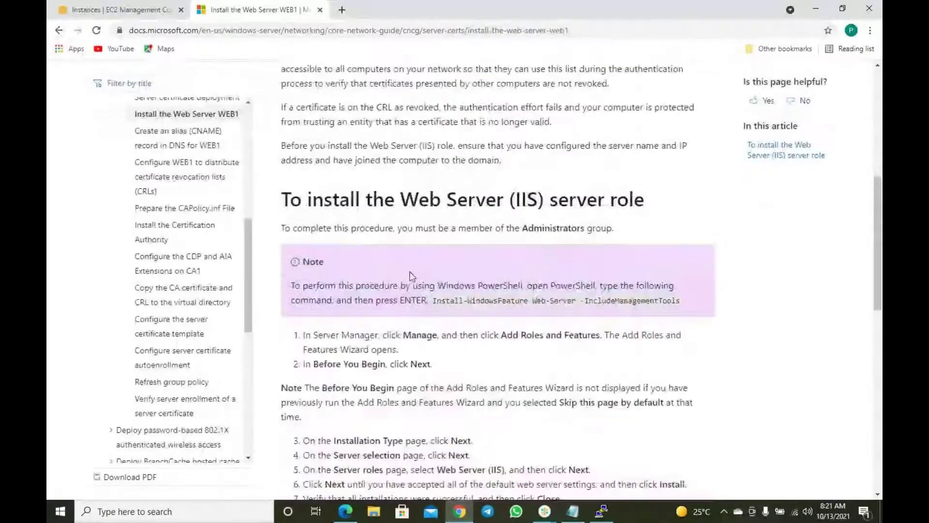
scroll(412, 276, down, 12)
scroll(412, 276, up, 7)
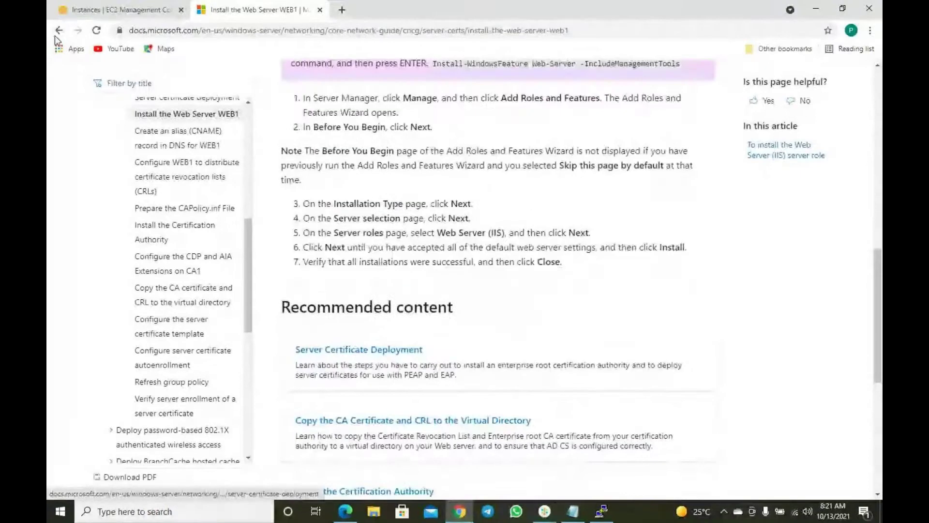
click(58, 31)
scroll(271, 309, down, 4)
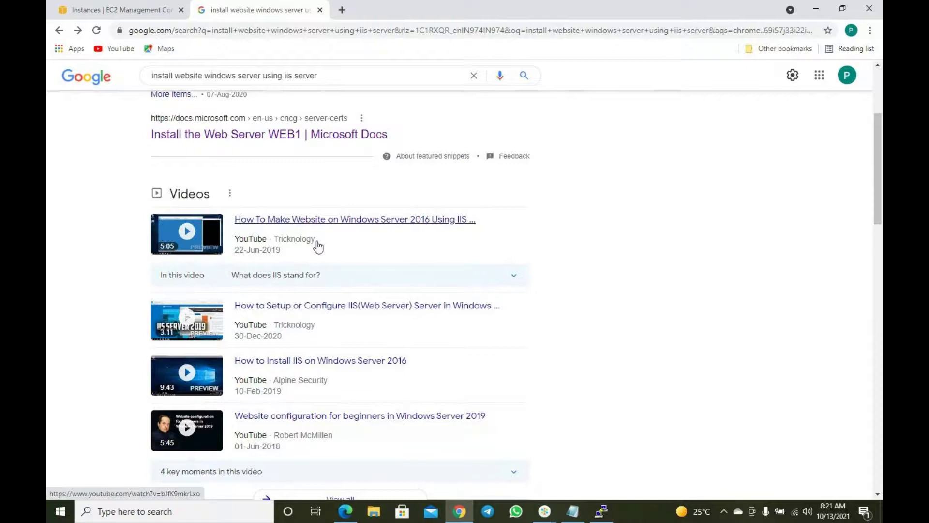
Refresh the EC2 instances list and close the Google search results tab
click(127, 10)
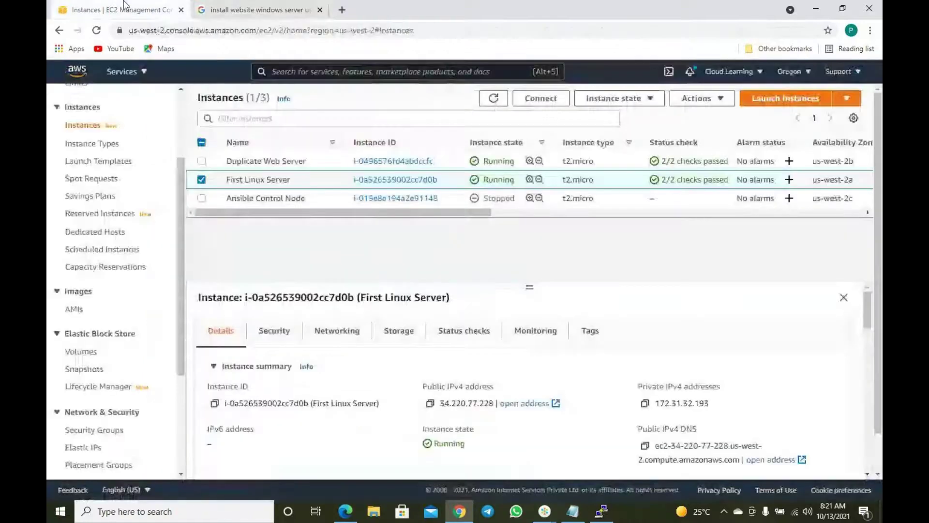
click(493, 97)
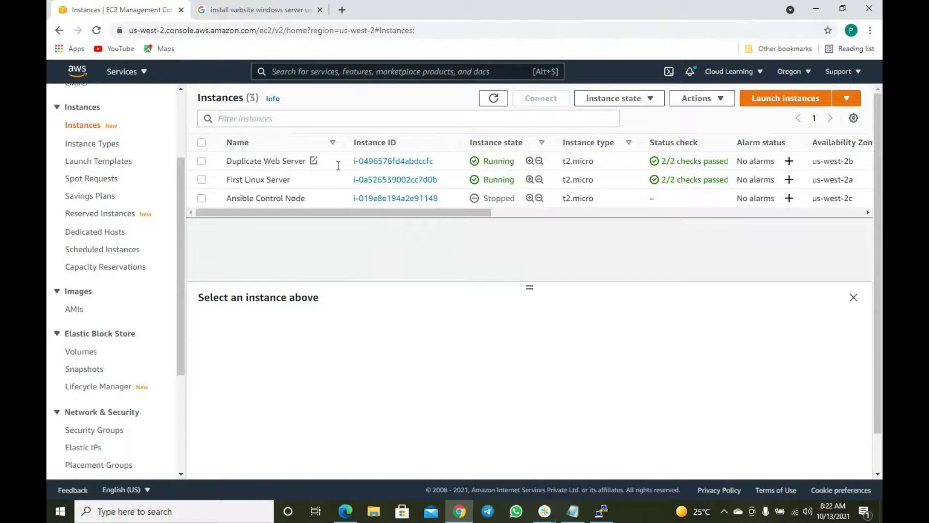
click(290, 9)
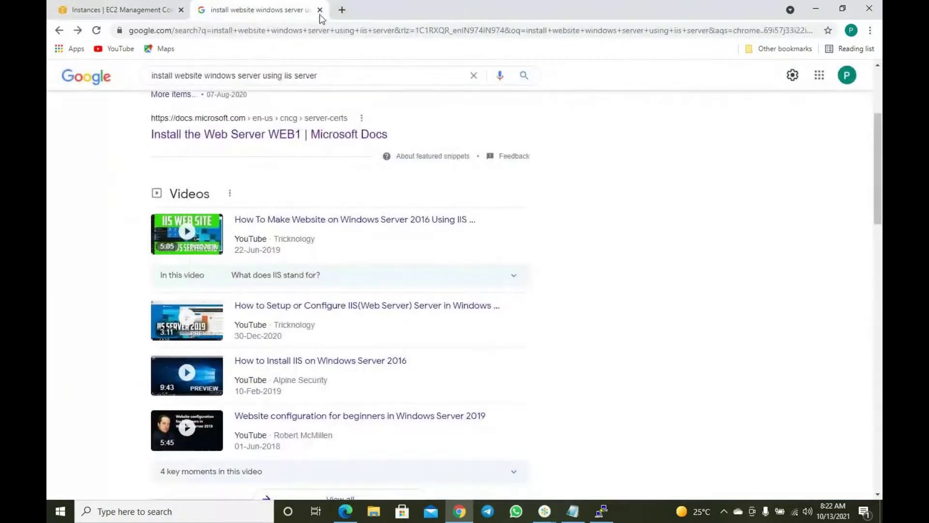
click(320, 10)
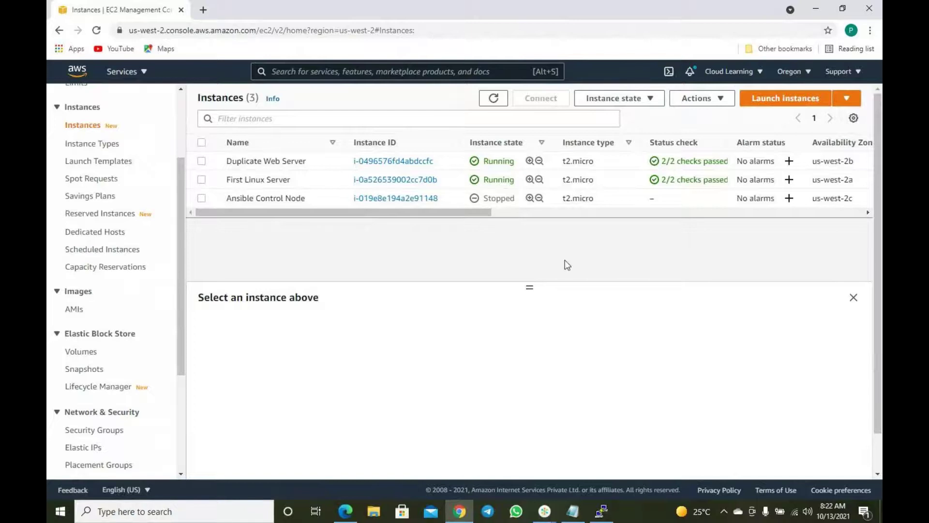
Open AWS Notes 13-10-21.txt in Notepad and remove the blank line below "AMI - Amazon Machine Image"
click(573, 512)
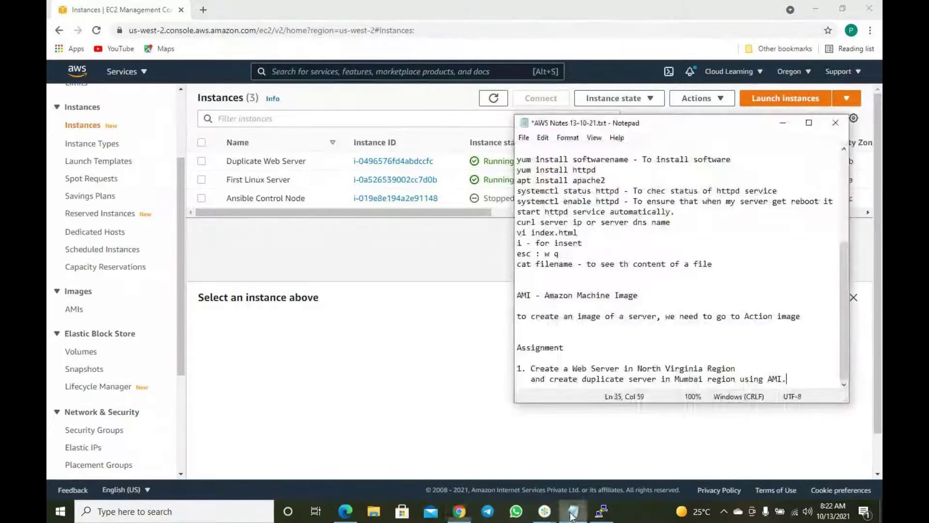
scroll(620, 344, up, 3)
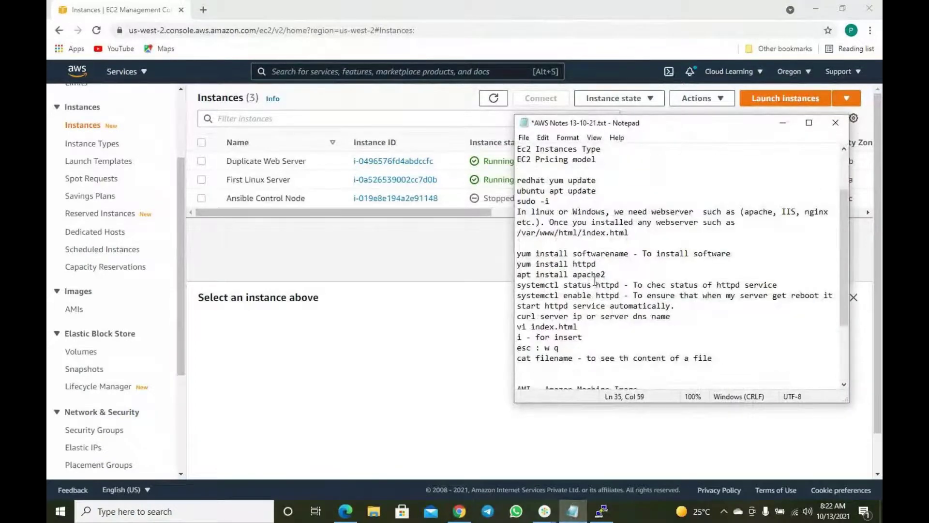
drag(628, 347, 563, 239)
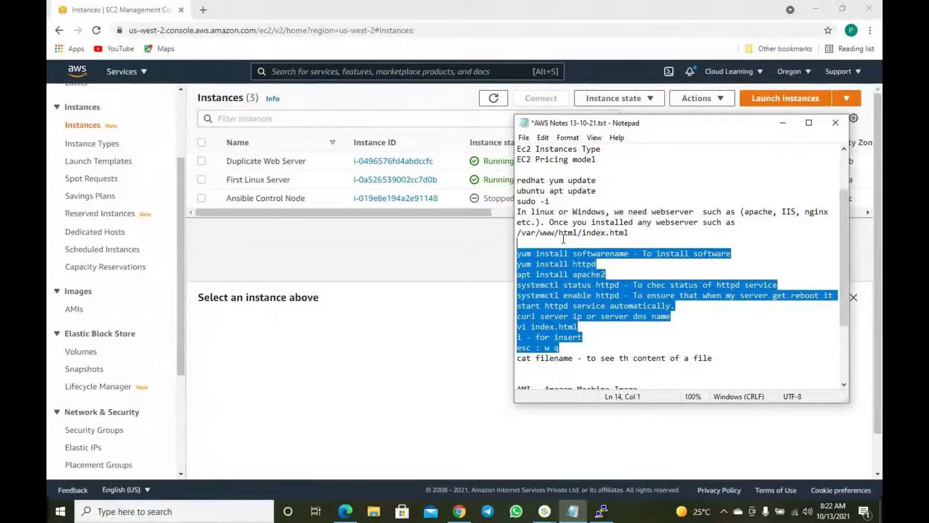
scroll(563, 238, down, 3)
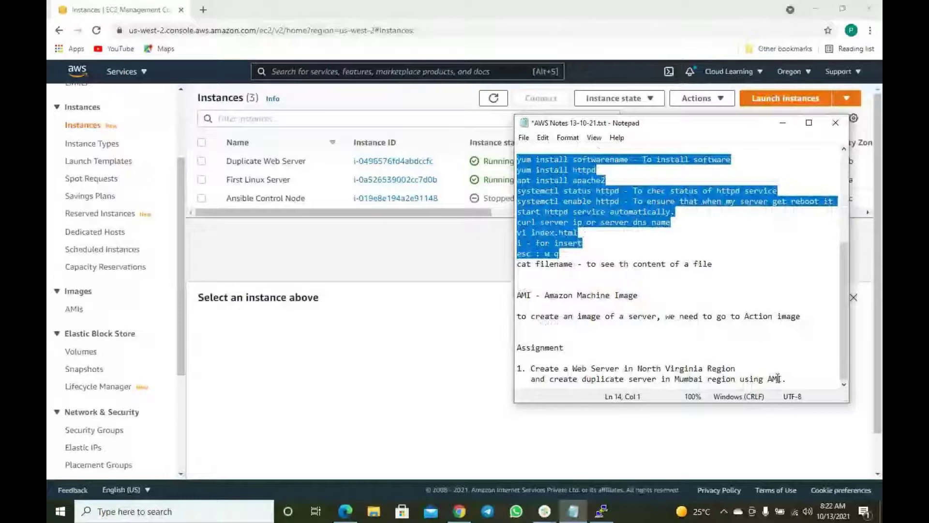
click(792, 357)
click(633, 321)
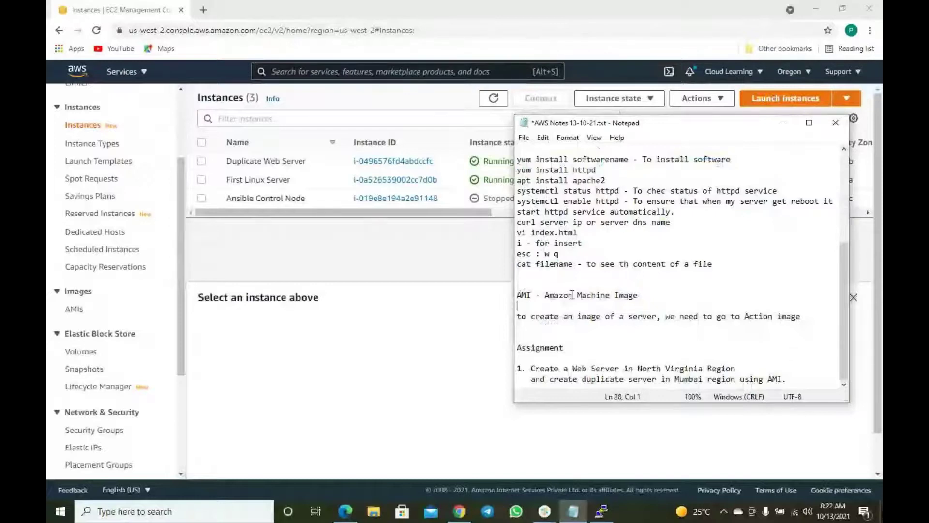
key(Up)
key(BackSpace)
Add the heading "EC2 Pricing Model" after a blank line below the assignment text
click(794, 378)
key(Return)
key(Return)
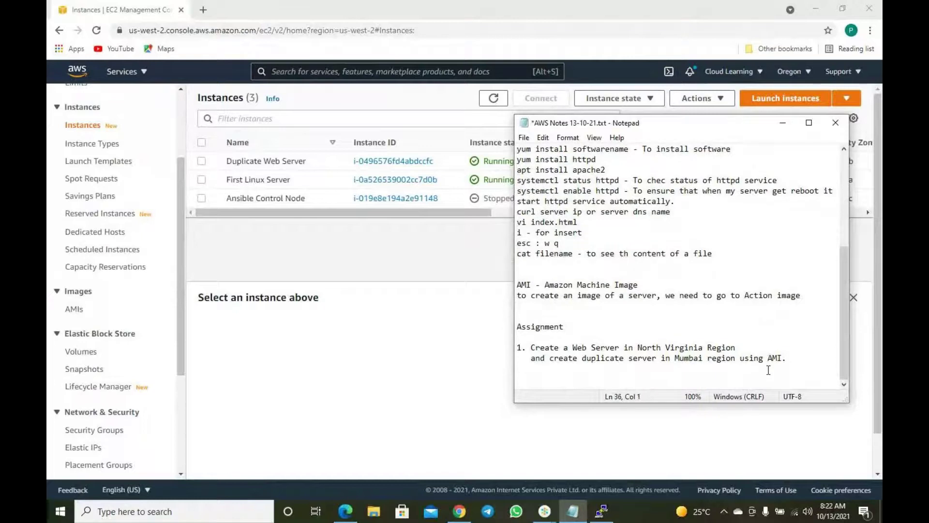
text(EC2 Pricing Model)
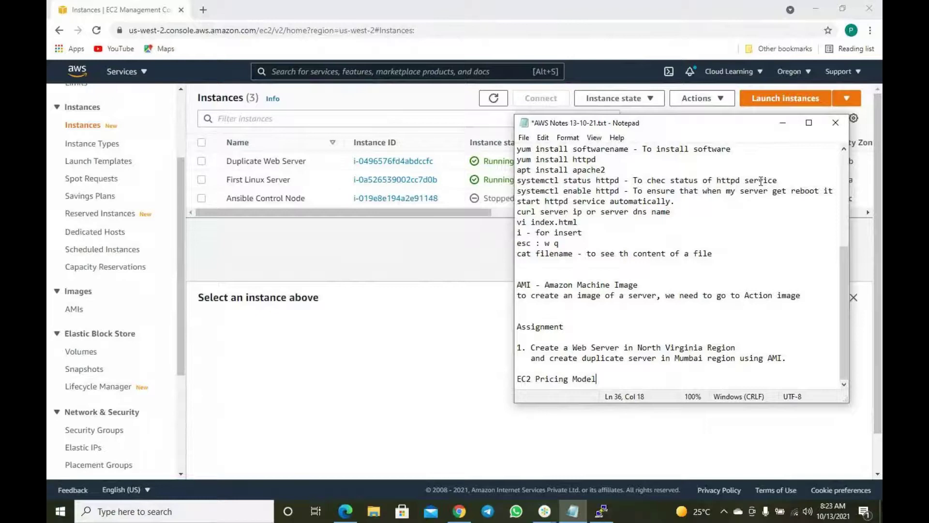
Add the line "On demand" beneath the EC2 Pricing Model heading, with a space between the two words
key(Return)
text(Ondemand)
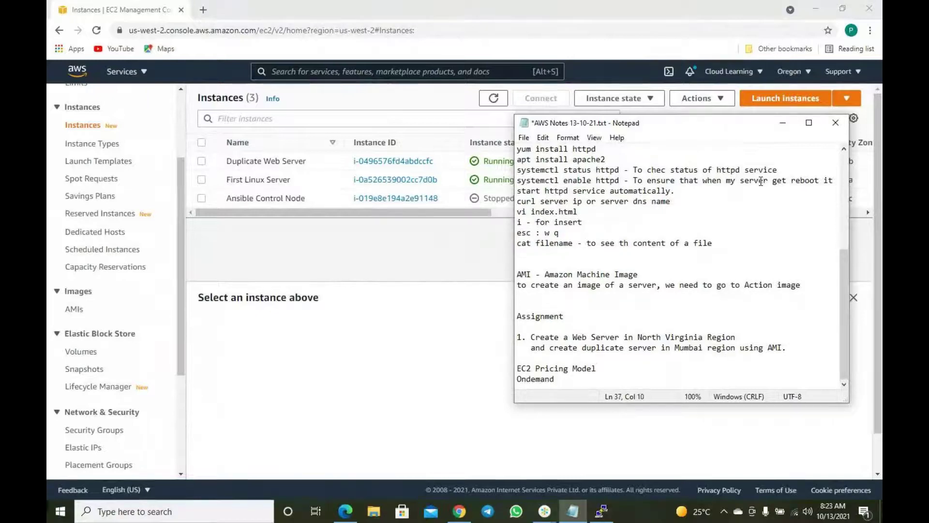
key(Left)
key(Left)
key(Left)
key(Left)
key(Left)
key(Left)
key(Left)
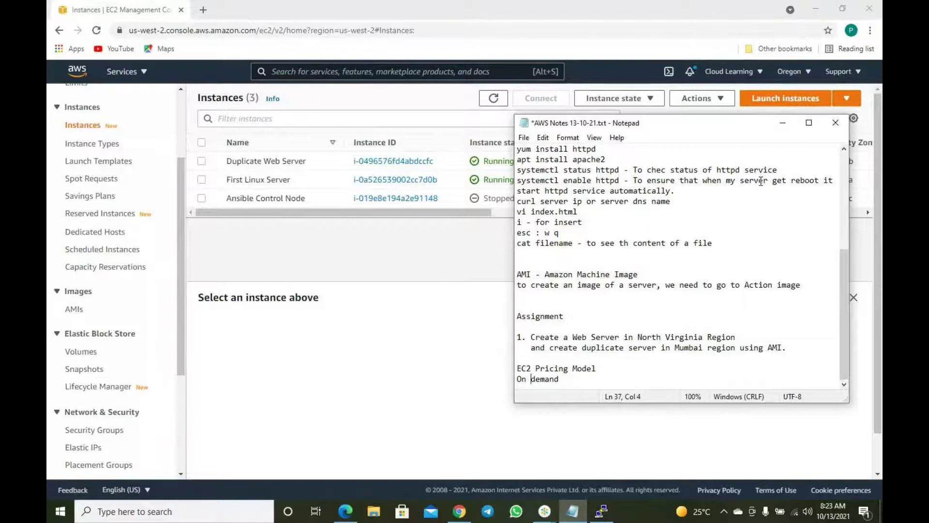
Add the line "Reserved Instances" and extend the line above it to read "On demand Instances"
key(End)
key(Return)
text(Reserved Instances)
key(Up)
text(Instances)
key(Down)
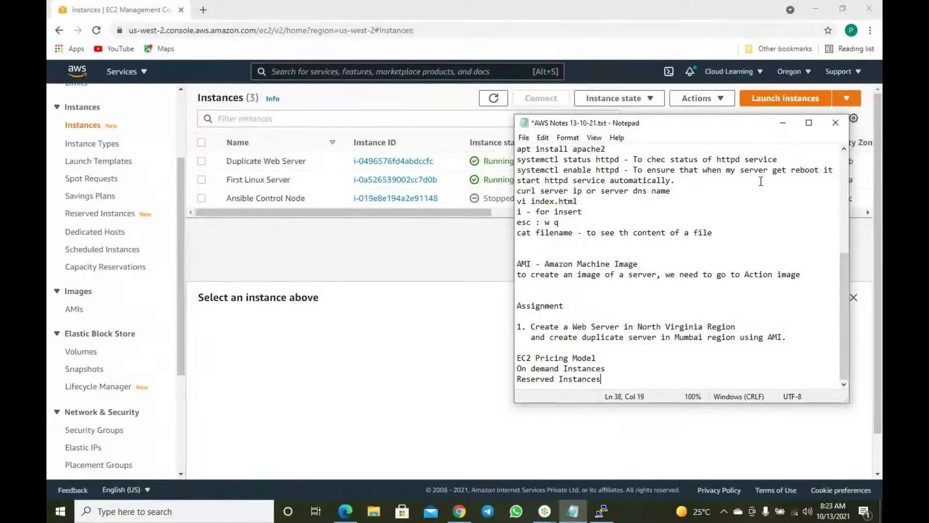
Add the line "Spot Instances" and capitalise the first pricing entry as "On Demand Instances"
key(Return)
text(S)
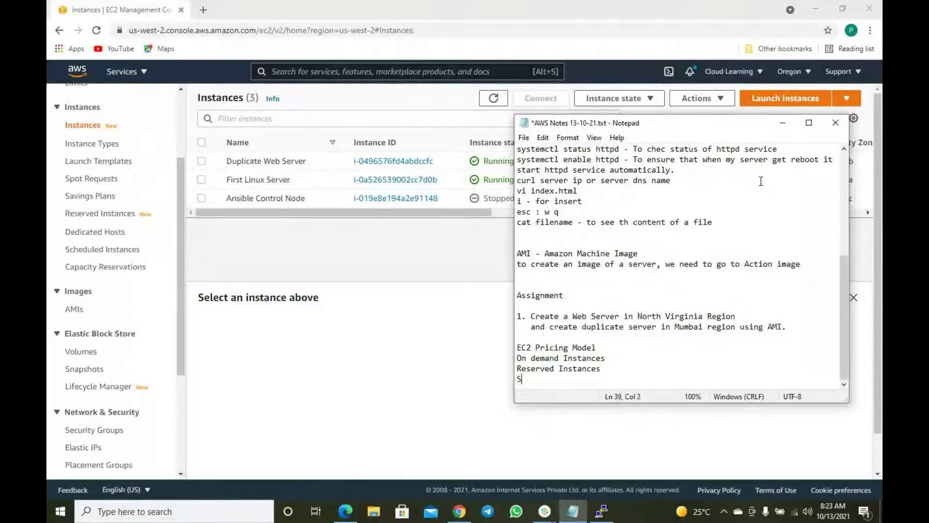
text(pot Instances)
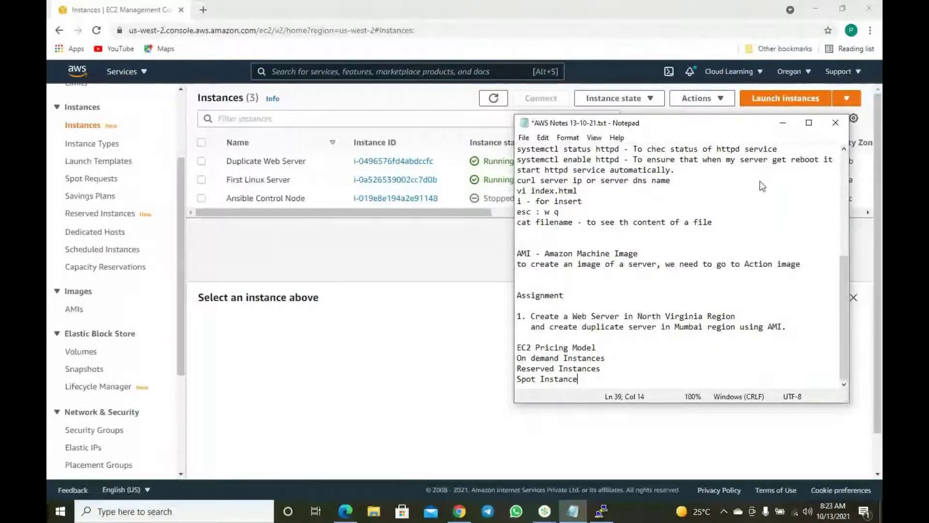
key(Up)
key(Up)
key(Home)
key(Delete)
text(D)
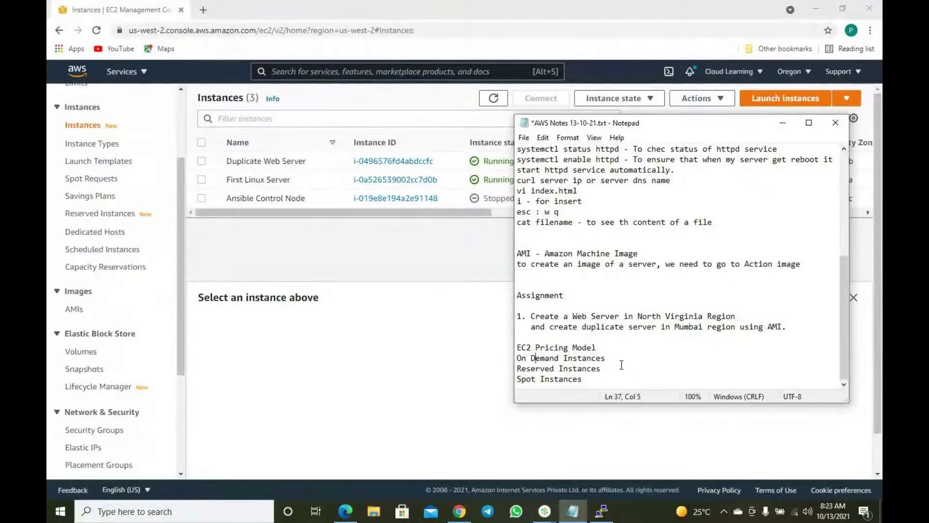
key(End)
key(shift+Home)
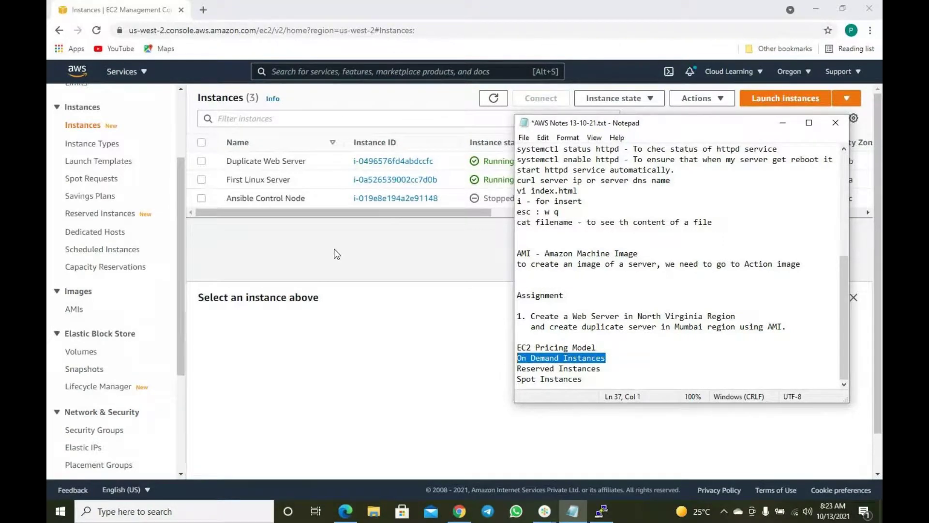
Terminate the Duplicate Web Server instance in the EC2 console
click(419, 306)
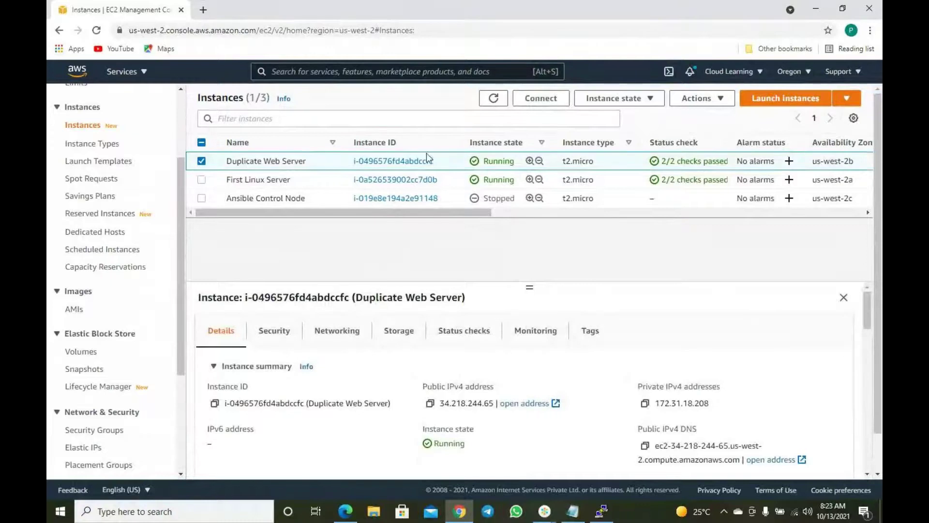
click(650, 98)
click(641, 188)
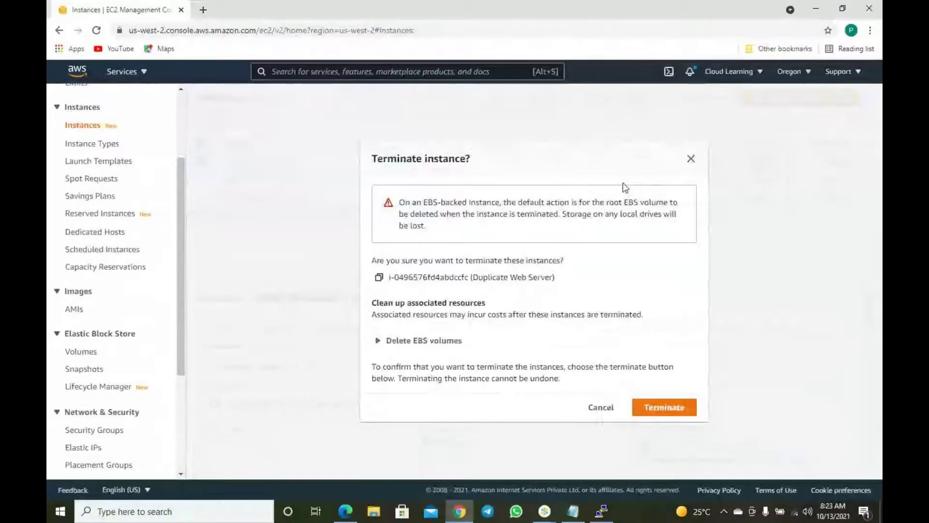
click(662, 409)
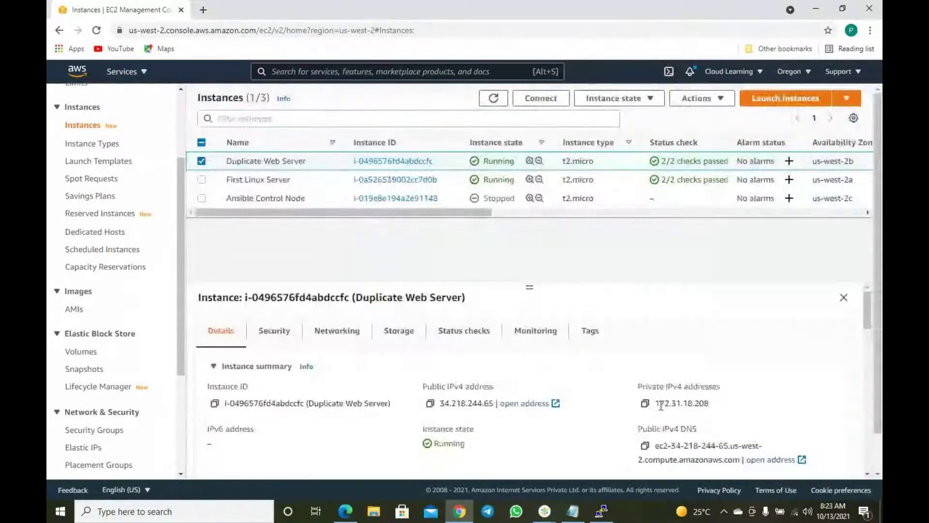
Return to the Notepad notes and append "- No commitment, pay per use" to the On Demand Instances line
click(574, 510)
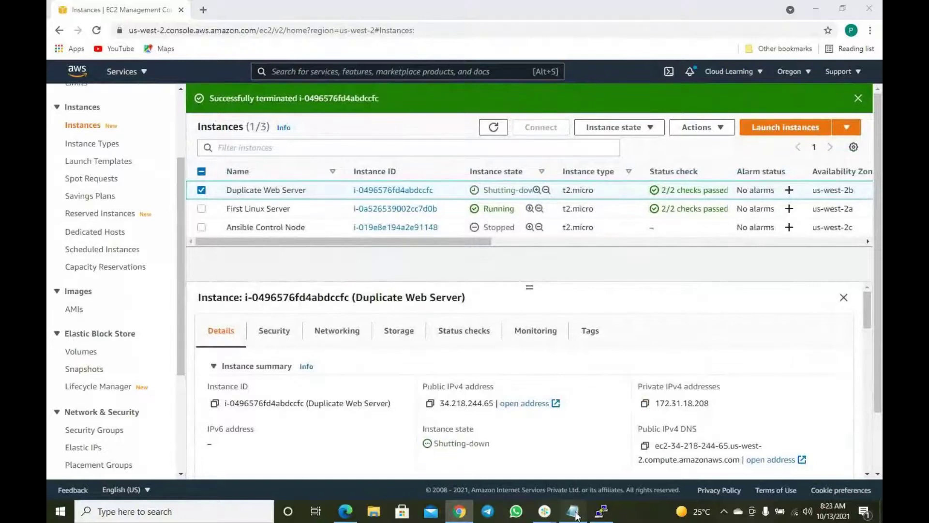
click(624, 352)
click(621, 356)
text(- No commit)
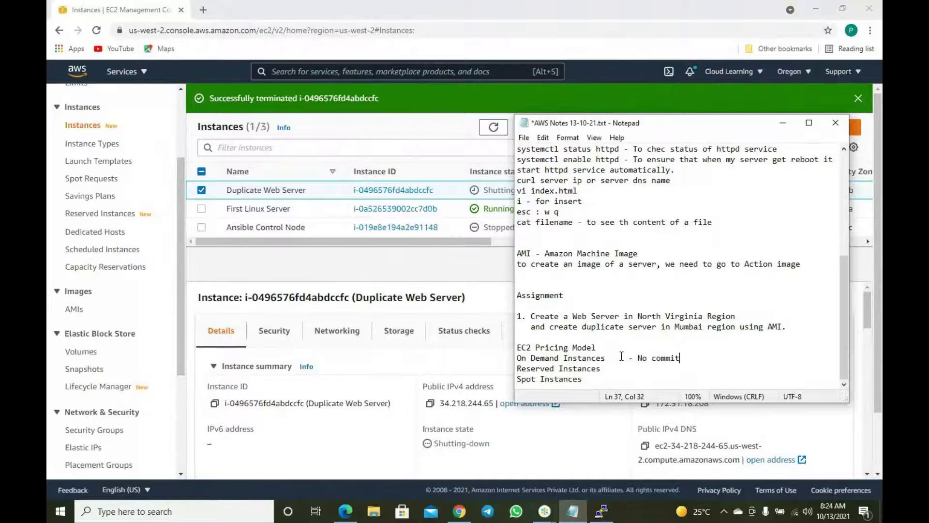
text(ment, pay per use)
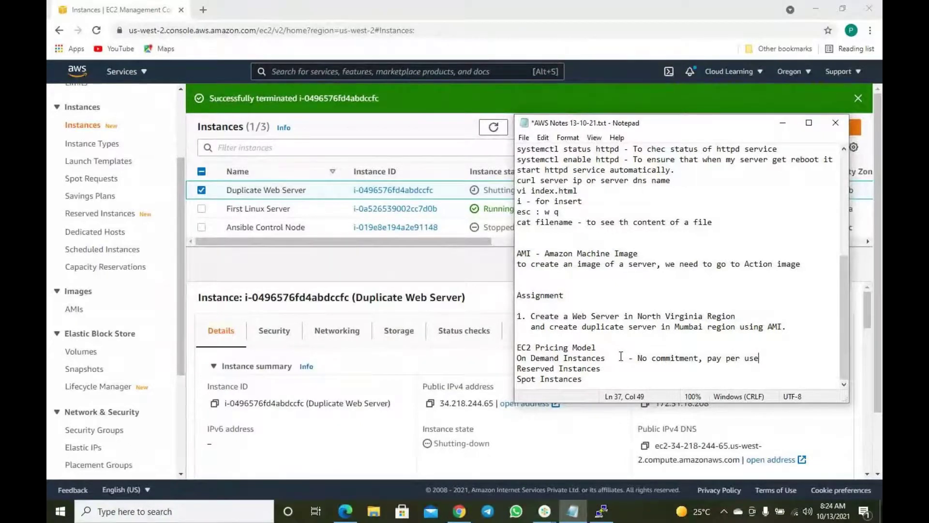
Remove the extra spacing before the dash in the On Demand Instances line
click(620, 356)
key(Right)
key(Right)
key(Right)
click(621, 356)
key(BackSpace)
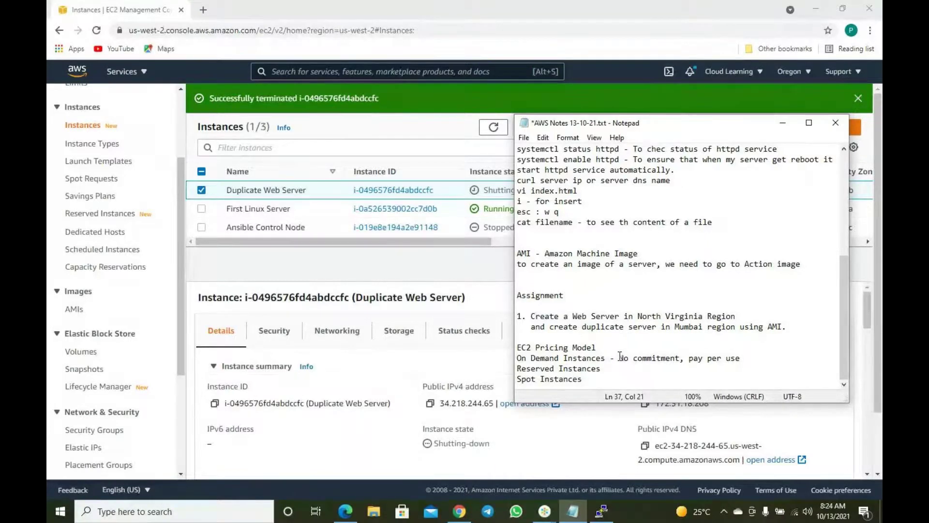
Append ", Highest Cost" to the On Demand Instances line
key(End)
text(, )
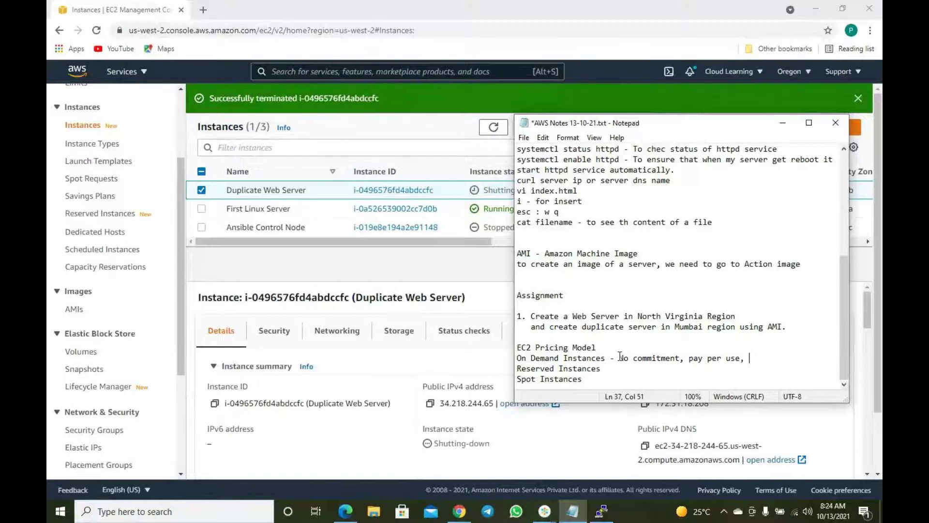
text(Hi)
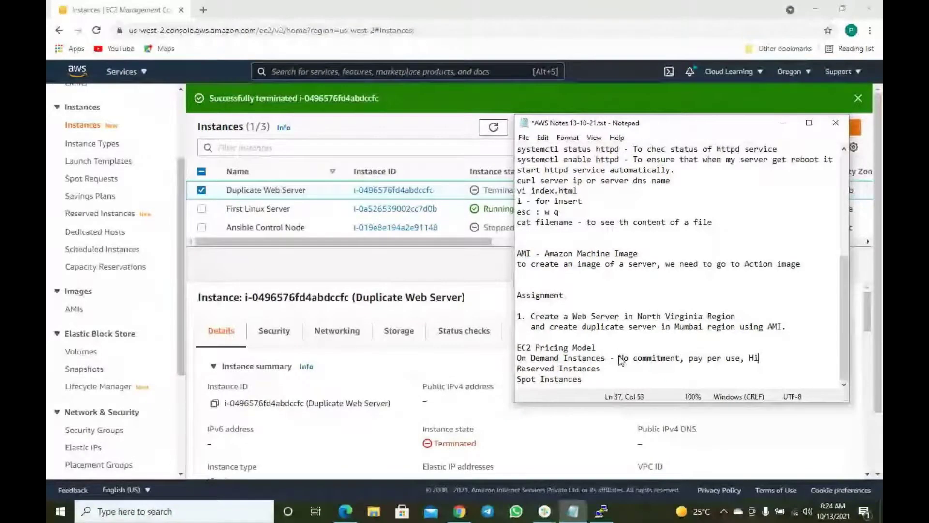
text(ghest Cost)
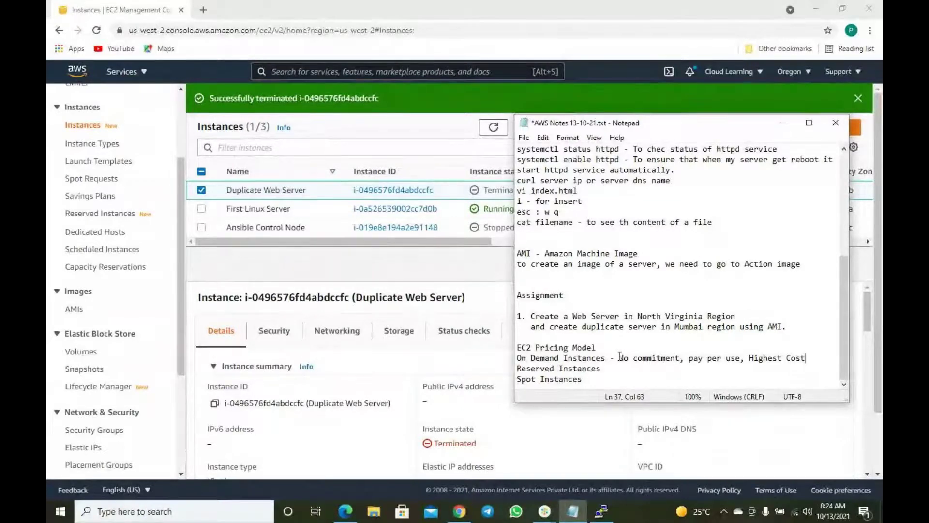
Delete "pay per use," from the On Demand Instances line and add a dash after Reserved Instances
key(ctrl+Left)
key(ctrl+Left)
key(ctrl+shift+Left)
key(ctrl+shift+Left)
key(ctrl+shift+Left)
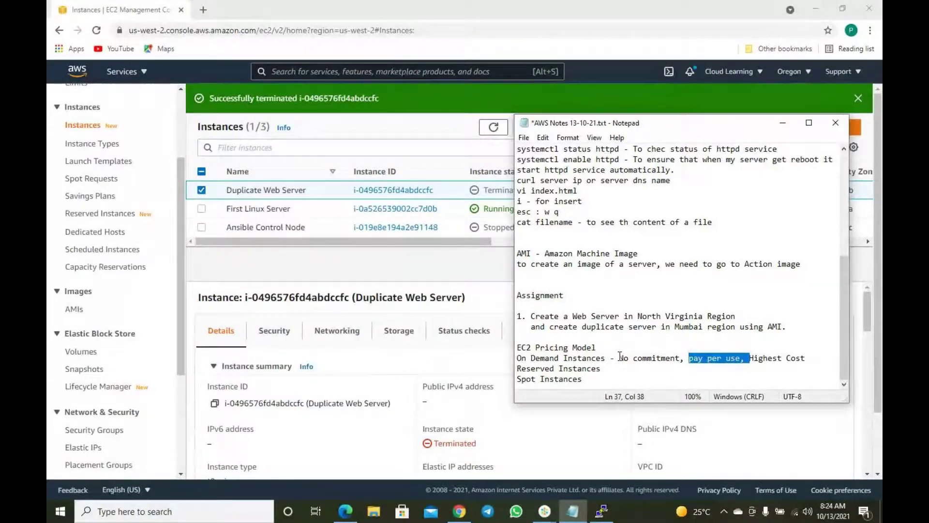
key(BackSpace)
key(Down)
text(-)
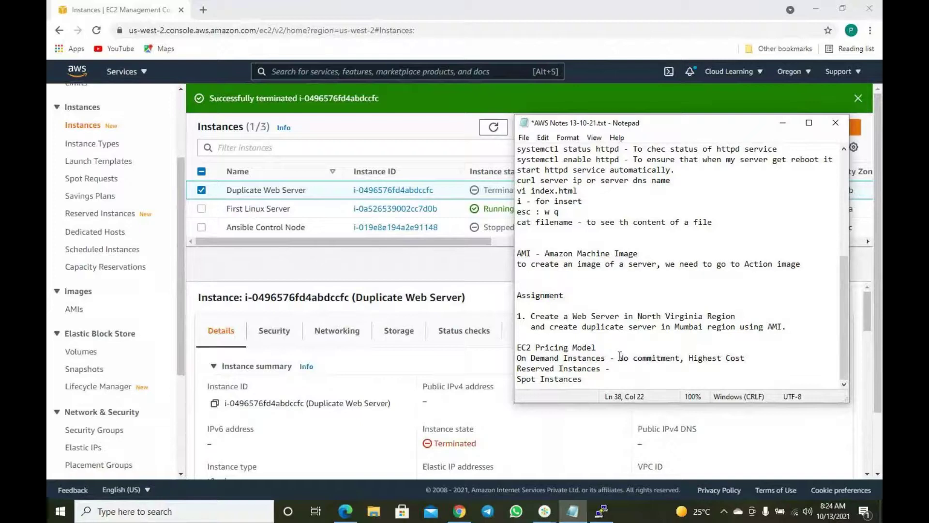
Append ", use case - when you are not sure about the" to the On Demand Instances line
key(End)
text(, use case - when y)
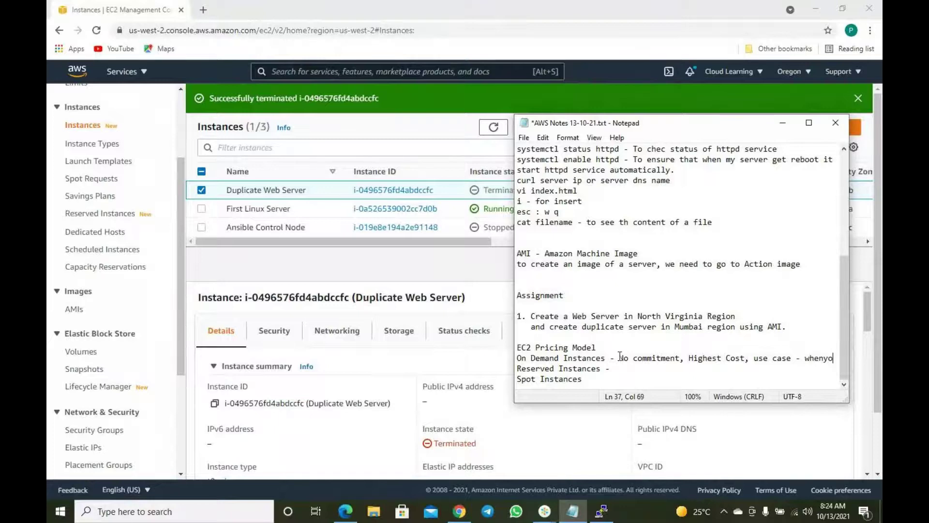
text(ou are not )
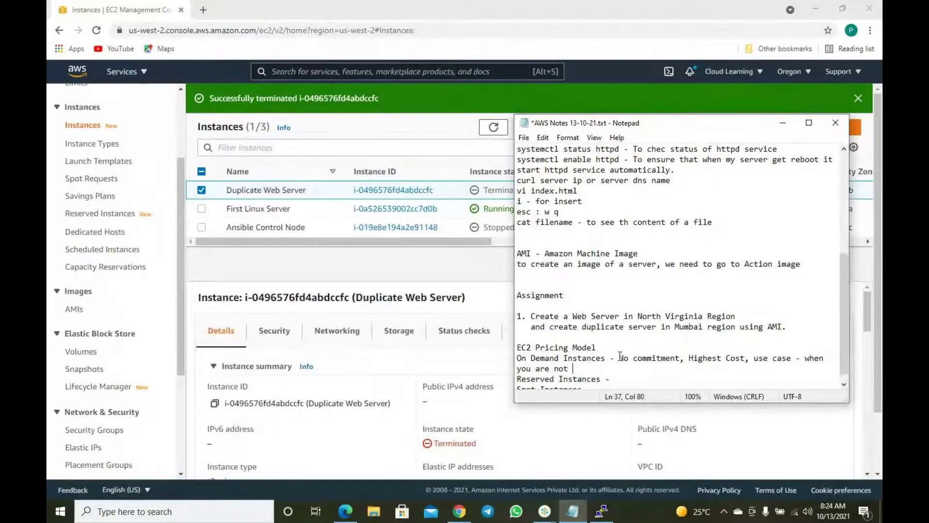
text(sure about the)
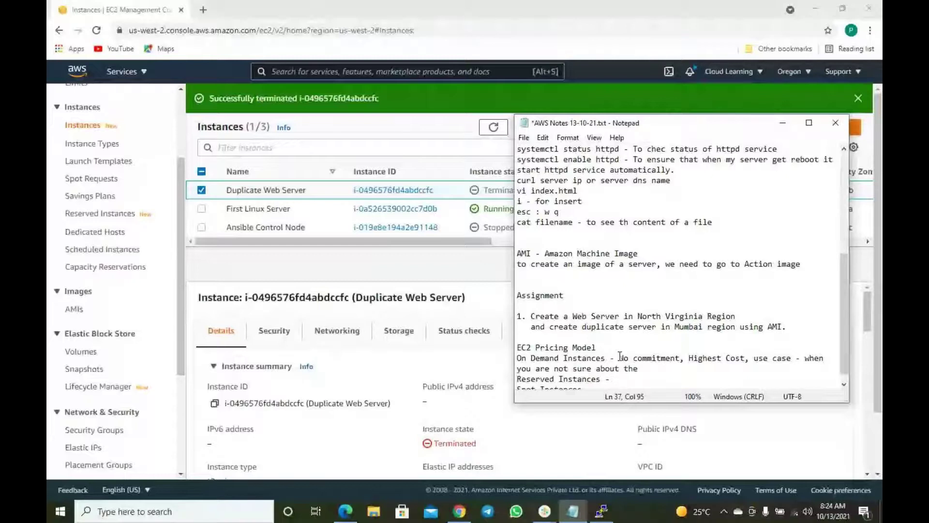
Replace "are not sure about the" with "need server for few days only" in the On Demand use case
key(ctrl+shift+Left)
key(ctrl+shift+Left)
key(ctrl+shift+Left)
key(ctrl+shift+Left)
key(ctrl+shift+Left)
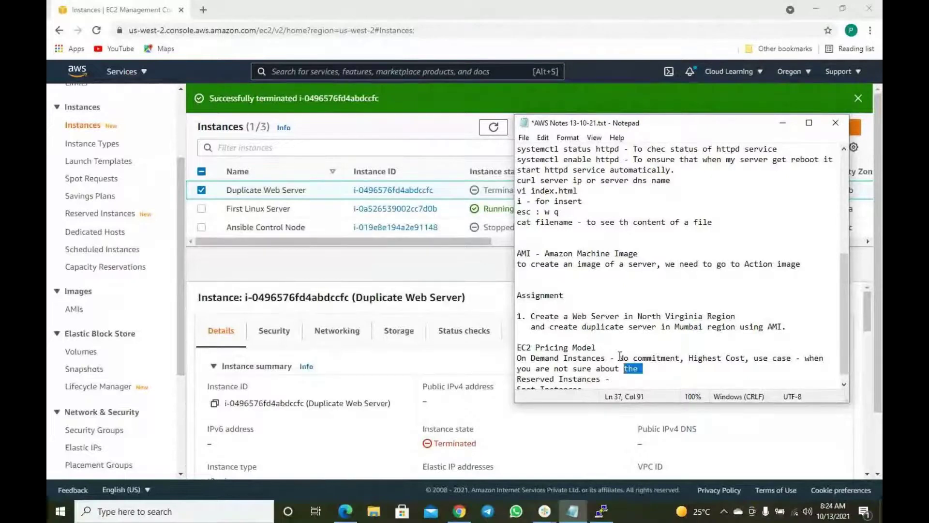
text(nee)
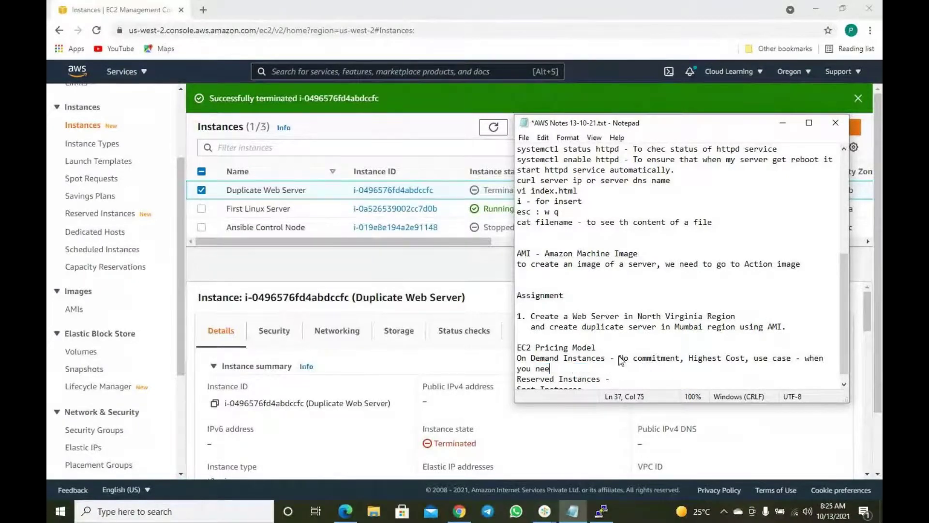
text(d server for )
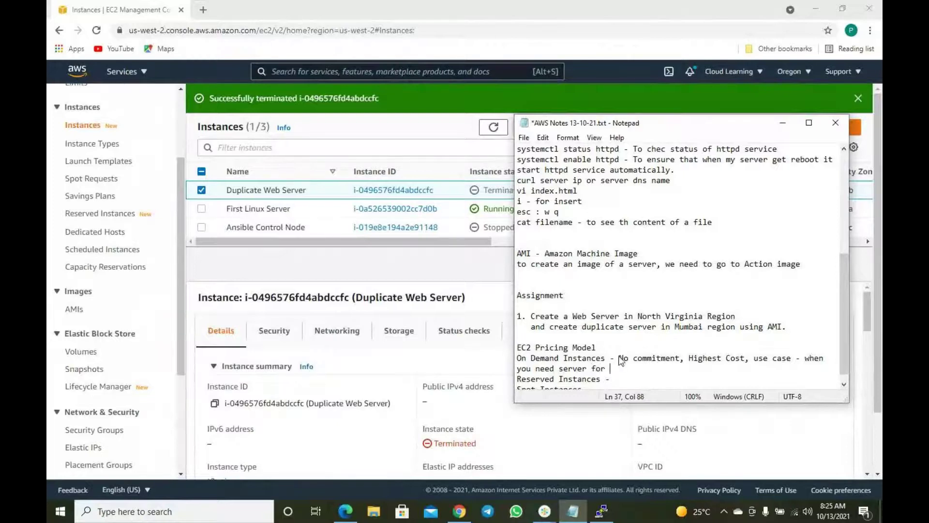
text(few days only)
click(669, 368)
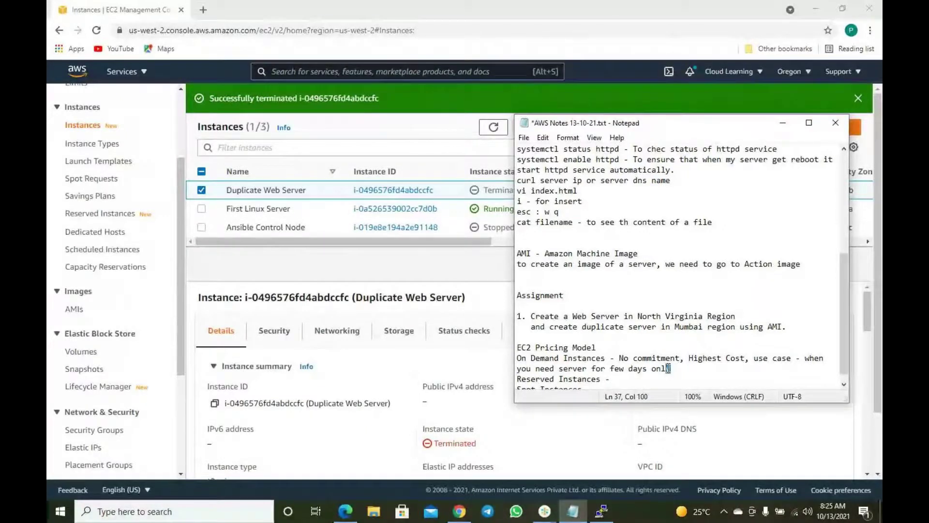
click(688, 370)
drag(741, 359, 657, 363)
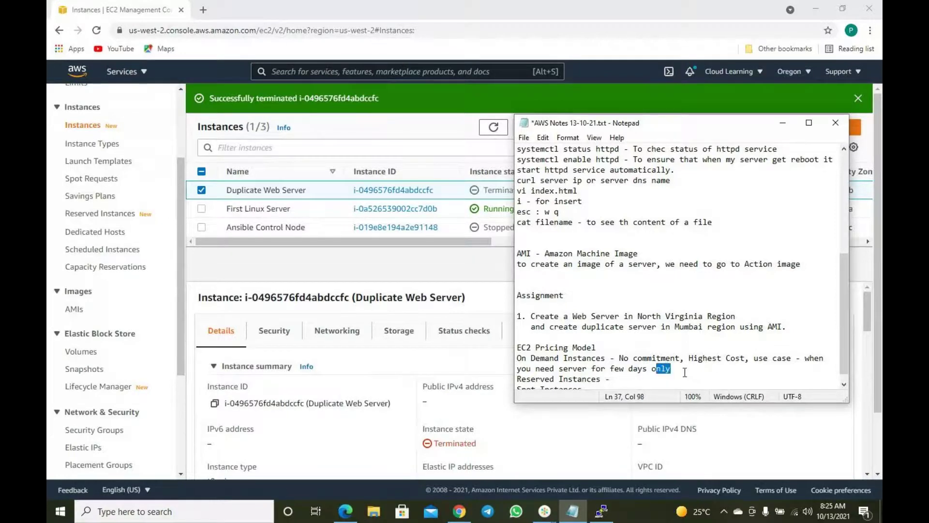
click(636, 377)
click(628, 368)
drag(601, 380, 517, 380)
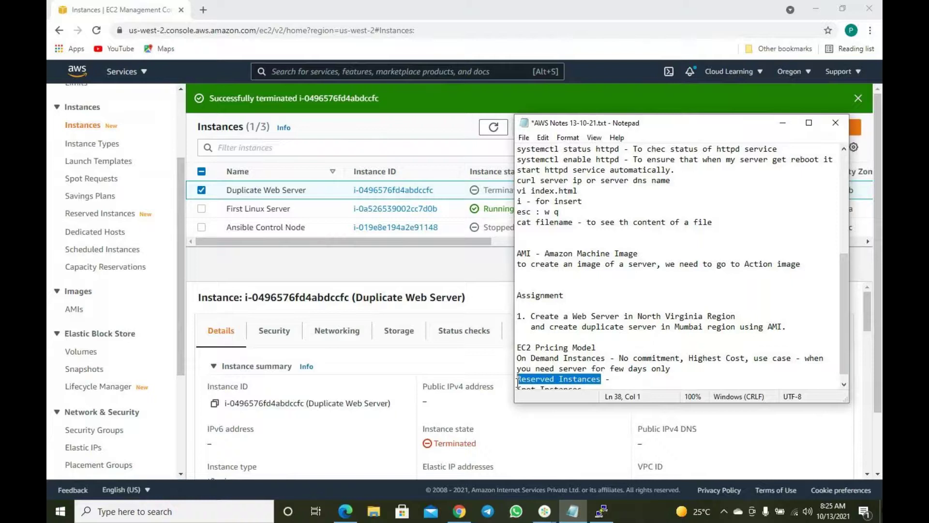
Append "Committment is for time period, 3 months to year" after the dash on the Reserved Instances line
click(642, 380)
text(Co)
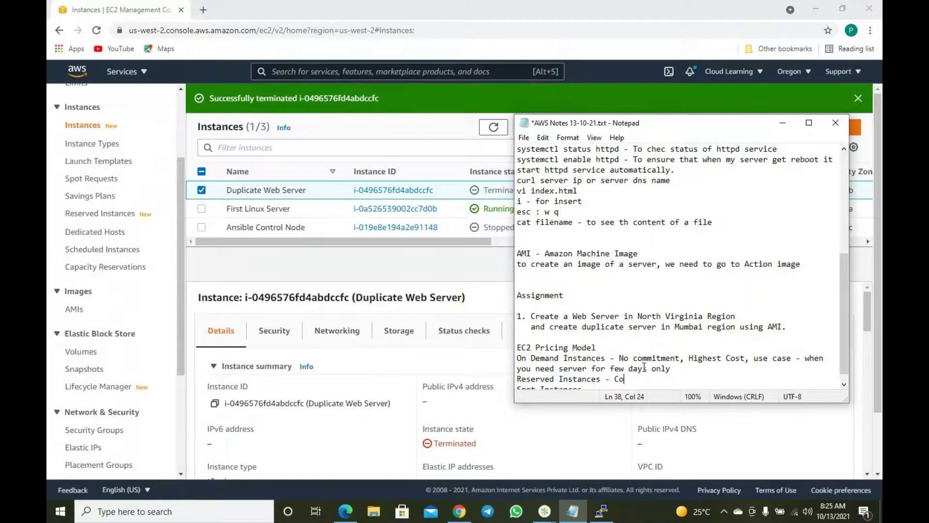
text(mmittment is for time )
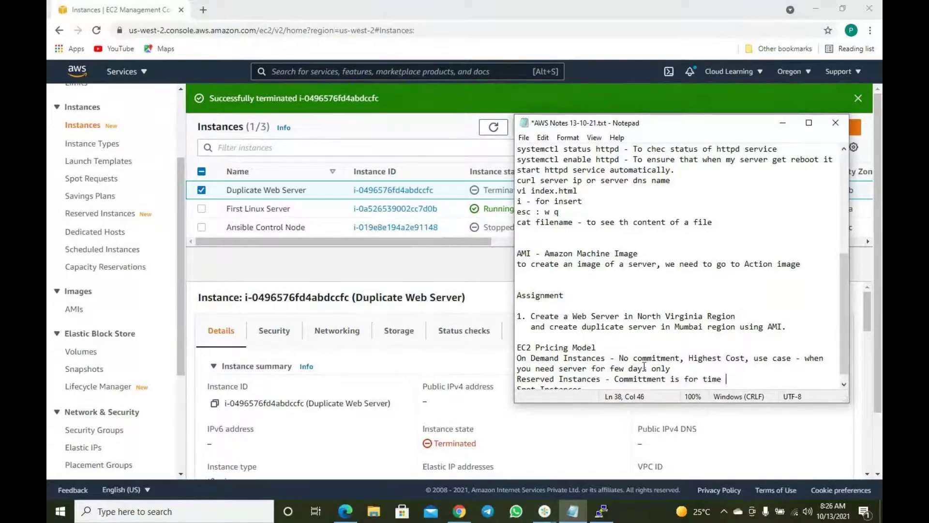
text(period,)
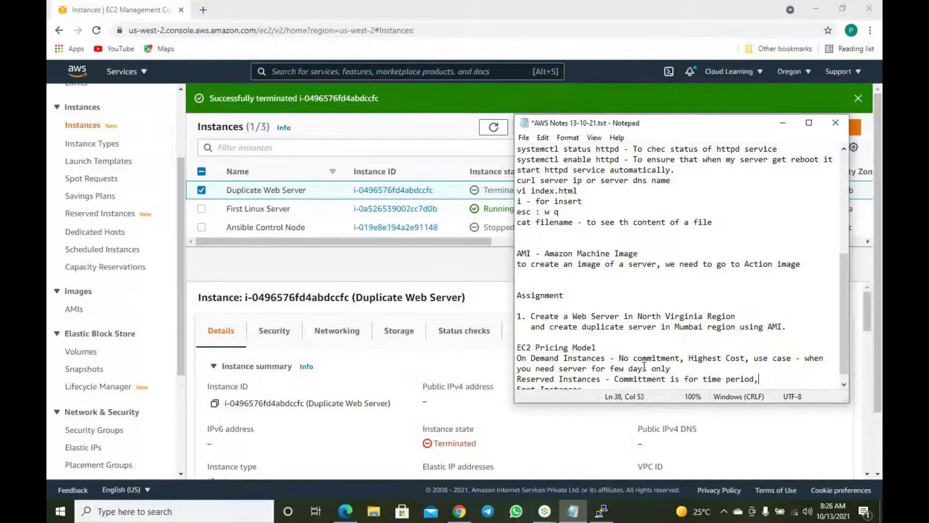
text( 3 months to )
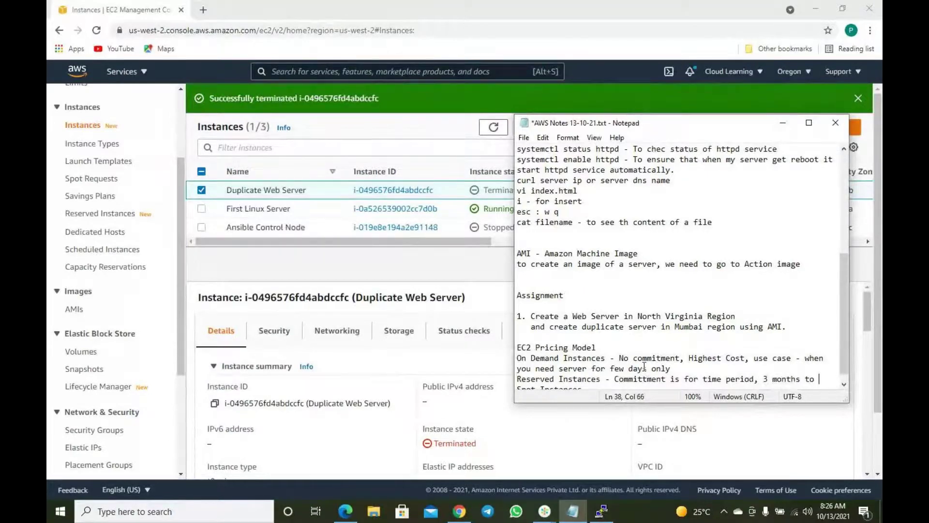
text(yea)
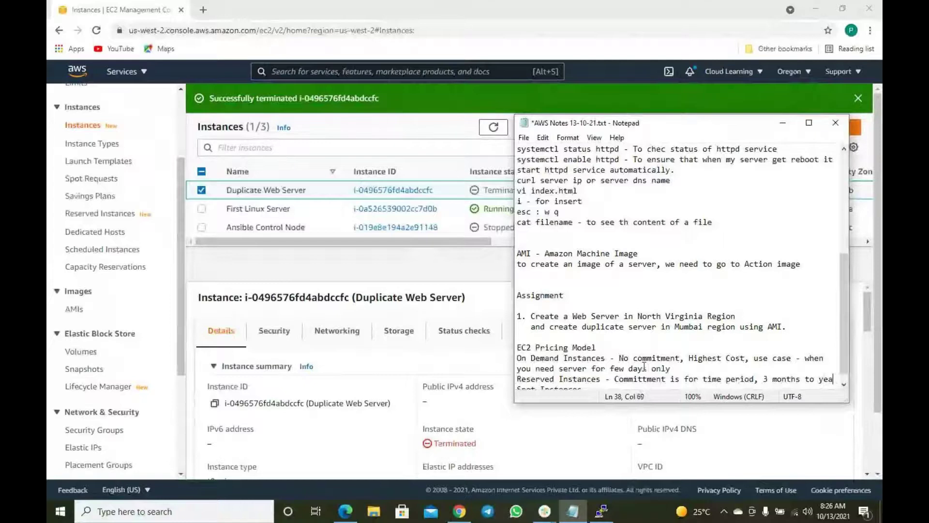
text(r)
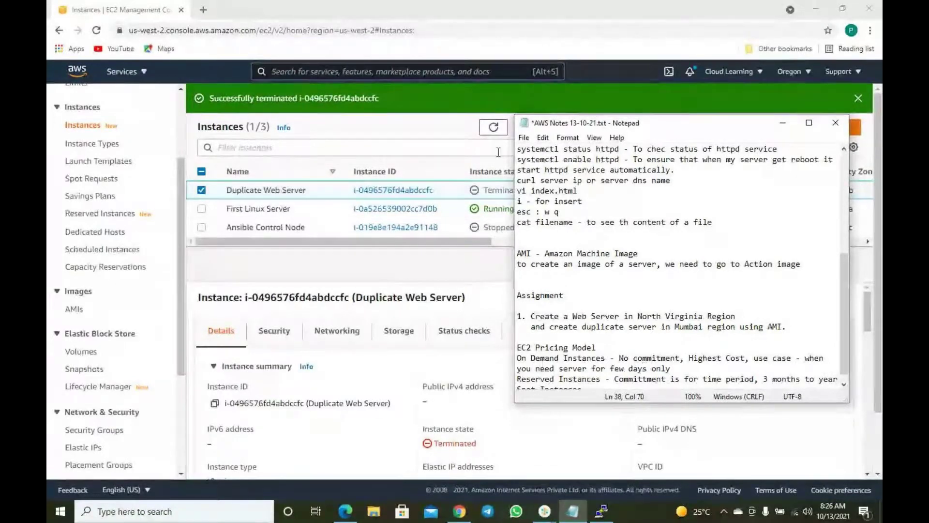
Enlarge the notes window and append ", they give 50 to 75% percent discount" to the Reserved Instances line, followed by line breaks
drag(566, 123, 375, 100)
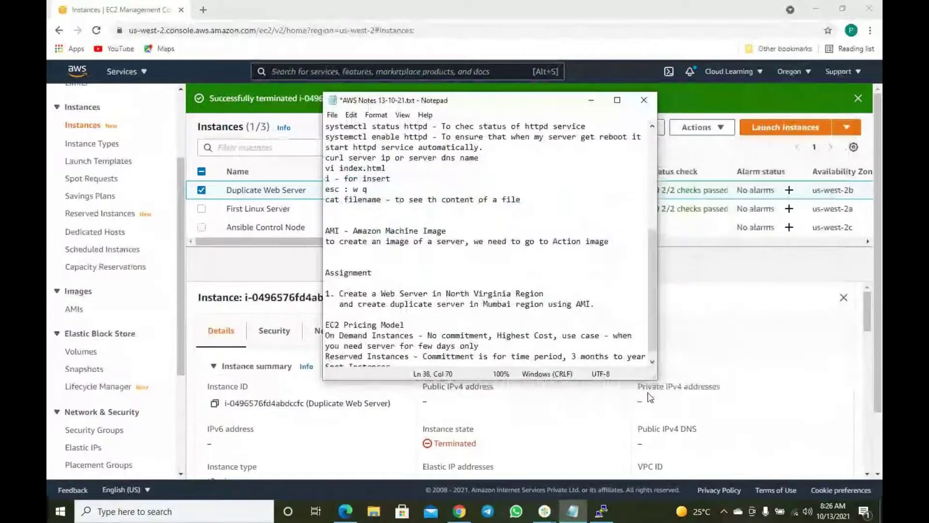
drag(651, 376, 805, 436)
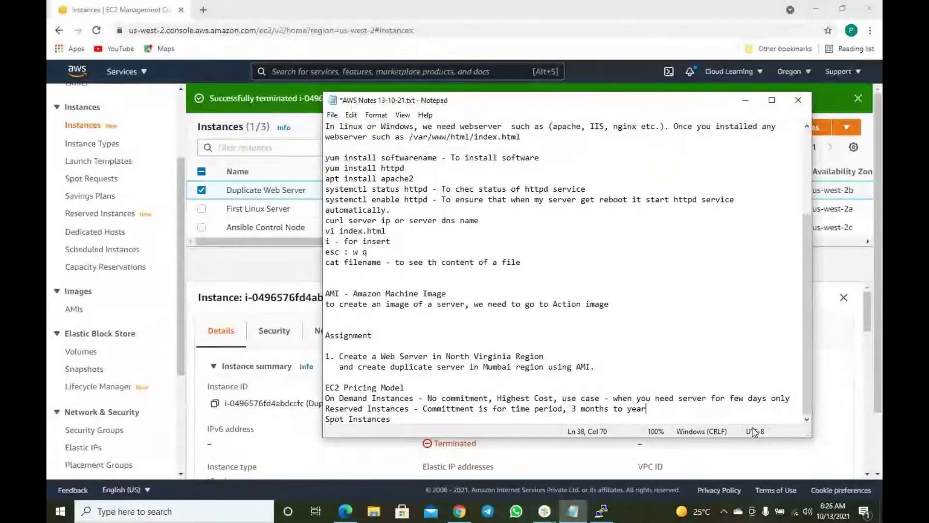
text(, )
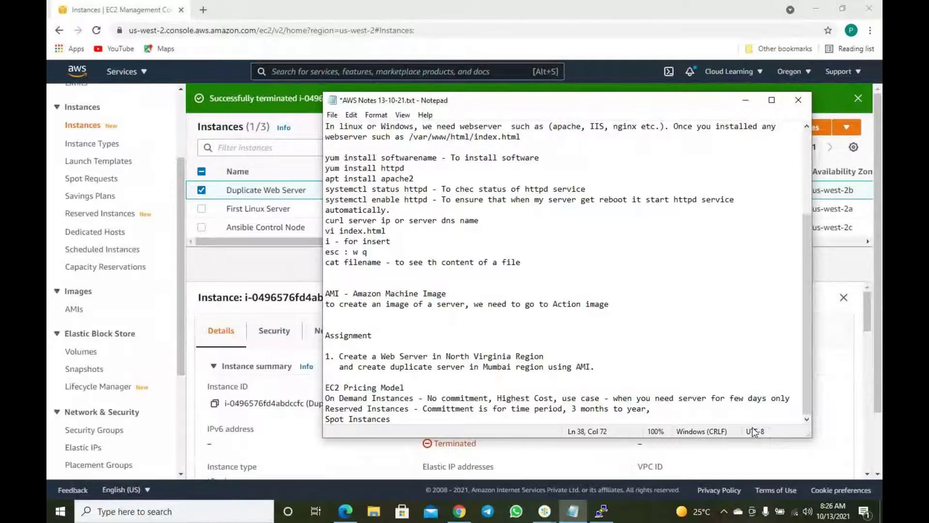
text(they give 50 t)
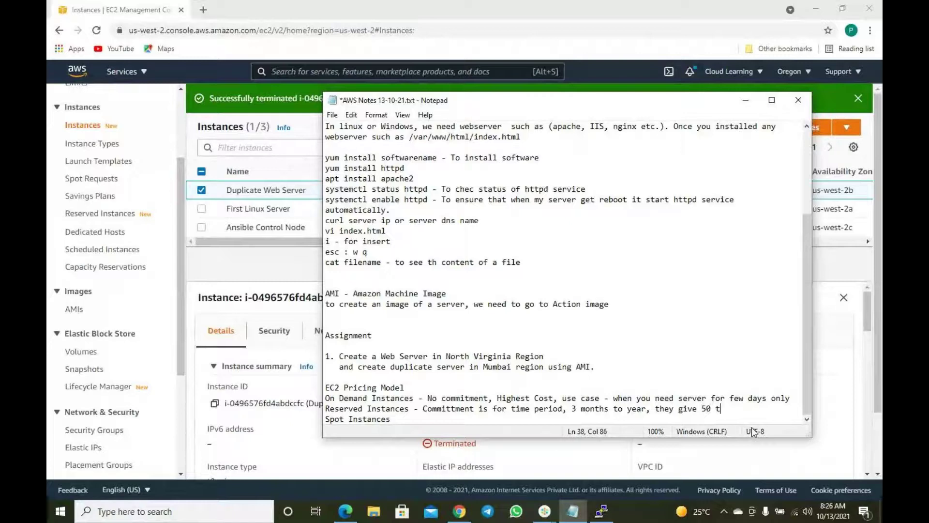
text(o 75% in)
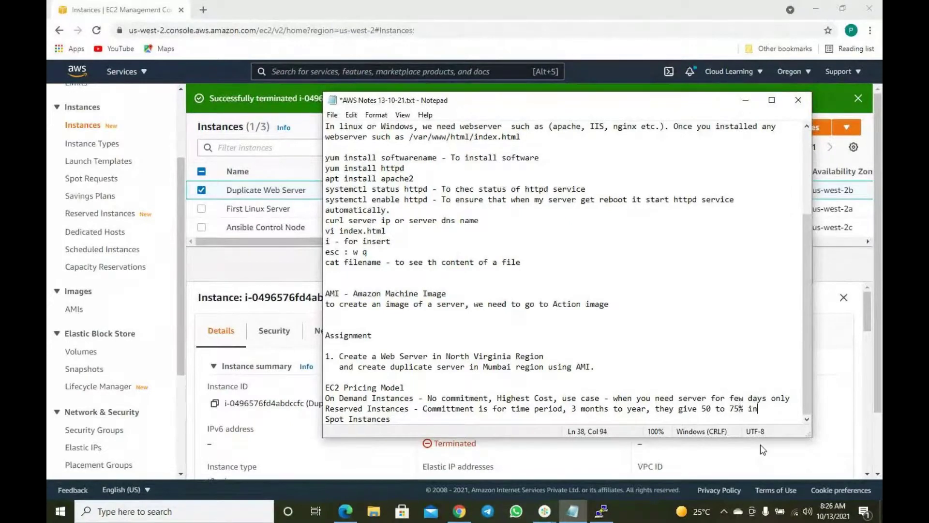
key(BackSpace)
key(BackSpace)
text(percent discount)
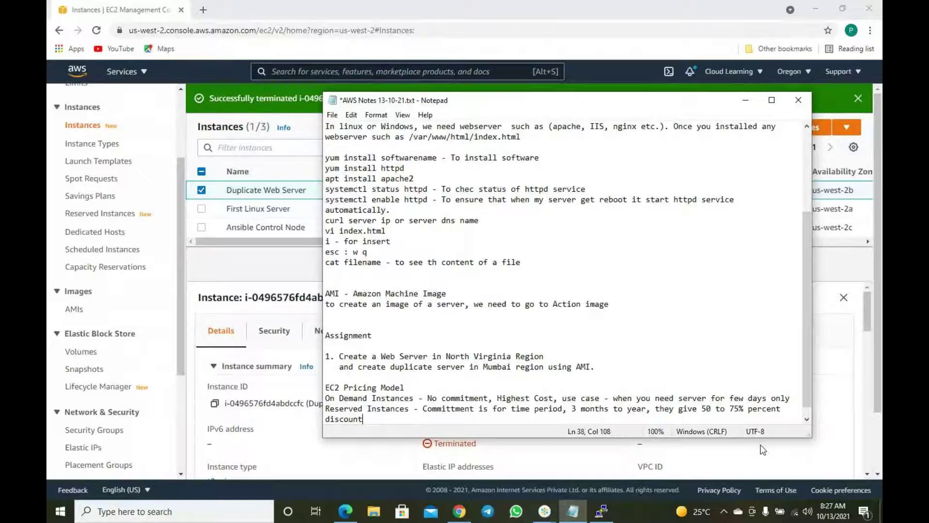
key(Return)
key(Return)
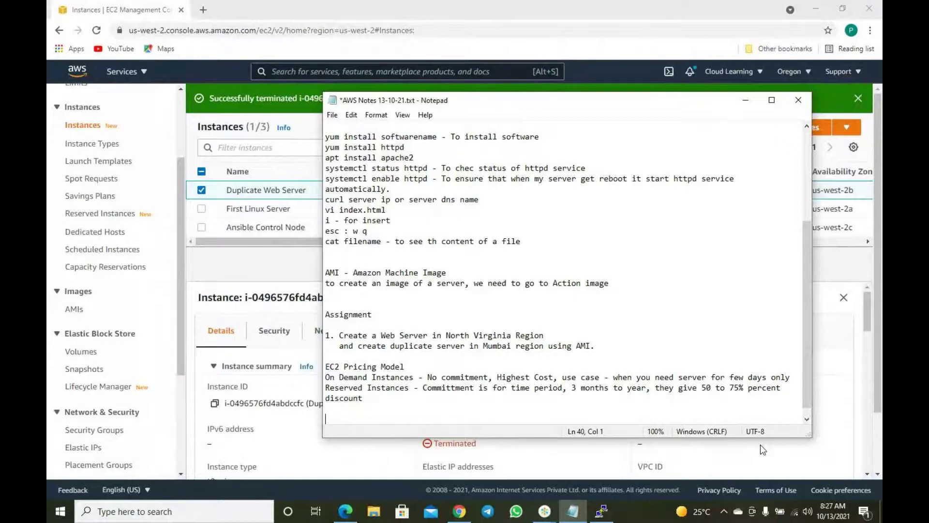
Insert a percent sign after 50 in the Reserved Instances discount range
key(Up)
key(Up)
key(Up)
key(Up)
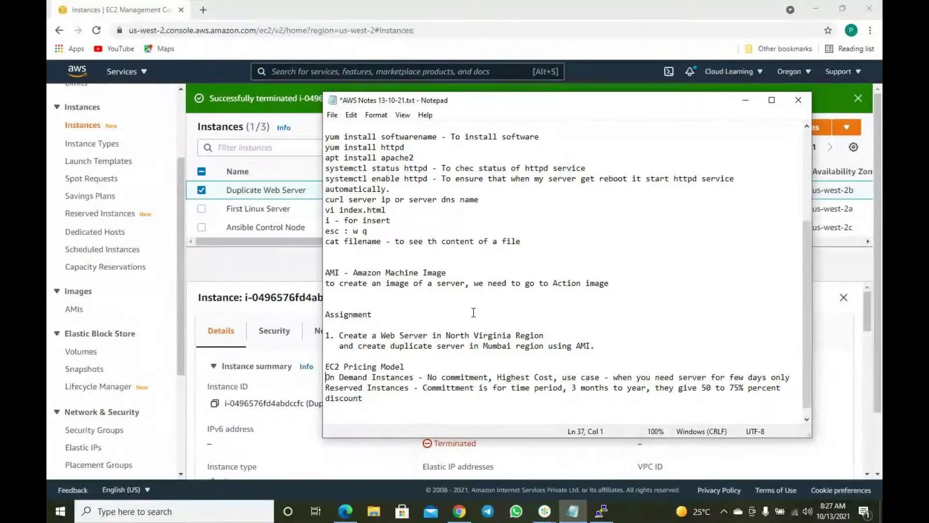
click(711, 388)
text(%)
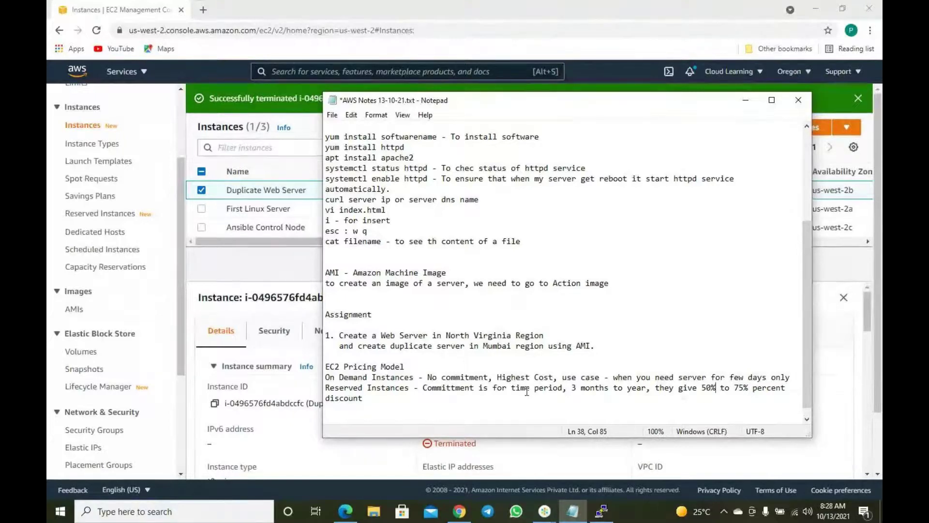
Append ", Use case - Websites or where you need server for longer duration" to the Reserved Instances text and start a new line
click(387, 397)
text(, Use case - Websites or where you ne)
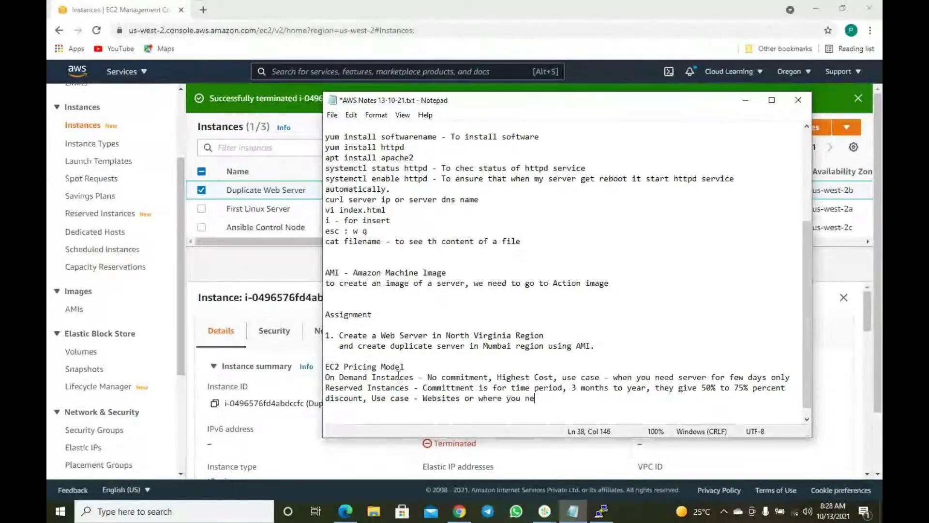
text(ed server for longer duratin)
text(n)
key(Return)
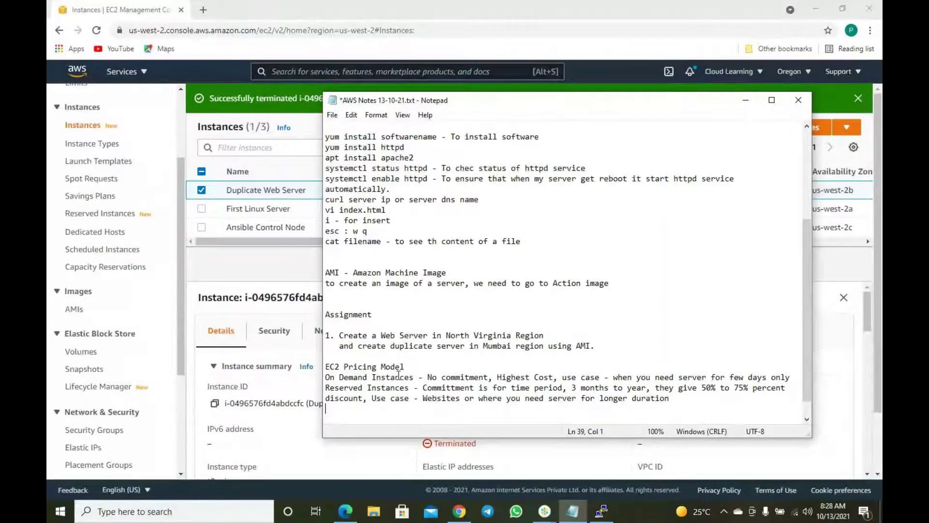
Add a "Spot Instances" line directly below the Reserved Instances text
text(Spot In)
text(stan)
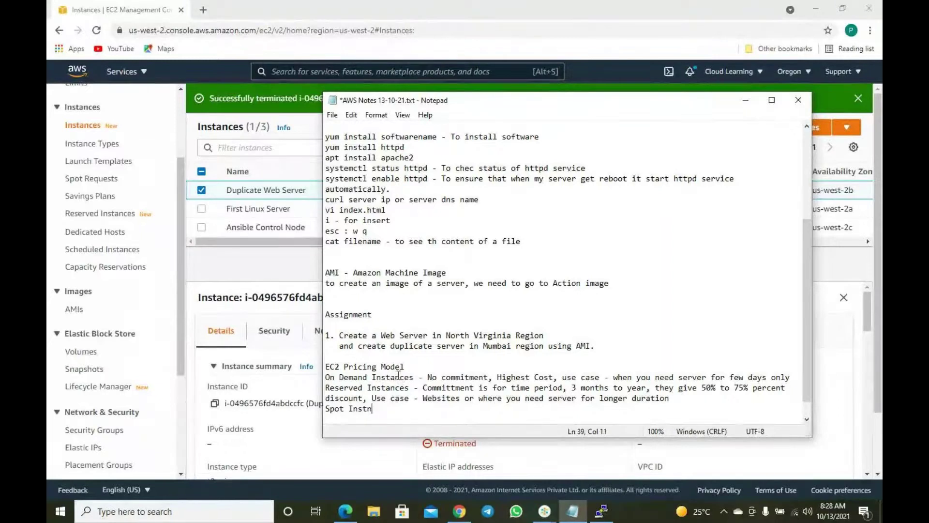
text(ces)
Insert blank lines separating the EC2 Pricing Model heading and the On Demand, Reserved and Spot Instances entries
click(396, 377)
key(Home)
key(Return)
key(Down)
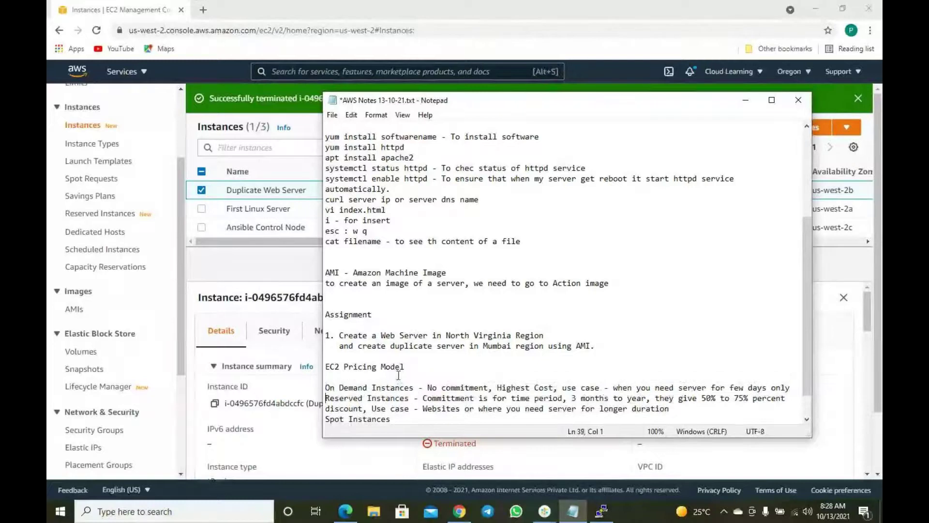
key(Return)
key(ctrl+End)
key(Return)
key(Up)
key(Up)
key(Down)
key(Return)
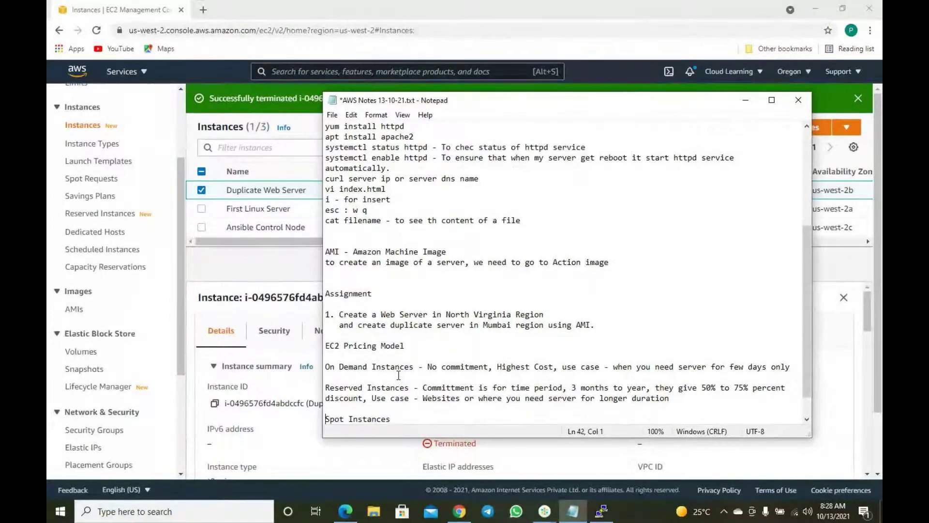
Delete the duplicate "Spot Instances" line and the surplus blank lines, keeping one Spot Instances entry
key(End)
scroll(450, 408, down, 1)
key(BackSpace)
key(BackSpace)
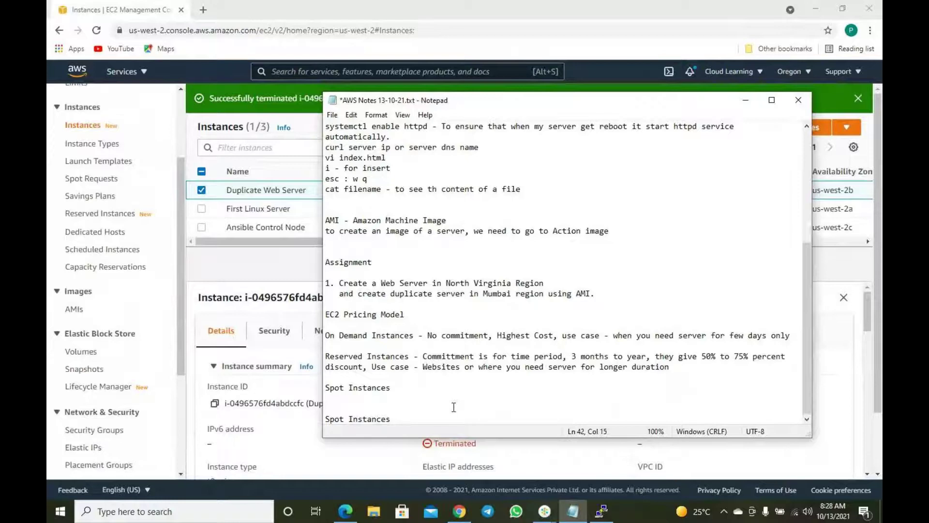
key(shift+Home)
key(BackSpace)
key(Delete)
key(Delete)
key(Delete)
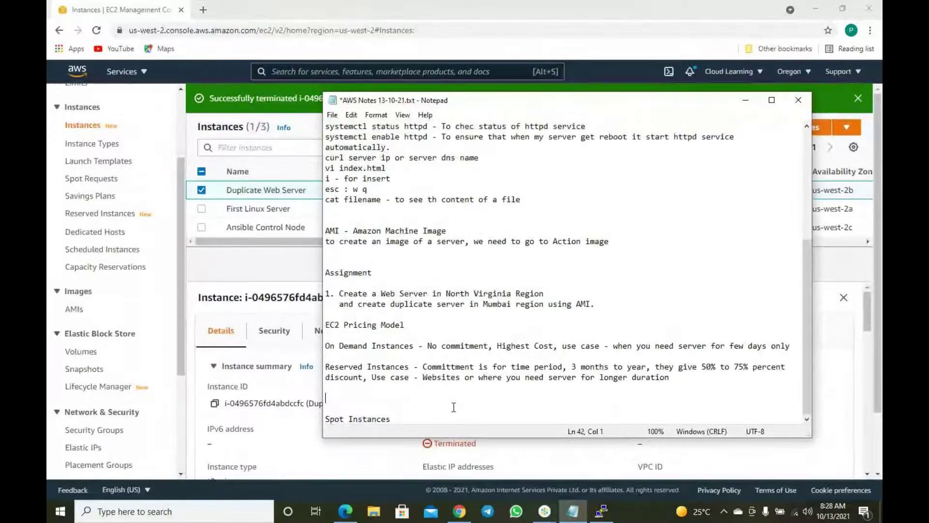
Append "- Cheapest one, available for shorter period as AWS provides it from their unused capacity" to the Spot Instances line
key(End)
text(-)
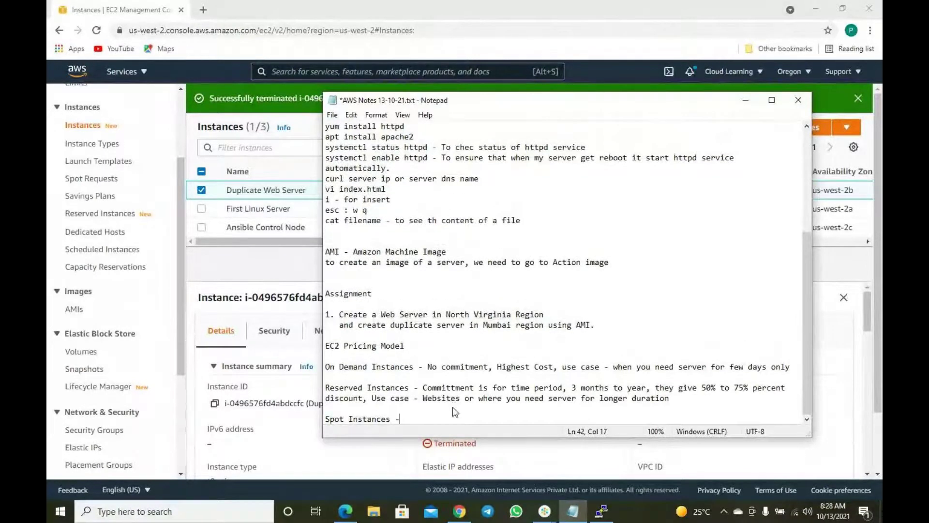
text( Cheapest n)
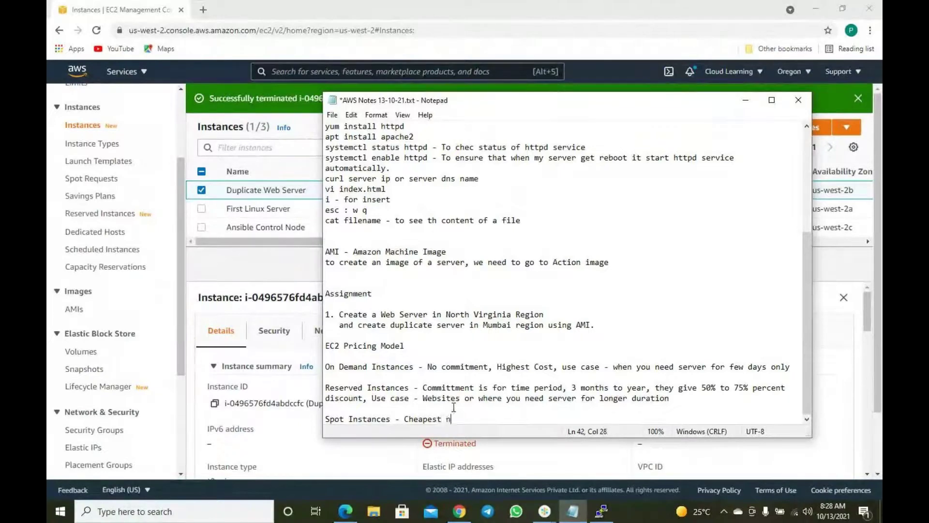
key(BackSpace)
text(one,)
text( available for short)
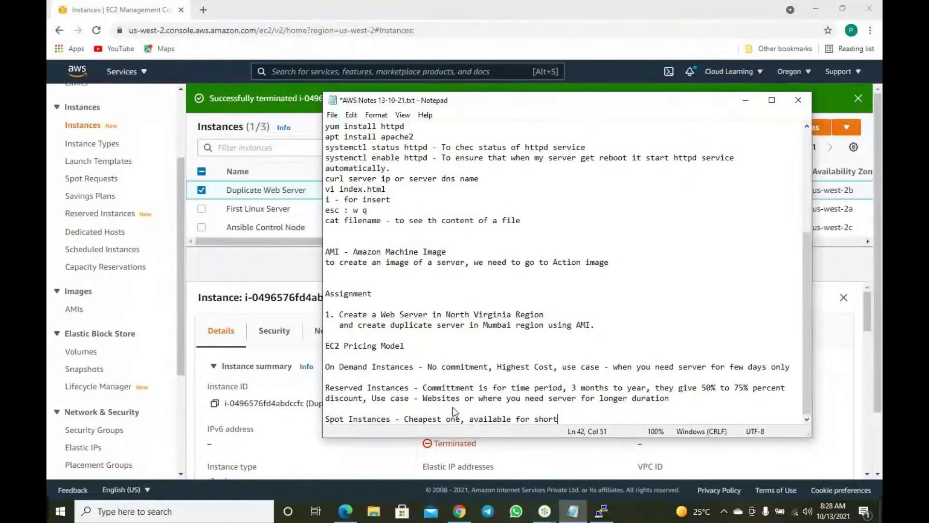
text(er period as AWS provided)
text( it from their unusedcap)
key(BackSpace)
key(BackSpace)
key(BackSpace)
text(capacity)
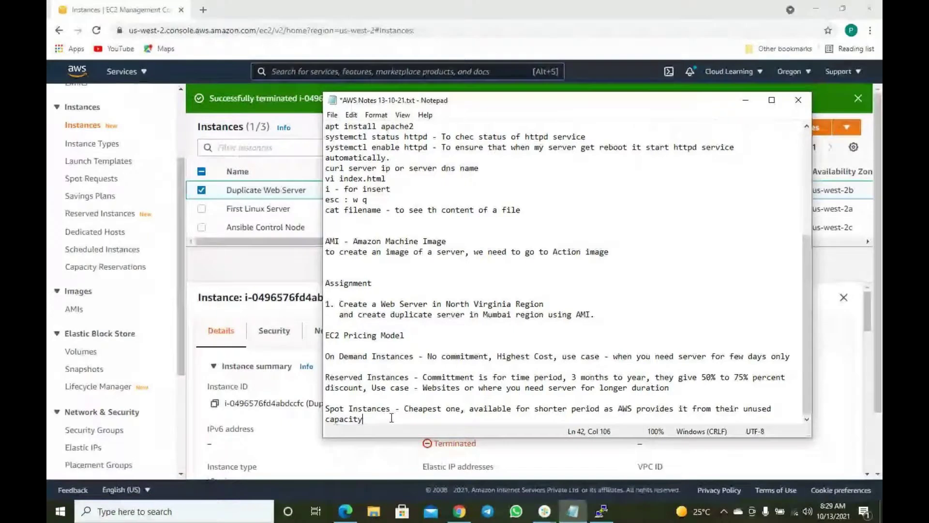
Append "use case - for data analysis" to the Spot Instances text without a closing period
text(use )
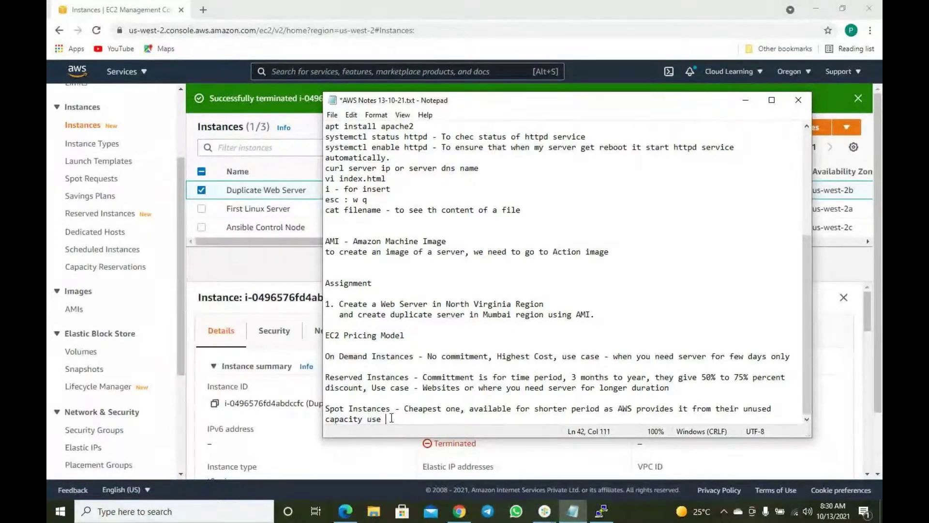
text(case - for data analysis.)
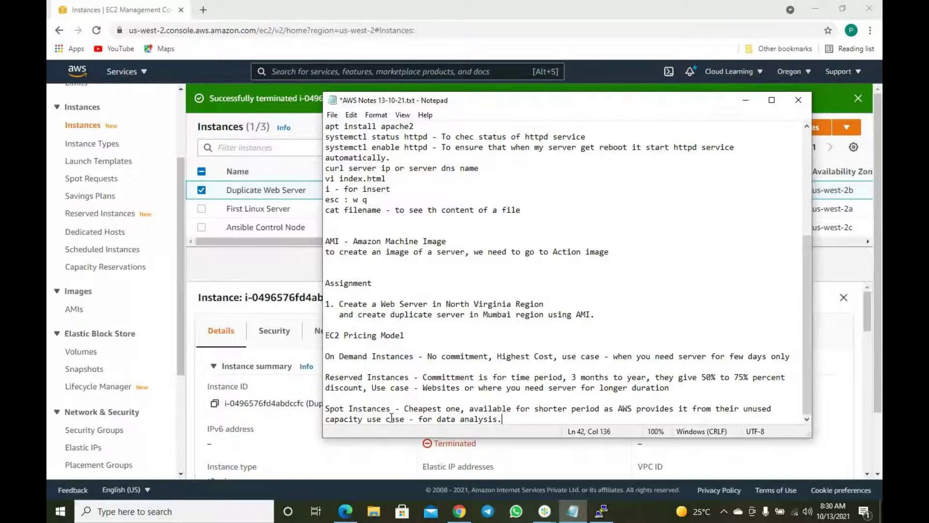
key(BackSpace)
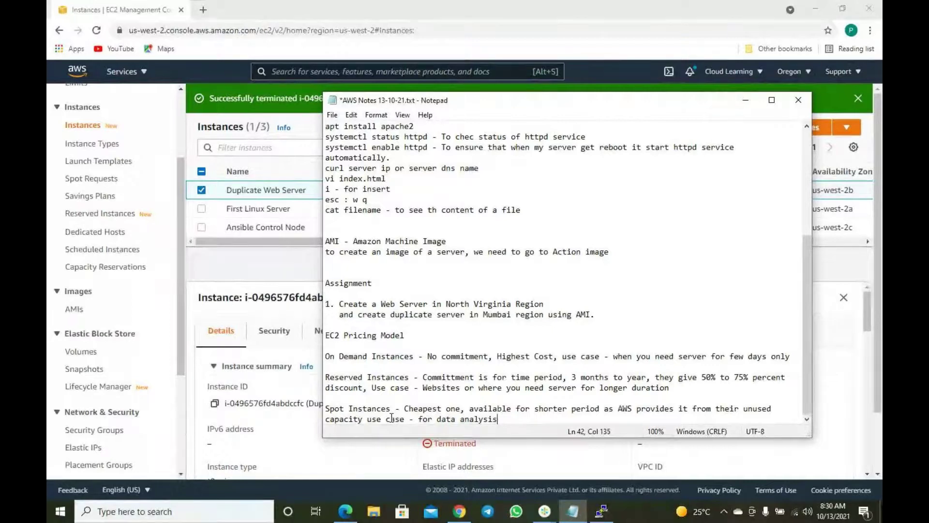
Append "discount upto 70%-80%" to the end of the Spot Instances text
text(discount )
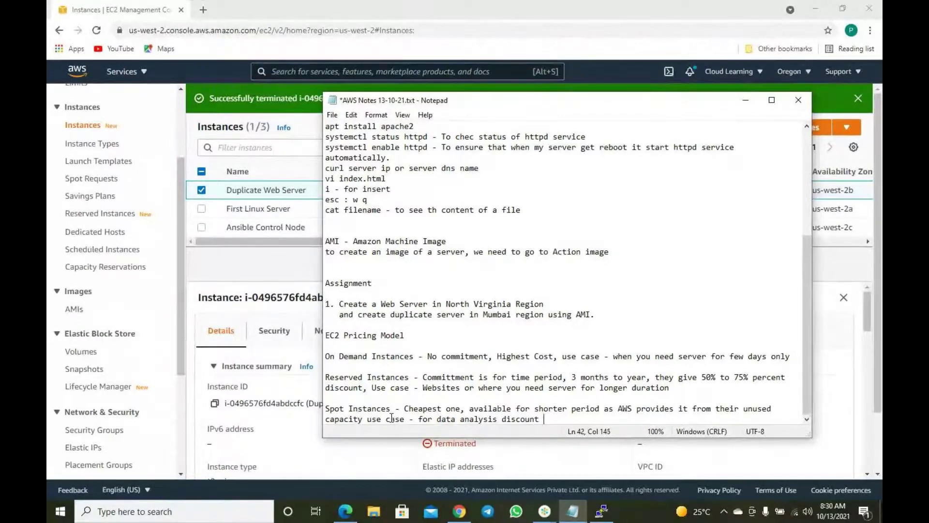
text(upto 7)
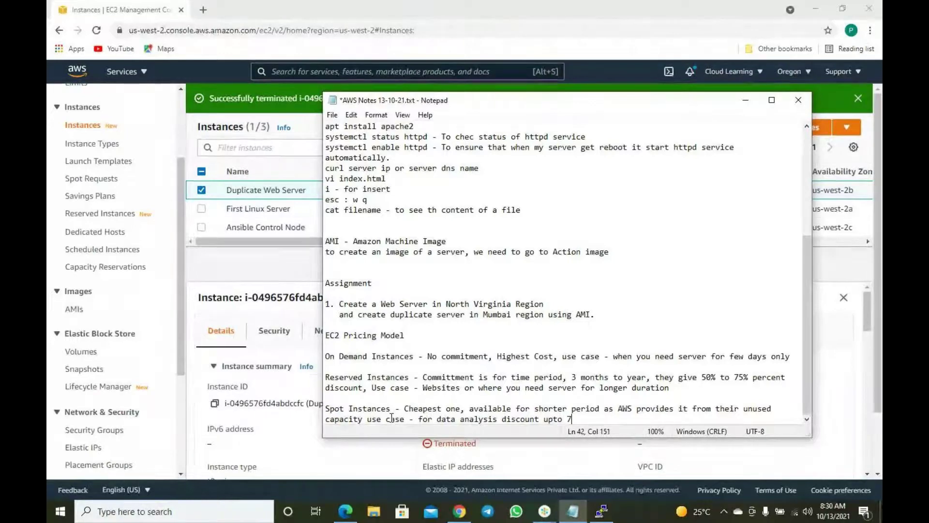
text(0-80%)
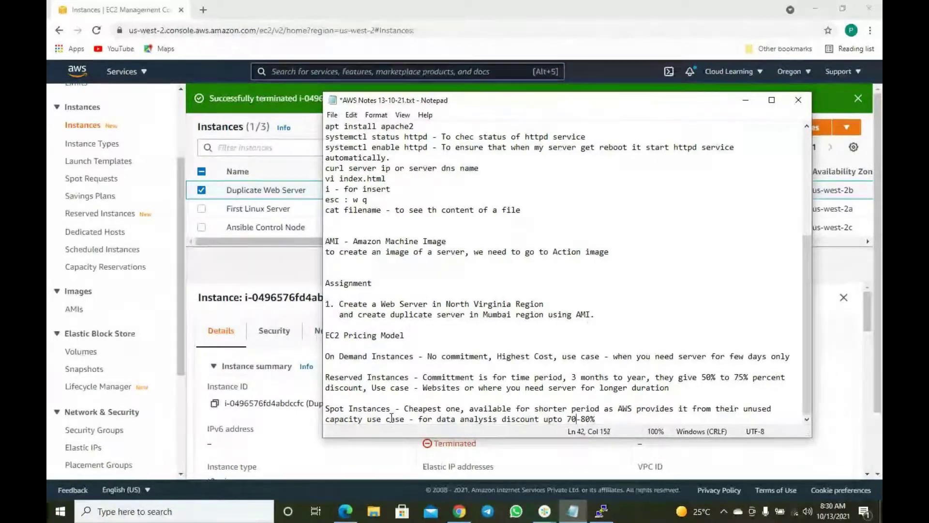
key(Left)
key(Left)
key(Left)
key(Left)
text(%)
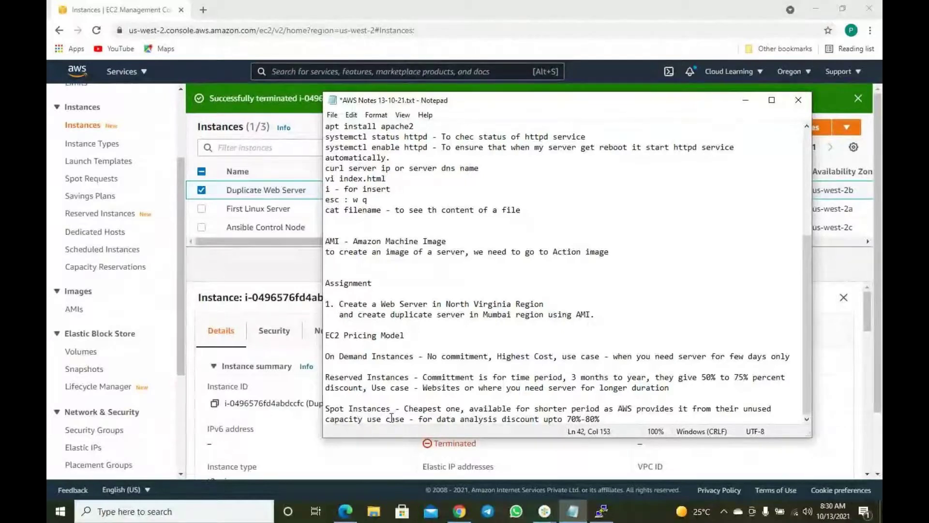
click(392, 418)
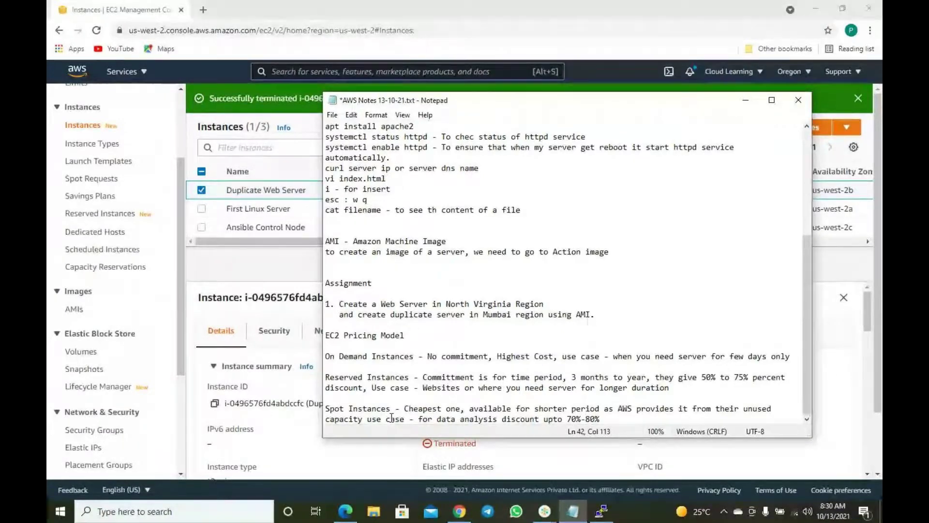
click(584, 420)
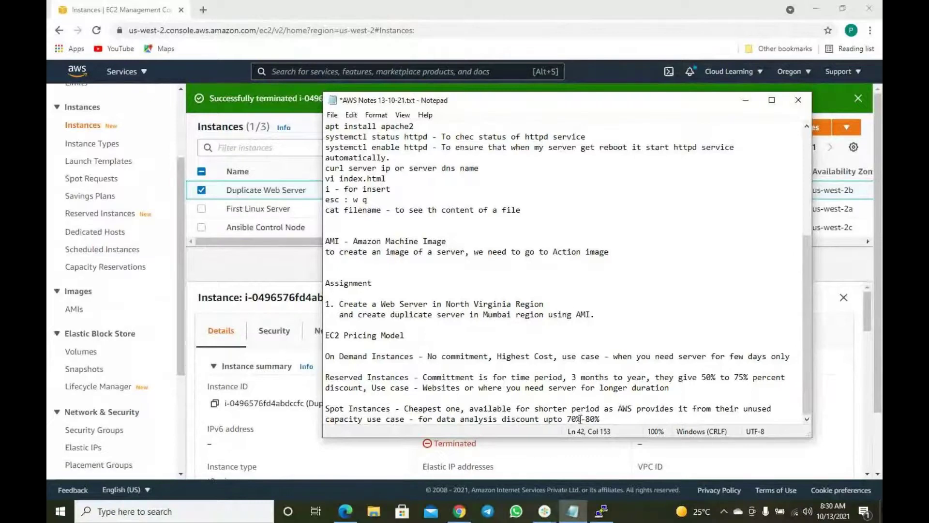
Add spaces around the hyphen in the Spot Instances discount range so it reads "70% - 80%", and review the pricing model notes
click(591, 419)
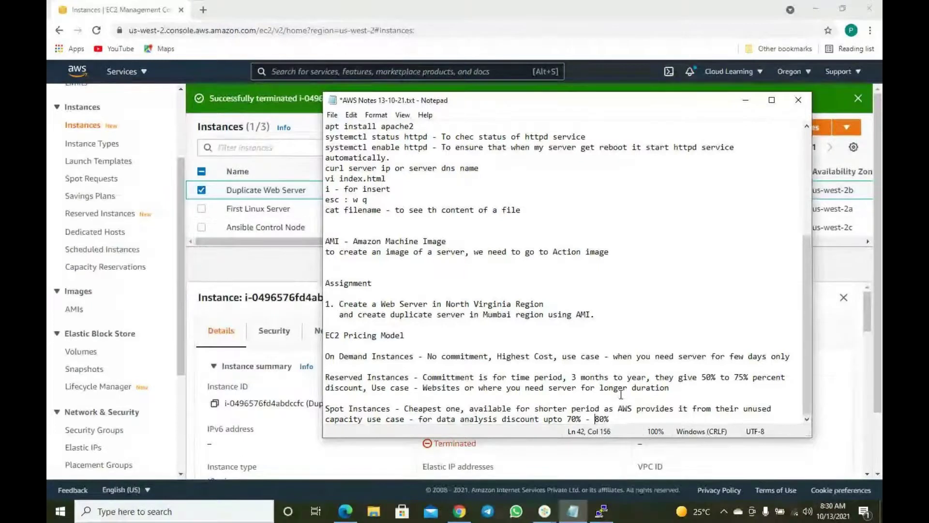
drag(394, 407, 373, 412)
click(590, 391)
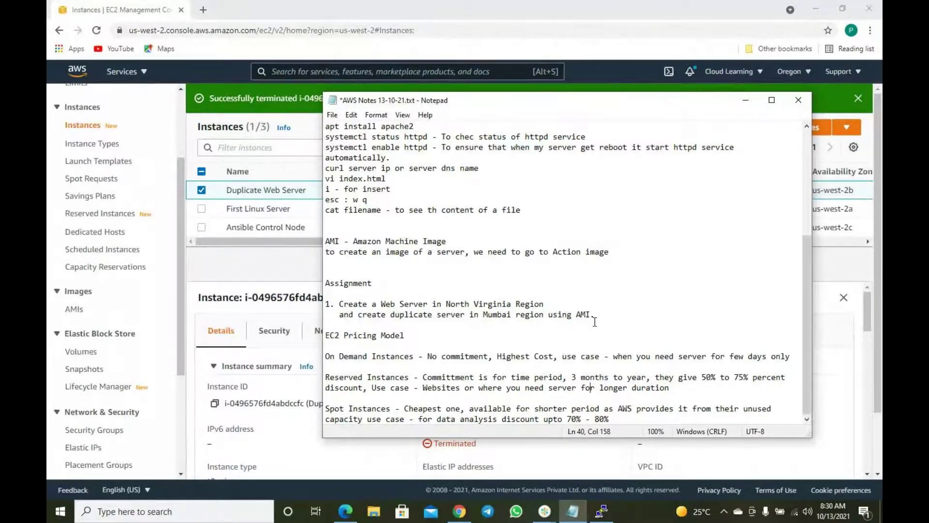
drag(385, 356, 449, 401)
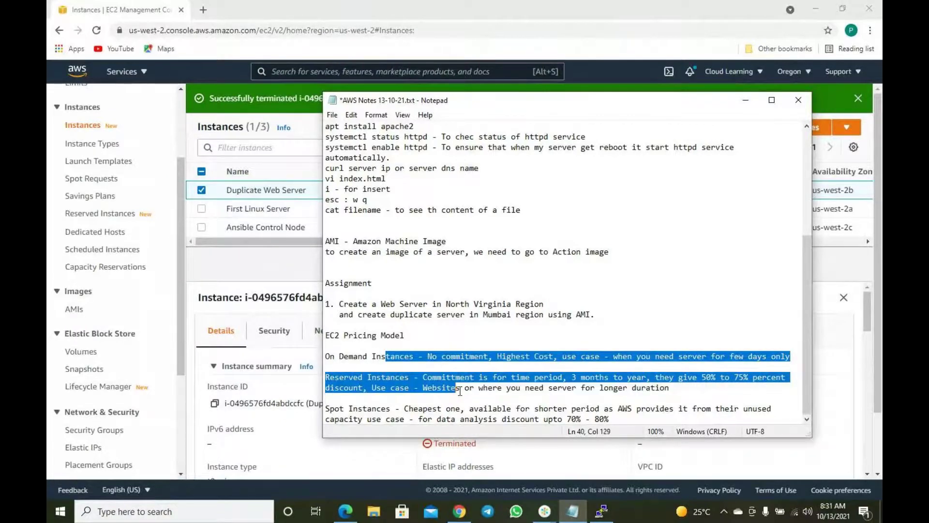
click(326, 398)
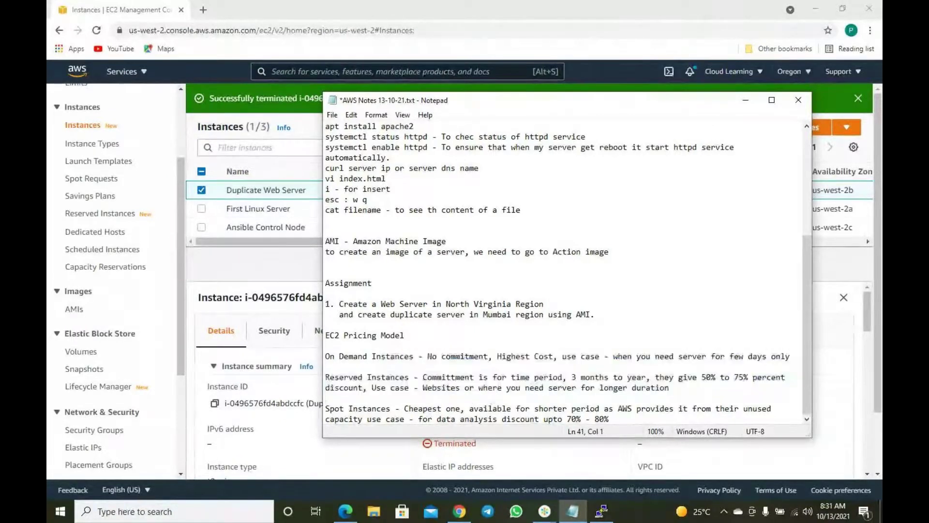
Switch from the notes back to the EC2 console in Chrome and select only the First Linux Server instance
click(745, 100)
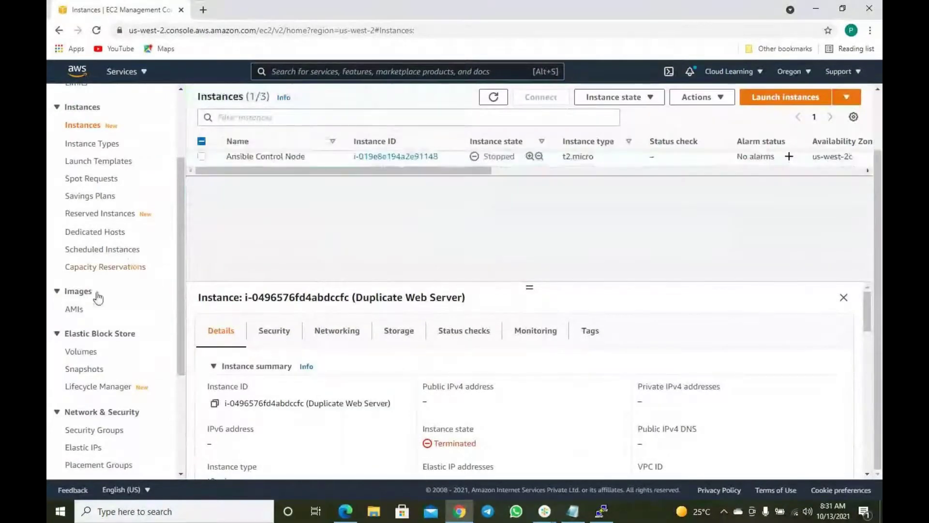
scroll(98, 303, down, 4)
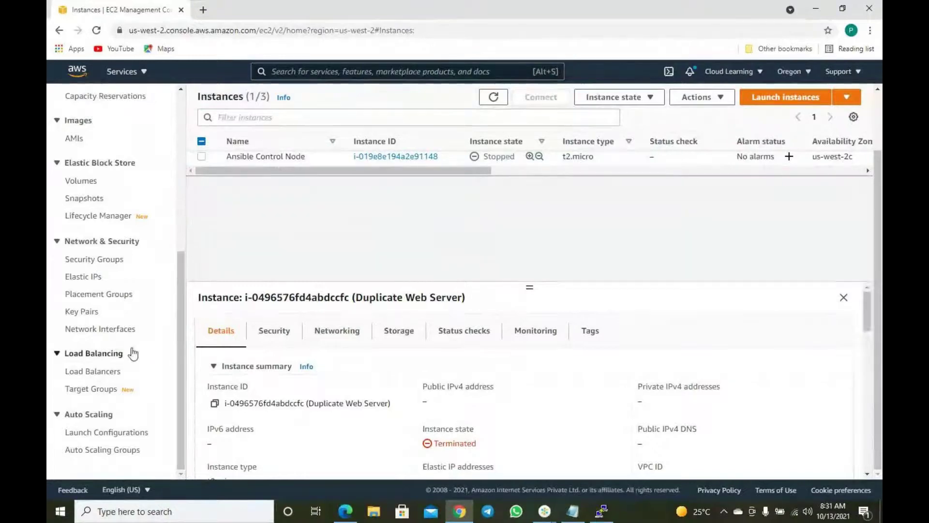
scroll(116, 345, up, 4)
scroll(117, 346, up, 3)
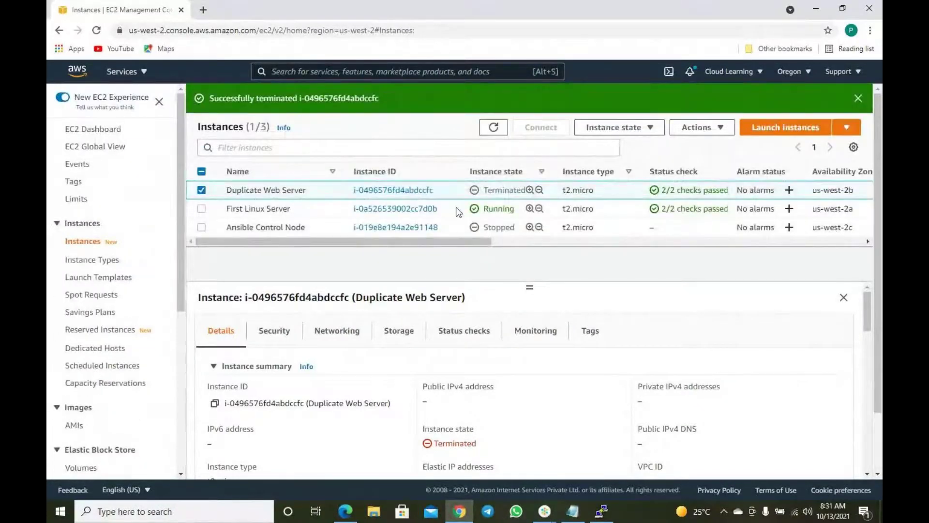
click(620, 212)
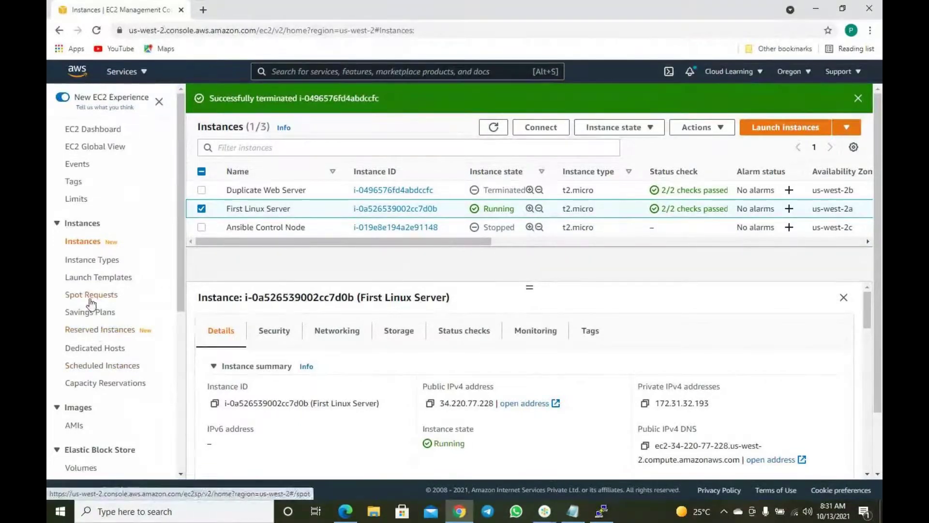
Open a Reserved Instances purchase form for Red Hat Enterprise Linux with Default tenancy and Convertible offering class
click(92, 331)
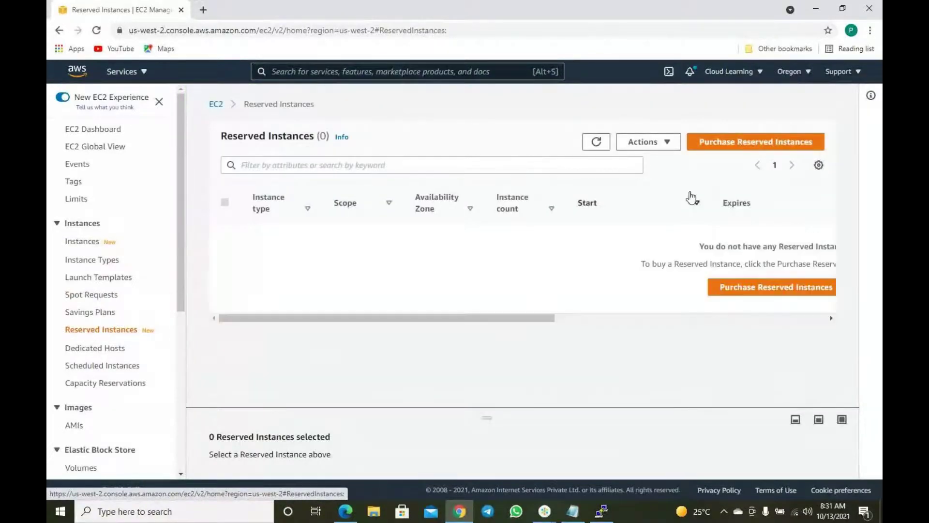
click(736, 140)
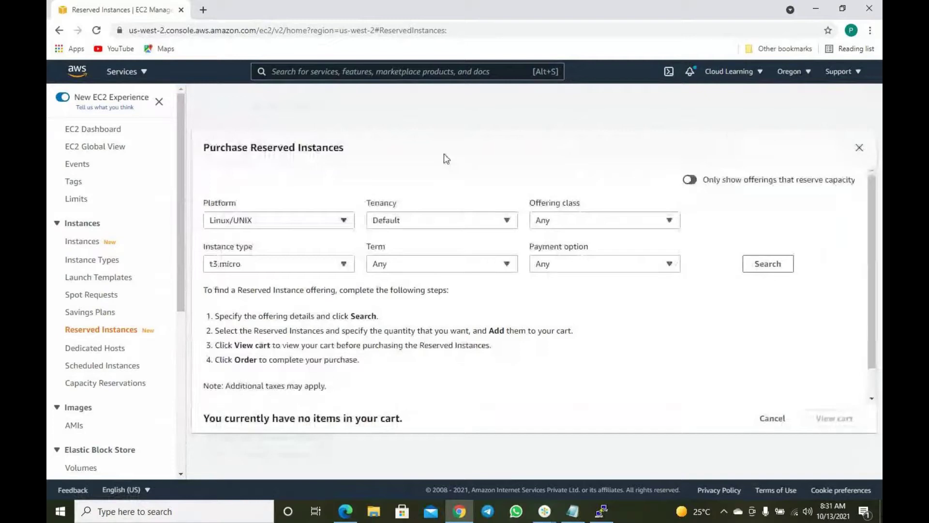
click(275, 219)
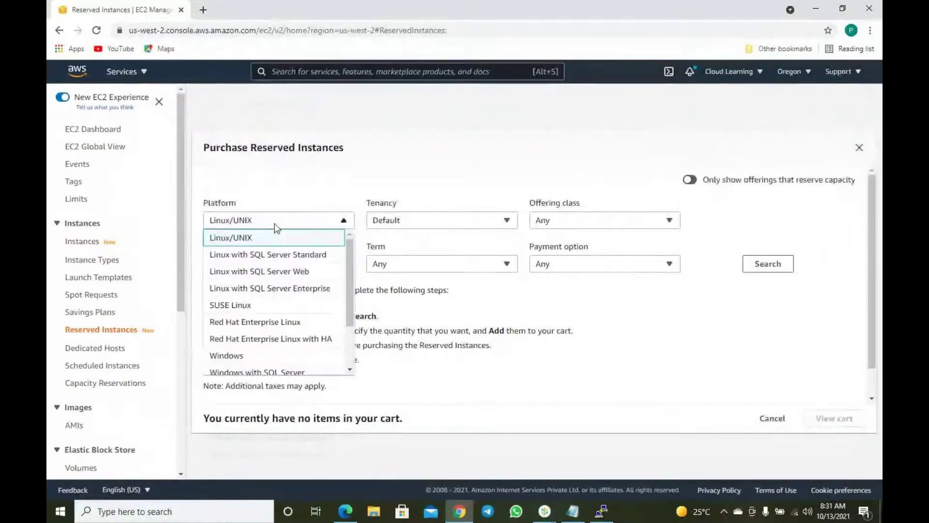
click(248, 323)
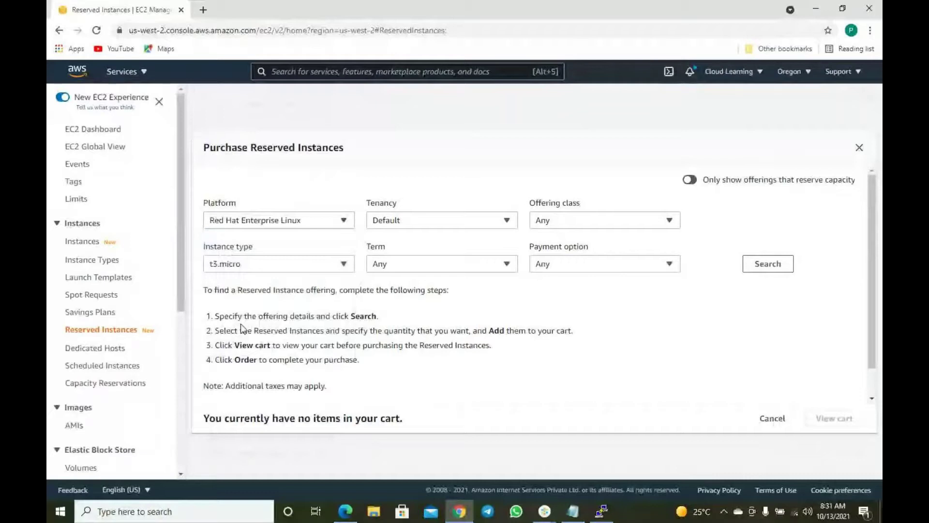
click(411, 227)
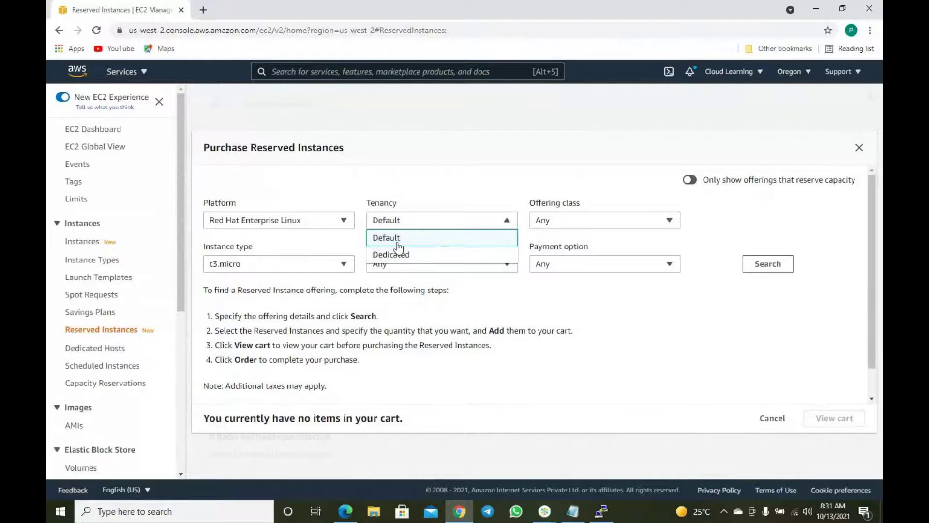
click(415, 239)
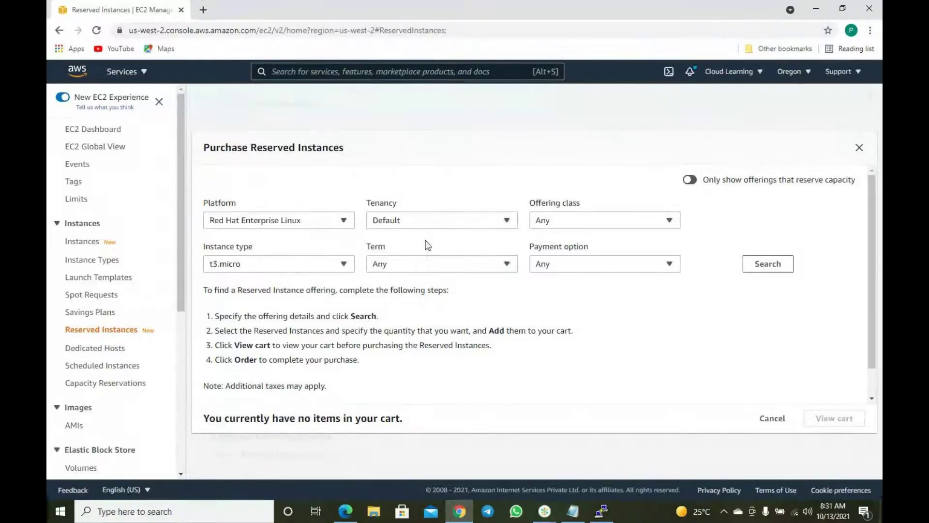
click(597, 219)
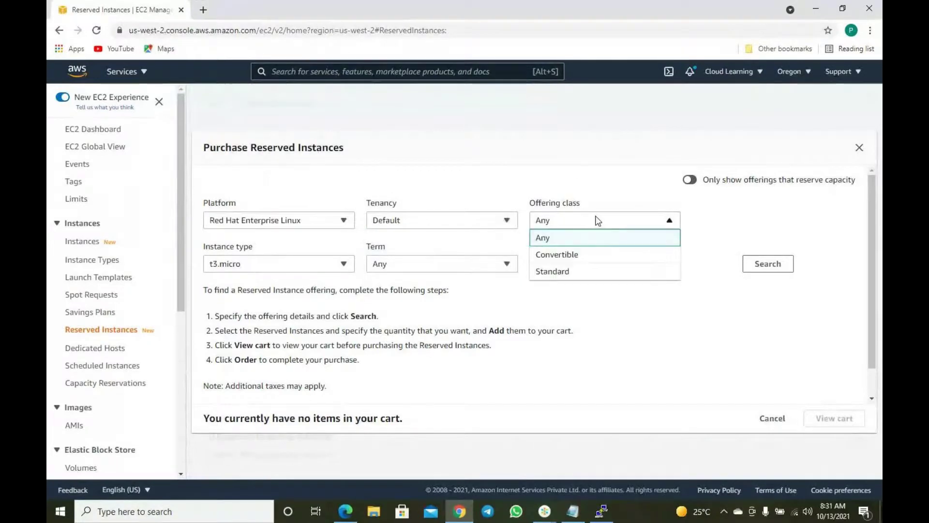
click(561, 260)
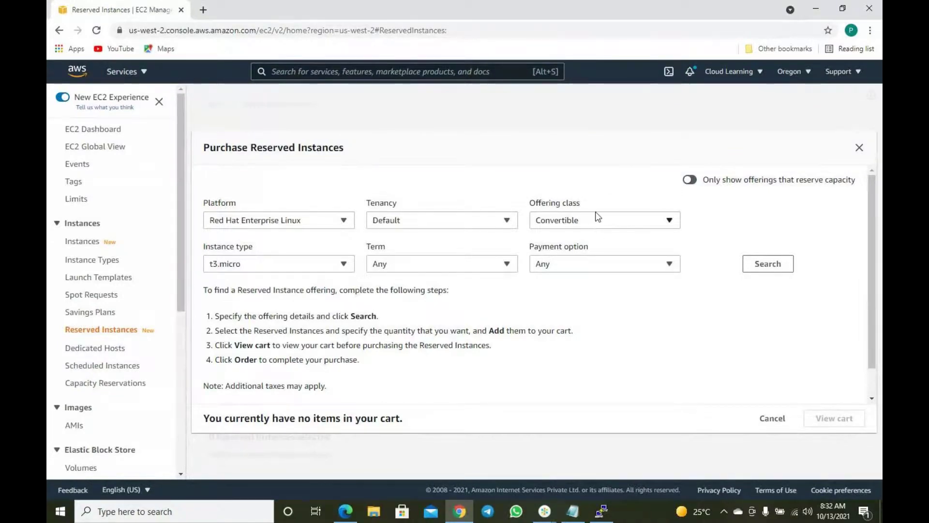
Search Reserved Instance offerings for t2.micro with a term of 1 month to 12 months and All upfront payment
click(255, 269)
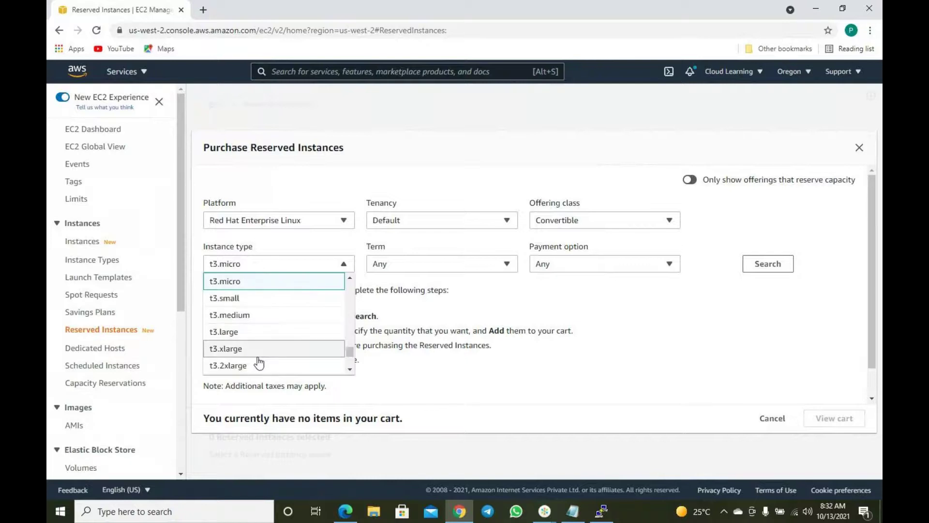
scroll(259, 360, up, 3)
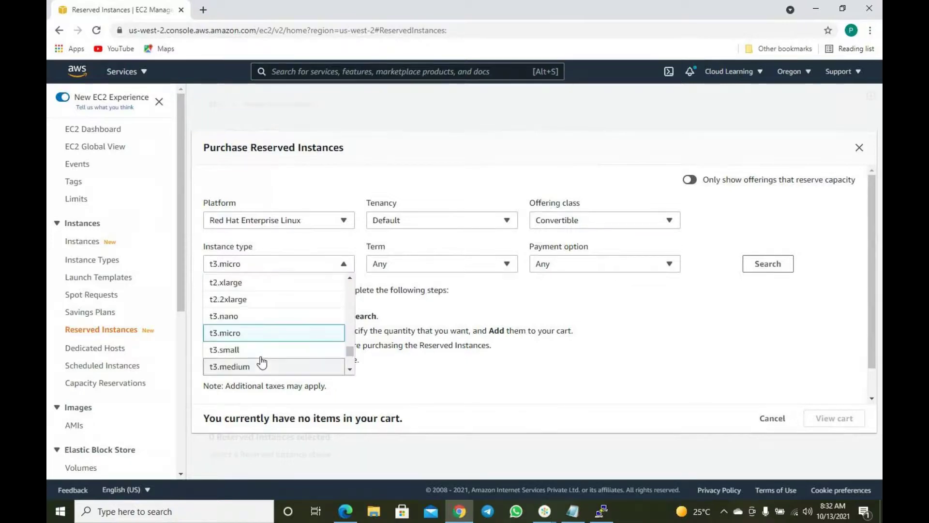
click(234, 279)
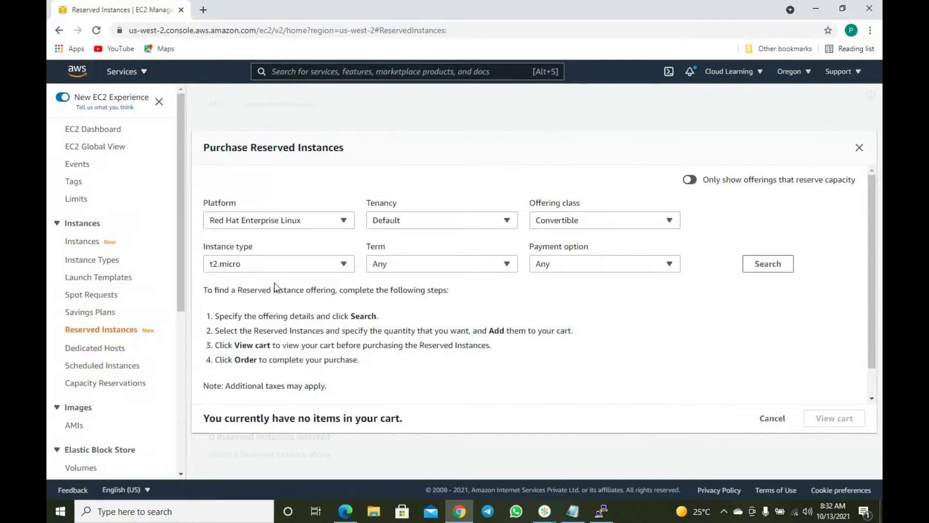
click(430, 268)
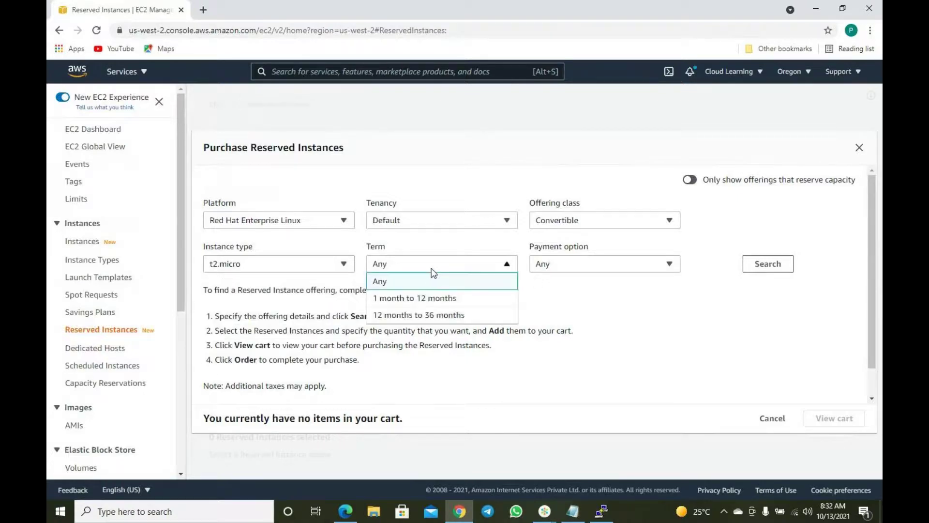
click(427, 300)
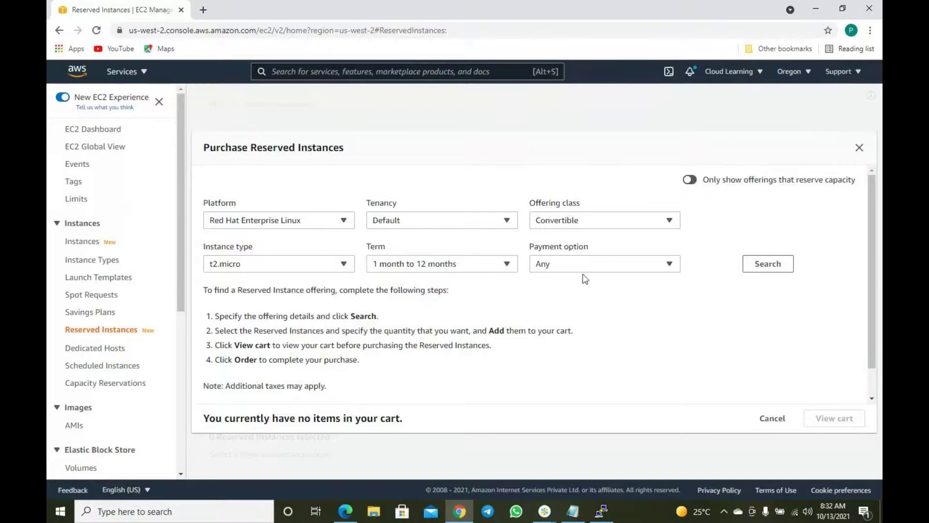
click(593, 264)
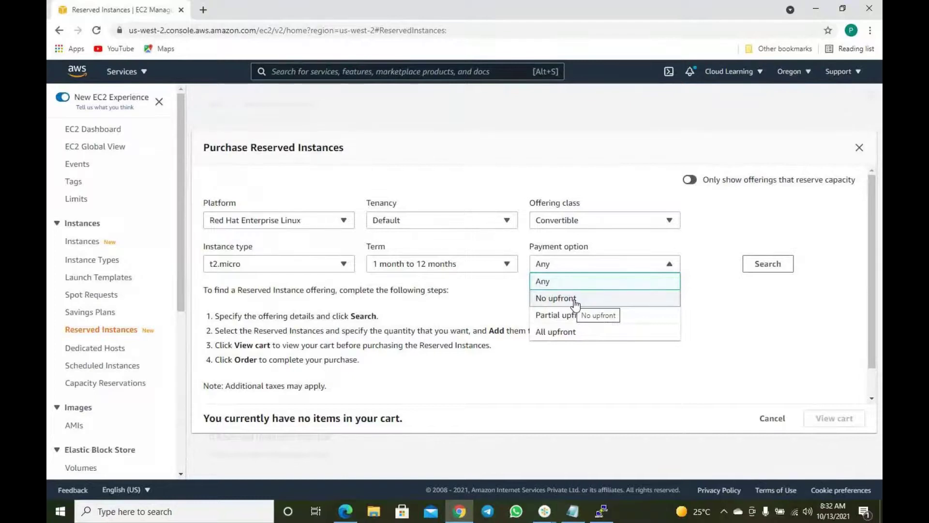
click(572, 333)
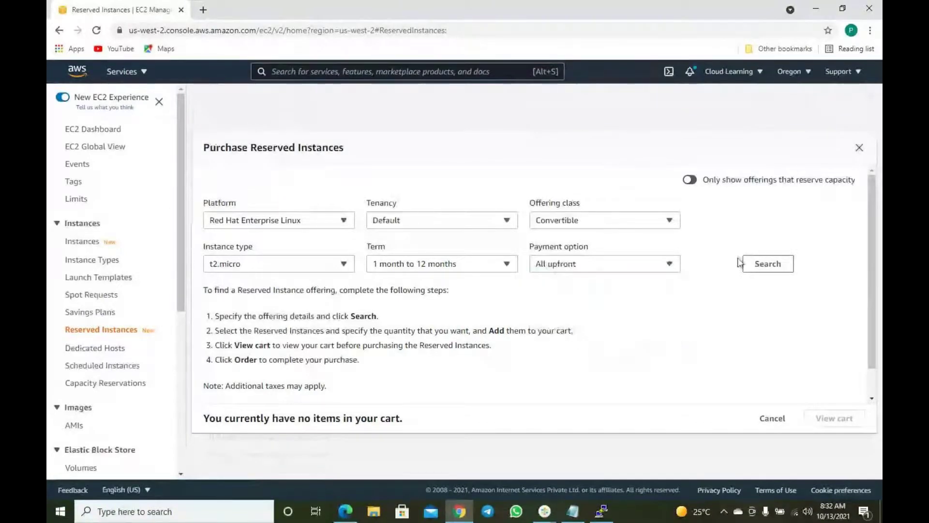
click(768, 264)
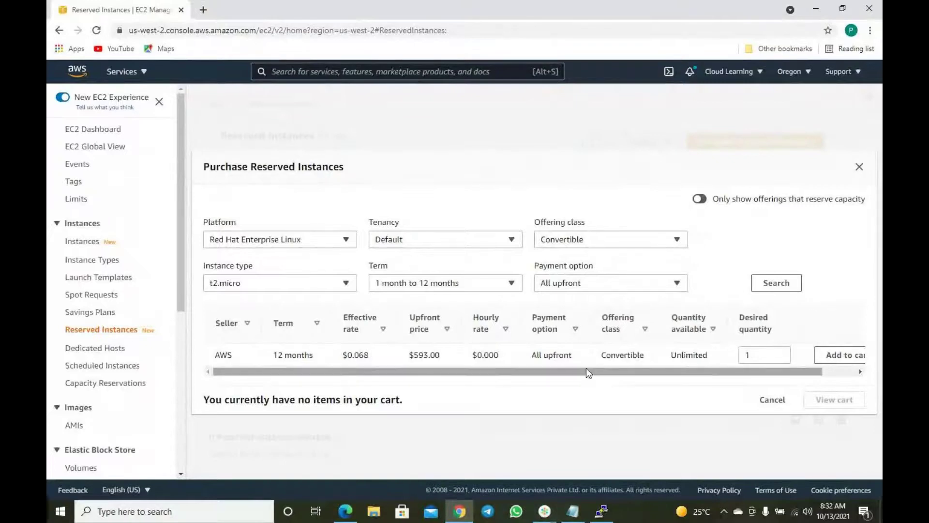
Examine the offering's class, payment option, upfront price, effective rate and cart option, and close the purchase form without ordering
drag(616, 357, 643, 357)
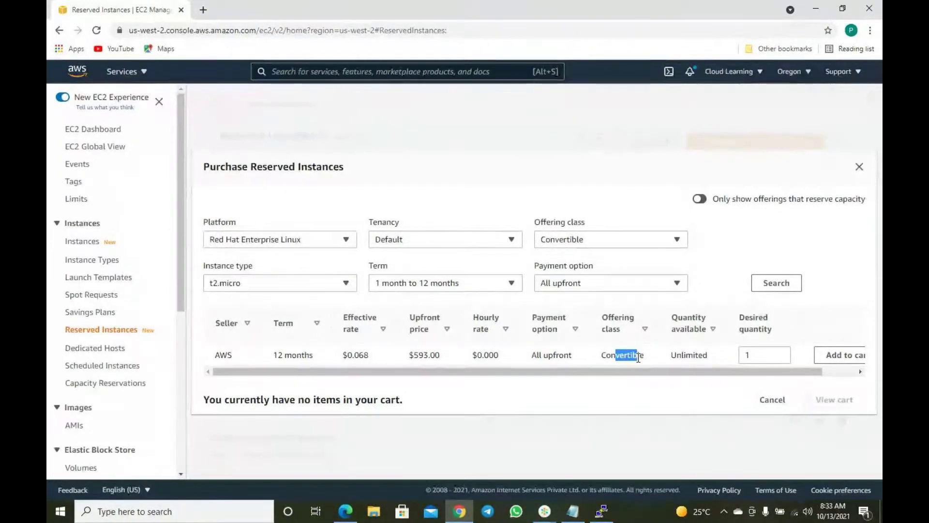
click(572, 358)
drag(571, 355, 546, 356)
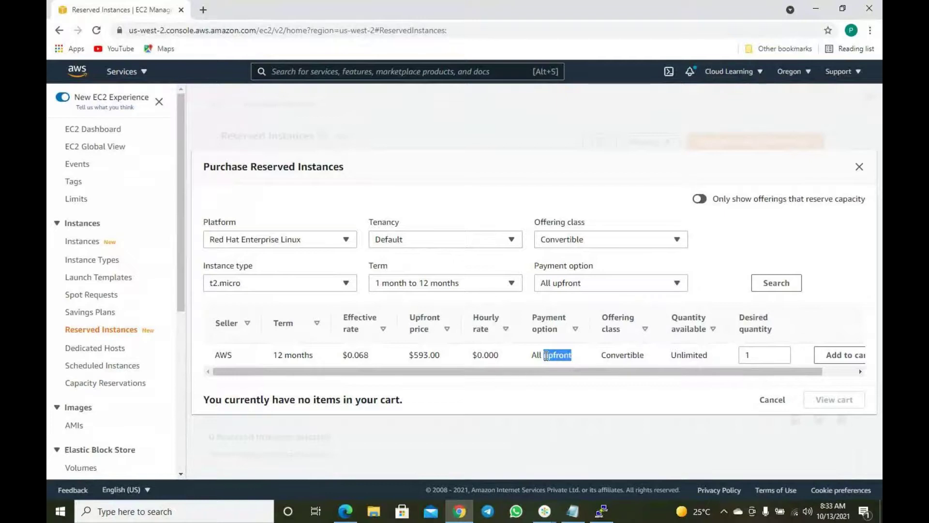
drag(439, 355, 410, 358)
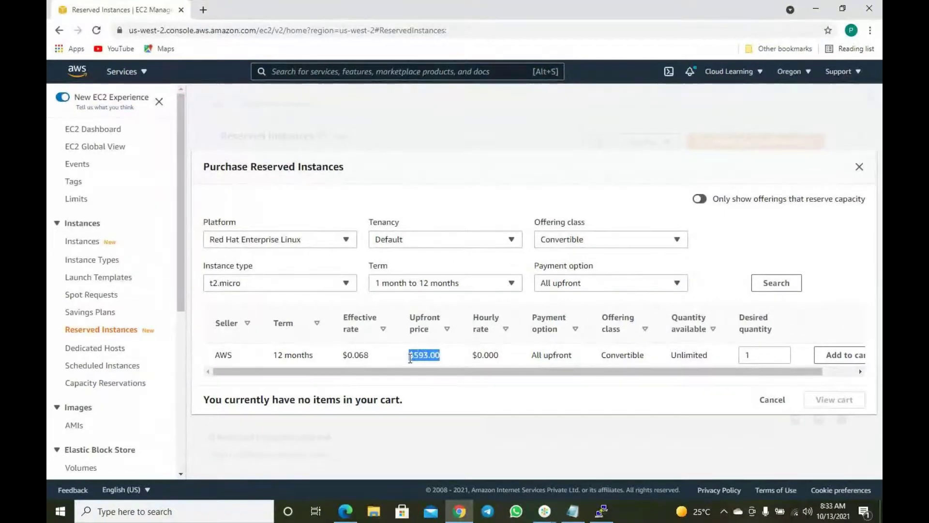
drag(375, 356, 358, 357)
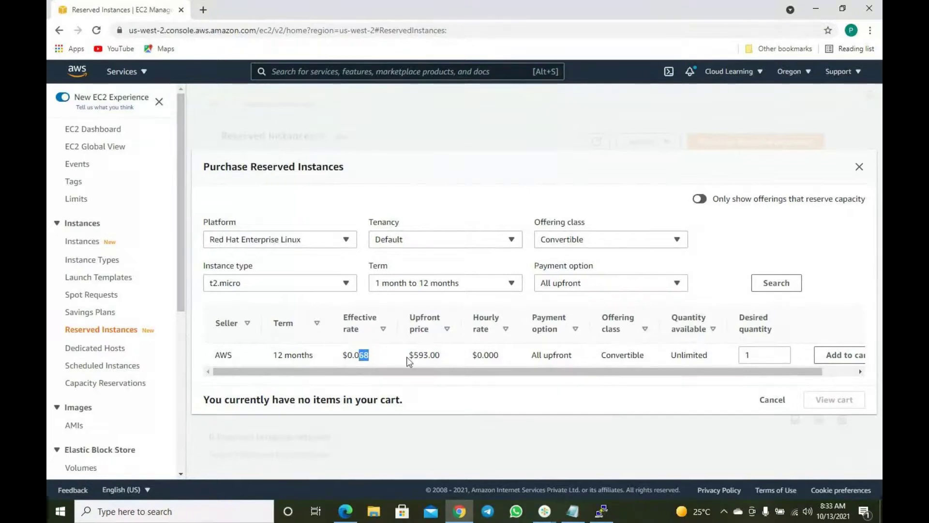
drag(414, 355, 441, 355)
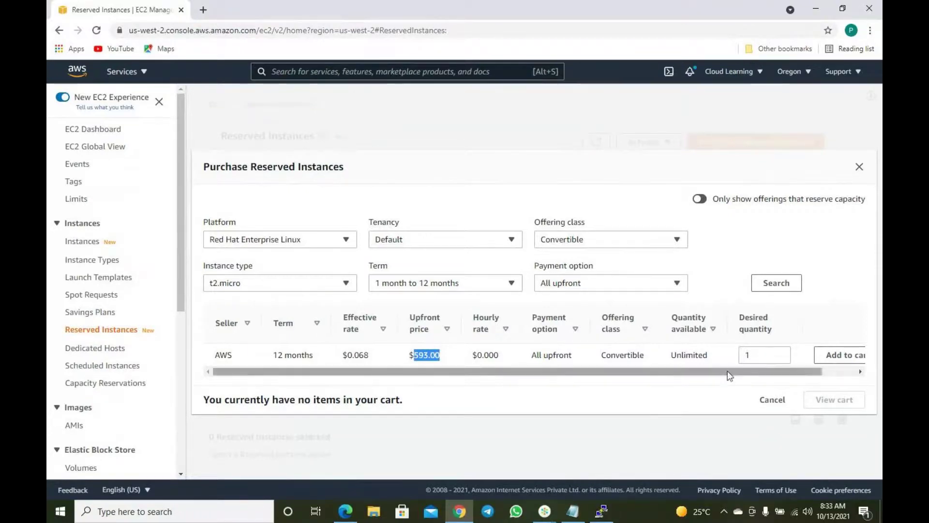
drag(729, 376, 763, 376)
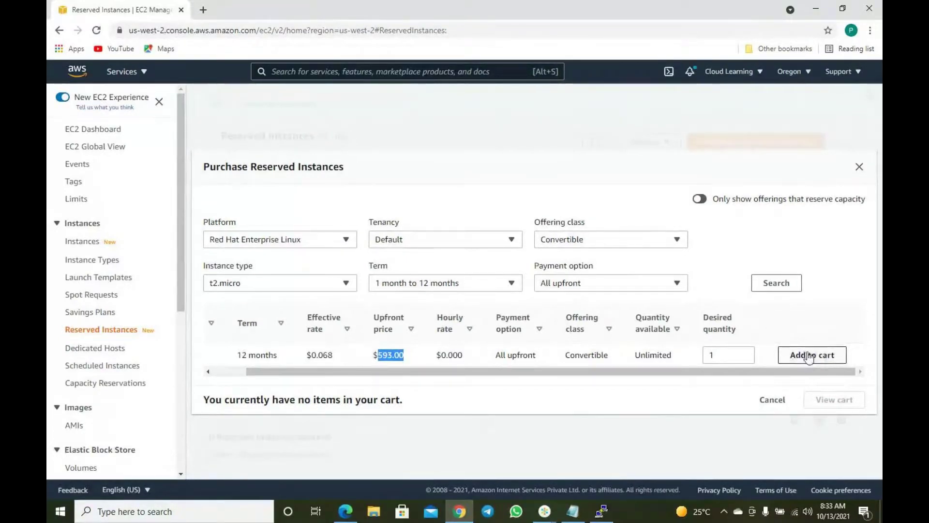
drag(728, 373, 649, 388)
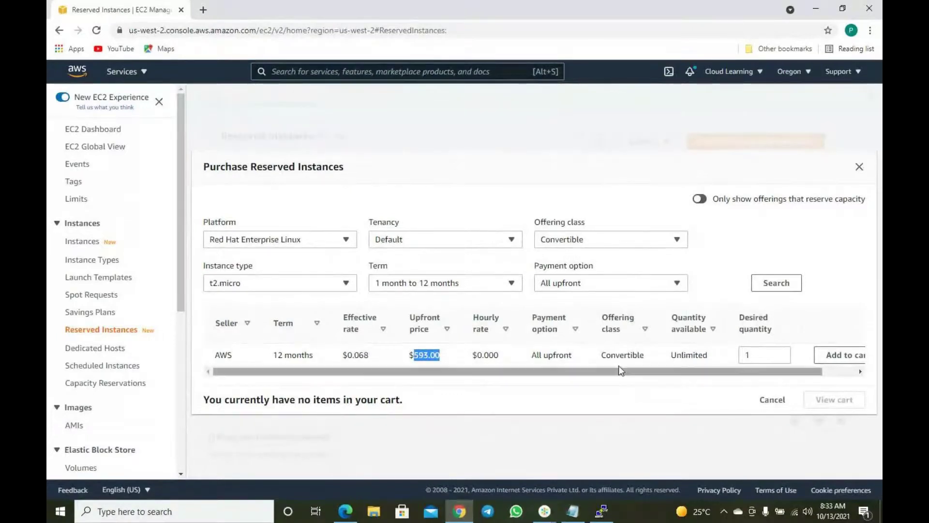
click(859, 173)
Return to the instance list, refresh it and select the First Linux Server instance while checking its instance type
click(81, 244)
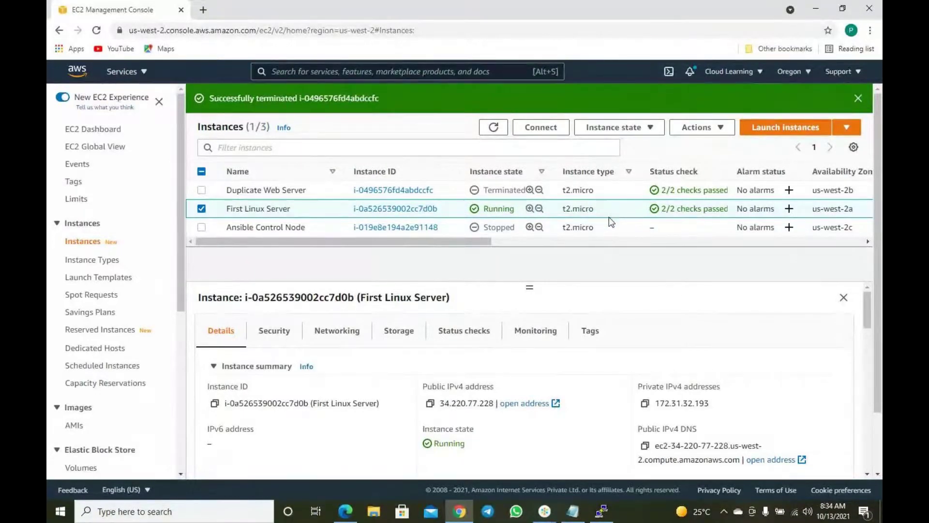
click(493, 128)
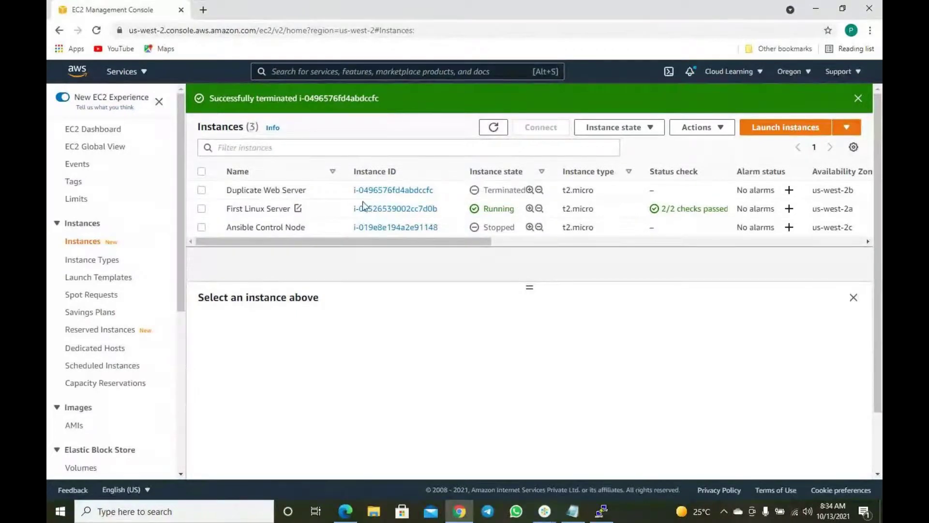
drag(594, 207, 563, 208)
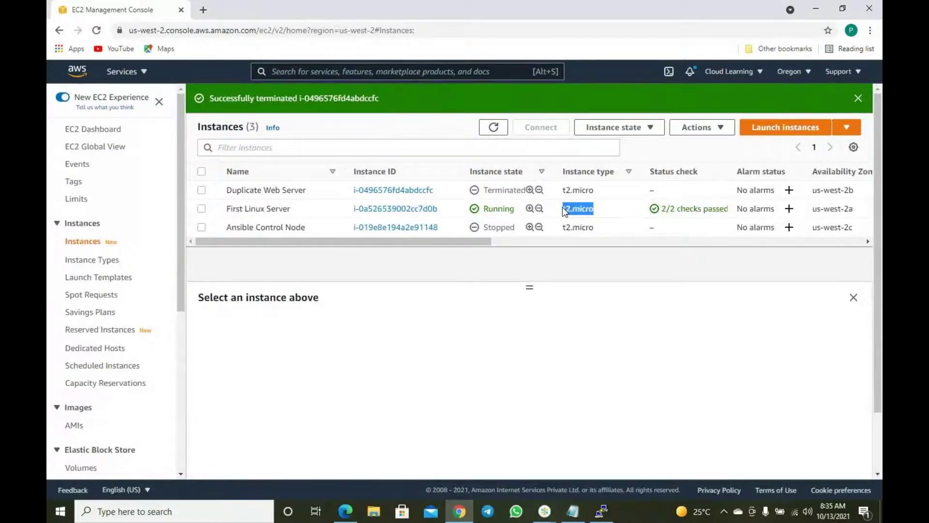
drag(563, 207, 600, 211)
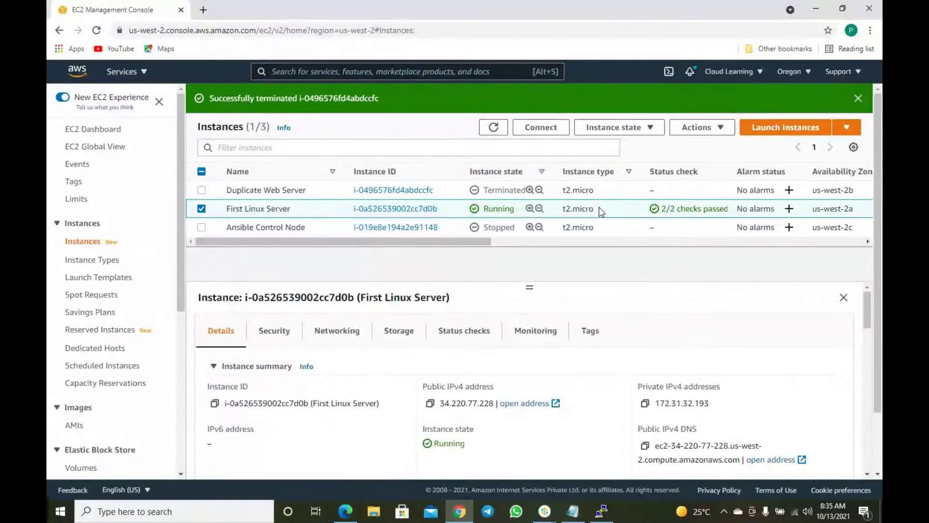
Look through the Amazon Machine Images offered in the instance launch wizard and exit it without launching
drag(598, 207, 589, 208)
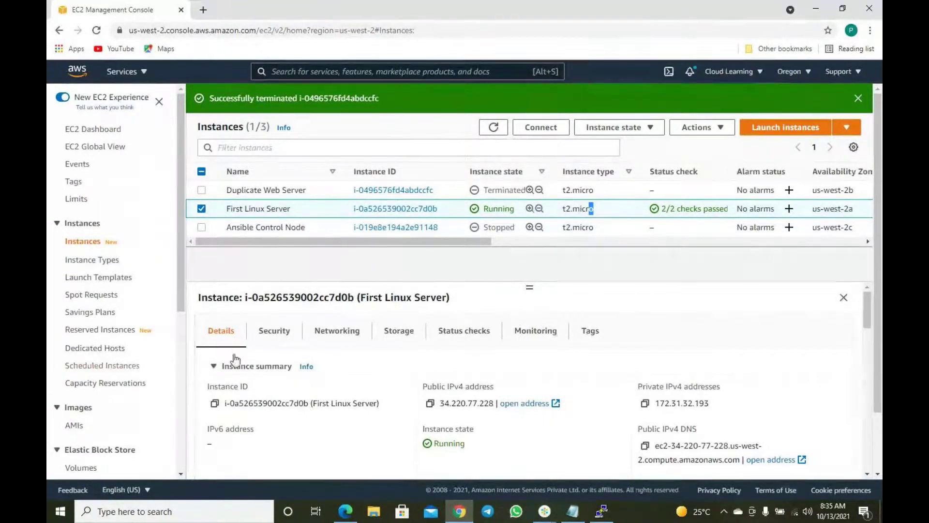
click(789, 127)
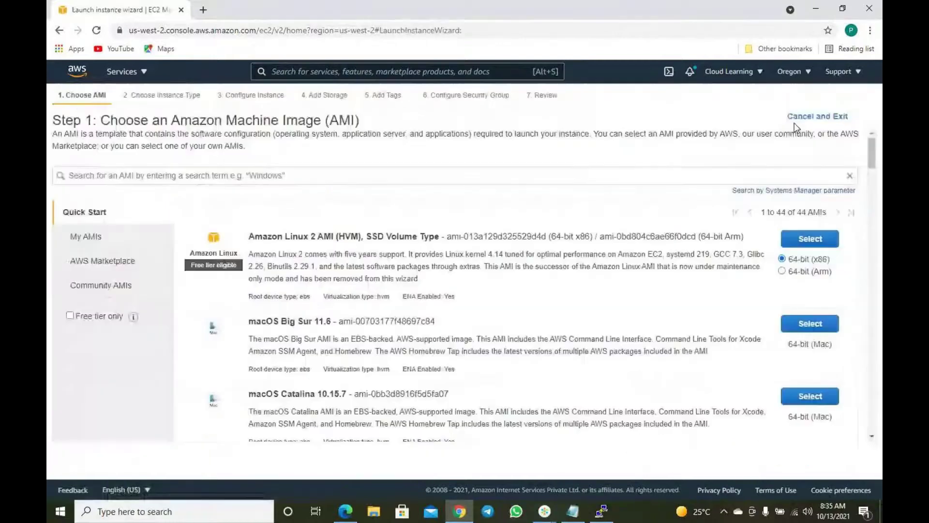
scroll(711, 344, down, 1)
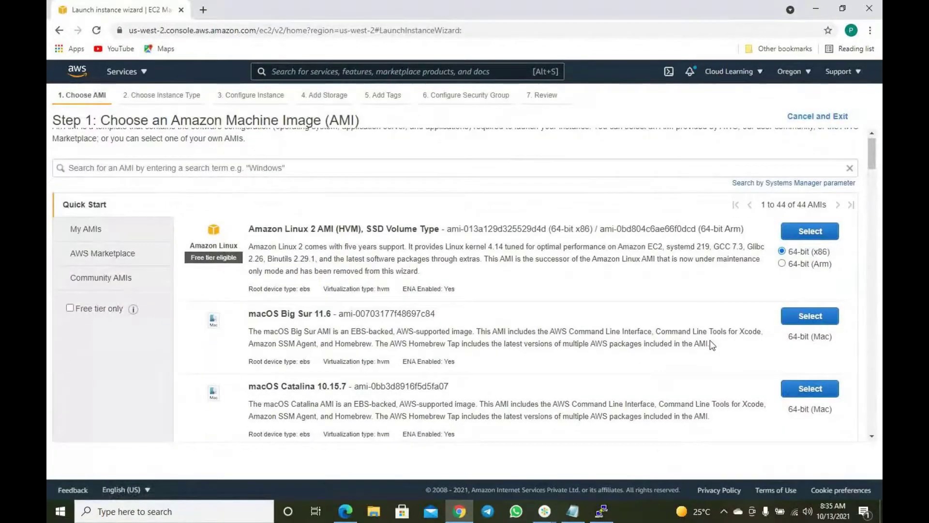
scroll(712, 345, down, 3)
click(822, 116)
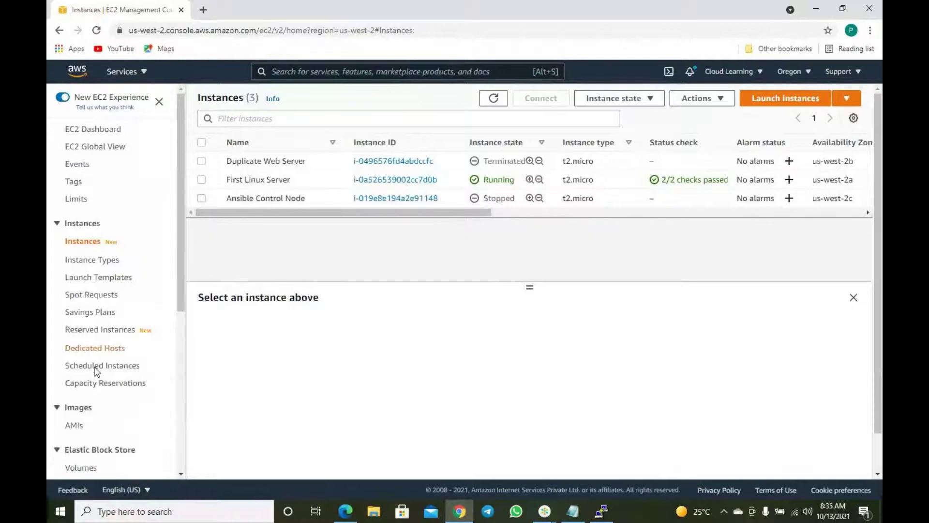
Open a new Reserved Instances purchase form for Linux/UNIX and set the instance type to m4.large
click(97, 335)
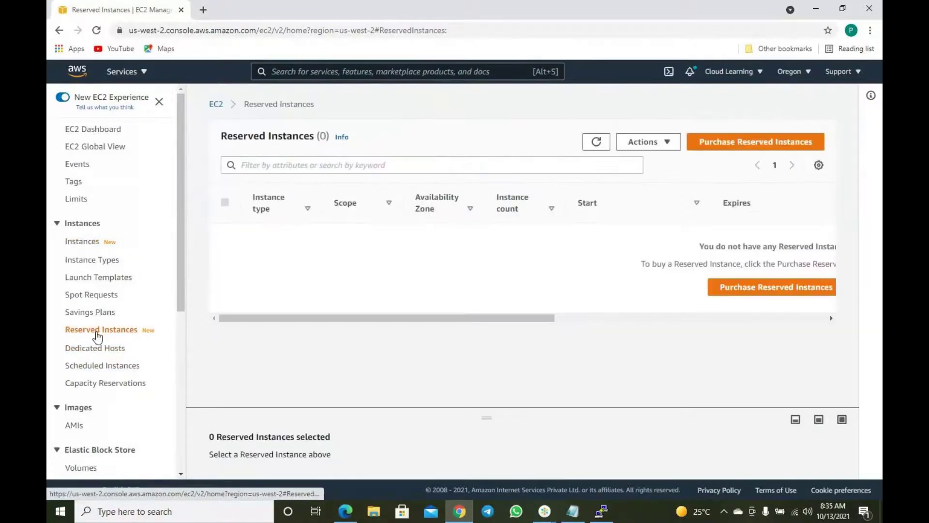
click(756, 142)
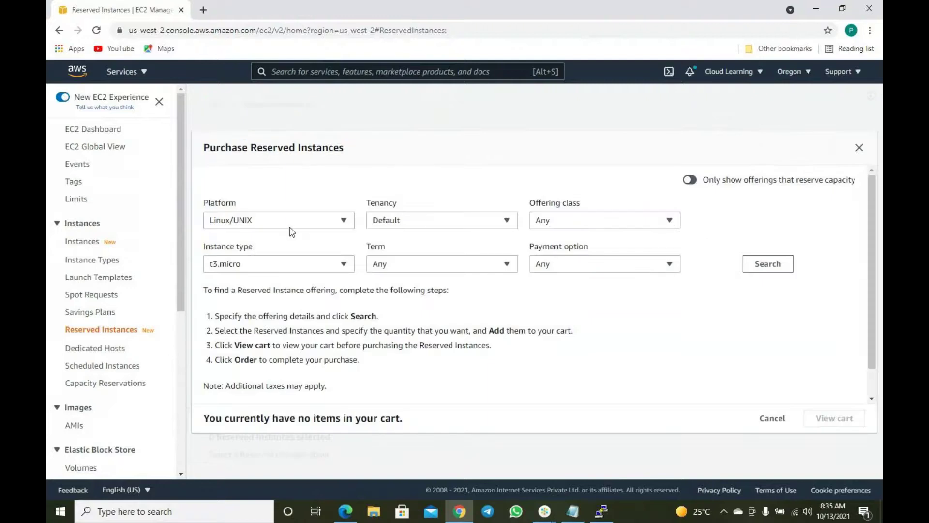
click(247, 266)
scroll(248, 329, down, 2)
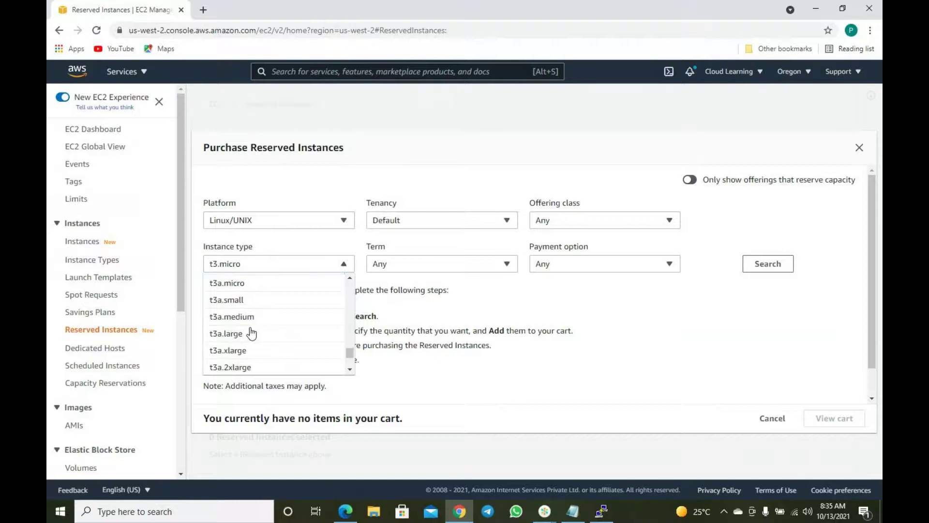
click(232, 268)
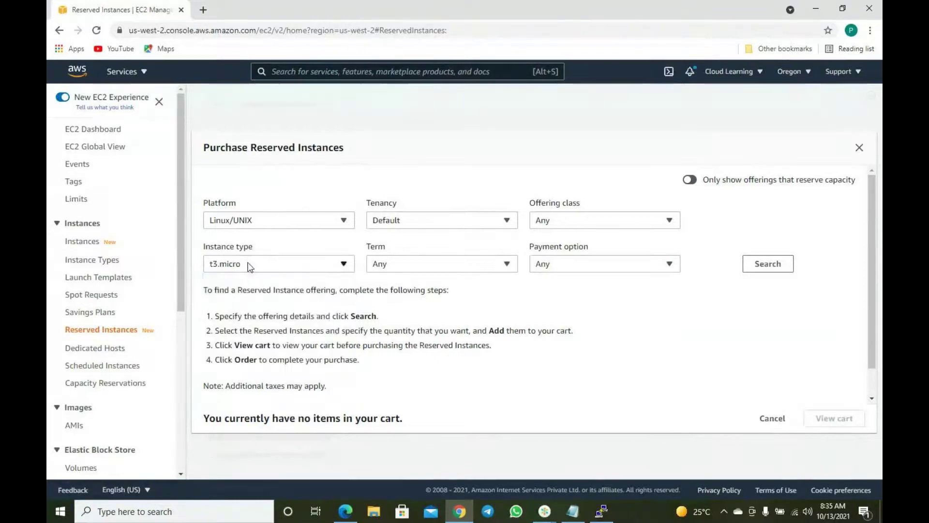
click(249, 263)
scroll(240, 355, down, 10)
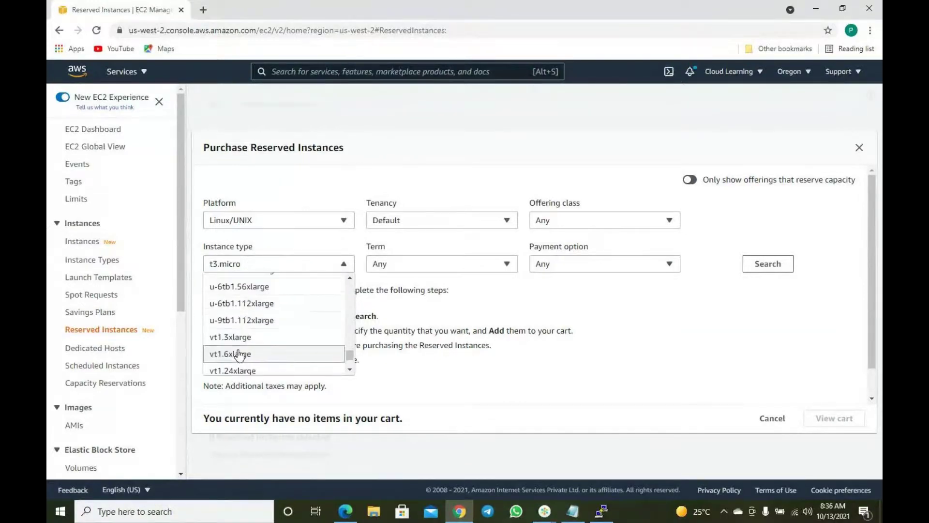
scroll(249, 286, up, 5)
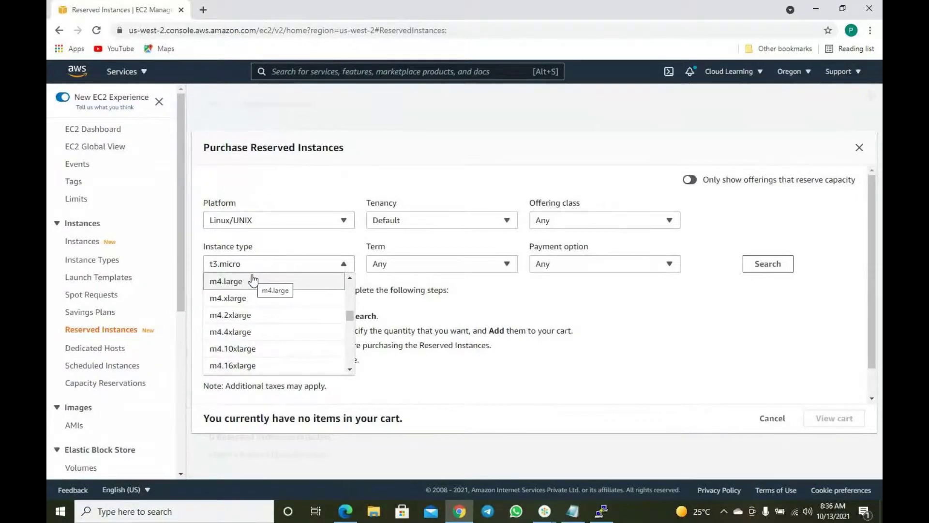
click(256, 284)
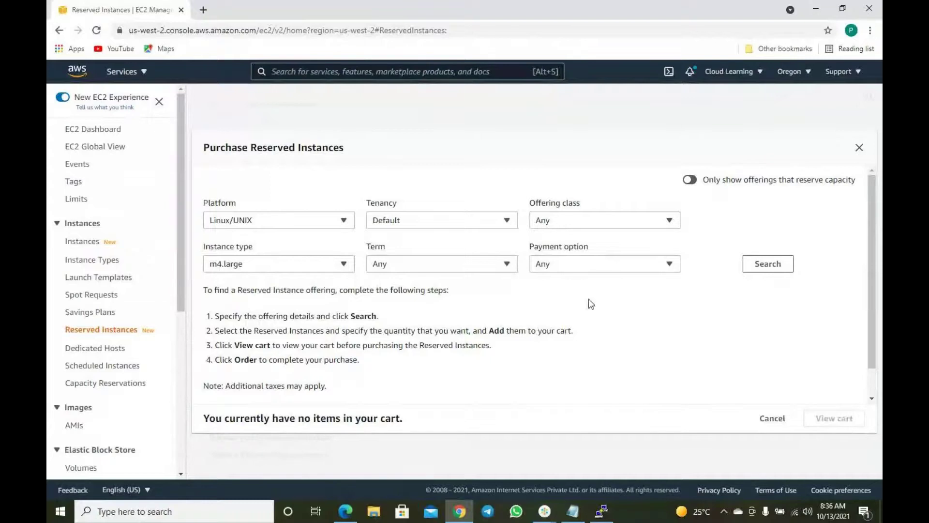
Search m4.large offerings with a term of 1 month to 12 months and review their rates and upfront prices
click(437, 263)
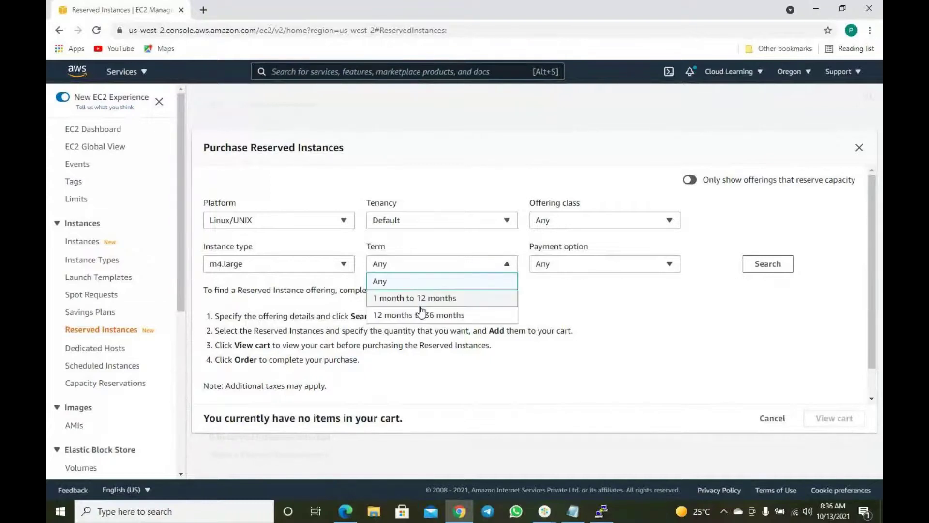
click(426, 297)
click(776, 265)
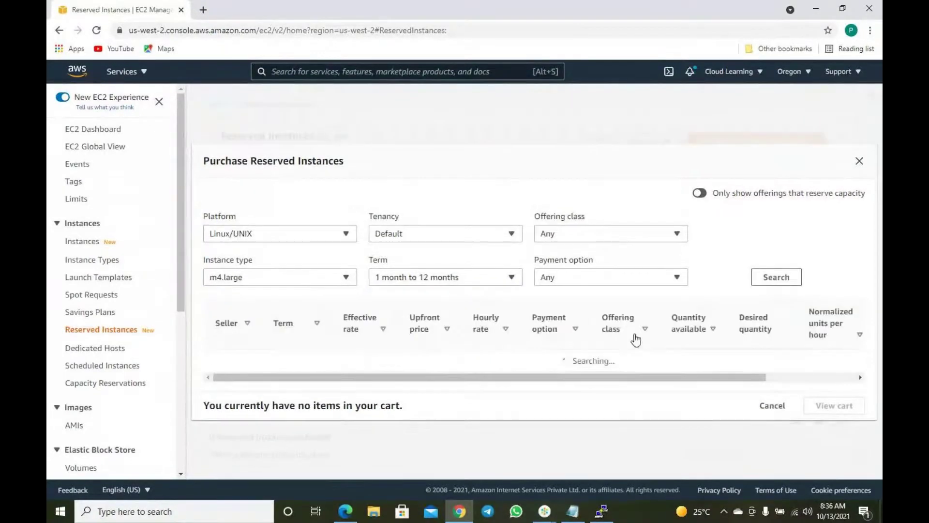
scroll(621, 338, down, 3)
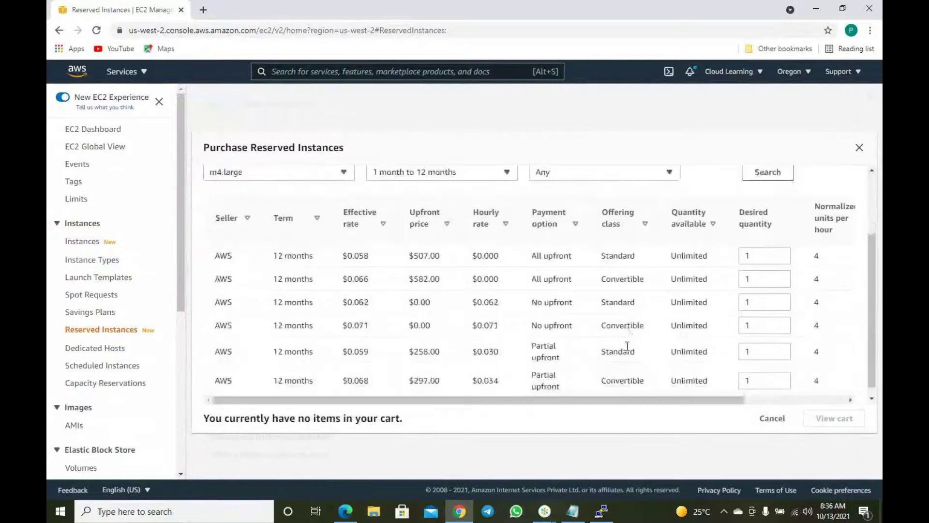
scroll(625, 347, up, 5)
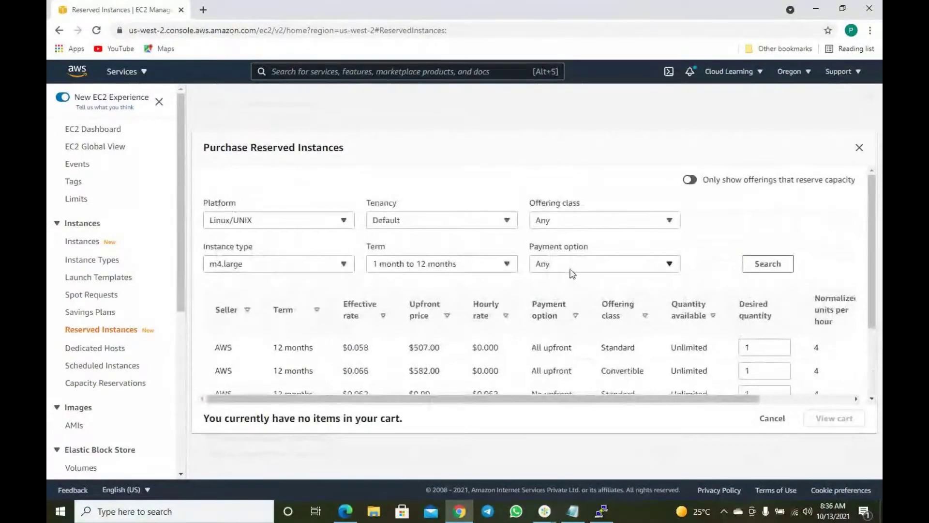
Set the payment option to All upfront and search the m4.large offerings again
click(546, 266)
click(555, 331)
click(767, 264)
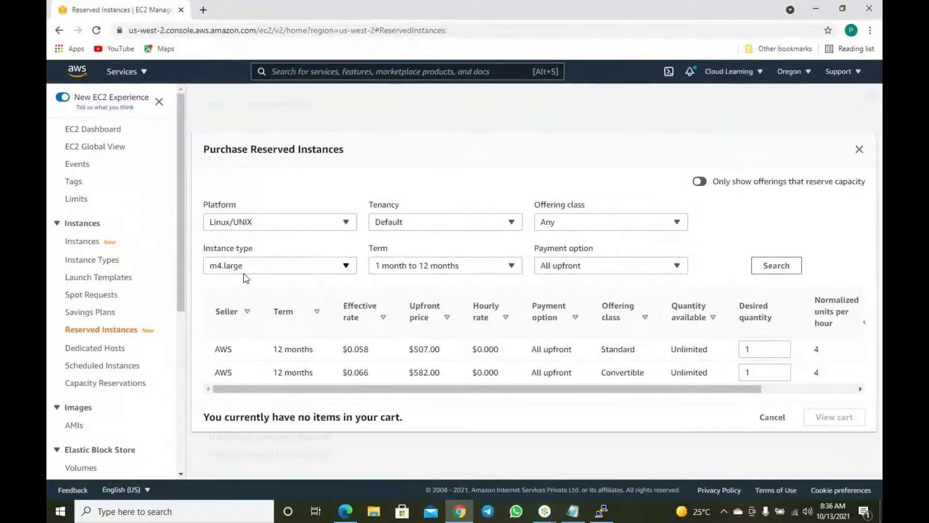
Return to the instance list, check the First Linux Server's instance type and leave the instance deselected
click(92, 241)
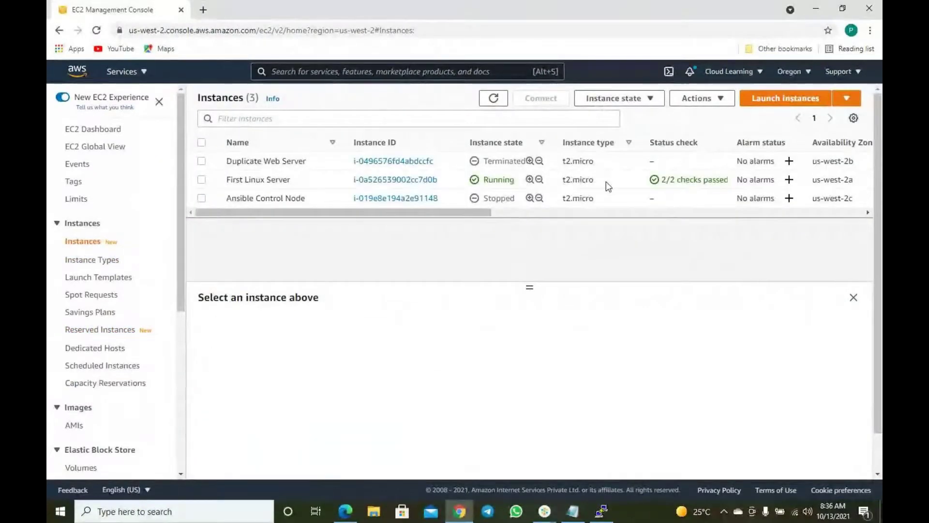
drag(594, 184, 567, 184)
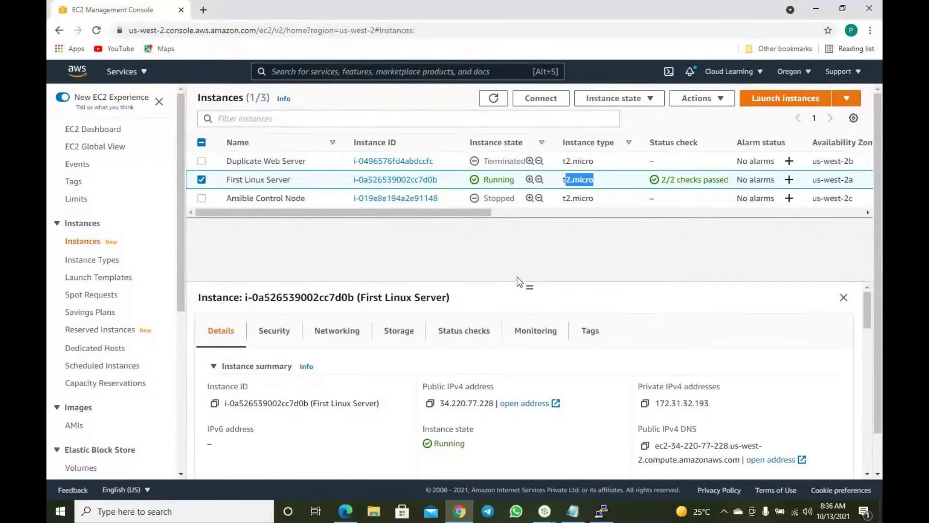
click(589, 238)
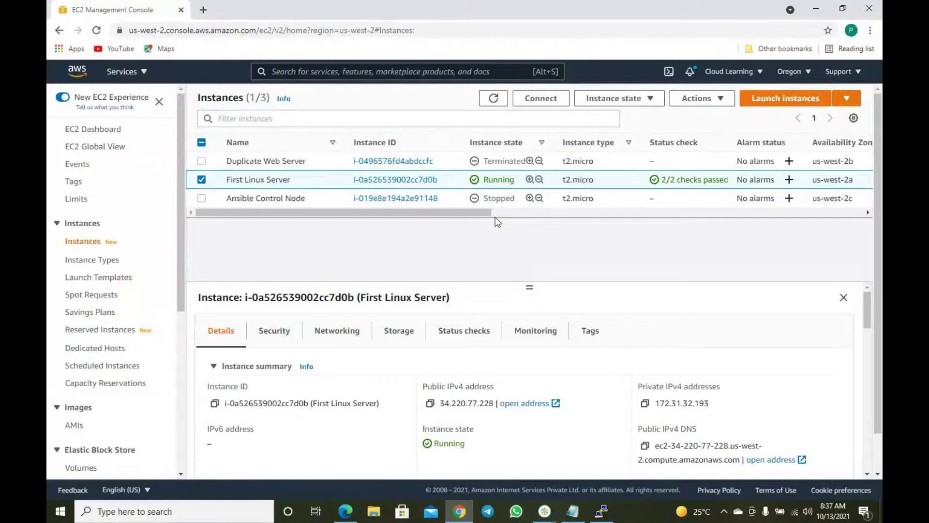
click(201, 180)
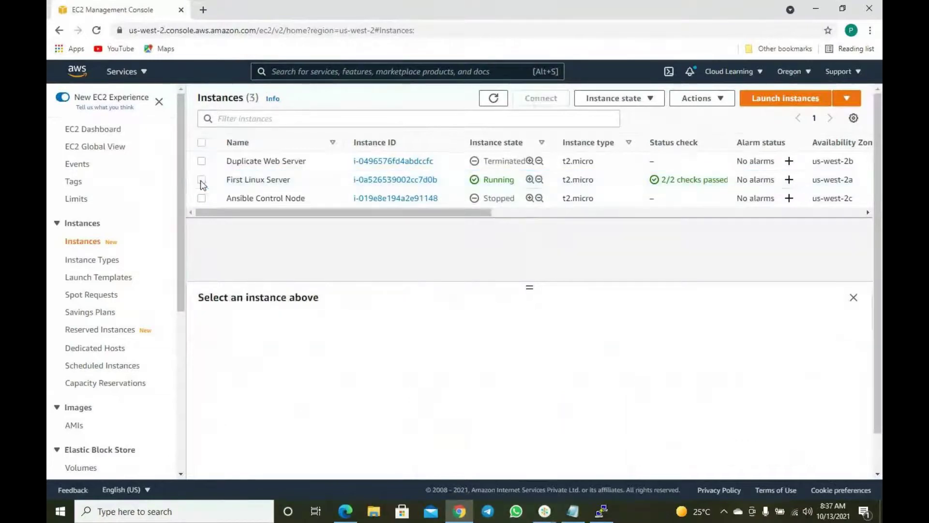
click(201, 180)
click(202, 180)
Switch to the AWS notes in Notepad and add the line "m4.large 8 cpu 32 GB Ram" below the Spot Instances entry
click(573, 511)
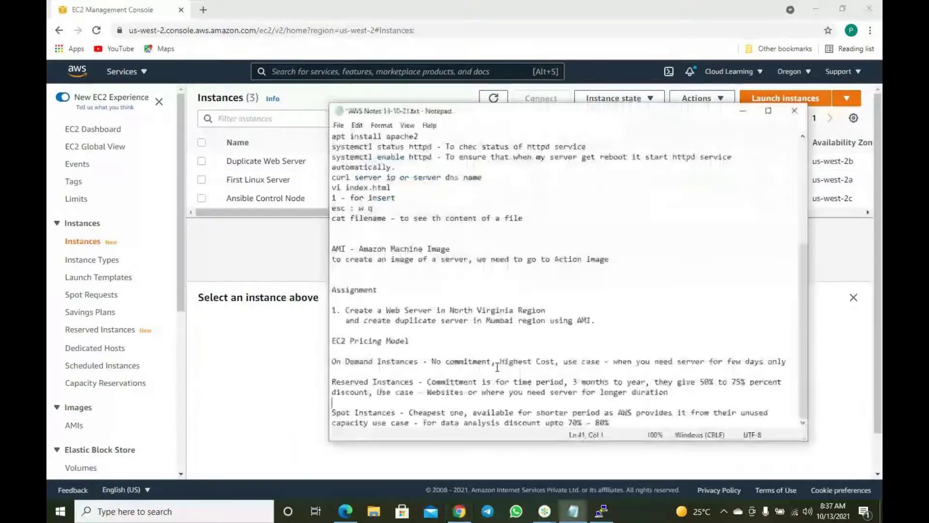
click(638, 419)
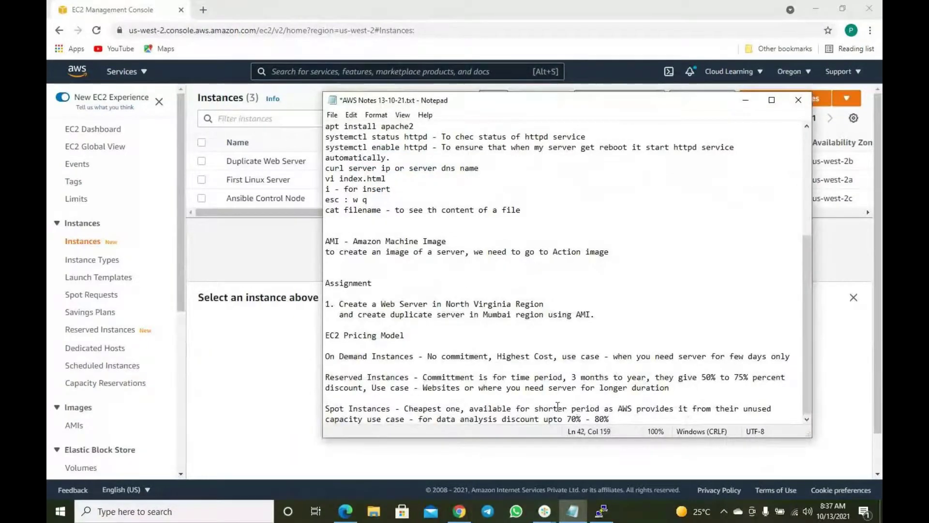
key(Return)
key(Return)
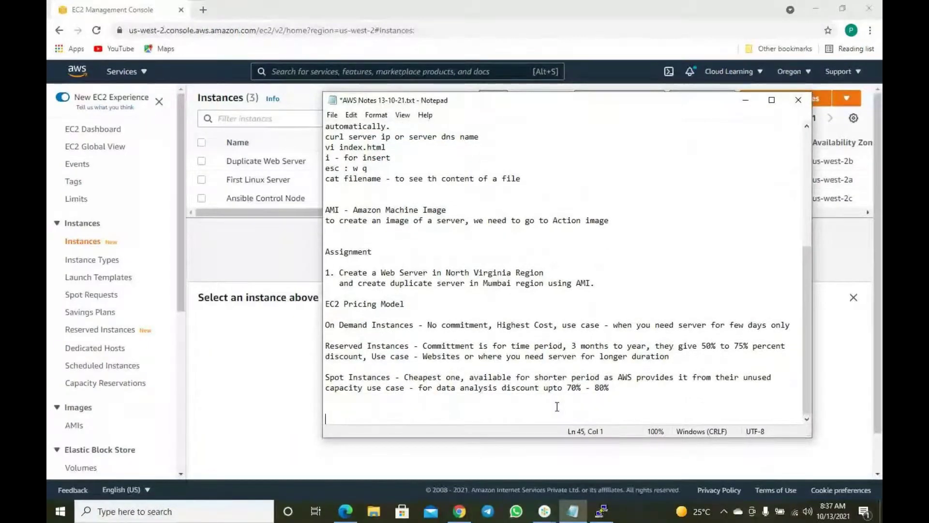
text(m4.larg)
key(BackSpace)
key(BackSpace)
key(BackSpace)
text(art)
key(BackSpace)
text(ge ()
key(BackSpace)
text(8 cpu)
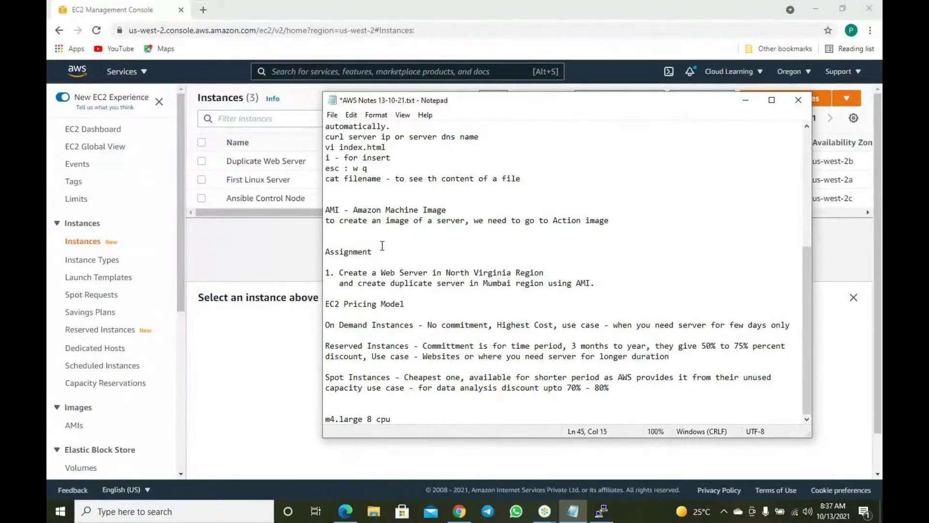
text( 32 GB Ram)
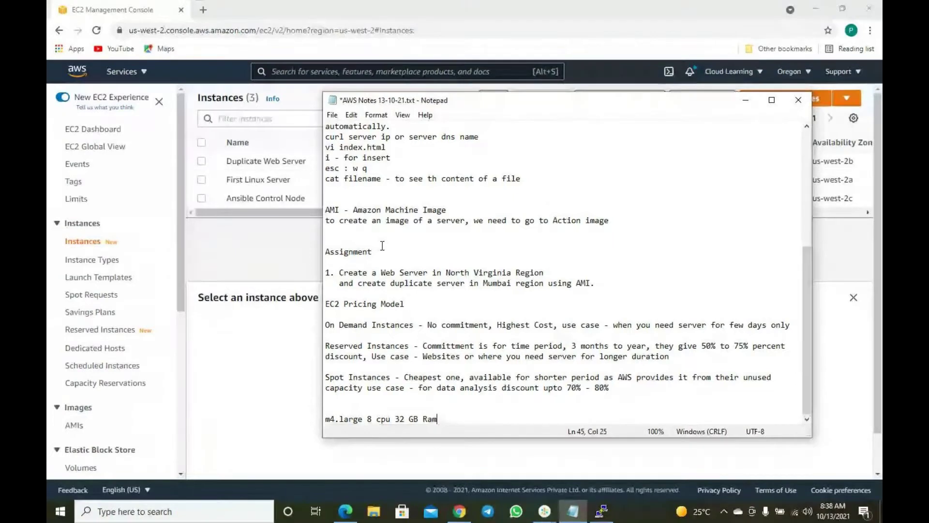
Replace the space between "m4.large" and "8 cpu" with a single tab gap
key(Left)
key(Left)
key(Left)
key(Left)
key(Left)
key(Left)
key(Left)
key(Left)
key(Left)
key(Left)
key(Left)
key(Left)
key(Left)
key(Left)
key(Left)
key(BackSpace)
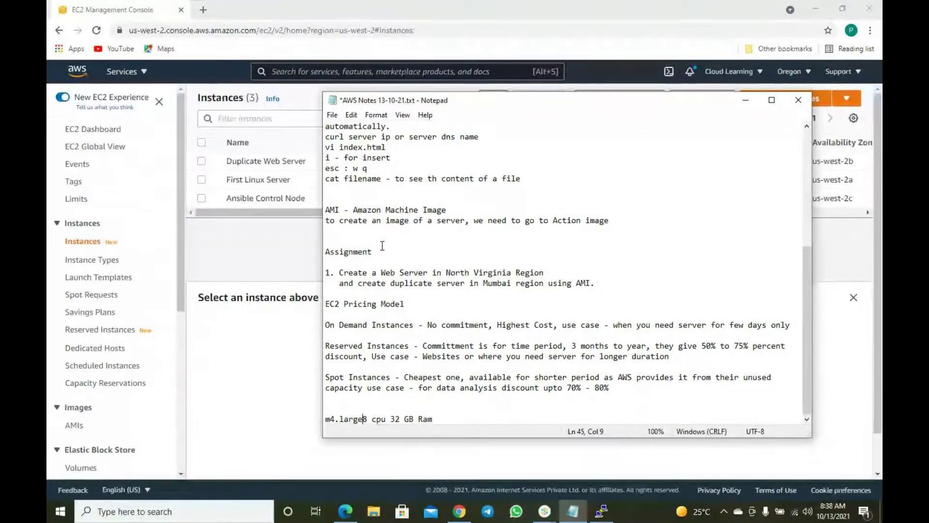
key(Tab)
key(Tab)
key(BackSpace)
Switch to the EC2 console, start an instance launch with the Amazon Linux 2 AMI and examine the instance types' vCPUs and memory
click(237, 341)
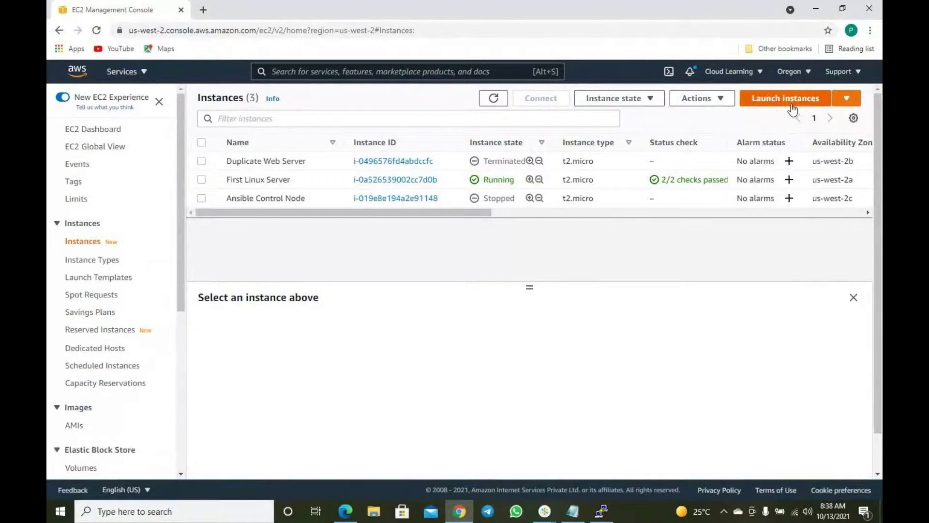
click(791, 108)
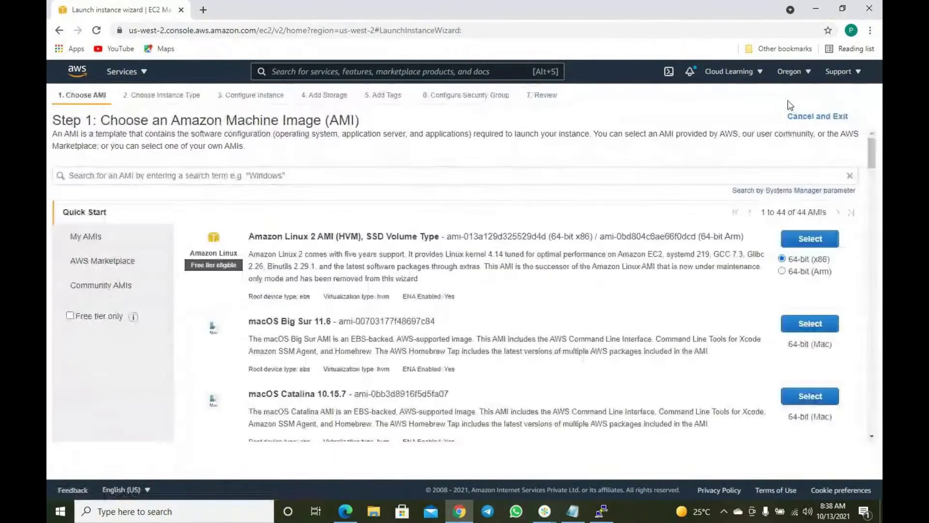
click(813, 238)
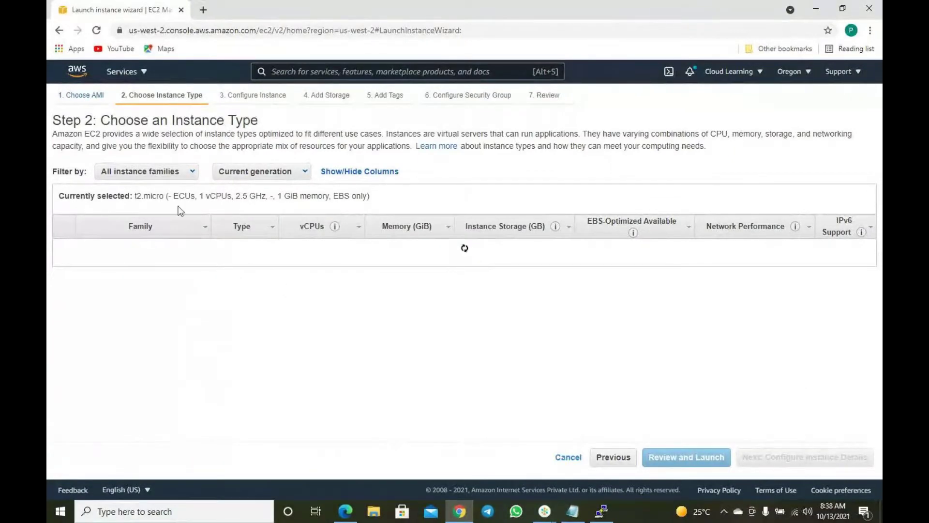
scroll(286, 332, down, 10)
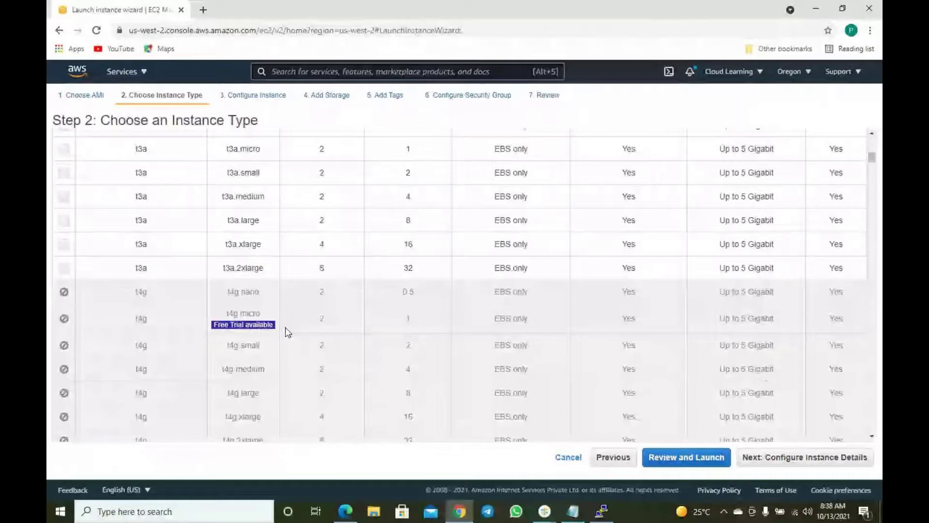
scroll(287, 332, down, 15)
scroll(289, 334, down, 10)
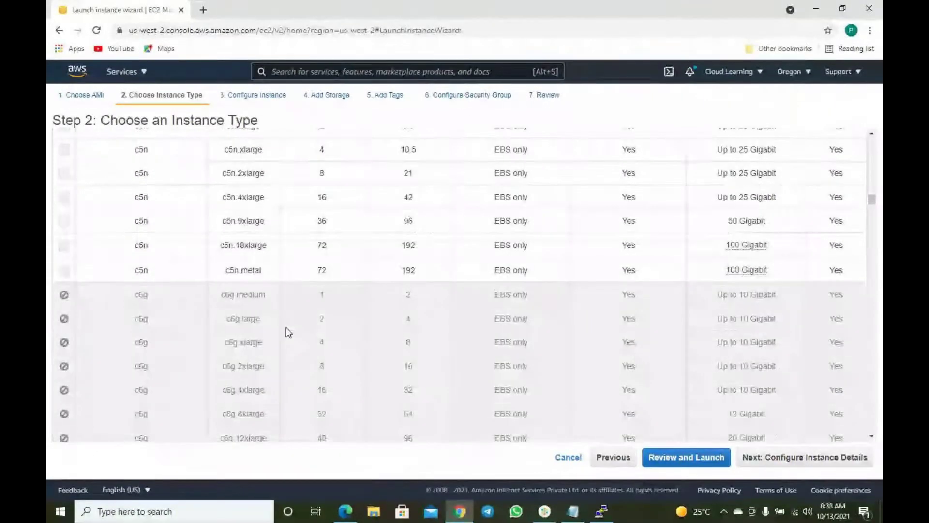
scroll(289, 333, down, 15)
scroll(289, 332, up, 15)
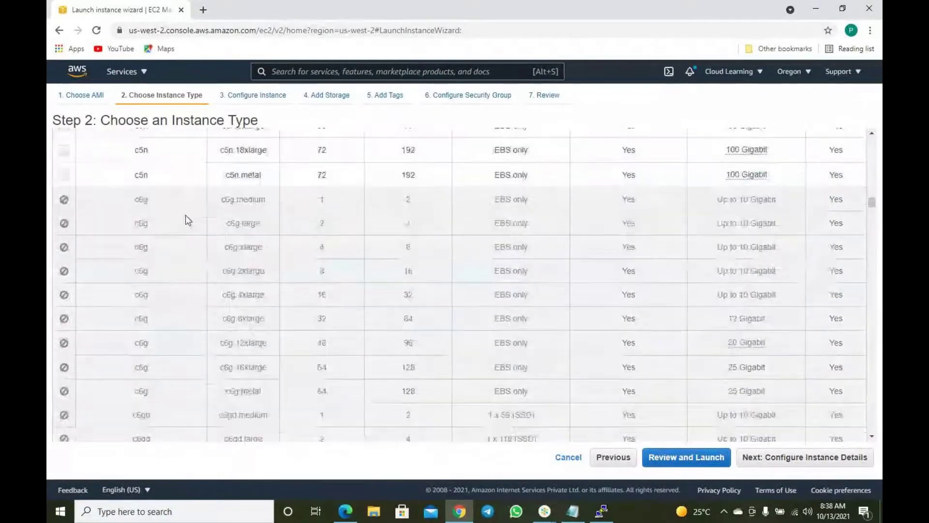
scroll(186, 220, up, 20)
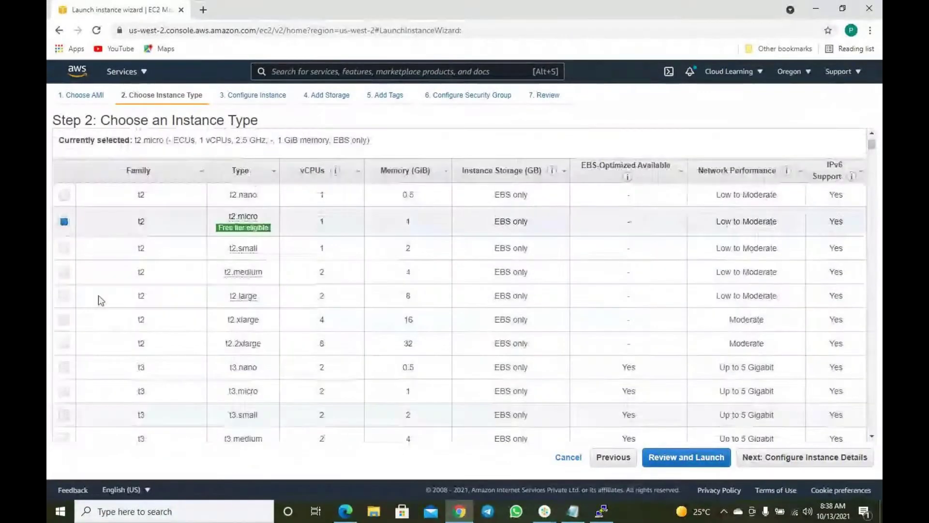
scroll(98, 295, up, 2)
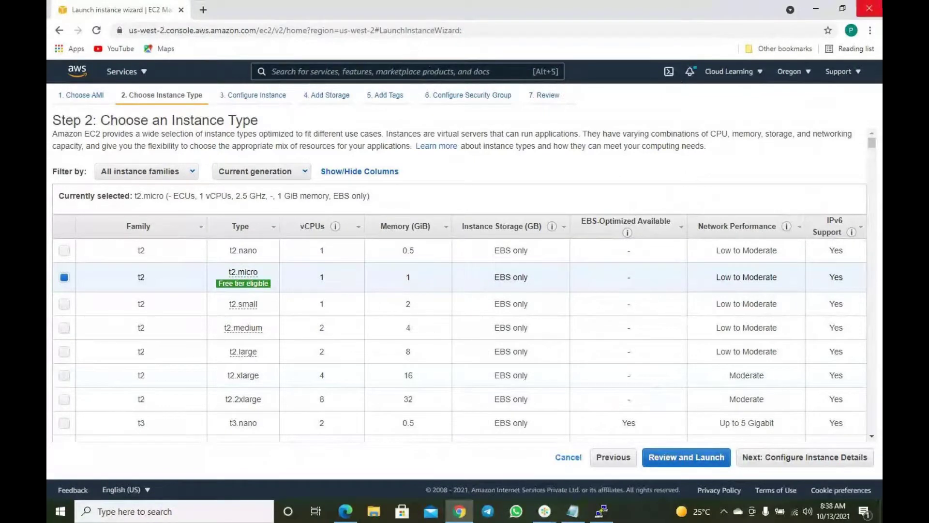
Switch to the AWS notes in Notepad and review the EC2 pricing model entries and the m4.large line
click(815, 9)
click(526, 273)
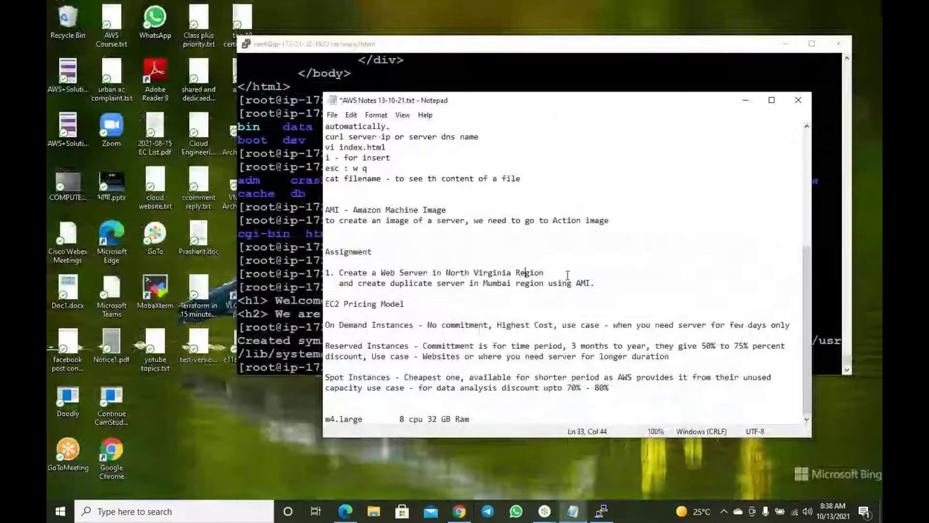
click(560, 335)
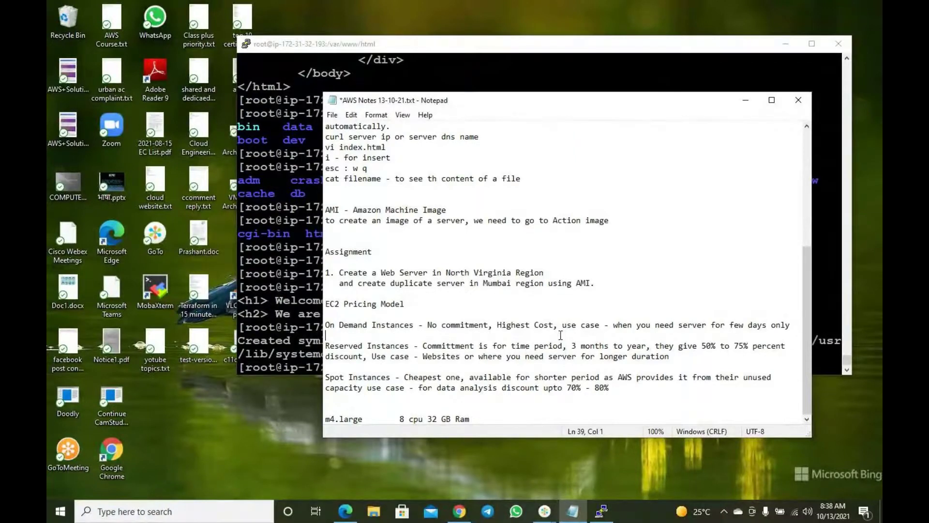
click(503, 416)
Return to the EC2 console, cancel the instance launch and check the First Linux Server, leaving it deselected
click(459, 511)
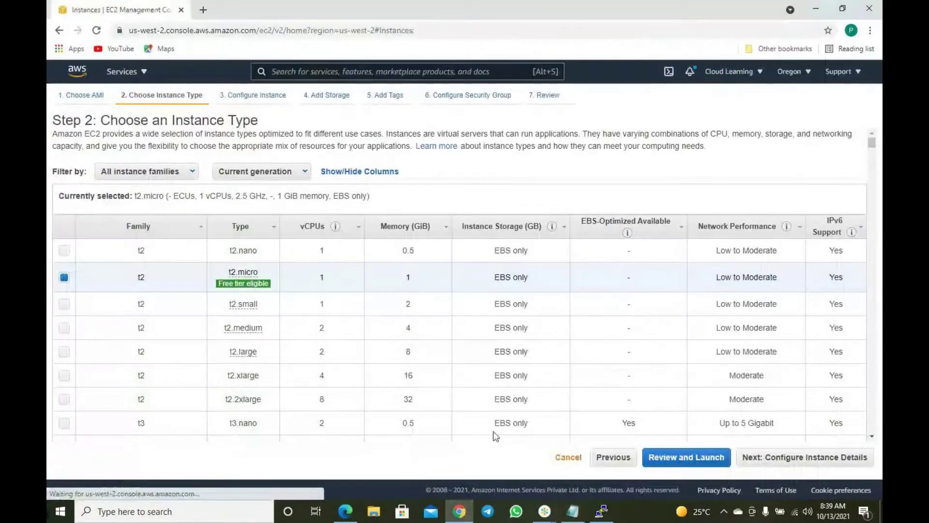
click(562, 457)
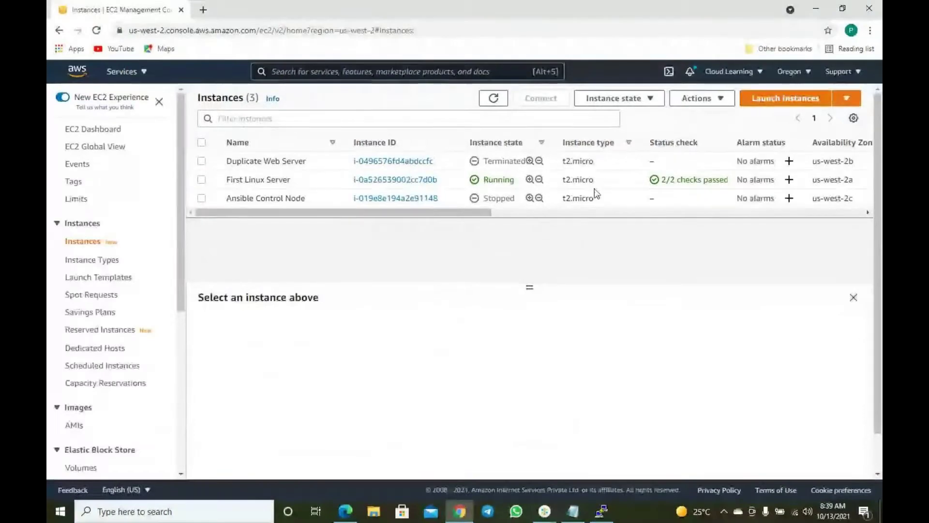
click(609, 182)
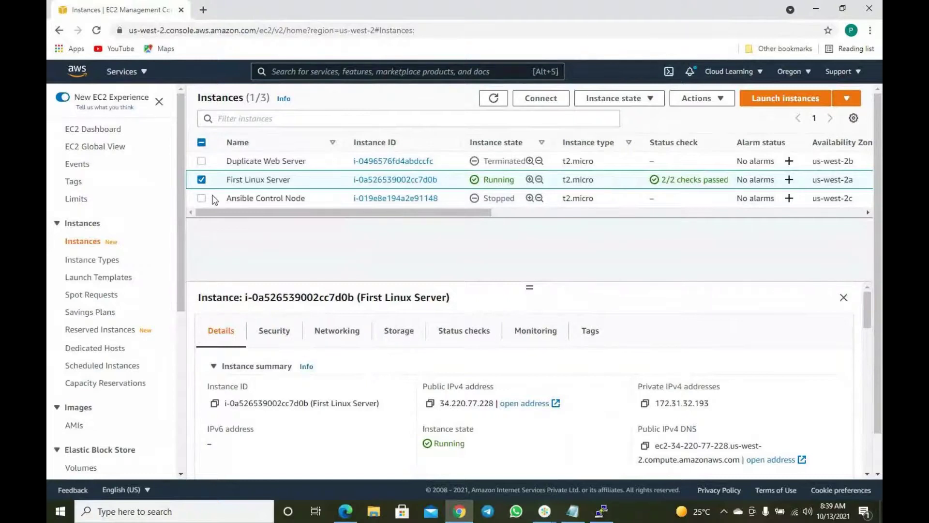
click(202, 180)
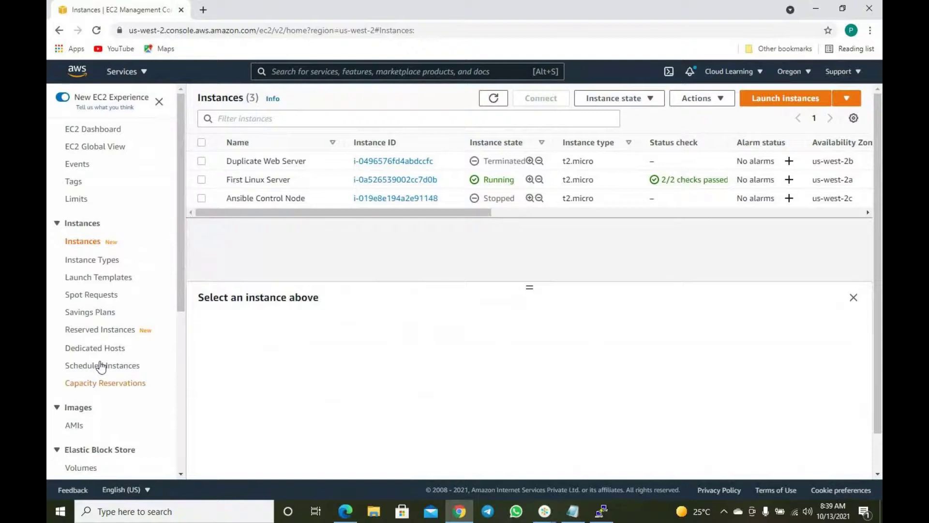
View the all-upfront m4.large Reserved Instance offerings for 1 month to 12 months on Linux/UNIX, and return to the instance list
click(100, 331)
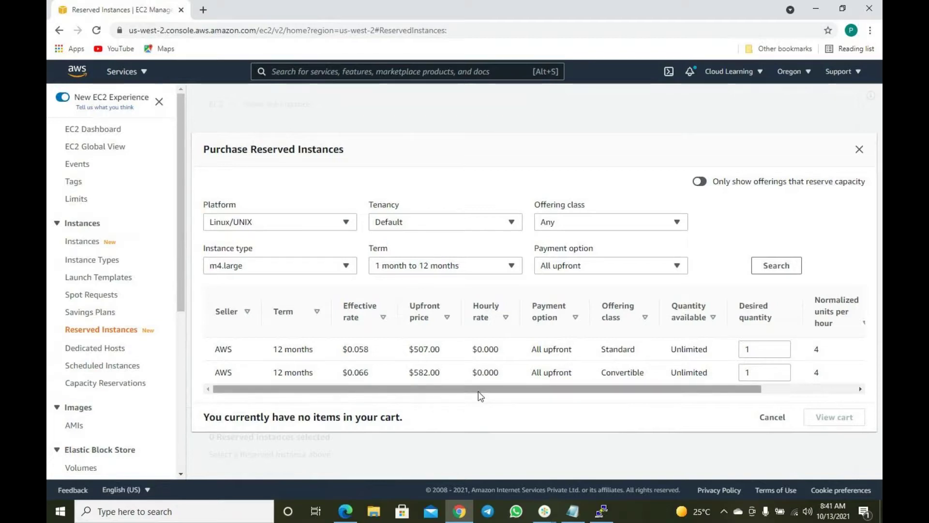
click(84, 244)
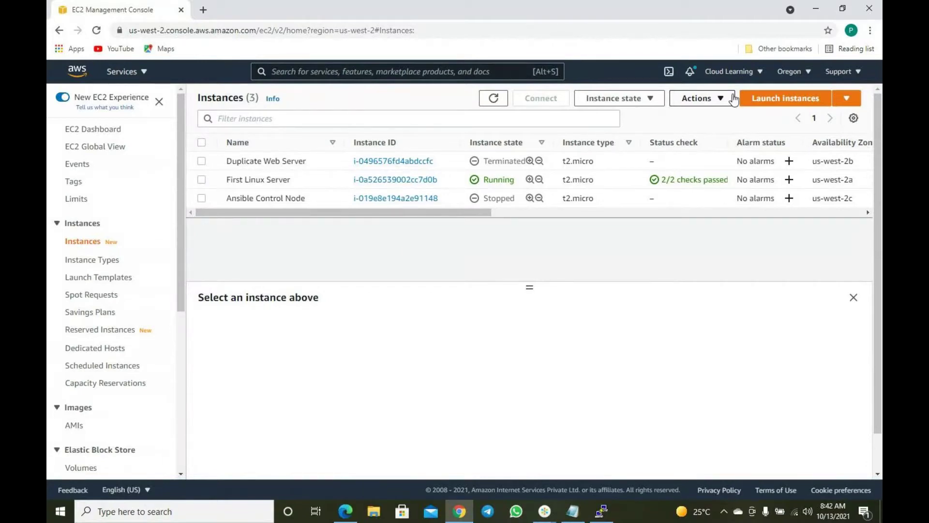
Start a new instance launch and exit the wizard at the AMI selection
click(817, 104)
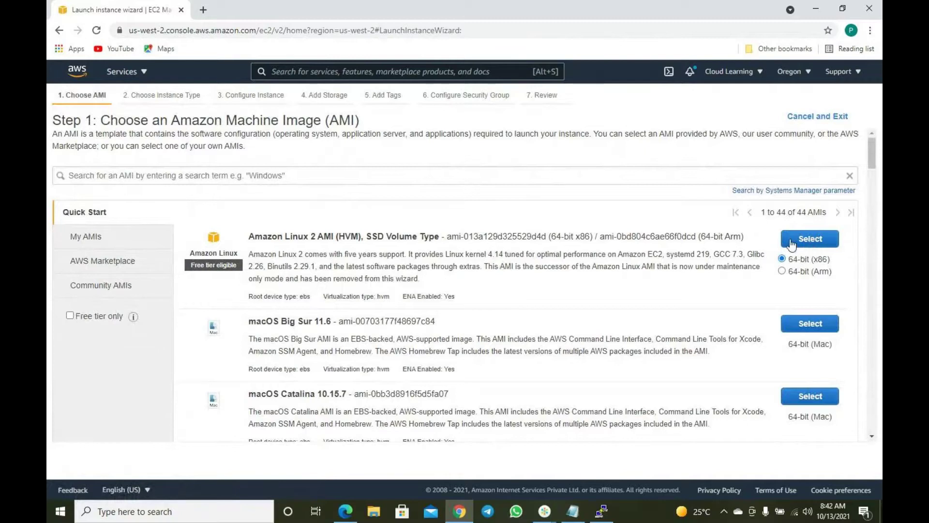
click(811, 117)
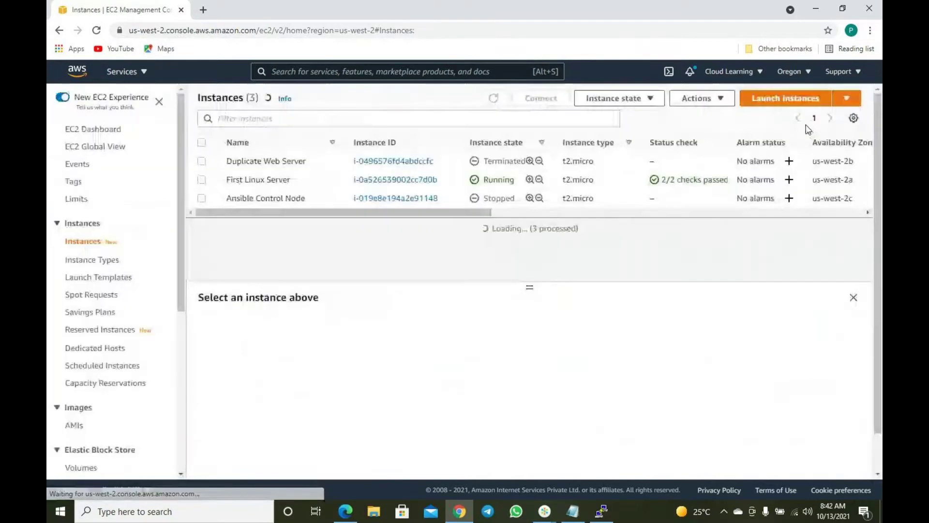
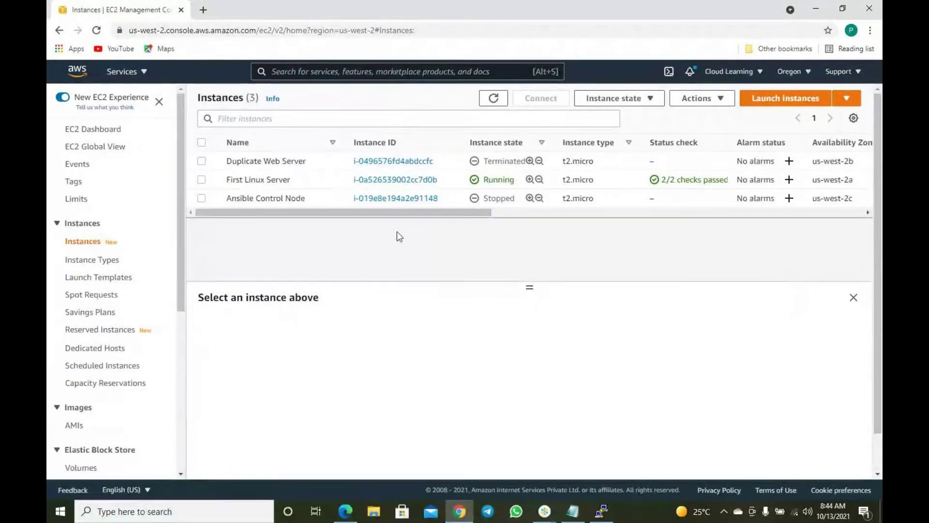
Switch to the AWS notes, review the Reserved and Spot Instances entries and close the file with its changes saved
click(572, 511)
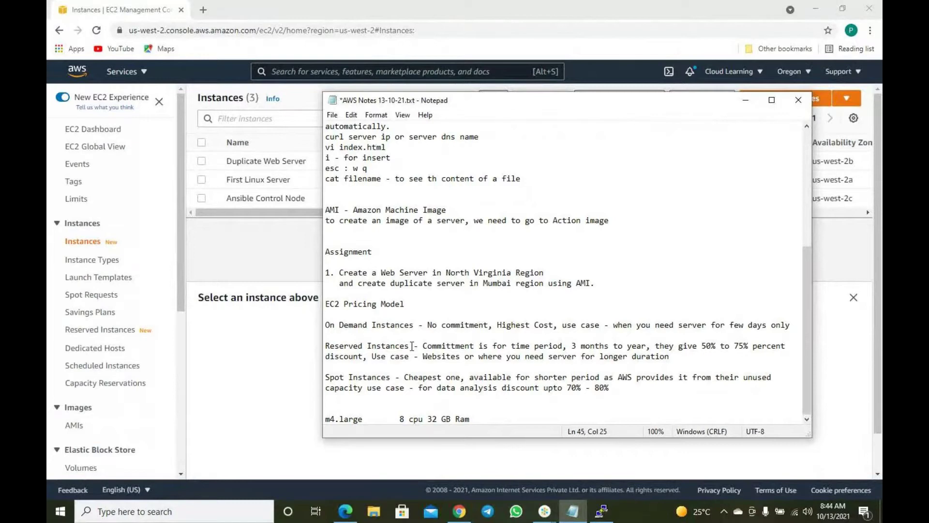
drag(409, 345, 349, 312)
drag(437, 387, 335, 378)
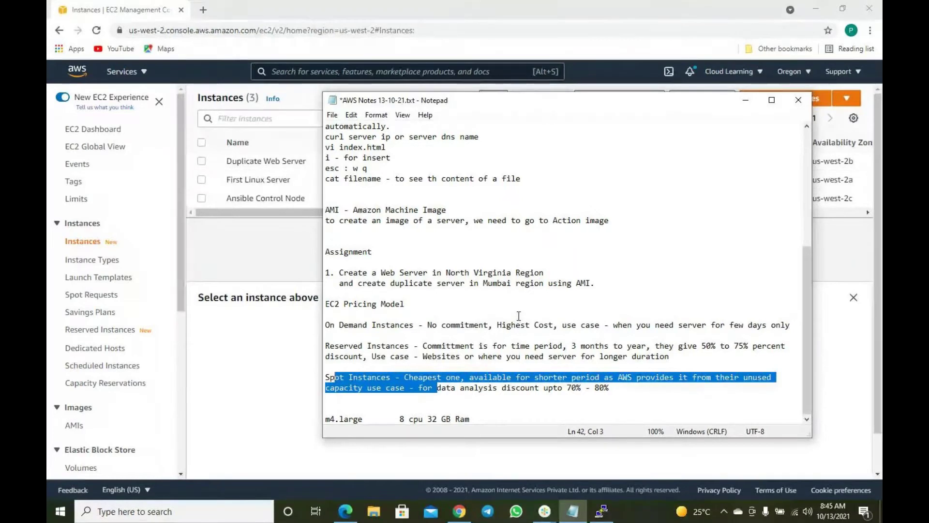
click(799, 100)
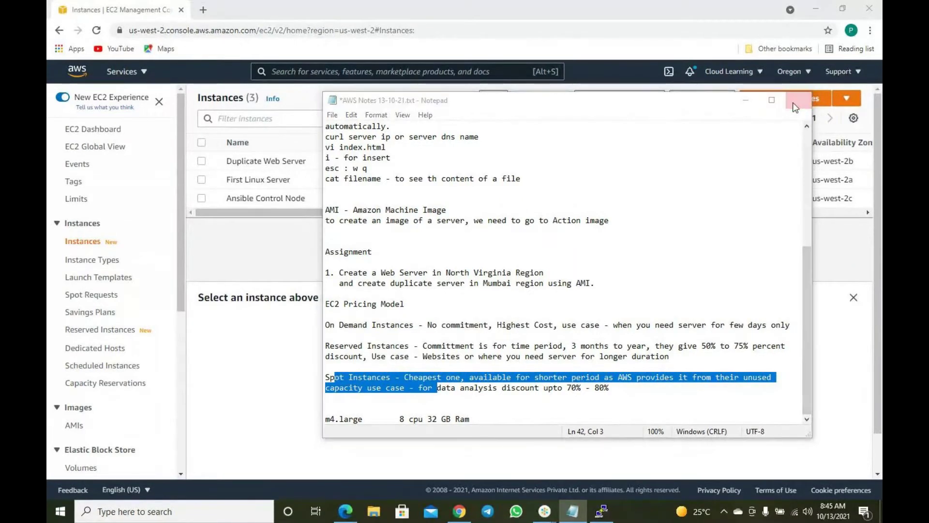
click(428, 269)
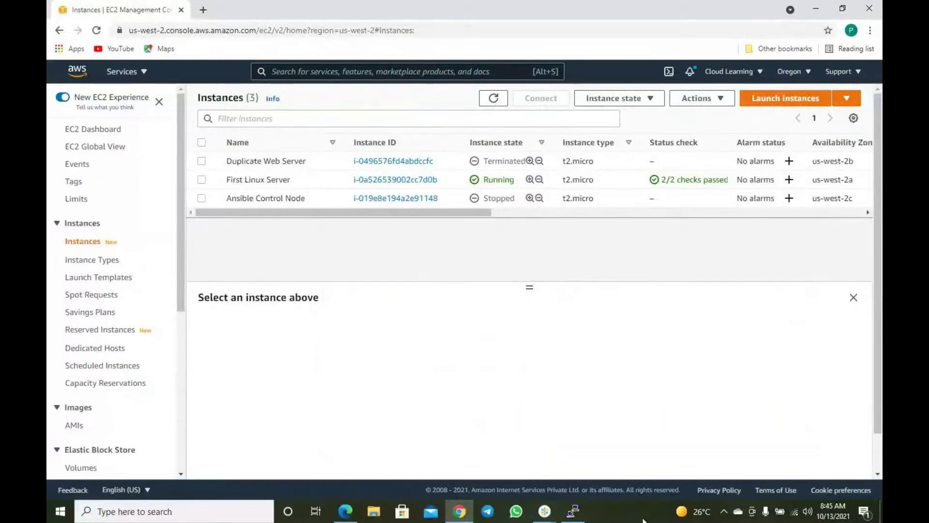
Reopen AWS Notes 13-10-21.txt from the recent files in File Explorer and restore its window to a smaller size
click(375, 512)
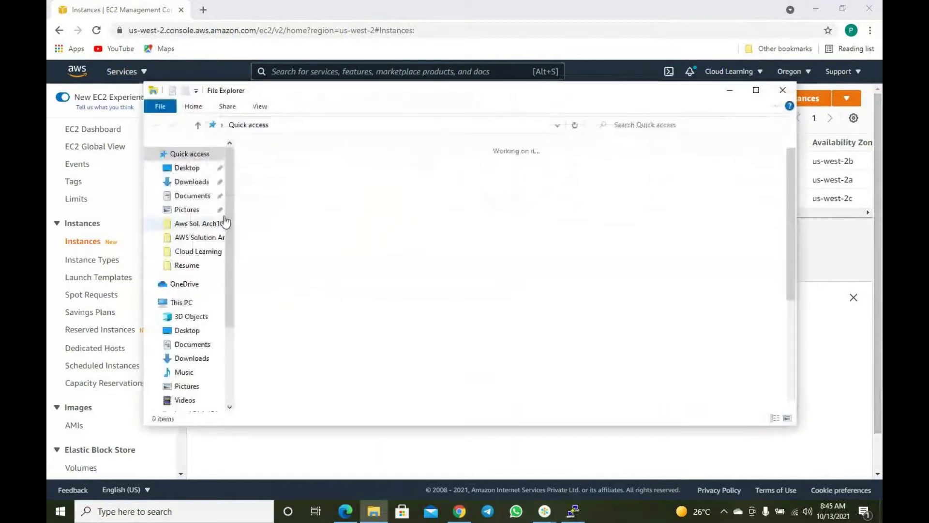
click(313, 268)
double_click(314, 268)
double_click(764, 96)
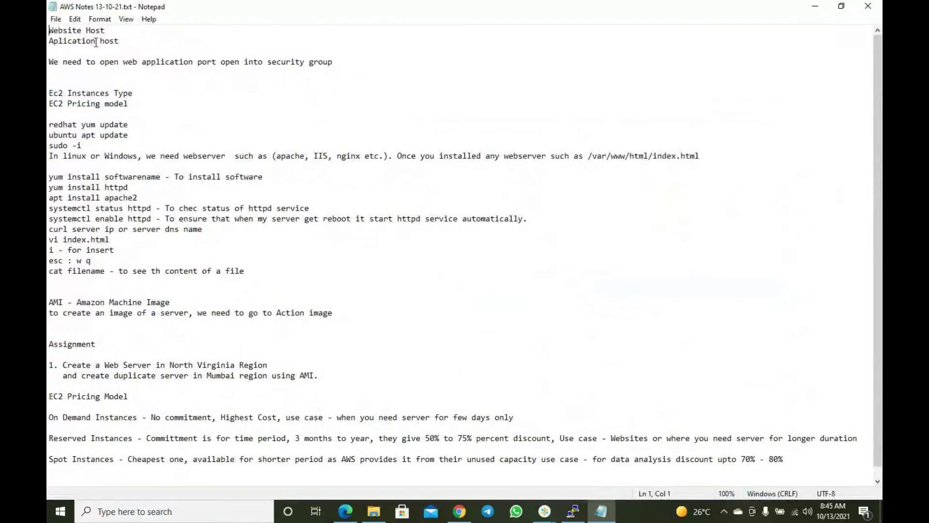
click(841, 6)
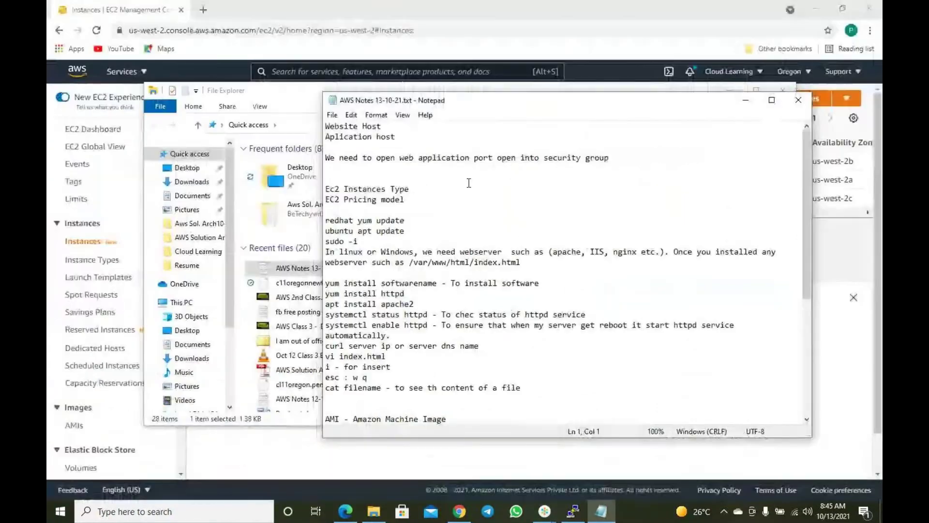
Review the web server commands in the notes, from the yum and apt updates through systemctl, curl, vi and cat
scroll(412, 171, down, 1)
scroll(409, 179, up, 1)
drag(409, 188, 454, 343)
scroll(431, 227, down, 2)
scroll(431, 227, up, 1)
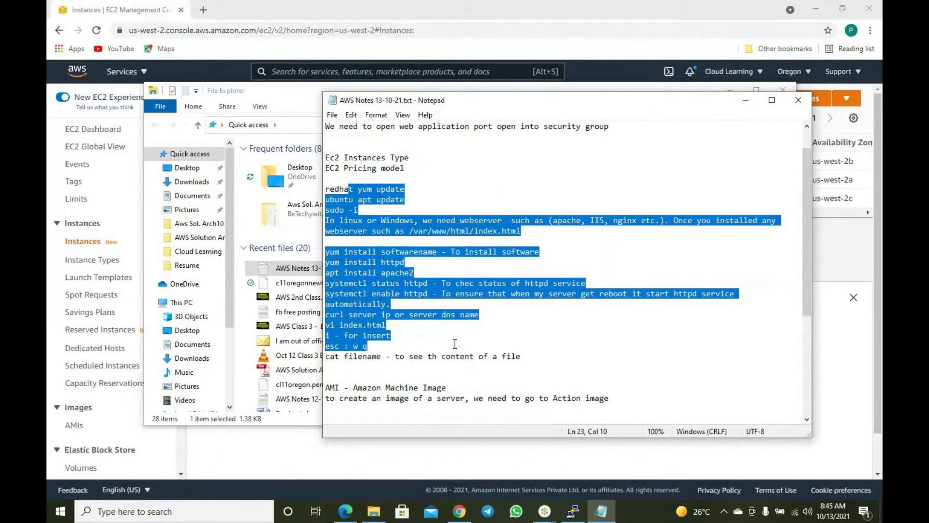
click(455, 344)
drag(362, 188, 406, 193)
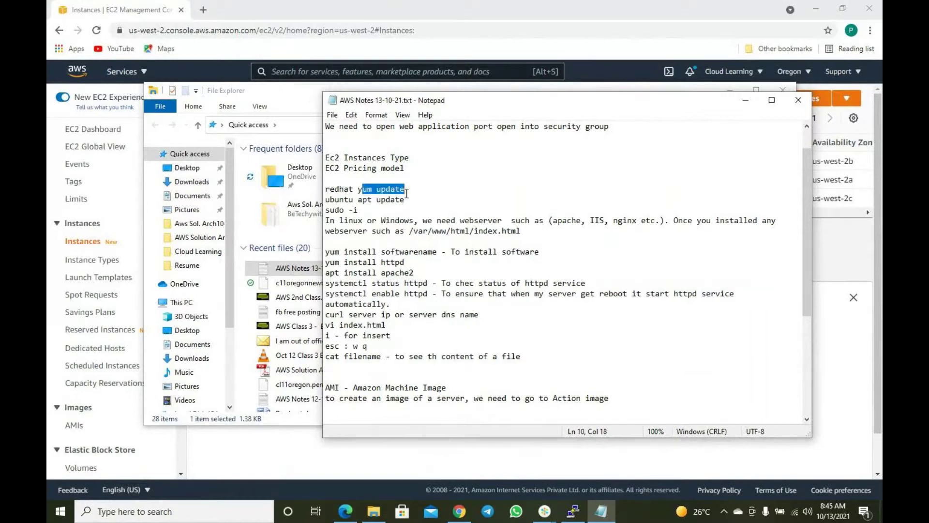
drag(350, 251, 373, 253)
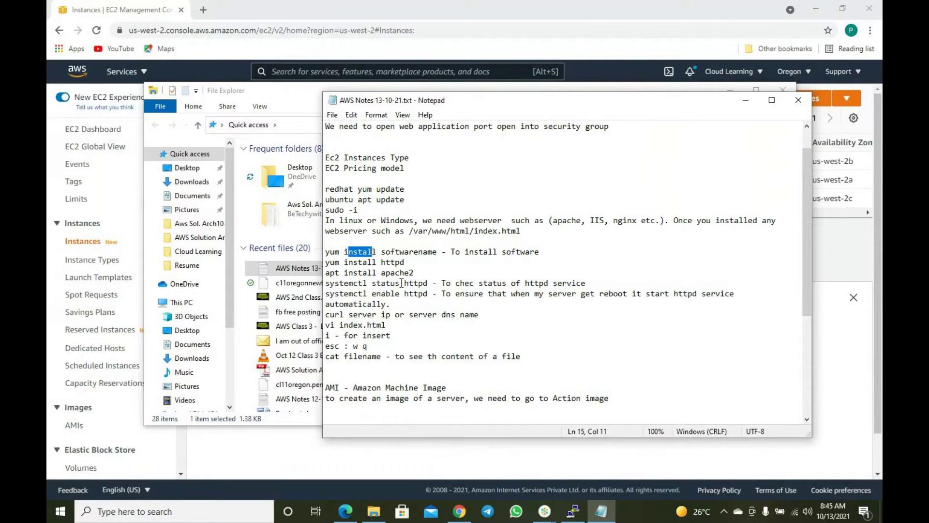
mouse_move(335, 283)
mouse_down()
mouse_move(406, 283)
mouse_move(325, 283)
mouse_up()
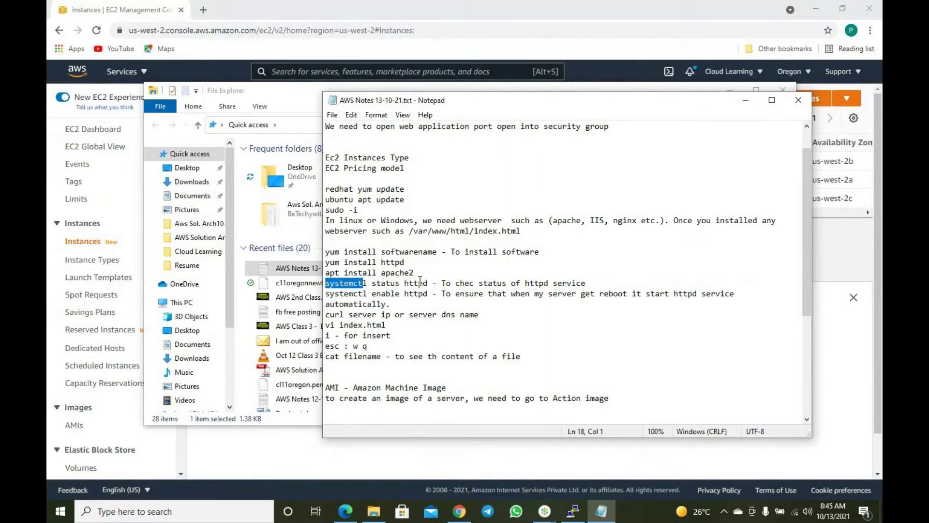
drag(372, 293, 396, 296)
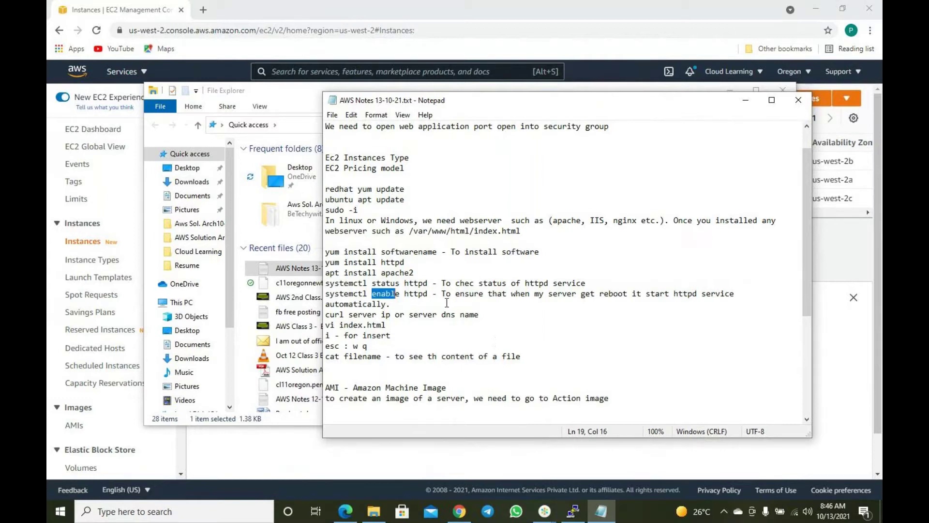
click(390, 303)
drag(428, 357, 354, 324)
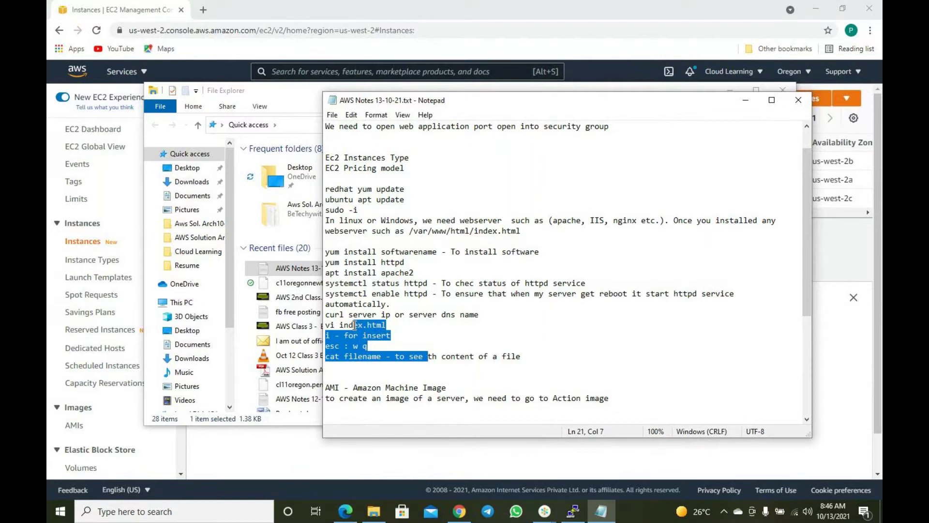
drag(456, 356, 419, 352)
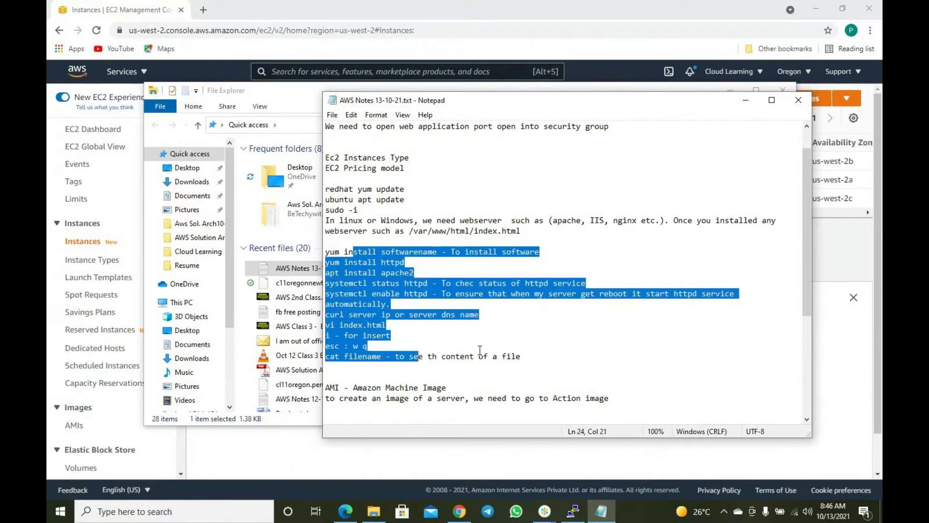
Review the AMI - Amazon Machine Image section of the notes and its instruction for creating a server image
scroll(480, 352, down, 1)
scroll(480, 351, down, 4)
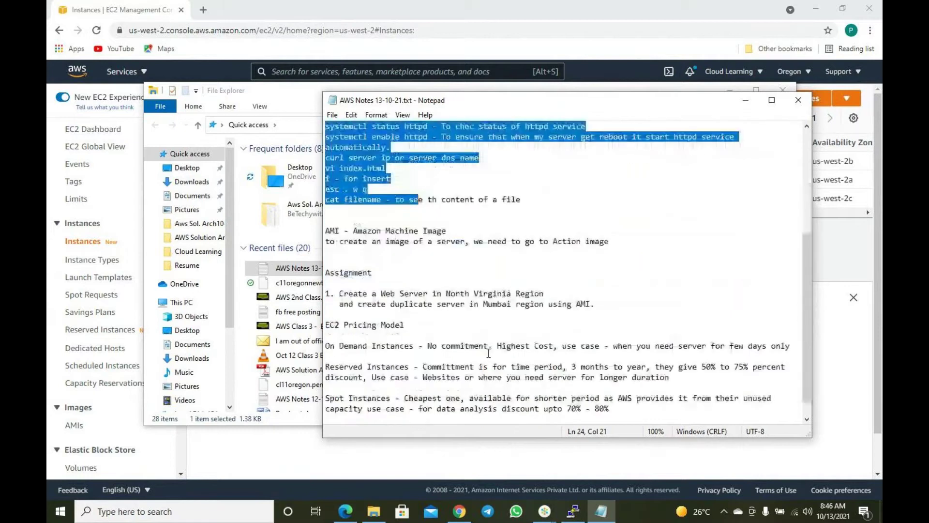
click(446, 280)
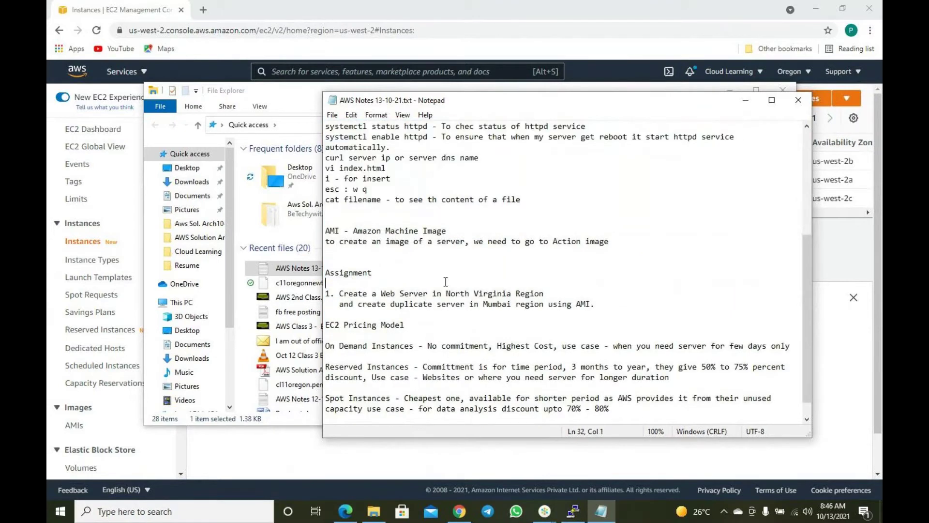
drag(608, 241, 345, 230)
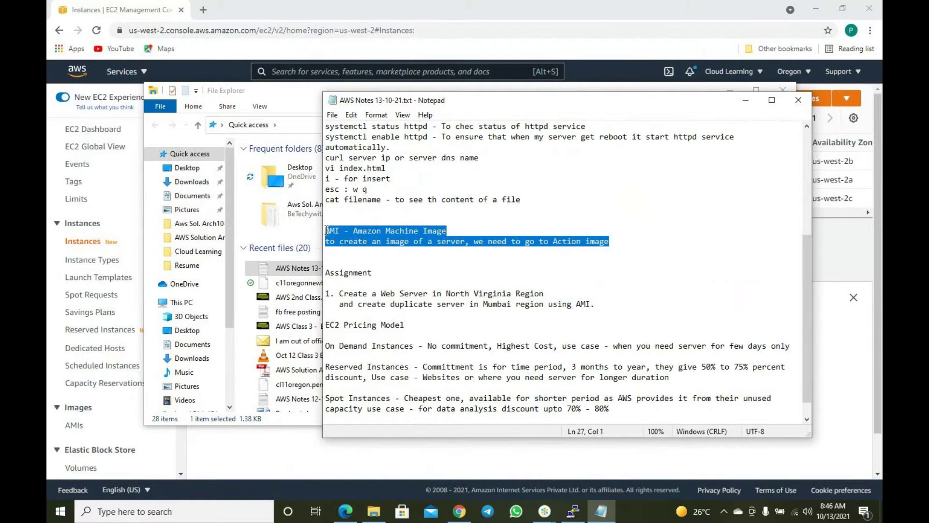
click(474, 257)
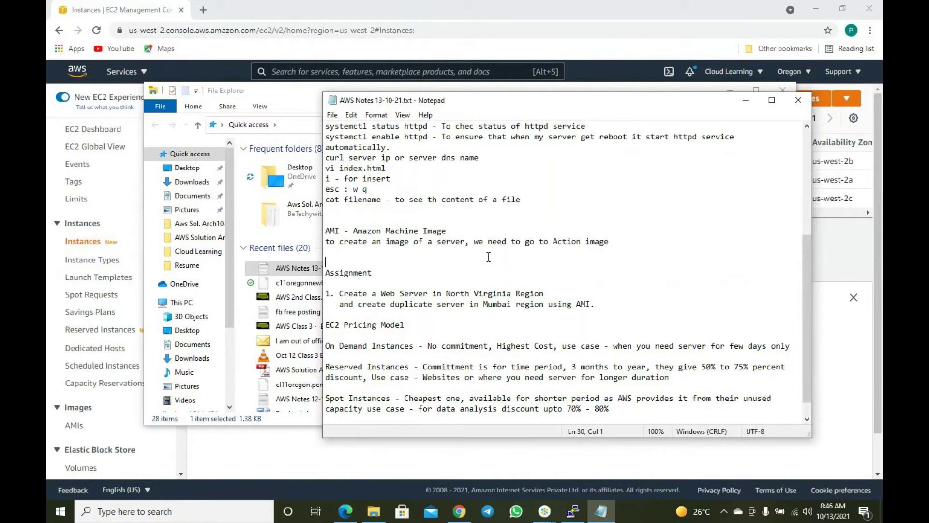
click(355, 231)
drag(356, 232, 439, 233)
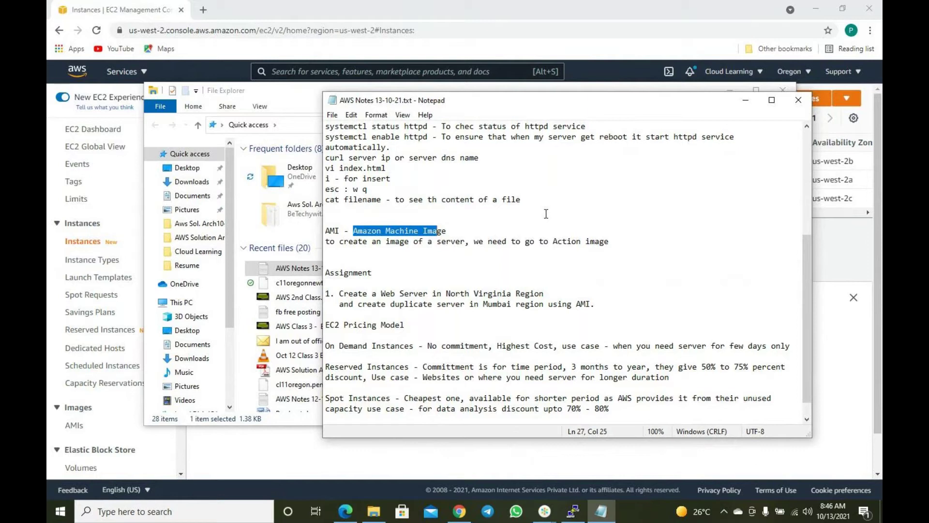
click(630, 239)
drag(630, 239, 327, 230)
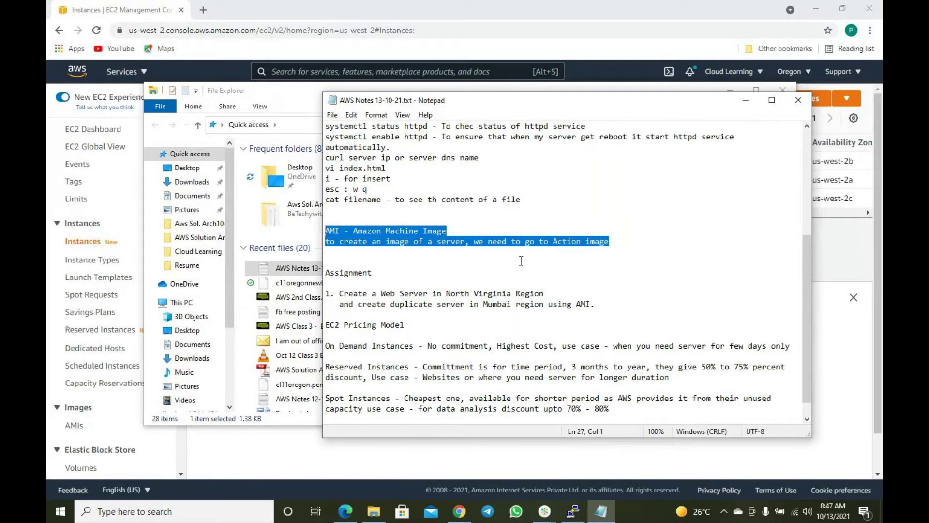
Review the Assignment section about the North Virginia web server and its duplicate in the Mumbai region using AMI
click(575, 284)
scroll(575, 285, down, 1)
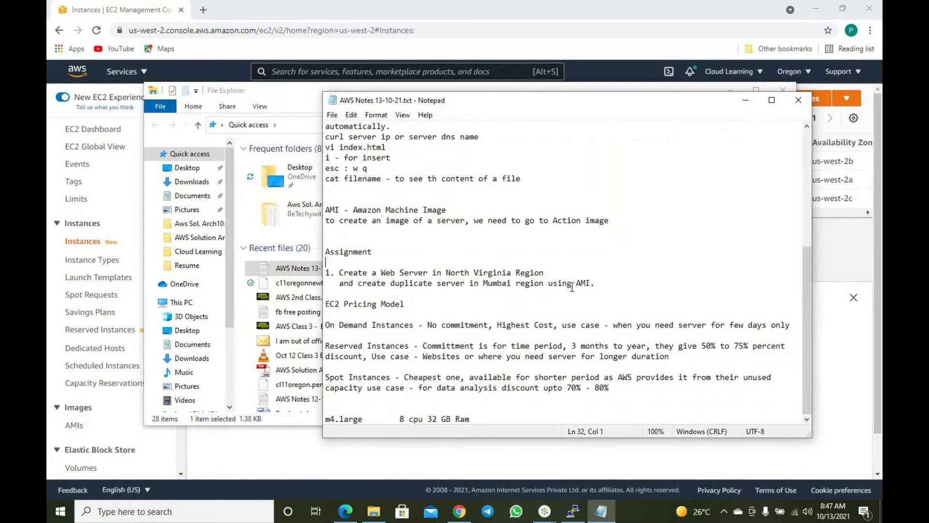
drag(591, 283, 321, 253)
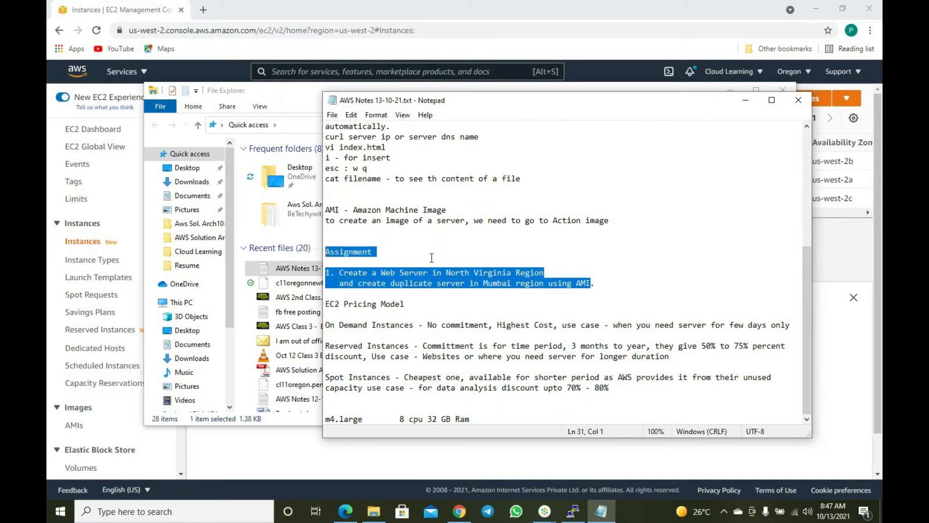
click(595, 283)
drag(595, 283, 315, 248)
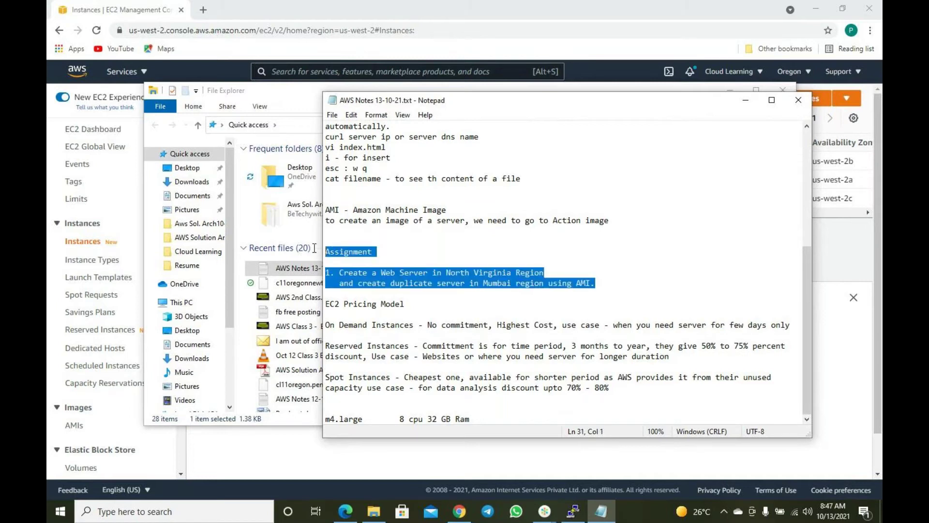
click(512, 283)
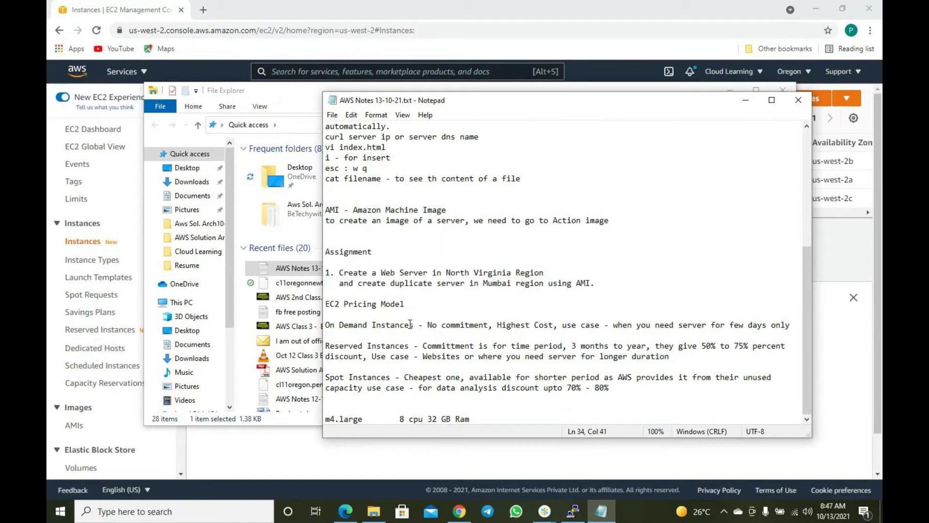
Review the On Demand Instances entry in the EC2 Pricing Model notes, covering its commitment, cost and use case
drag(410, 325, 791, 325)
click(395, 357)
drag(410, 325, 317, 329)
drag(446, 325, 491, 325)
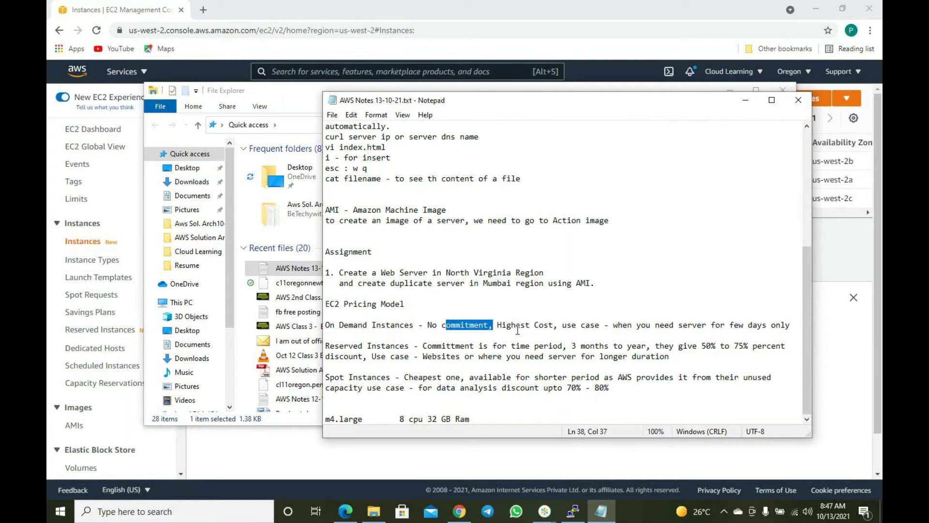
drag(507, 325, 557, 325)
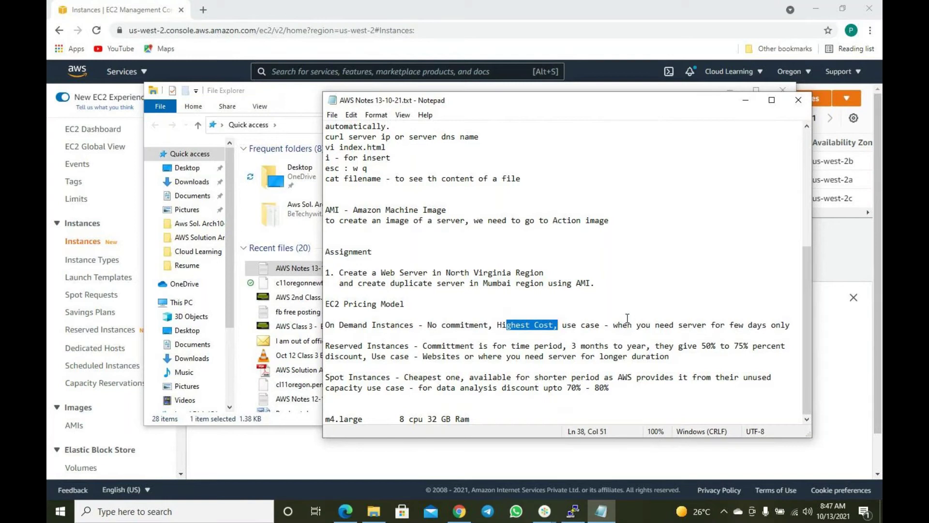
click(653, 325)
drag(655, 327, 773, 329)
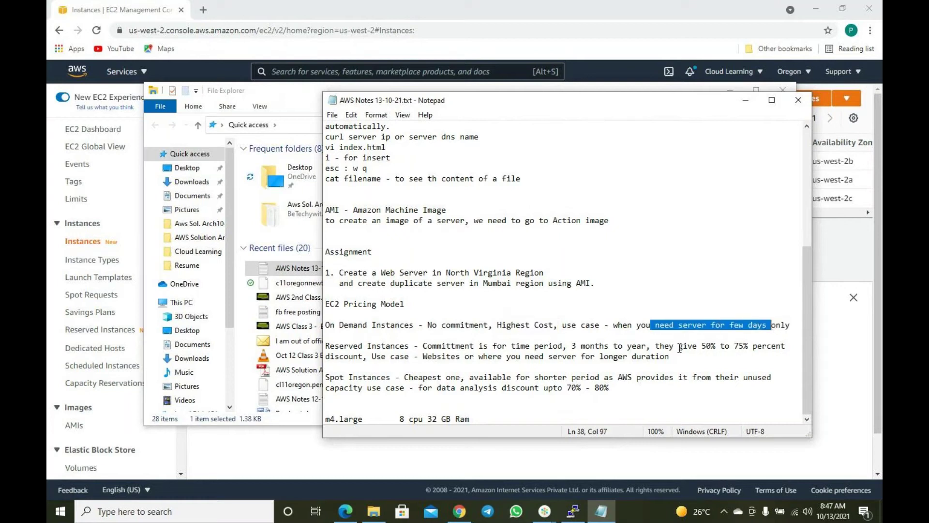
click(555, 363)
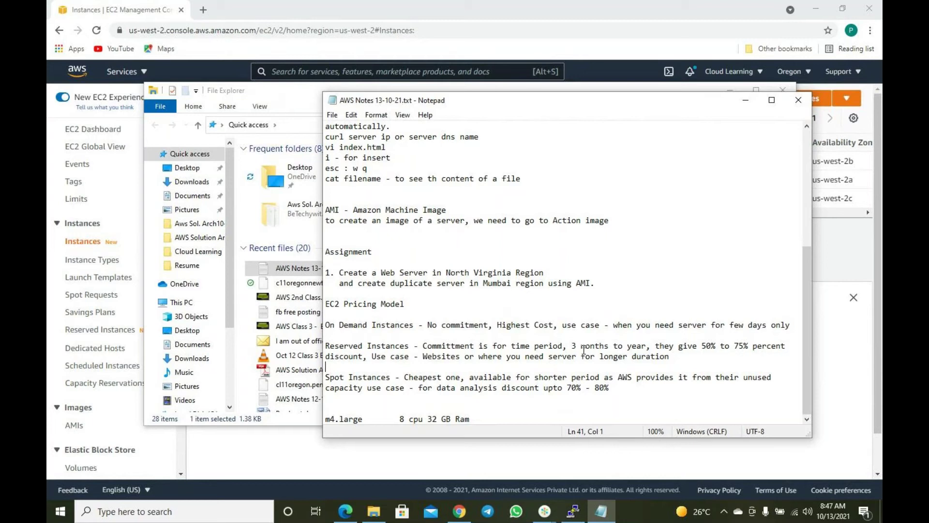
Review the Reserved Instances entry against On Demand Instances, focusing on its discount range
drag(409, 346, 326, 347)
drag(400, 325, 338, 328)
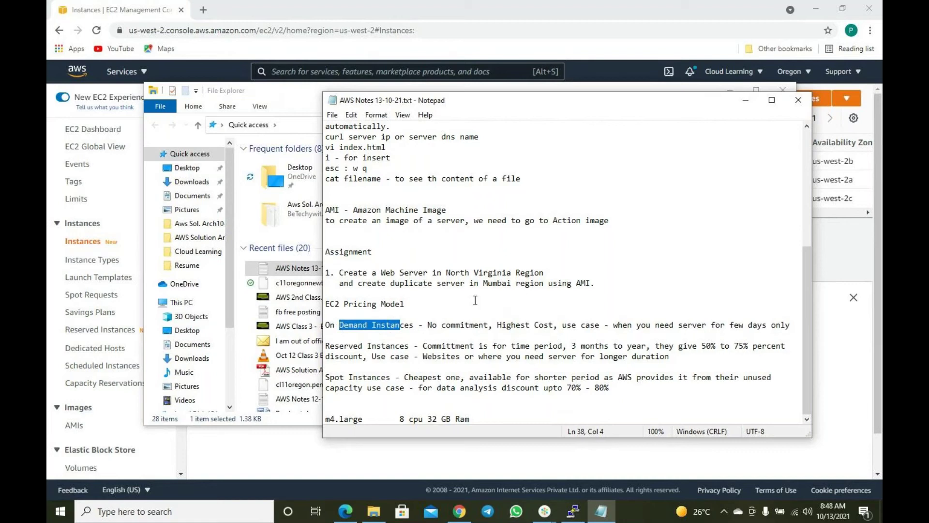
drag(404, 346, 325, 347)
drag(701, 347, 757, 350)
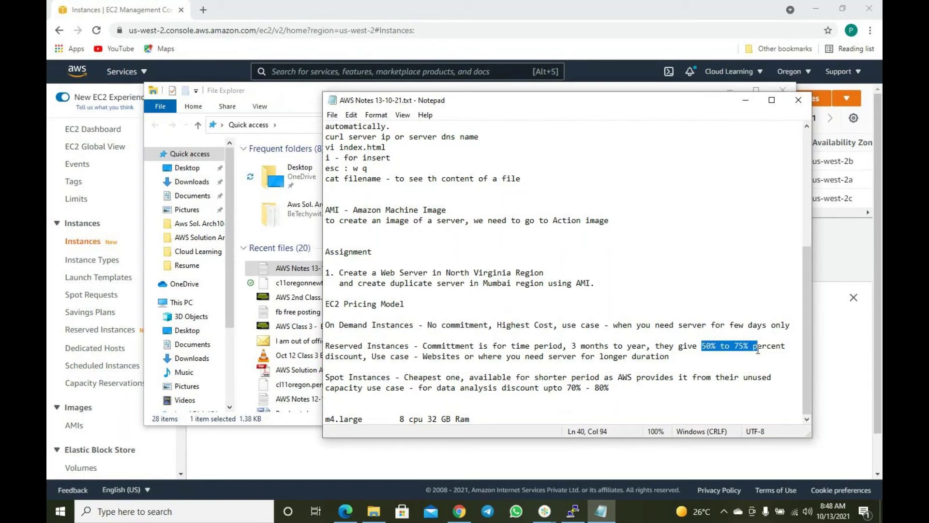
click(641, 366)
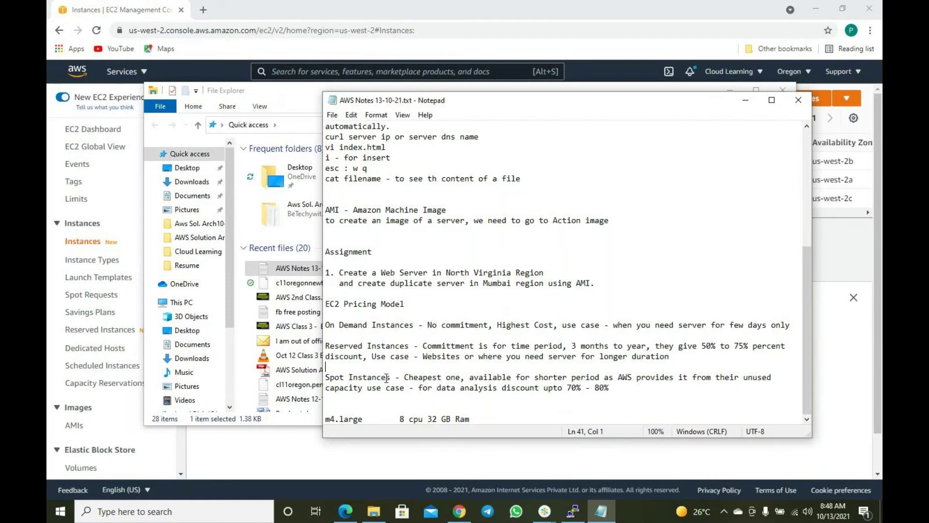
Review the Spot Instances entry in the pricing notes, including its availability, use case and discount
drag(389, 377, 313, 376)
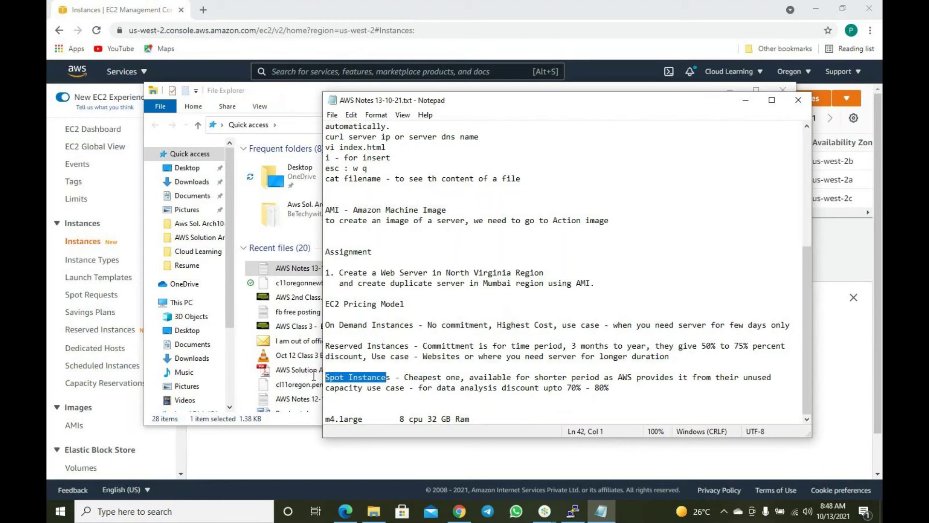
click(394, 387)
drag(388, 377, 325, 377)
drag(609, 387, 410, 377)
click(512, 369)
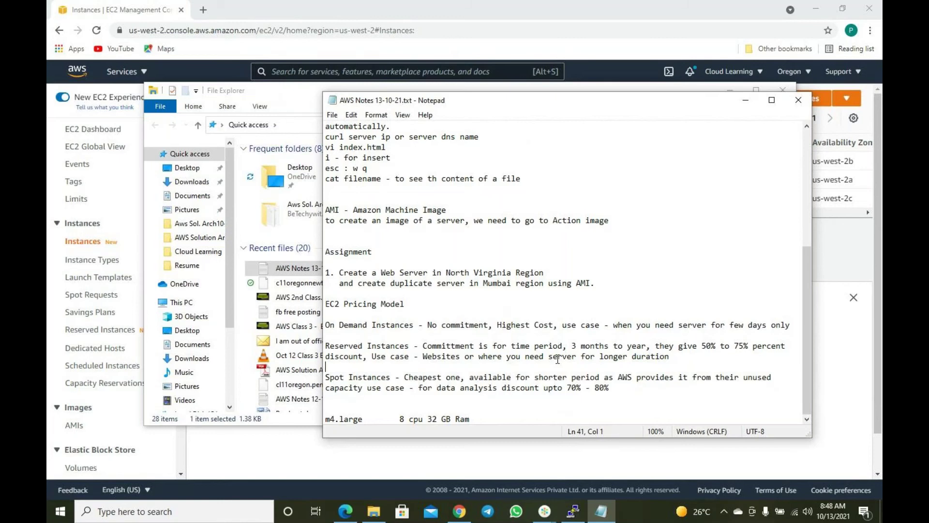
Skim the whole notes file once more, from the web server commands through AMI and Assignment to the EC2 Pricing Model
scroll(562, 361, up, 5)
scroll(563, 361, up, 2)
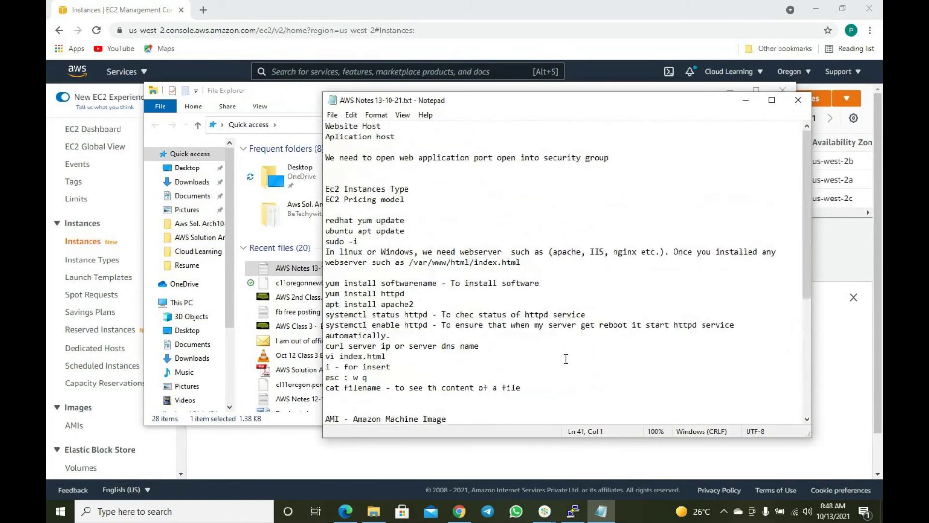
drag(416, 366, 377, 252)
scroll(539, 336, down, 2)
scroll(539, 336, down, 1)
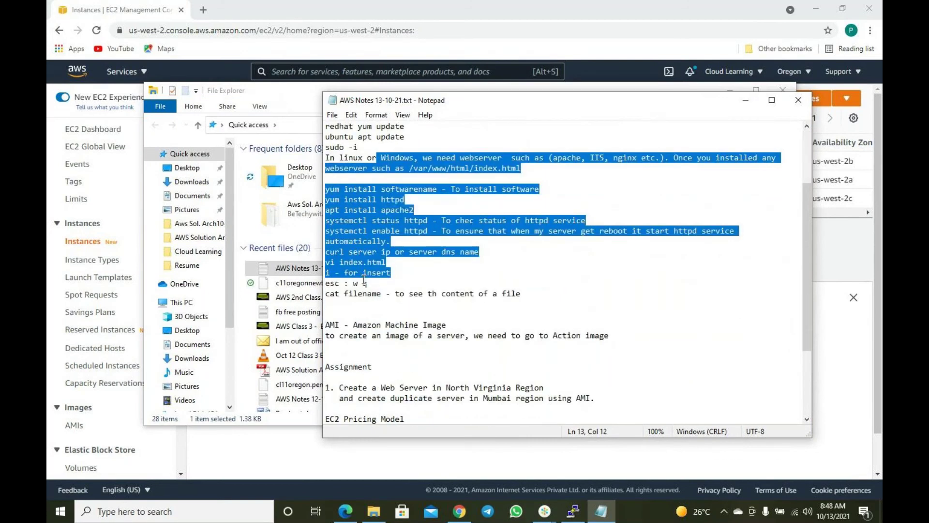
drag(469, 335, 442, 383)
scroll(515, 354, down, 3)
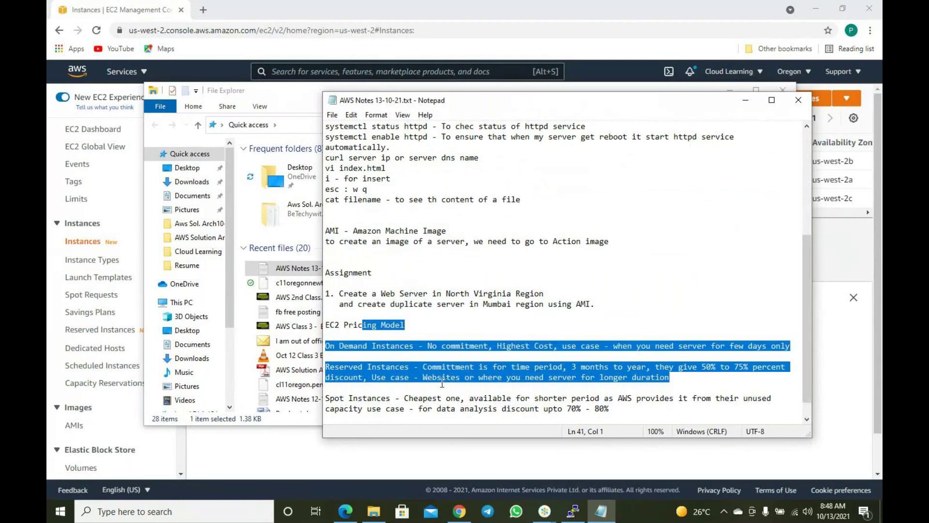
click(481, 287)
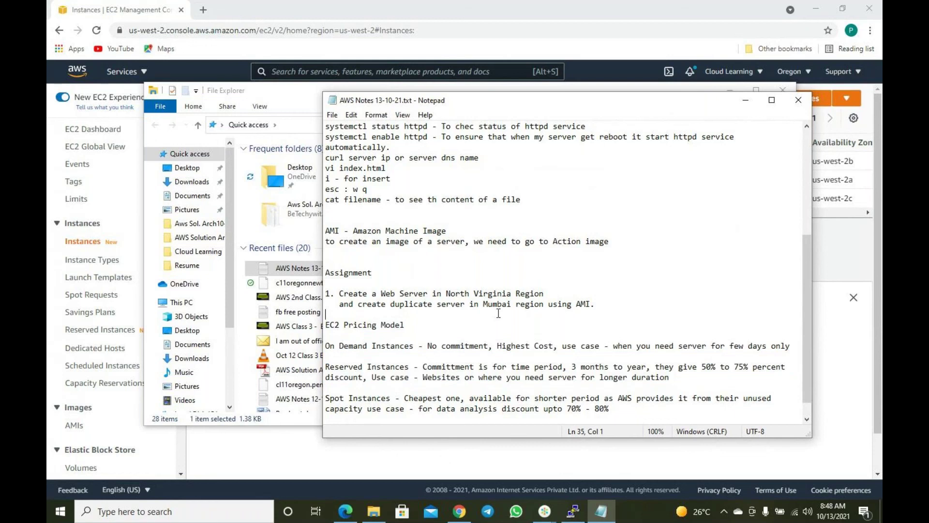
Close the AWS notes and the File Explorer window, and switch to the GoTo meeting window
click(803, 100)
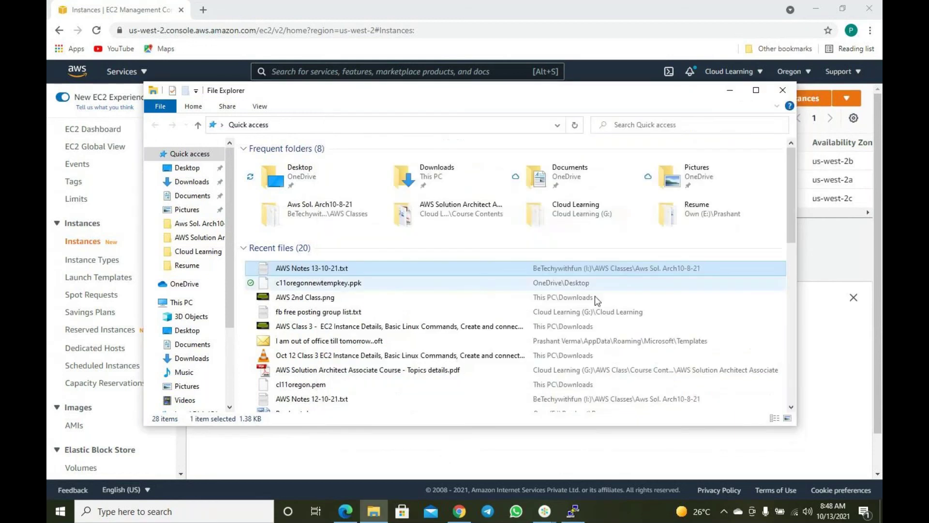
click(782, 91)
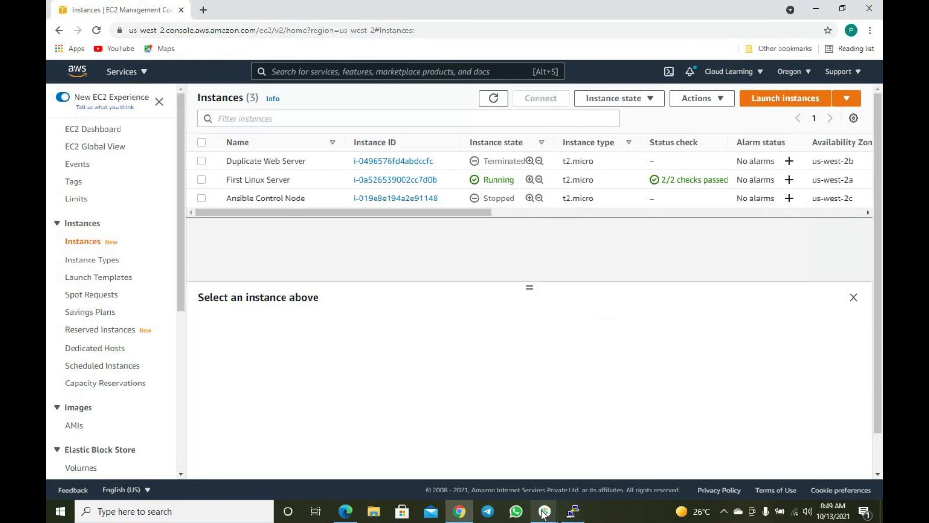
mouse_move(544, 513)
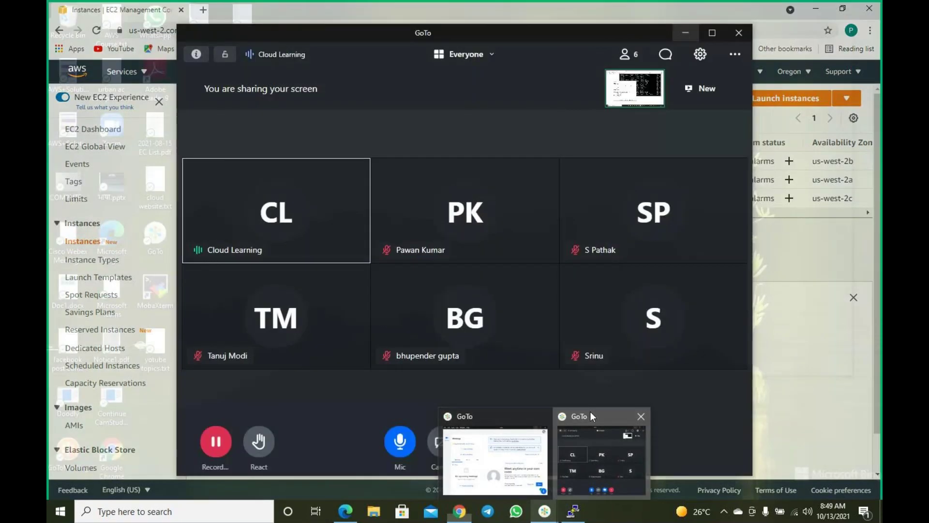
click(591, 411)
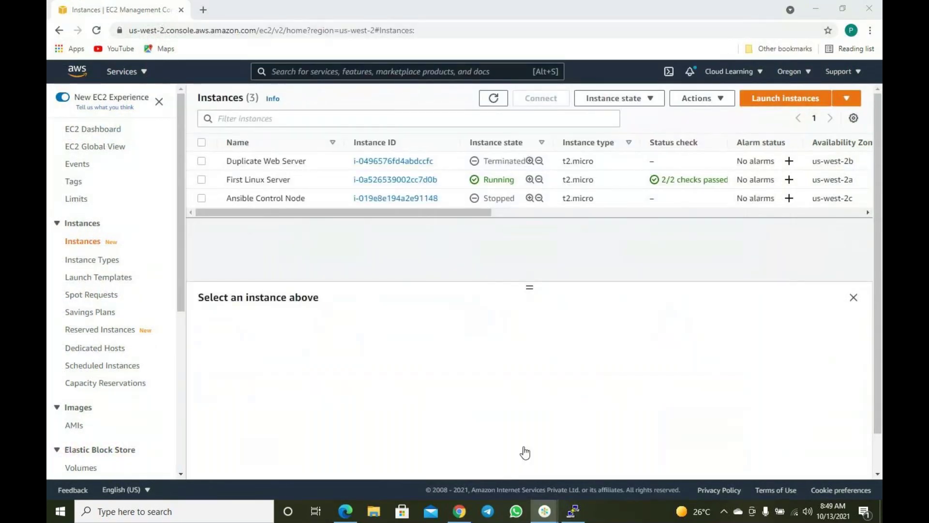